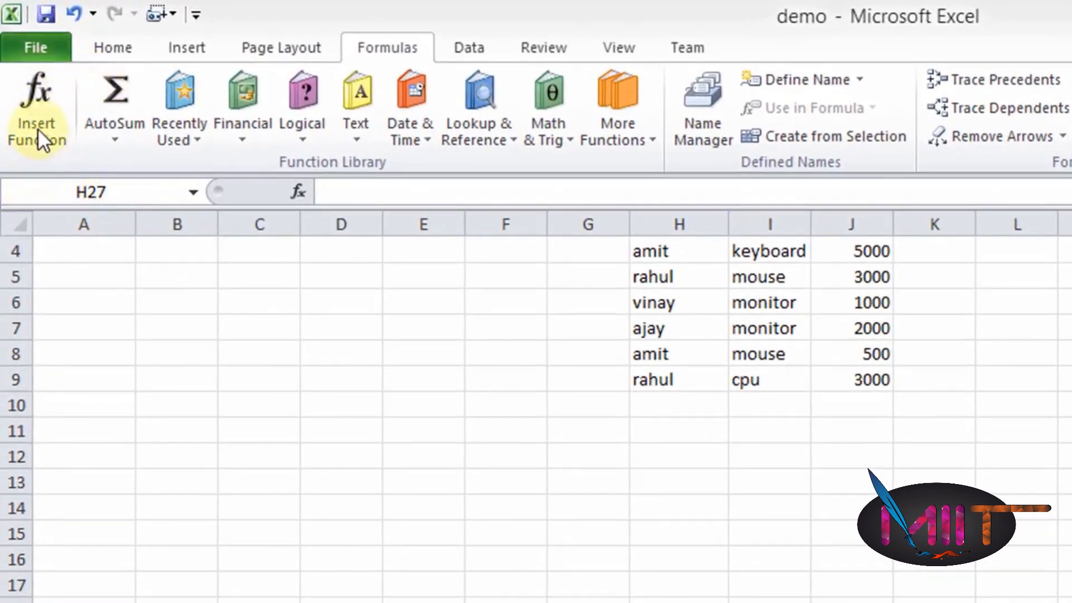
Insert an AVERAGE function in cell H27 with 10 as both the first and second number
{"action": "left_click", "coordinate": [40, 106]}
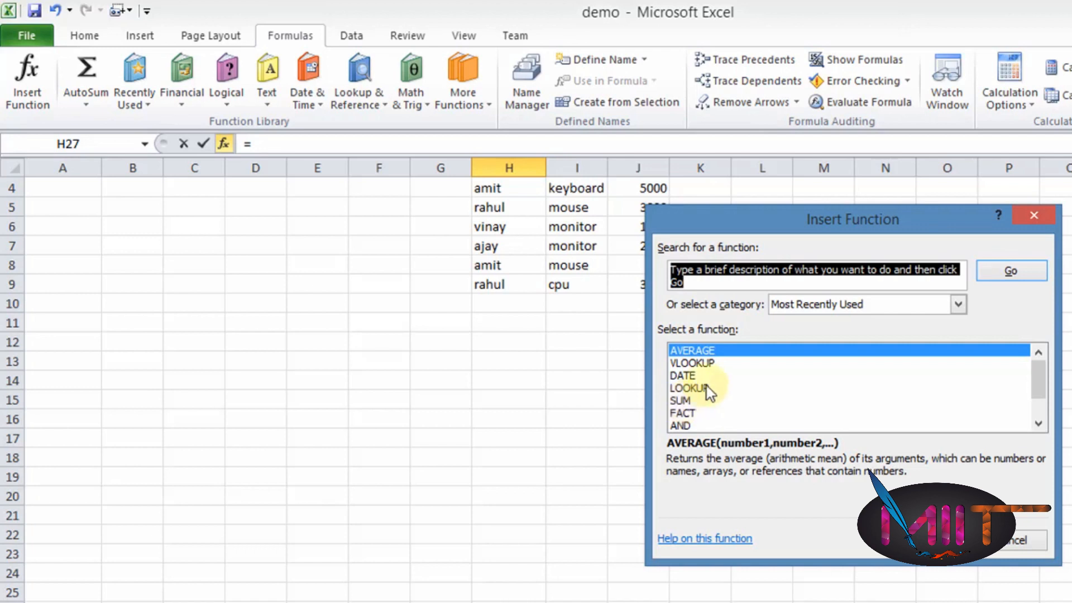
{"action": "left_click", "coordinate": [733, 354]}
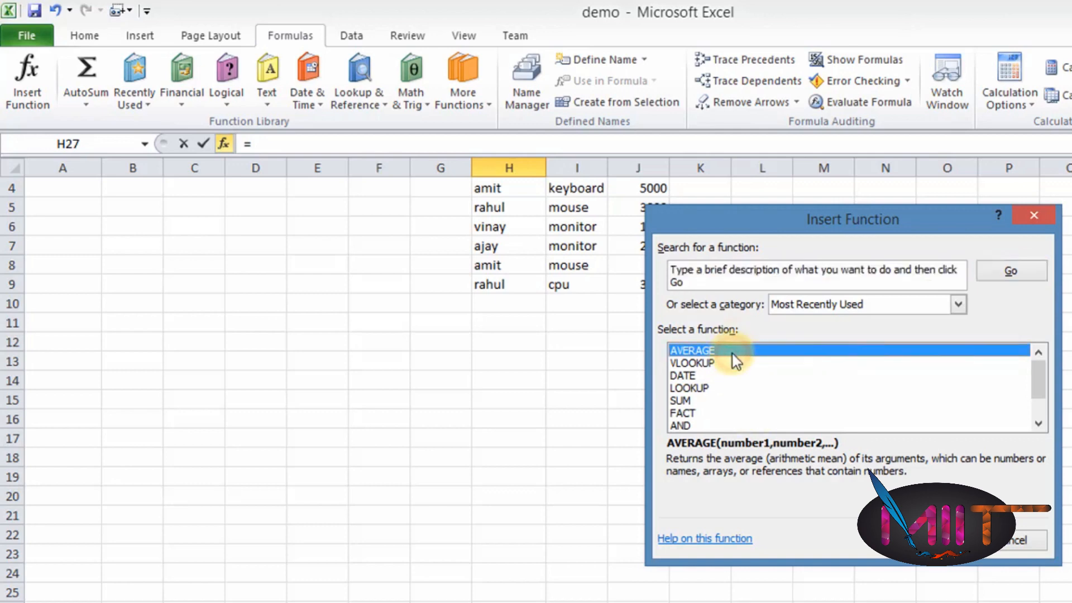
{"action": "left_click", "coordinate": [934, 541]}
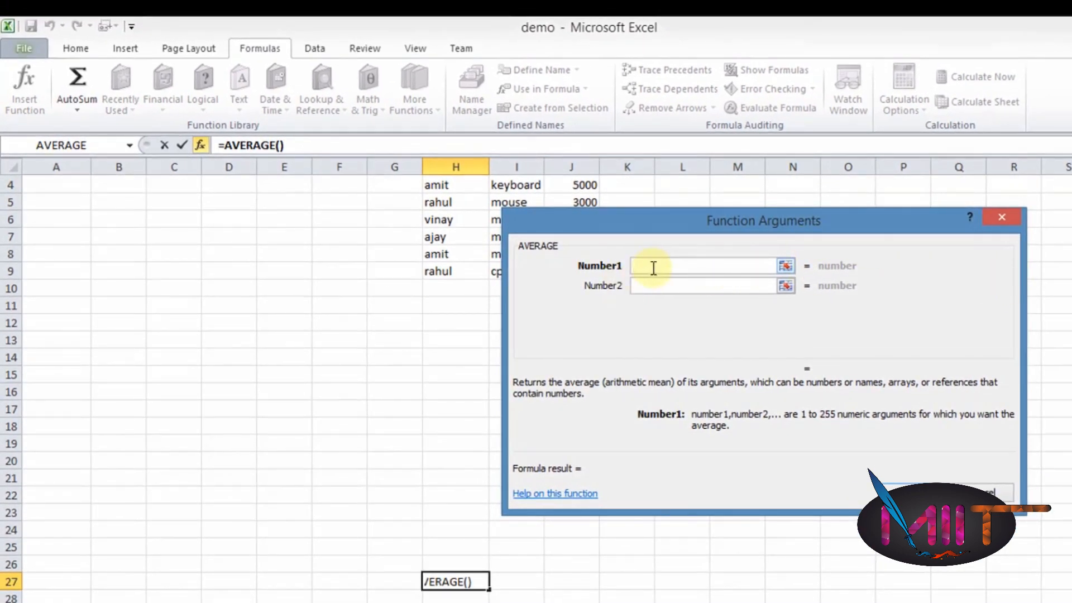
{"action": "type", "text": "10"}
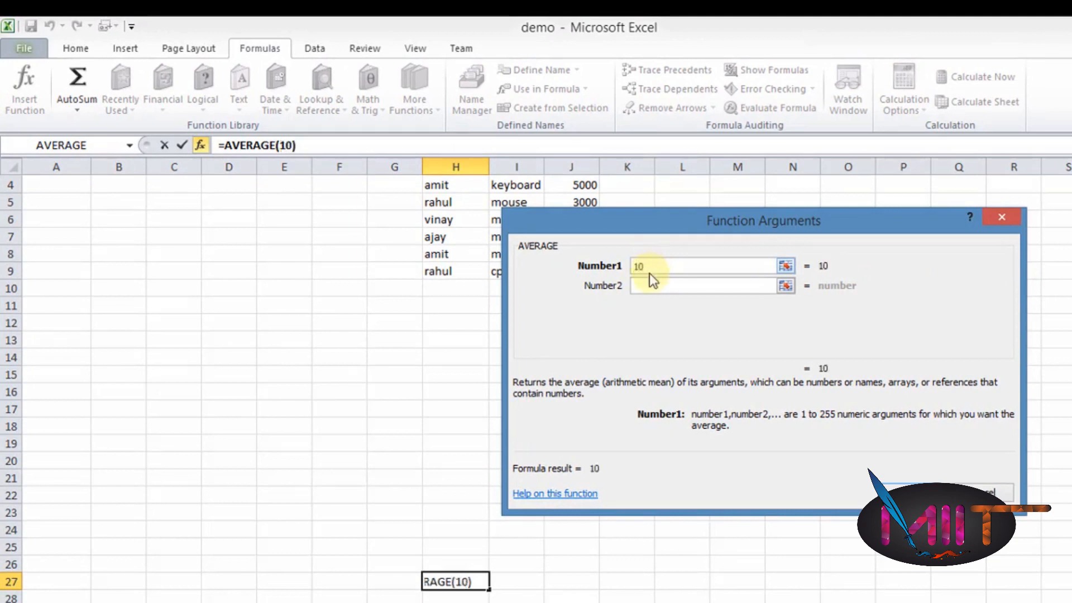
{"action": "left_click", "coordinate": [659, 286]}
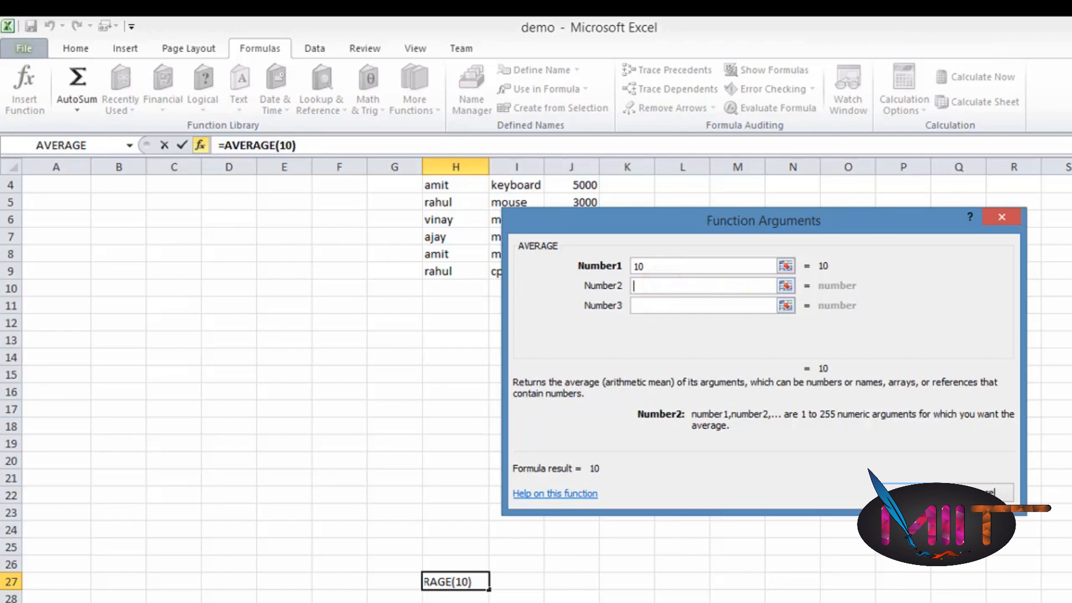
{"action": "type", "text": "10"}
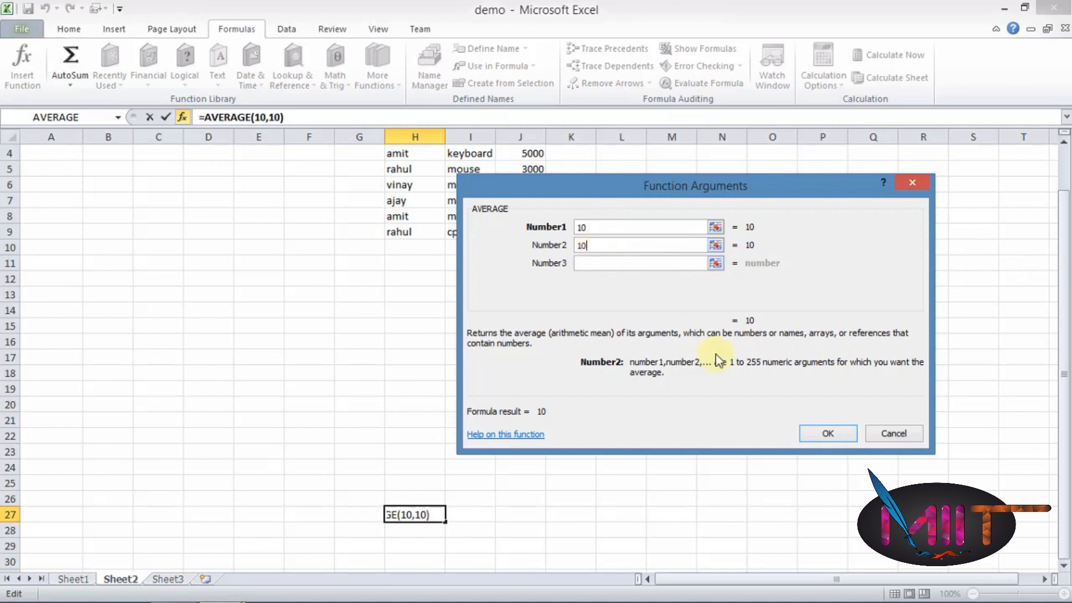
{"action": "left_click", "coordinate": [814, 433]}
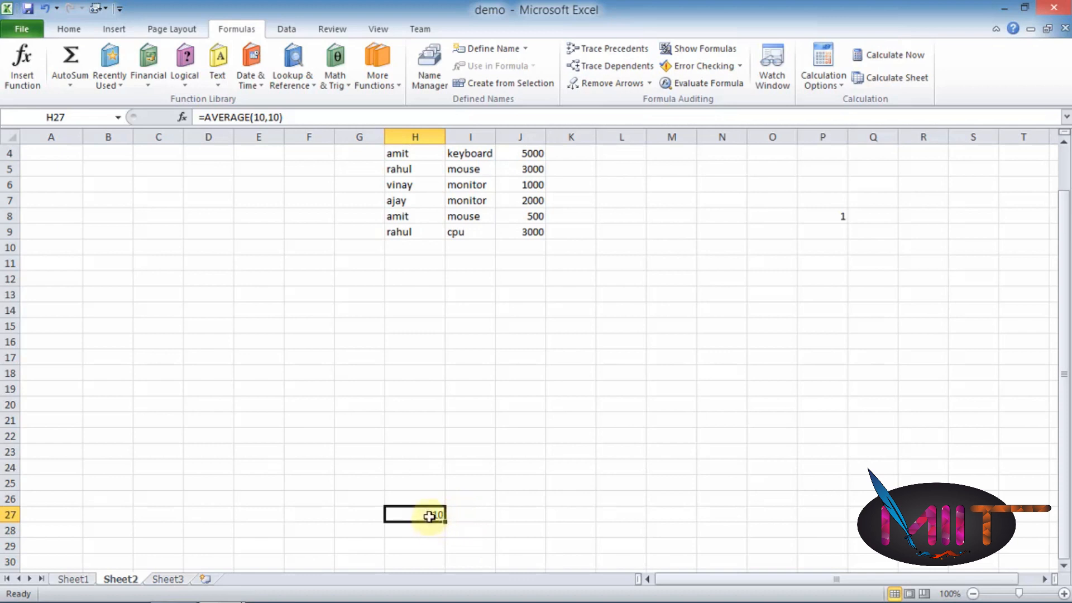
{"action": "left_click", "coordinate": [454, 510]}
{"action": "left_click", "coordinate": [424, 515]}
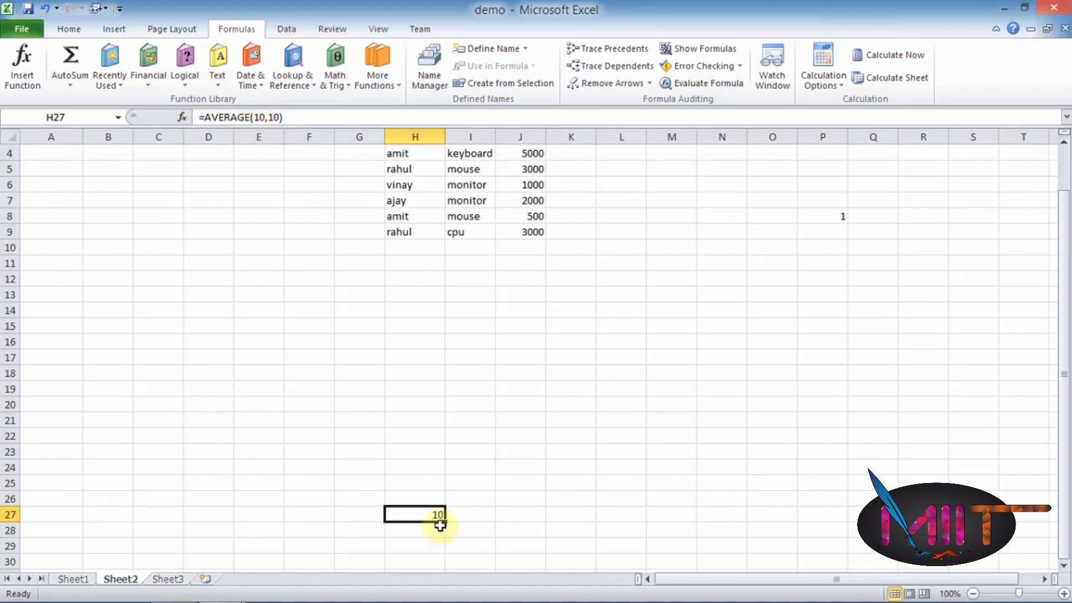
{"action": "left_click", "coordinate": [475, 514]}
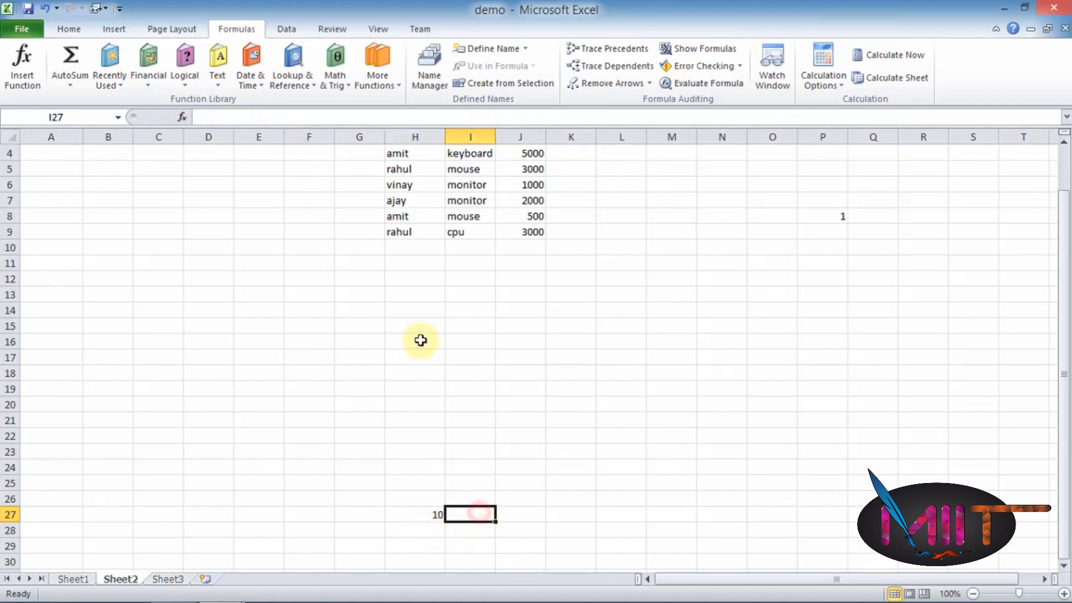
Insert a SUM function in cell M12 that adds the numbers 5, 7 and 8
{"action": "left_click", "coordinate": [649, 280]}
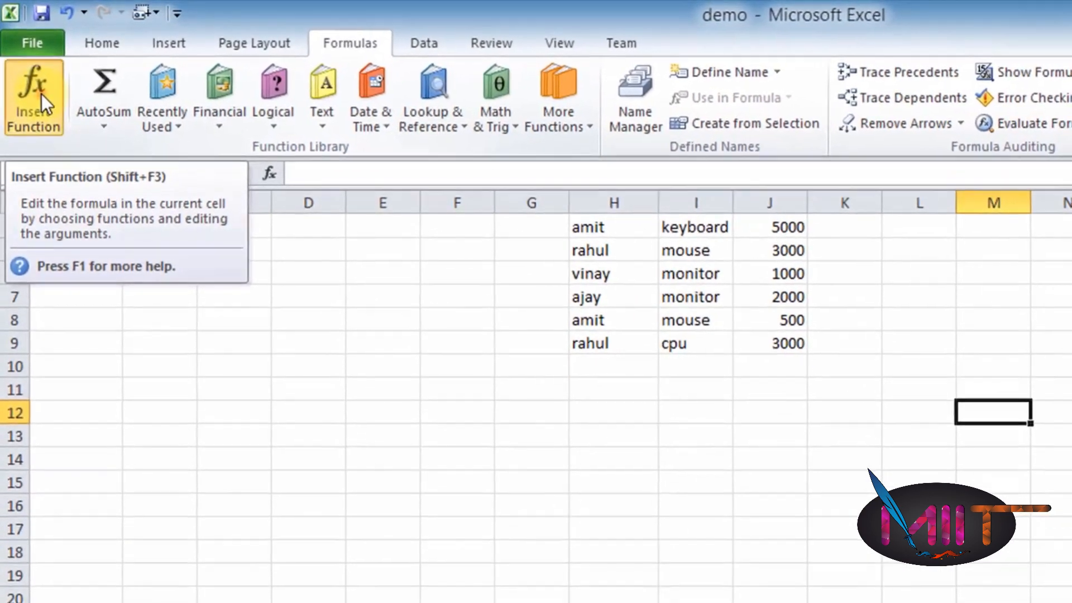
{"action": "left_click", "coordinate": [25, 67]}
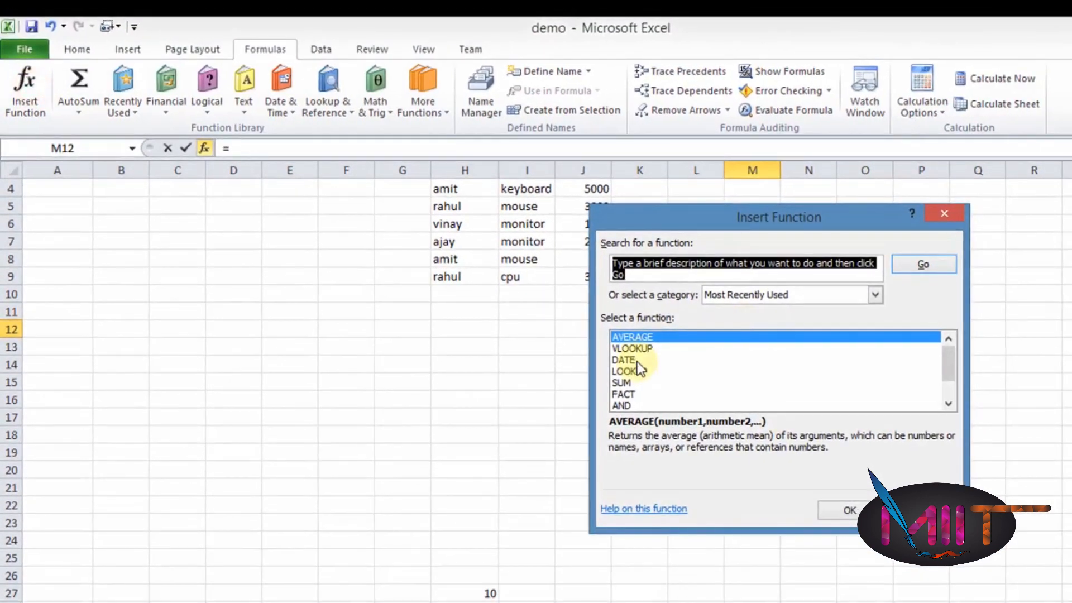
{"action": "left_click", "coordinate": [617, 382]}
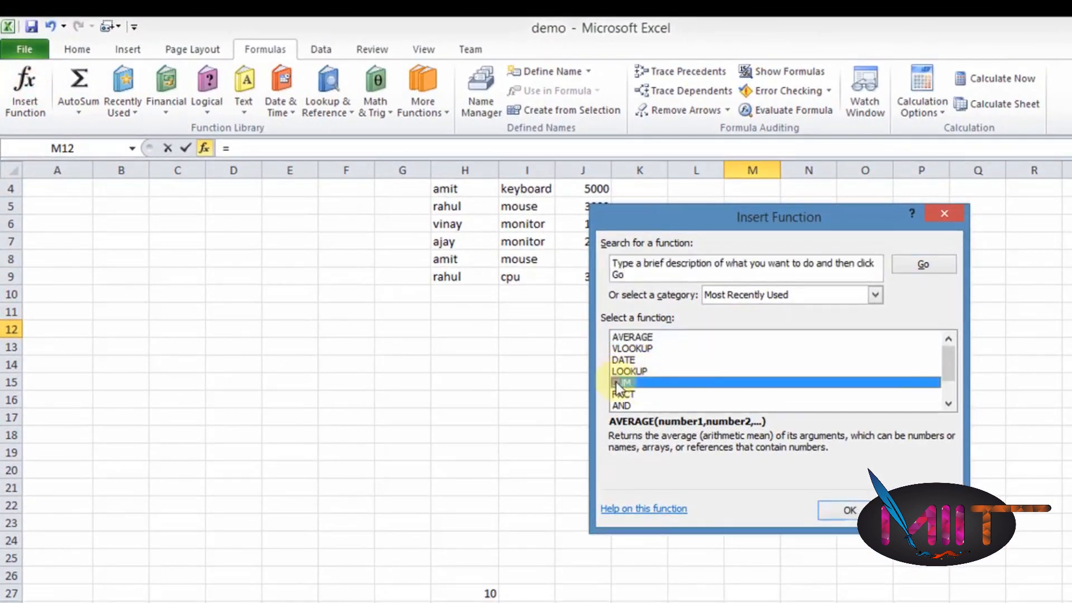
{"action": "left_click", "coordinate": [859, 510]}
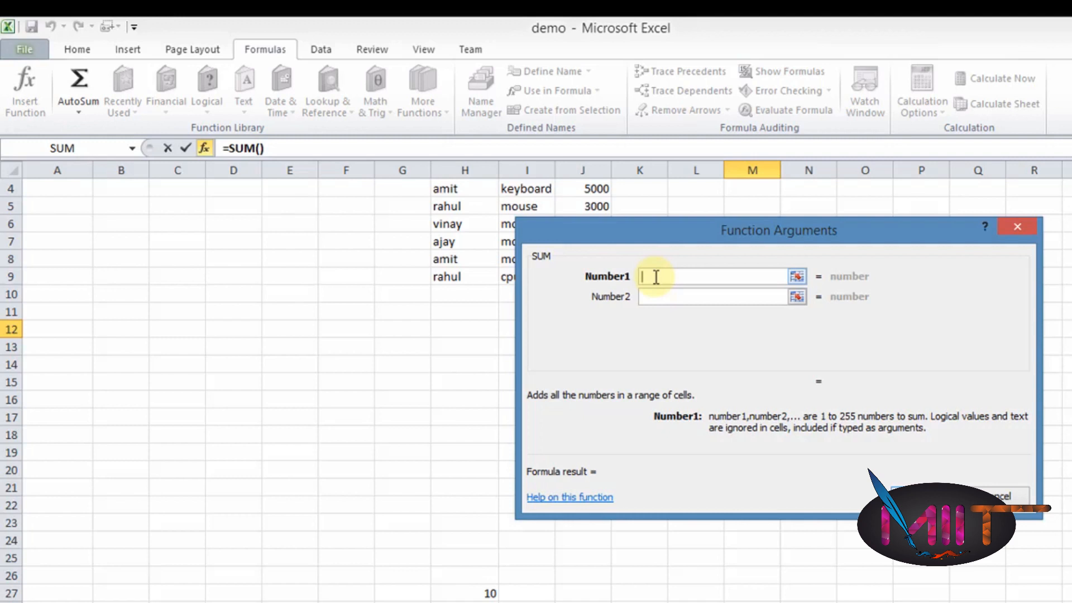
{"action": "type", "text": "5"}
{"action": "left_click", "coordinate": [654, 296]}
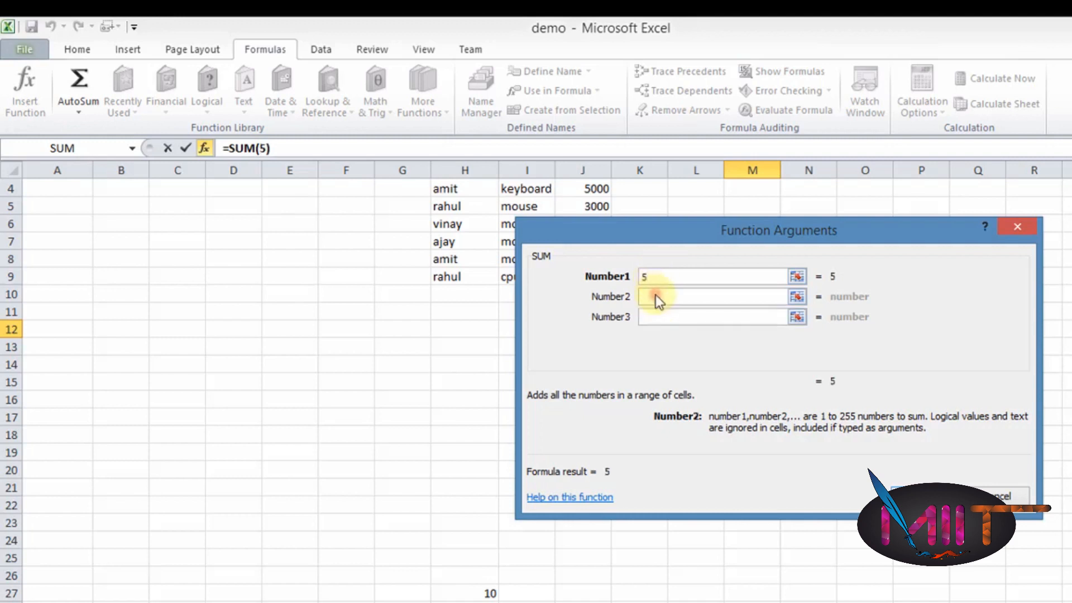
{"action": "type", "text": "7"}
{"action": "left_click", "coordinate": [659, 316]}
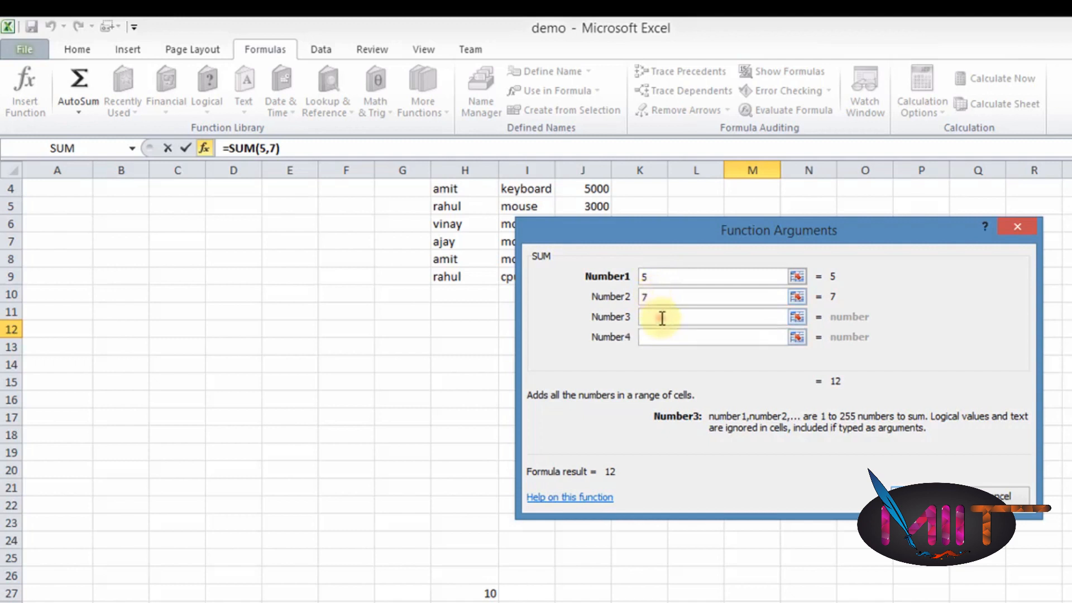
{"action": "type", "text": "8"}
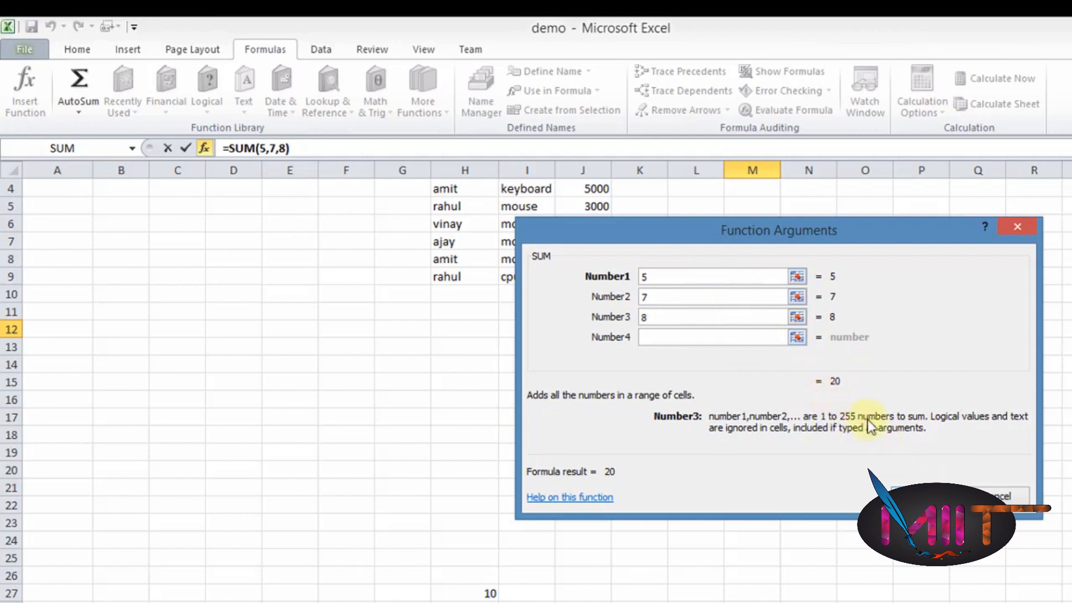
{"action": "left_click", "coordinate": [927, 495]}
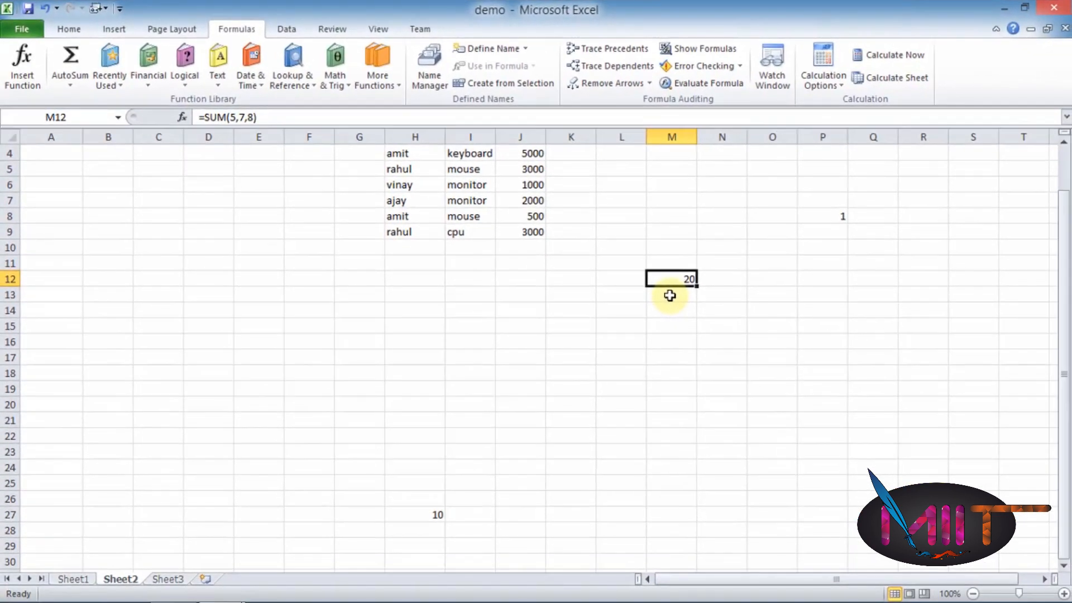
Total the amounts in J4:J9 with AutoSum and check the resulting formula in cell J10
{"action": "left_click", "coordinate": [673, 323]}
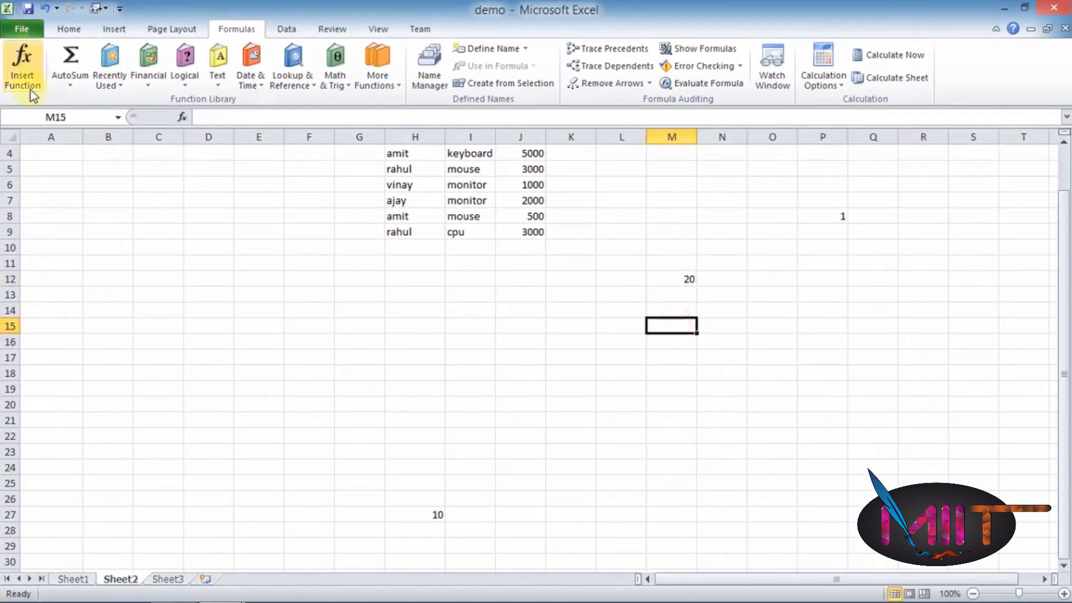
{"action": "left_click", "coordinate": [386, 377]}
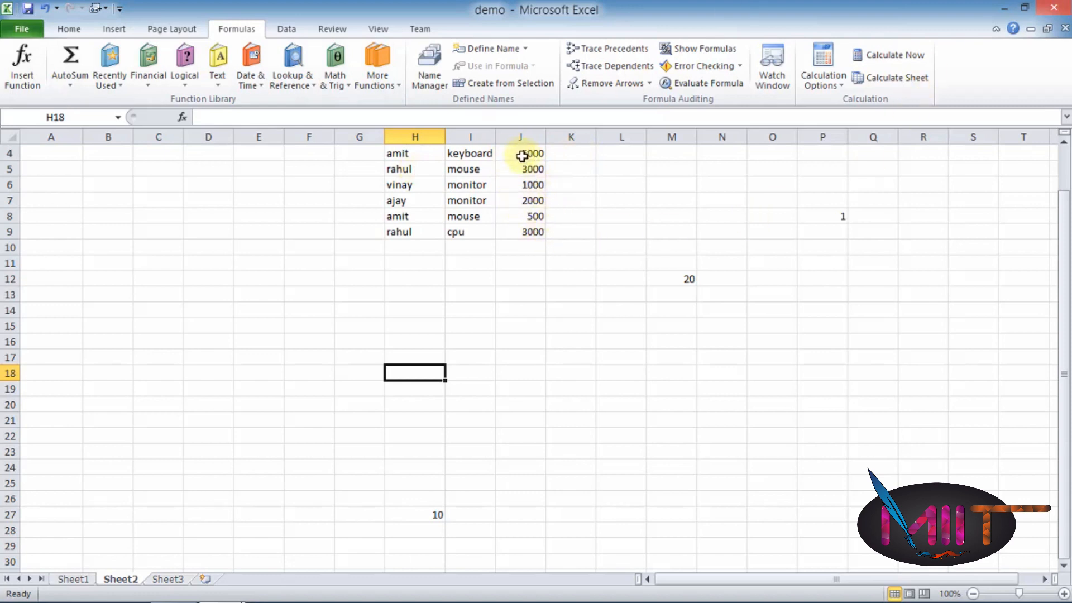
{"action": "left_click_drag", "start_coordinate": [521, 155], "coordinate": [538, 230]}
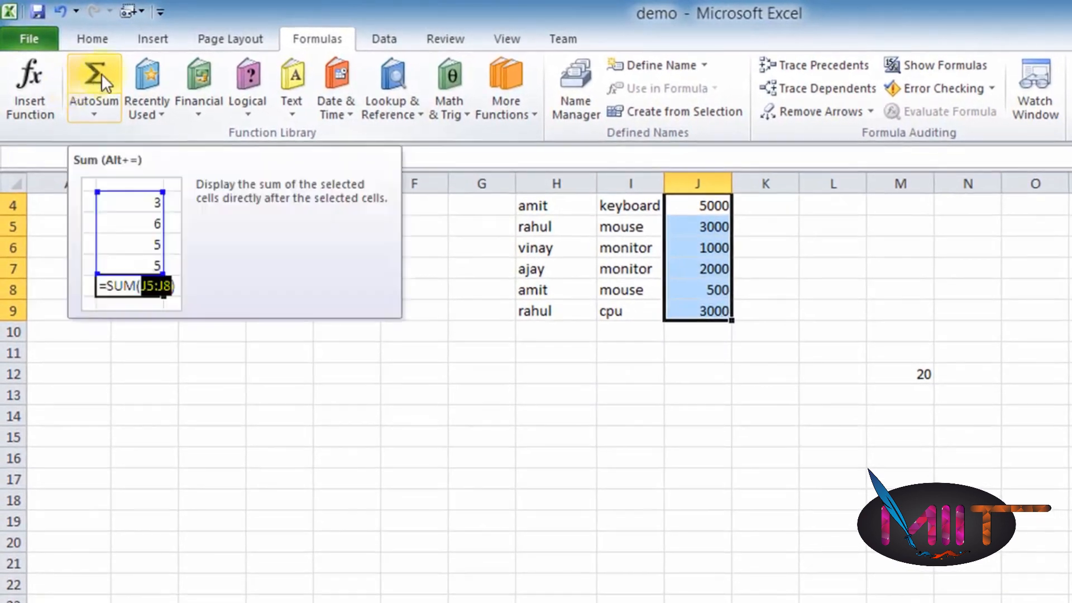
{"action": "left_click", "coordinate": [102, 72]}
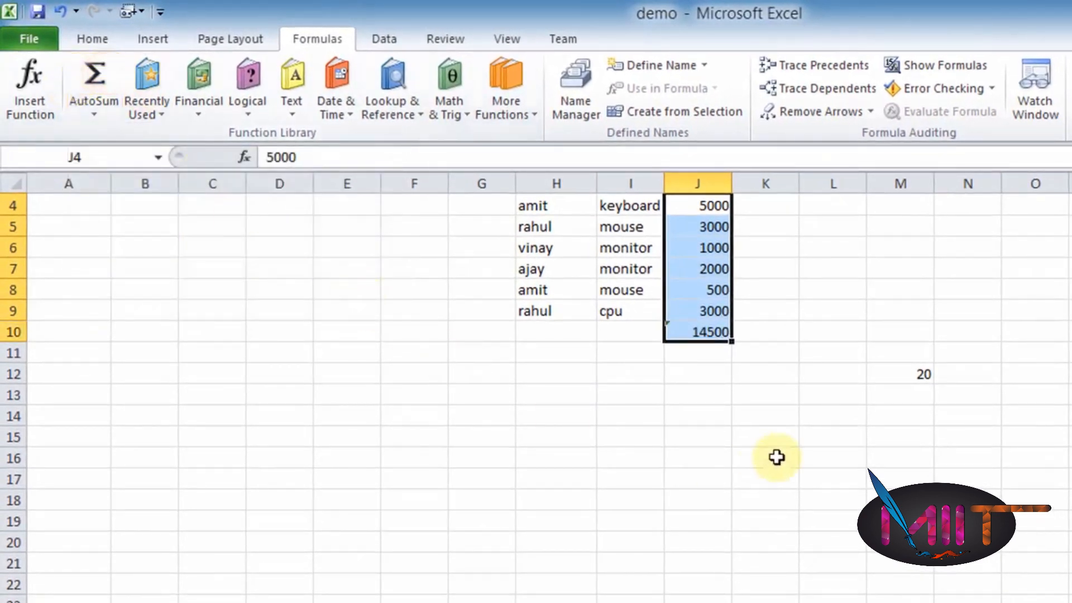
{"action": "left_click", "coordinate": [684, 371]}
{"action": "left_click", "coordinate": [706, 332]}
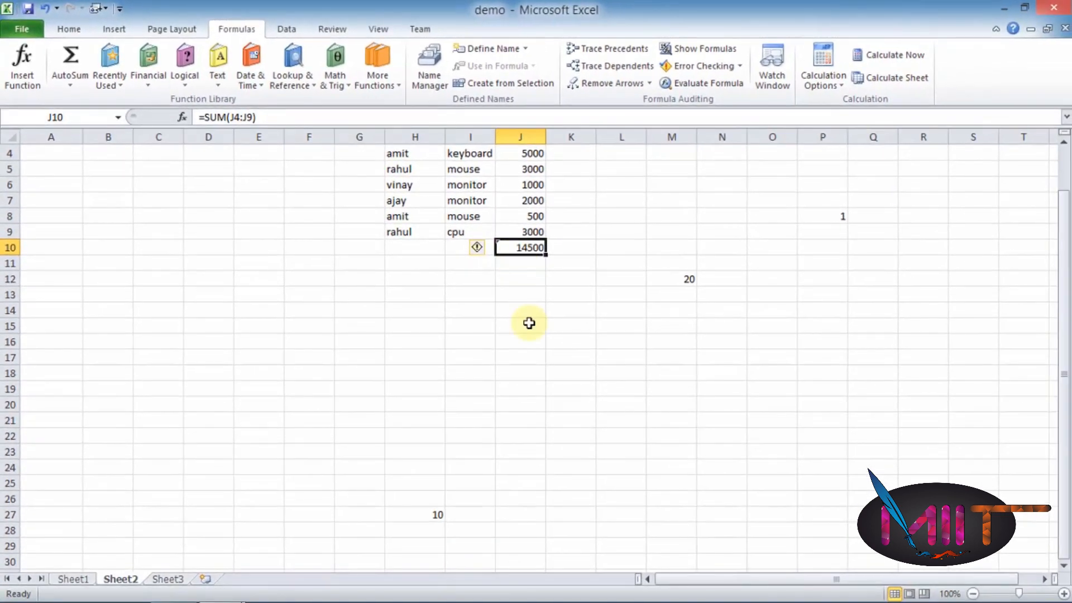
{"action": "left_click", "coordinate": [549, 336]}
{"action": "left_click", "coordinate": [547, 259]}
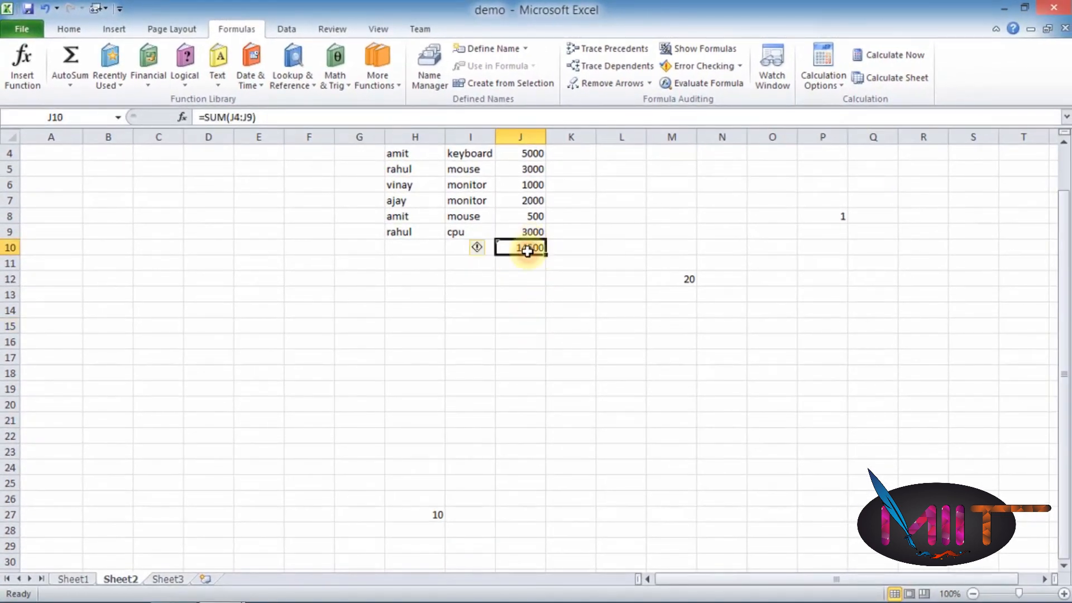
{"action": "left_click", "coordinate": [253, 116]}
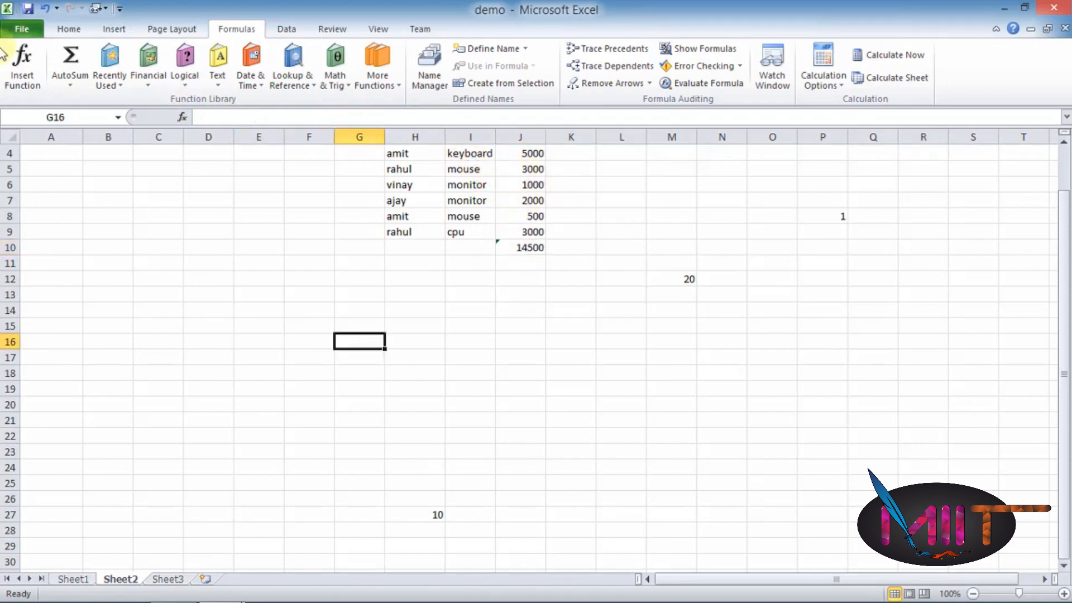
Select cell K12 and browse the lists of recently used, financial and logical functions
{"action": "left_click", "coordinate": [558, 280]}
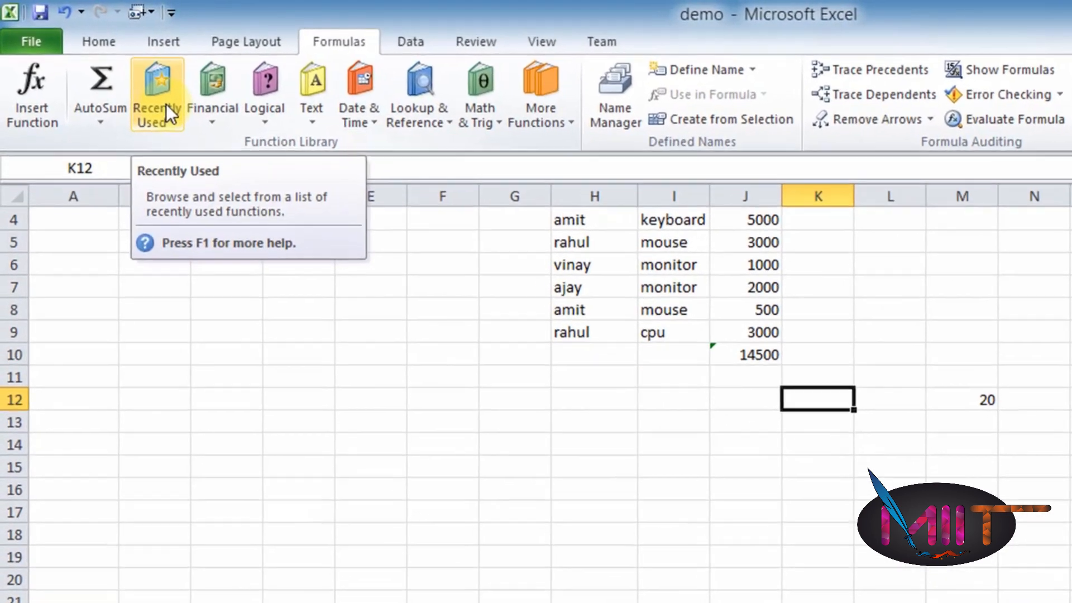
{"action": "left_click", "coordinate": [168, 72]}
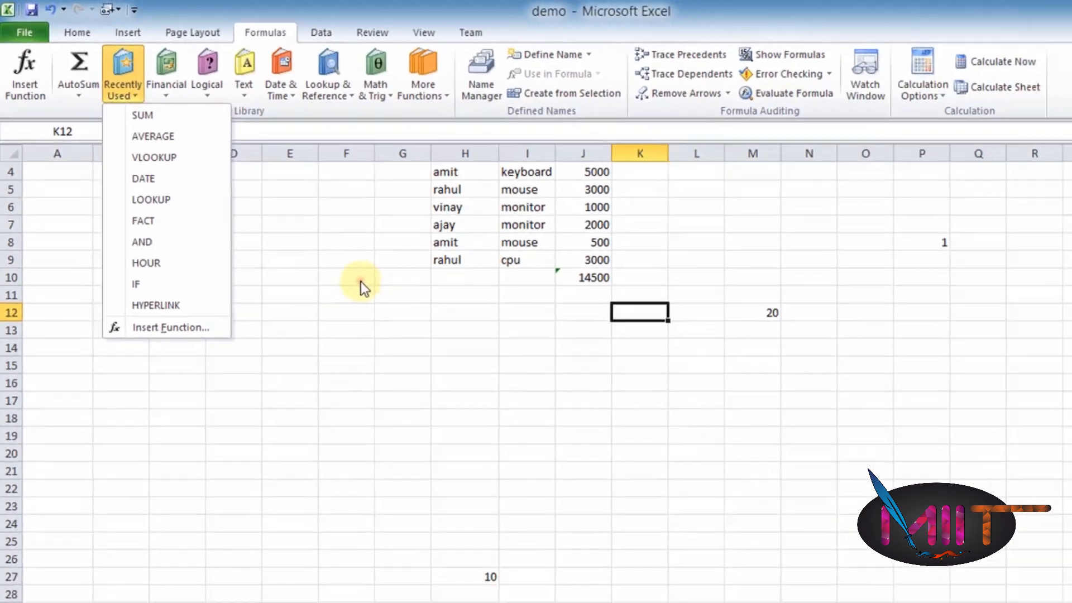
{"action": "left_click", "coordinate": [361, 282]}
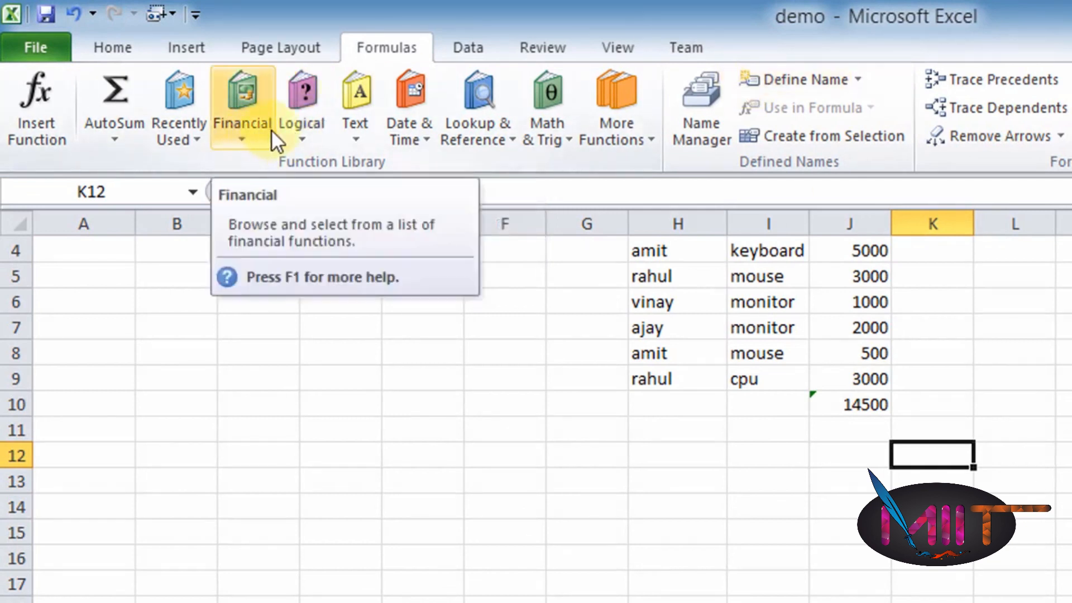
{"action": "left_click", "coordinate": [243, 121]}
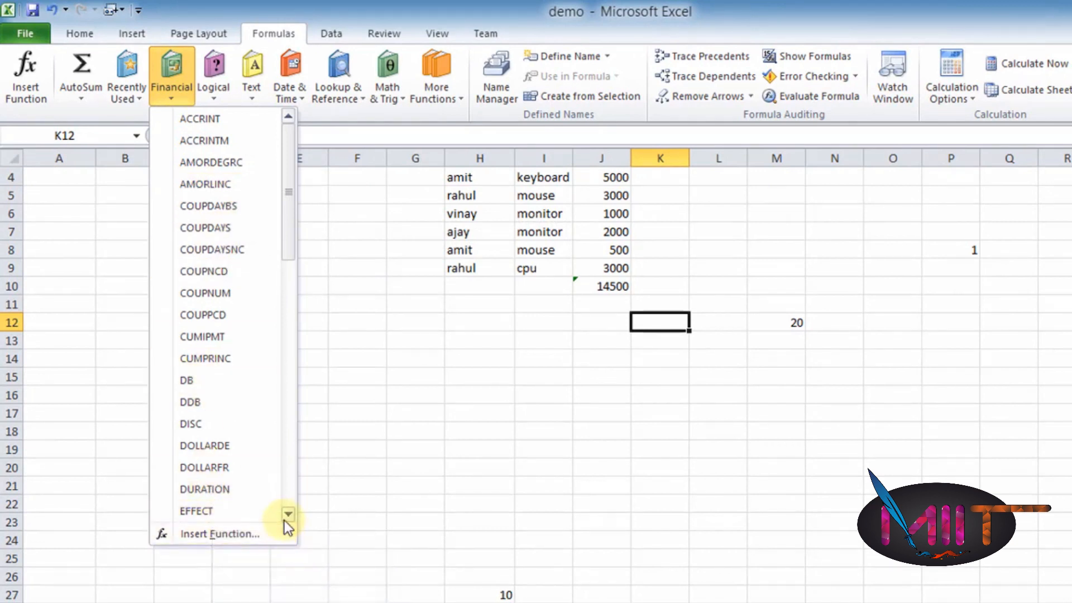
{"action": "left_click", "coordinate": [300, 216]}
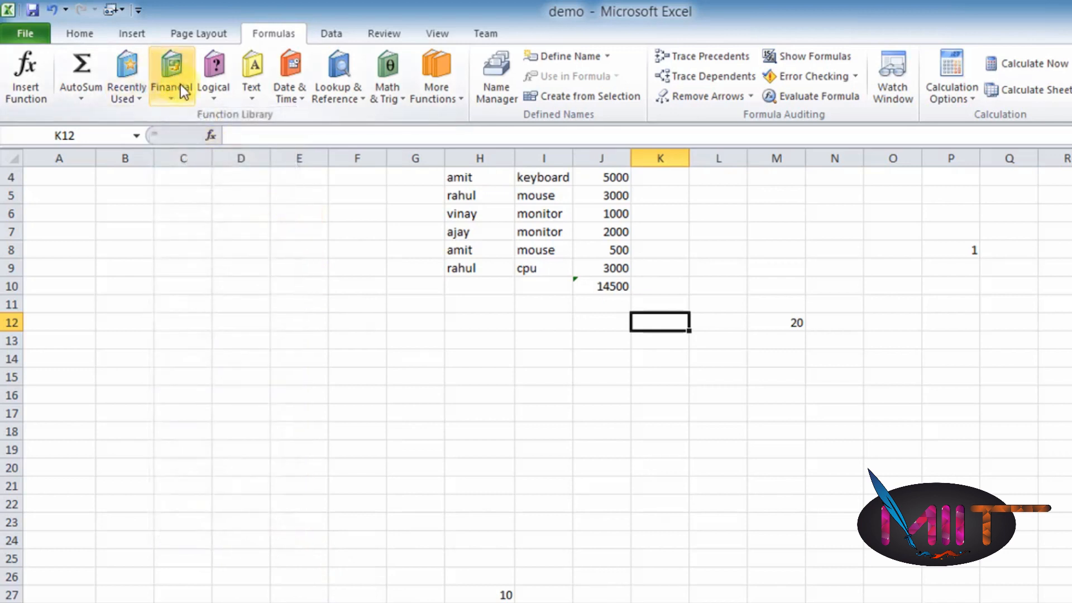
{"action": "left_click", "coordinate": [217, 87]}
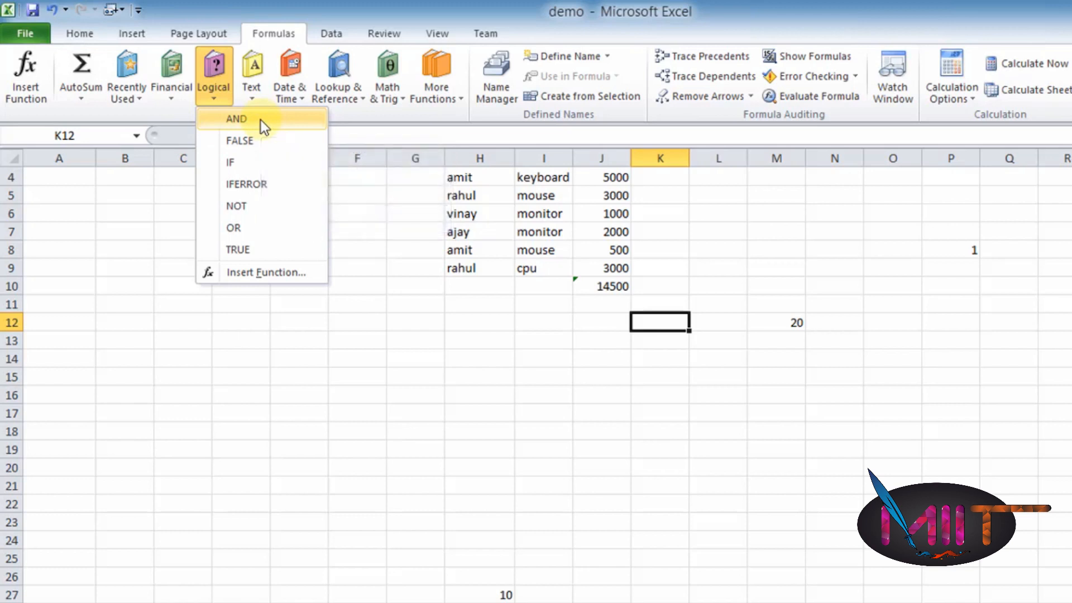
{"action": "left_click", "coordinate": [350, 354]}
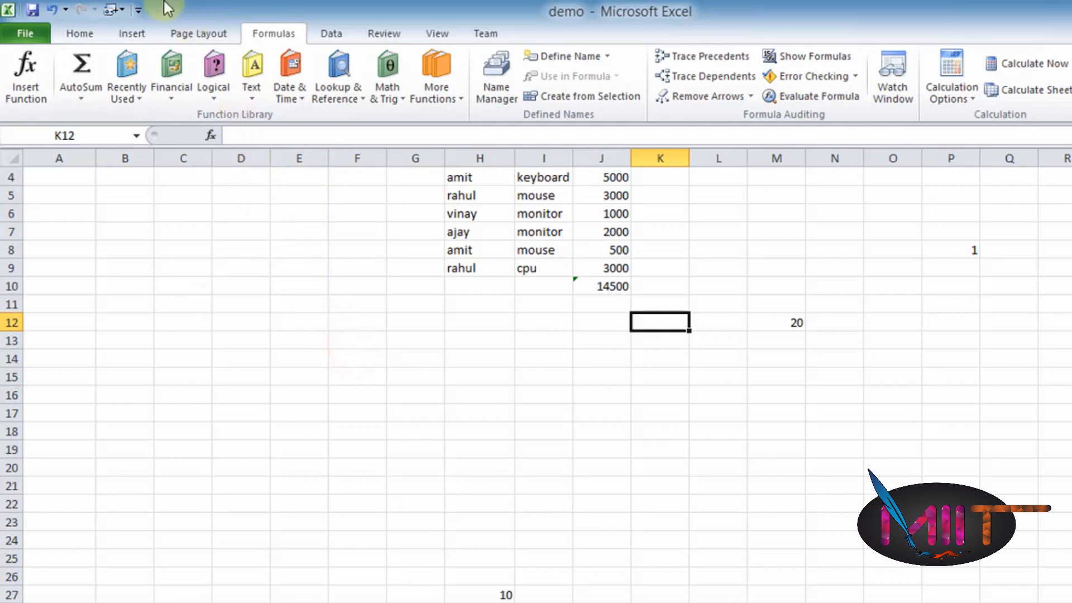
Insert a logical AND function in cell K12 with the conditions 1+1=2 and 2+2=5
{"action": "left_click", "coordinate": [219, 92]}
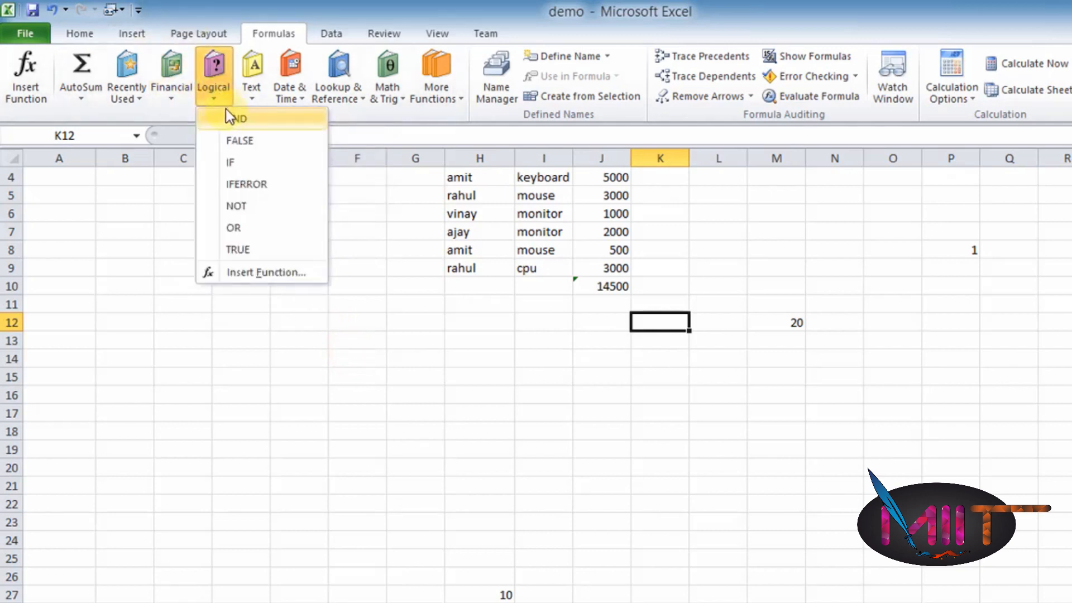
{"action": "left_click", "coordinate": [227, 120]}
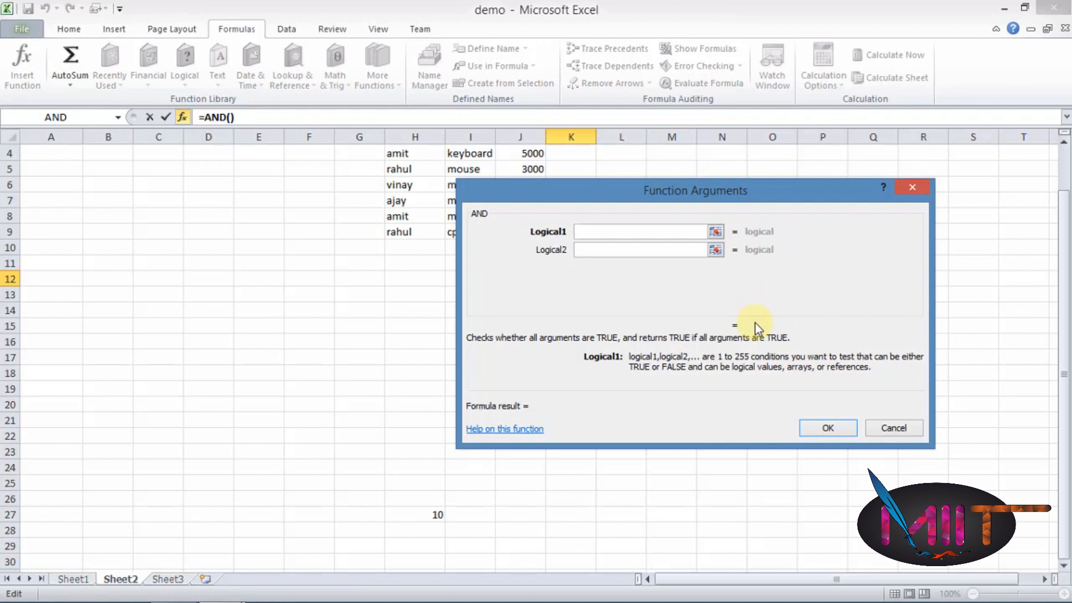
{"action": "type", "text": "a"}
{"action": "key", "text": "BackSpace"}
{"action": "type", "text": "1+"}
{"action": "type", "text": "1"}
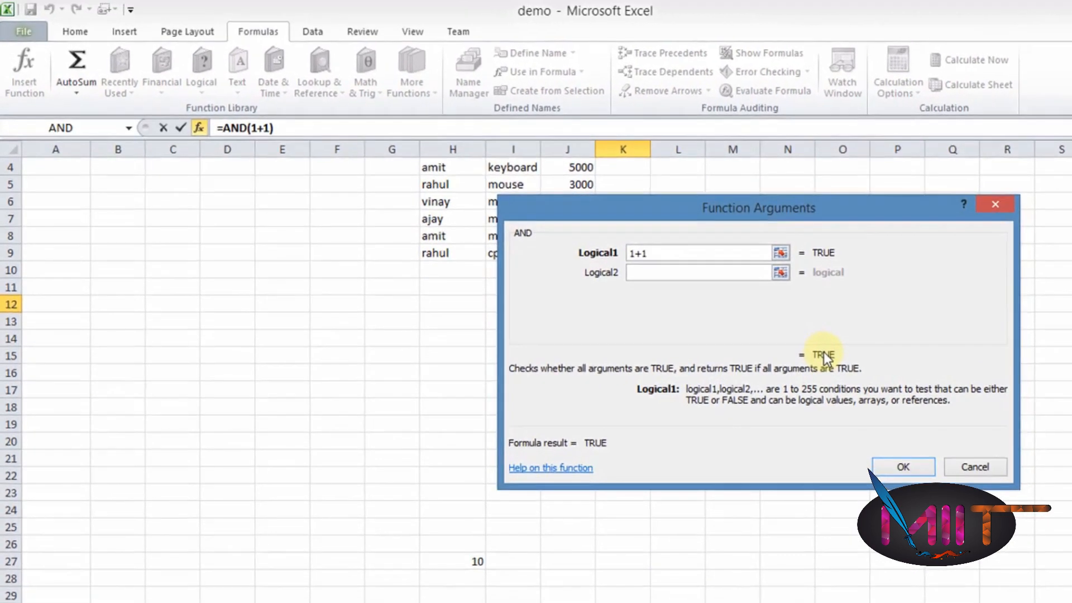
{"action": "type", "text": "=2"}
{"action": "left_click", "coordinate": [715, 278]}
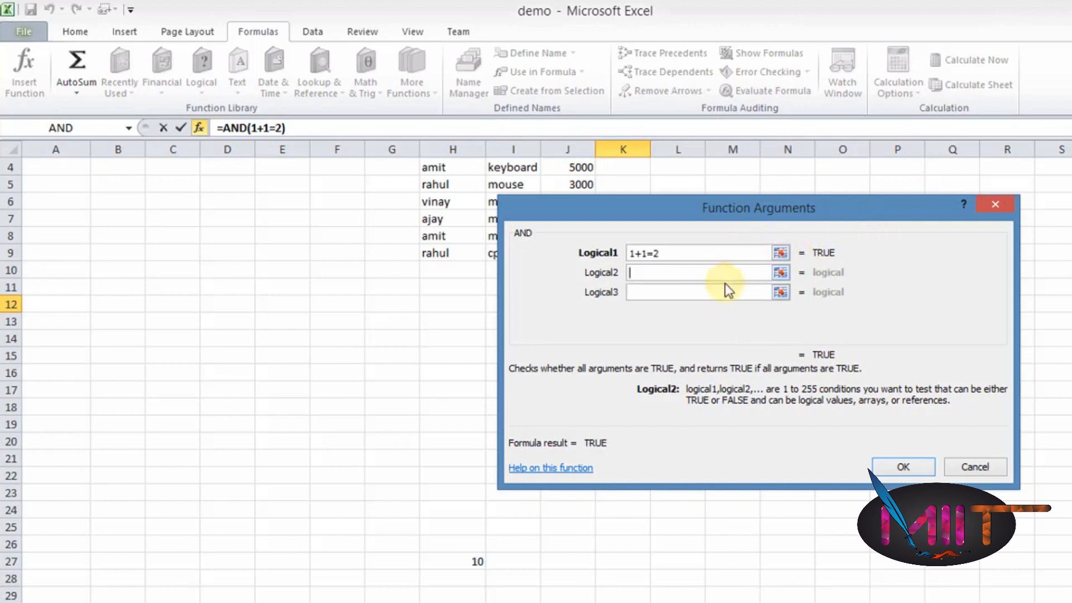
{"action": "type", "text": "2+2"}
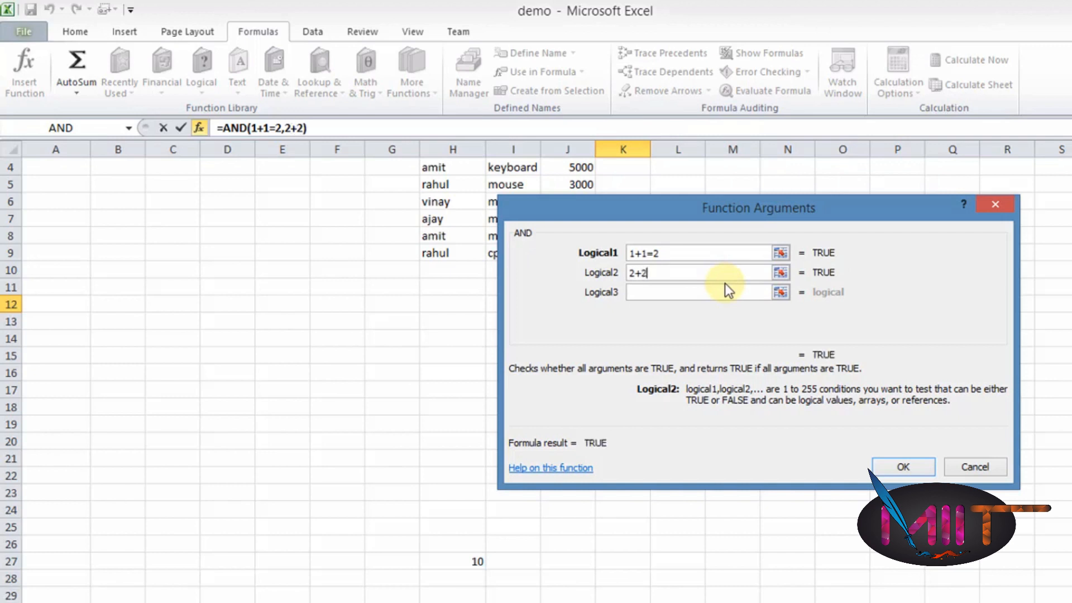
{"action": "type", "text": "="}
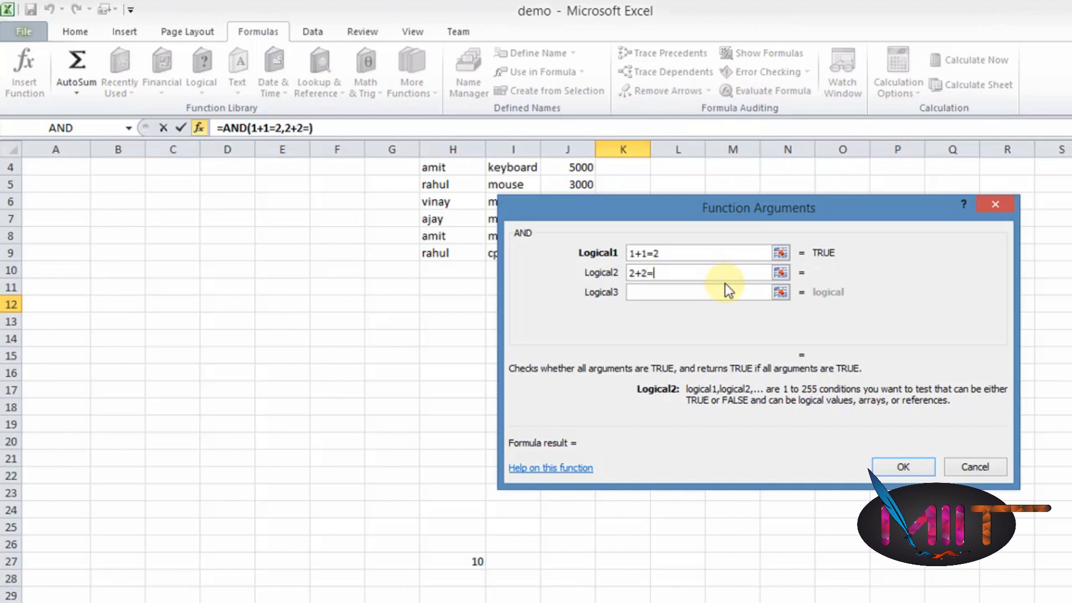
{"action": "type", "text": "5"}
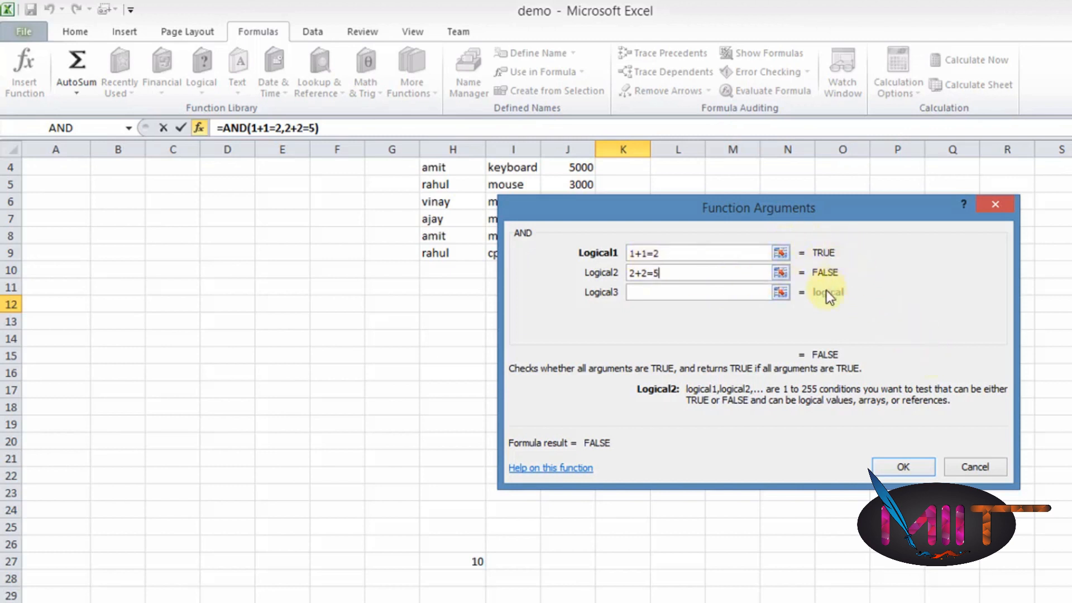
{"action": "left_click", "coordinate": [892, 472]}
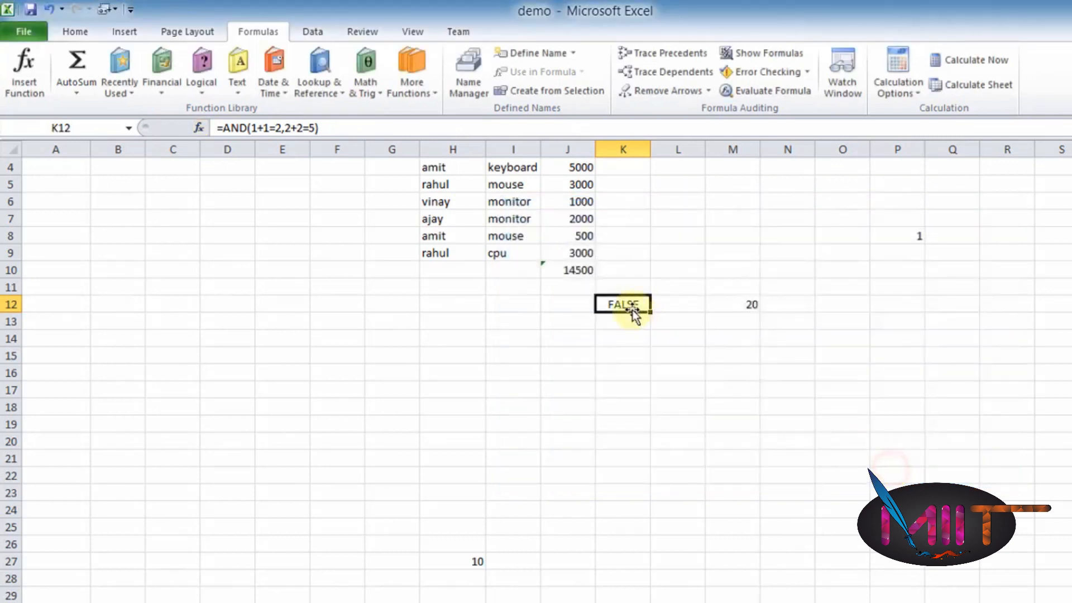
Change the second condition of the AND formula in cell K12 to 2+2=4
{"action": "left_click", "coordinate": [610, 356]}
{"action": "left_click", "coordinate": [620, 306]}
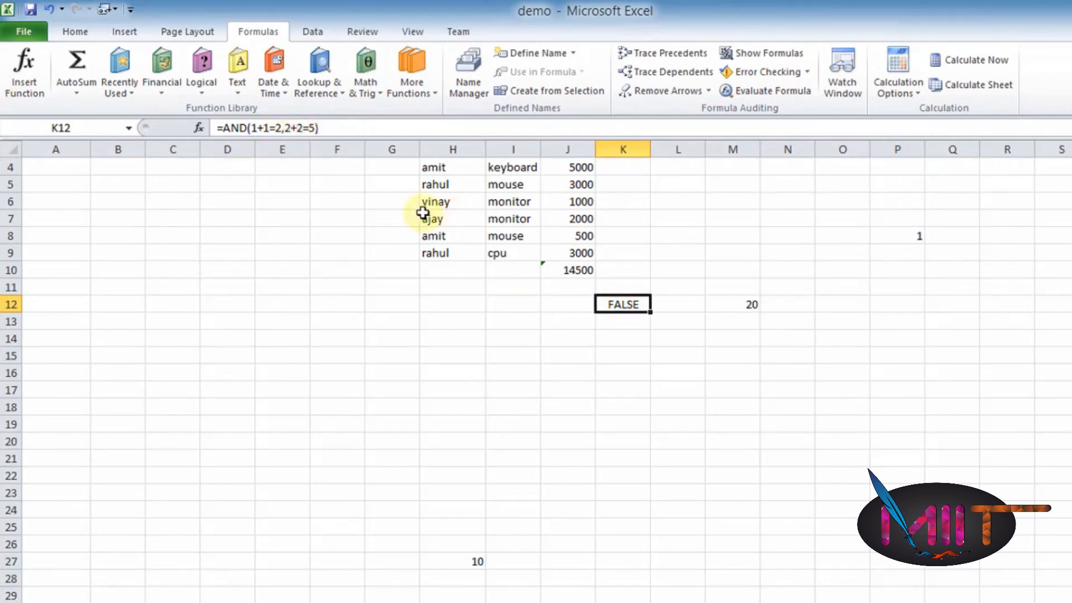
{"action": "left_click", "coordinate": [315, 129]}
{"action": "key", "text": "BackSpace"}
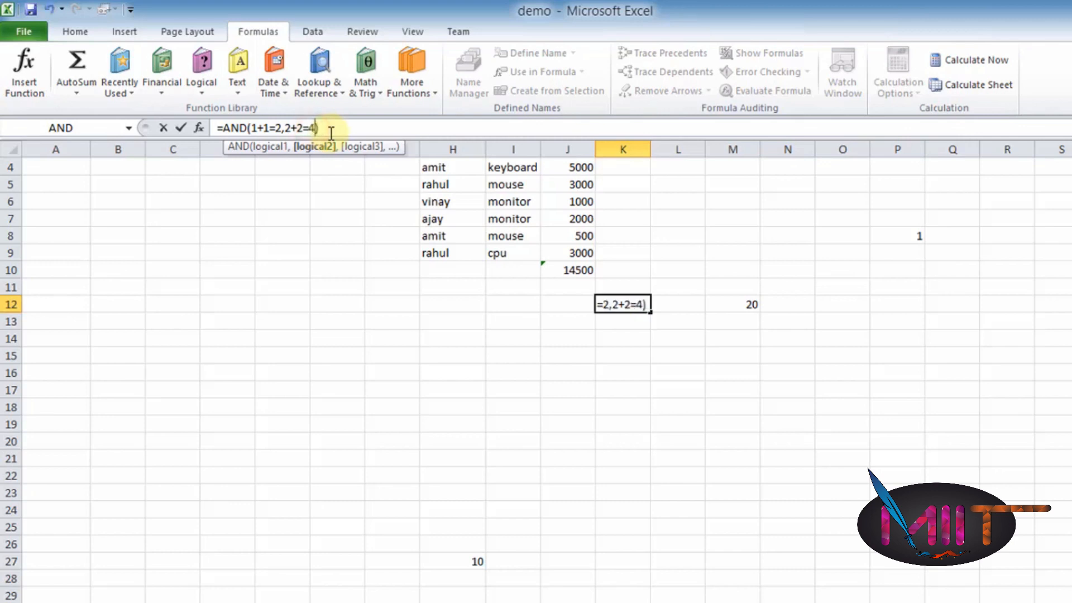
{"action": "left_click", "coordinate": [336, 128]}
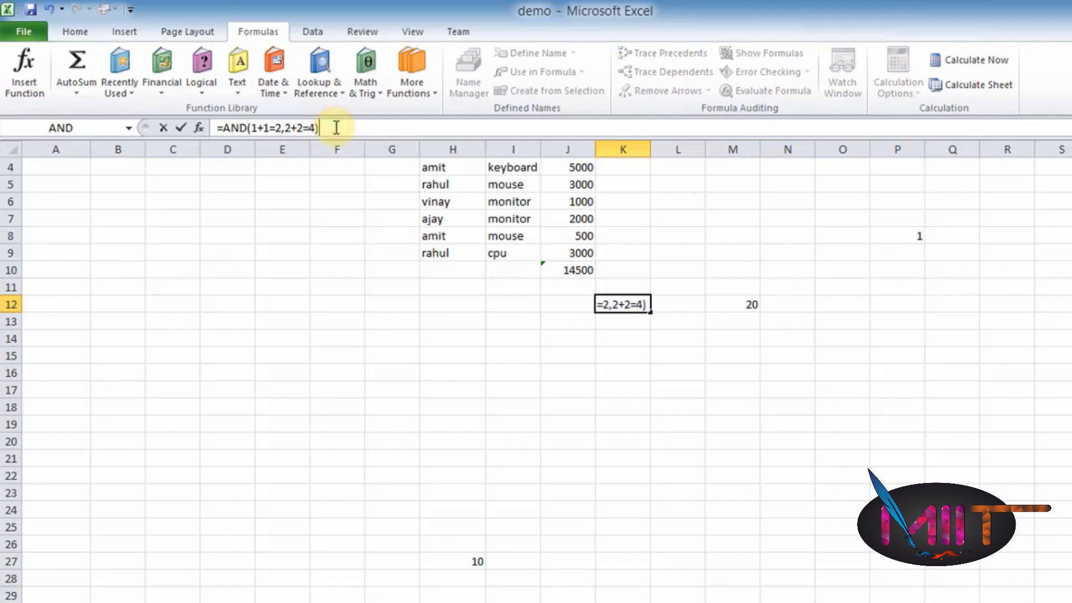
{"action": "key", "text": "Return"}
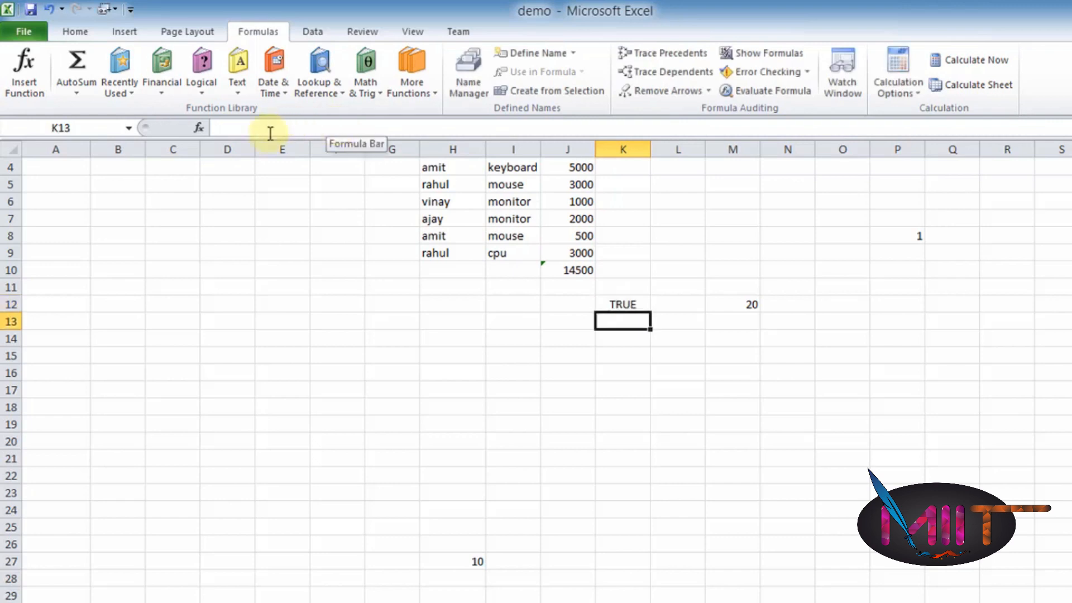
Add 3+3=9 as a third condition to the AND formula in cell K12 and reselect the cell
{"action": "left_click", "coordinate": [617, 304]}
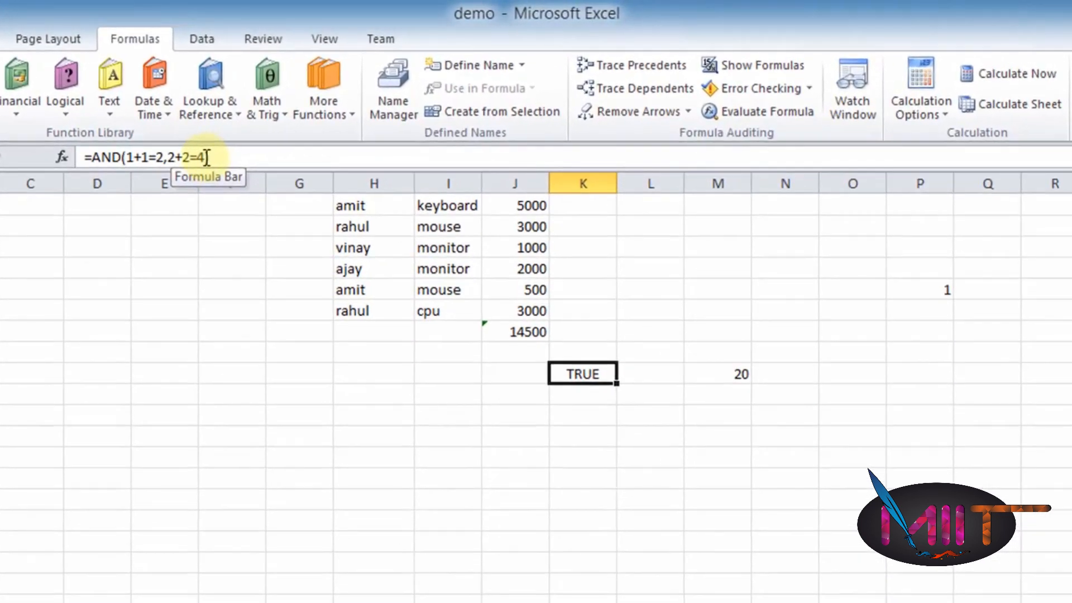
{"action": "left_click", "coordinate": [312, 129]}
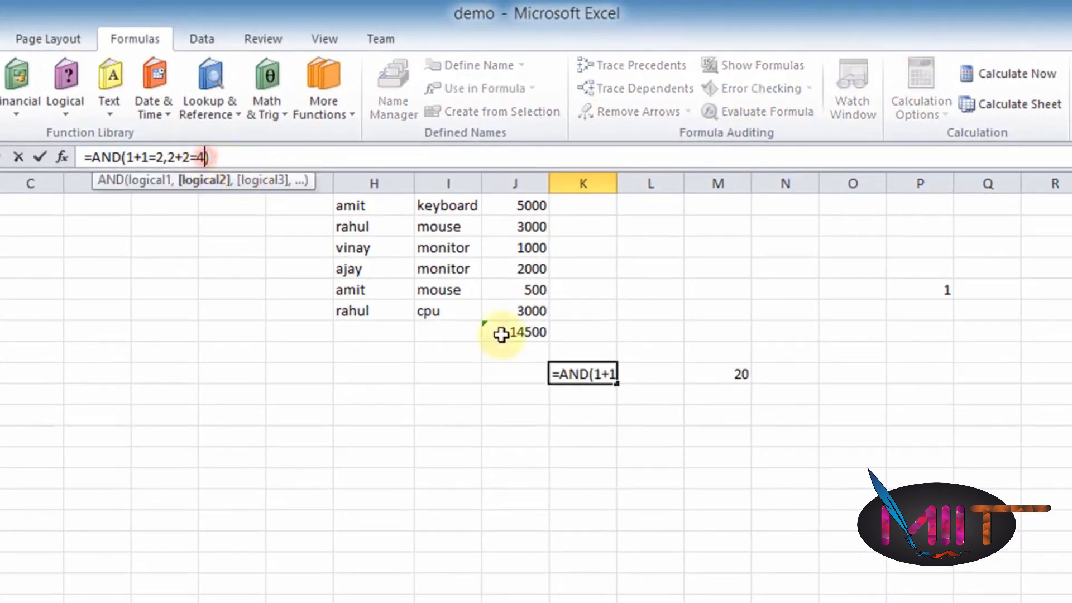
{"action": "type", "text": ","}
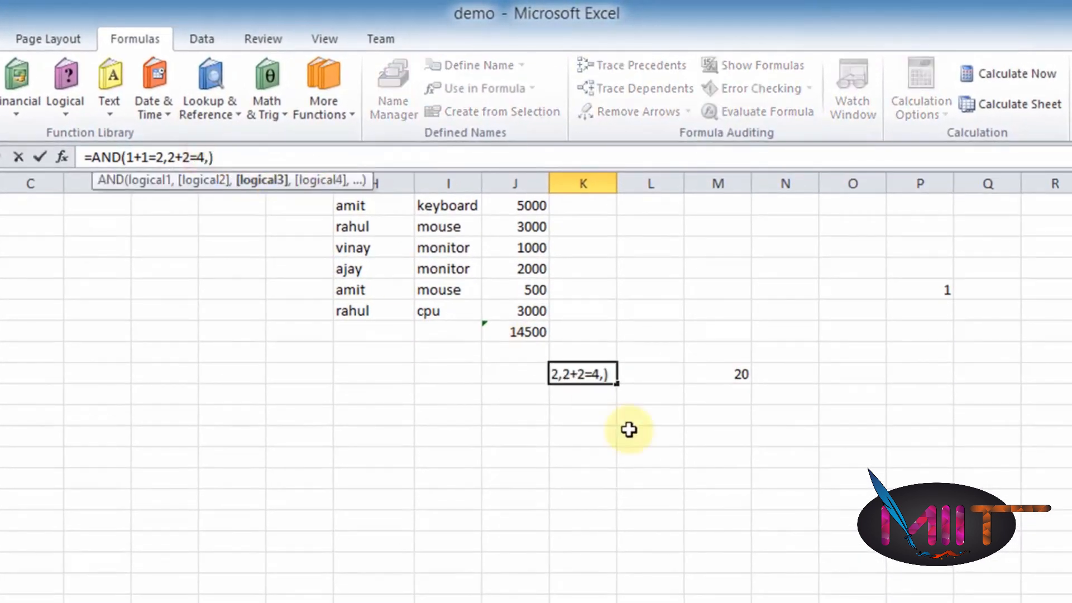
{"action": "type", "text": "3+"}
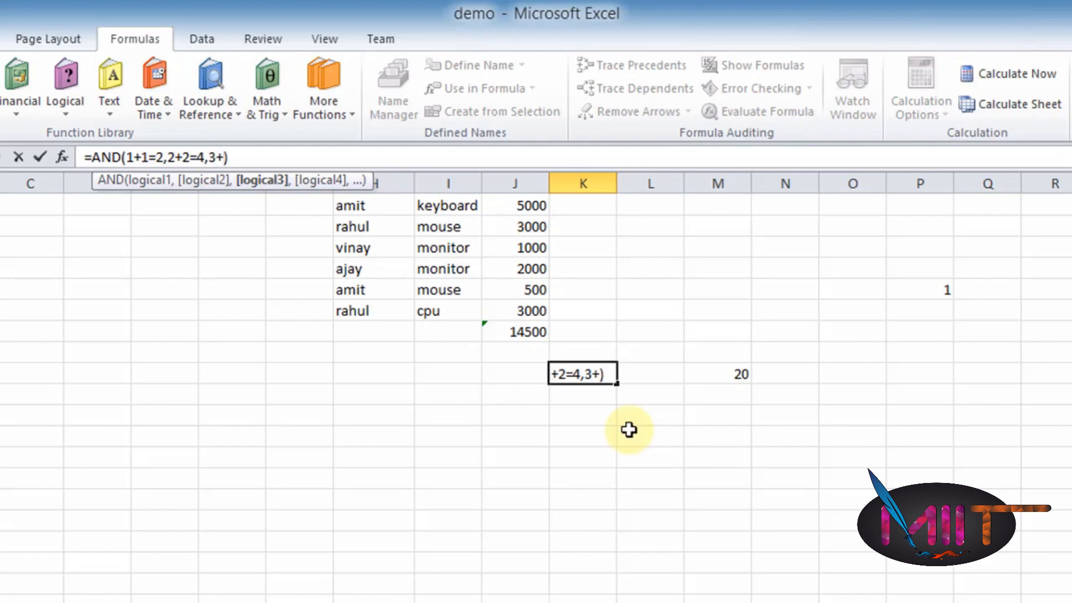
{"action": "type", "text": "3=9"}
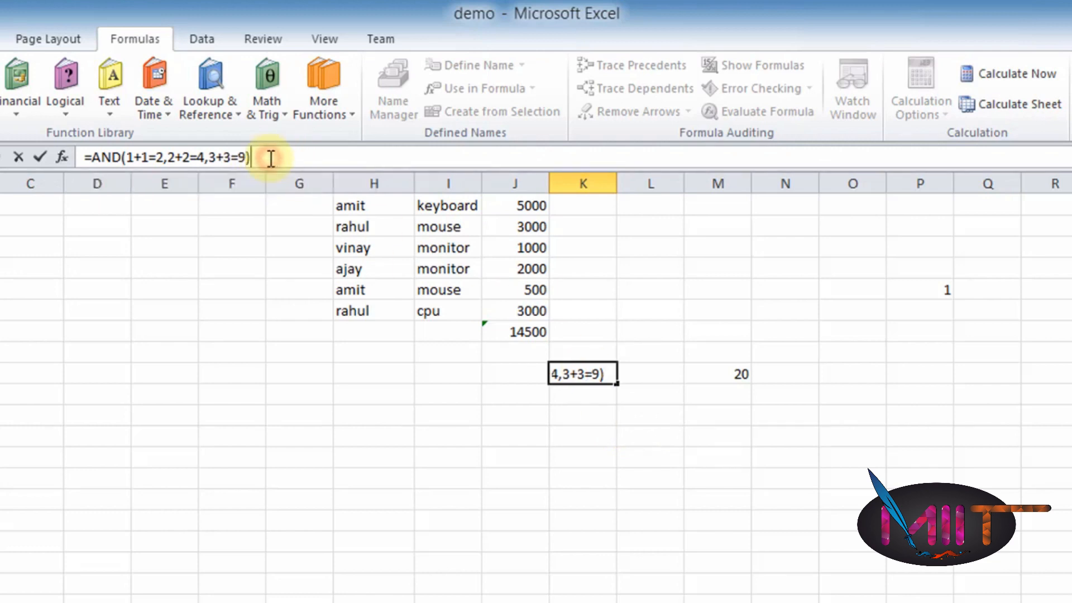
{"action": "key", "text": "Return"}
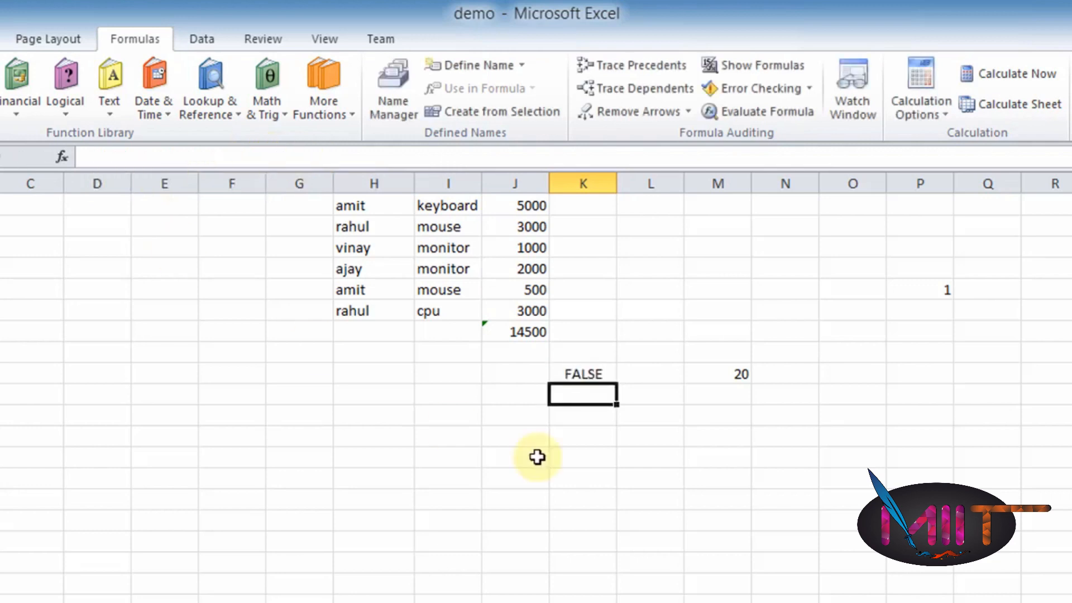
{"action": "left_click", "coordinate": [582, 375]}
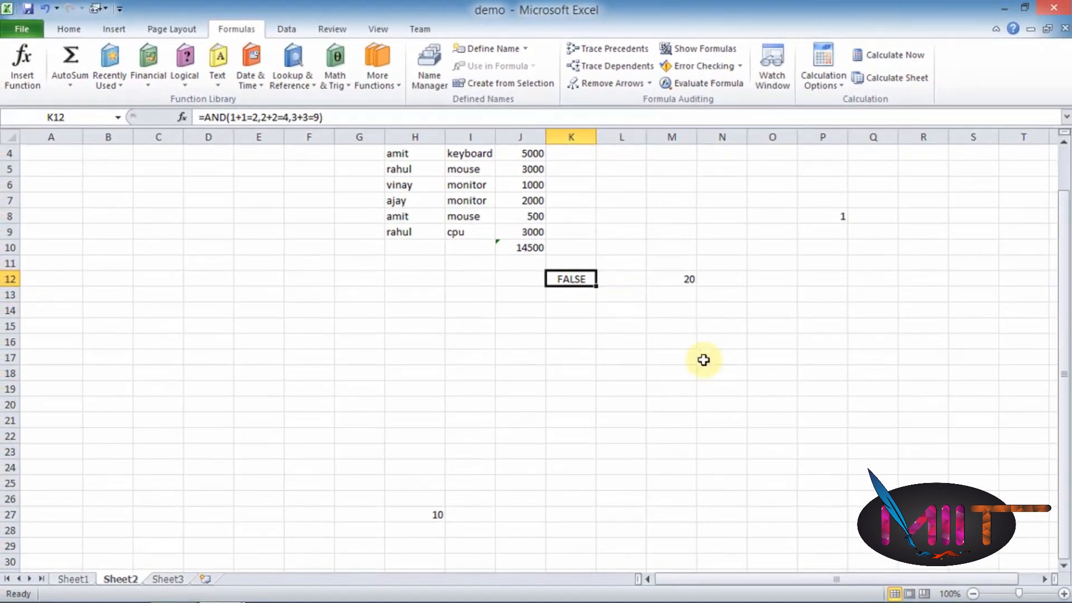
Select cell K18 and browse the list of text functions
{"action": "left_click", "coordinate": [557, 374]}
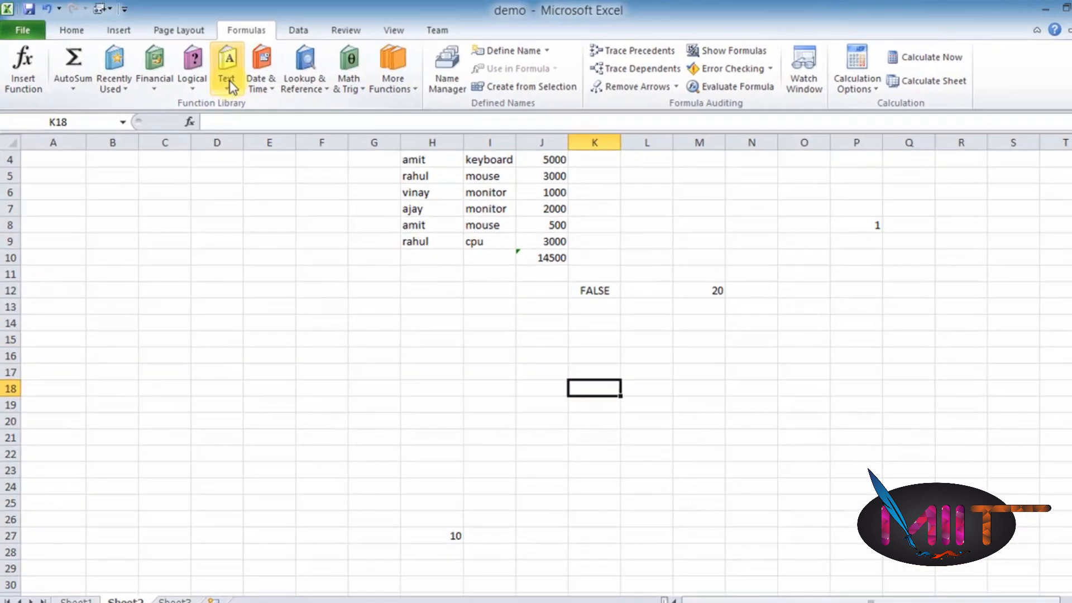
{"action": "left_click", "coordinate": [218, 73]}
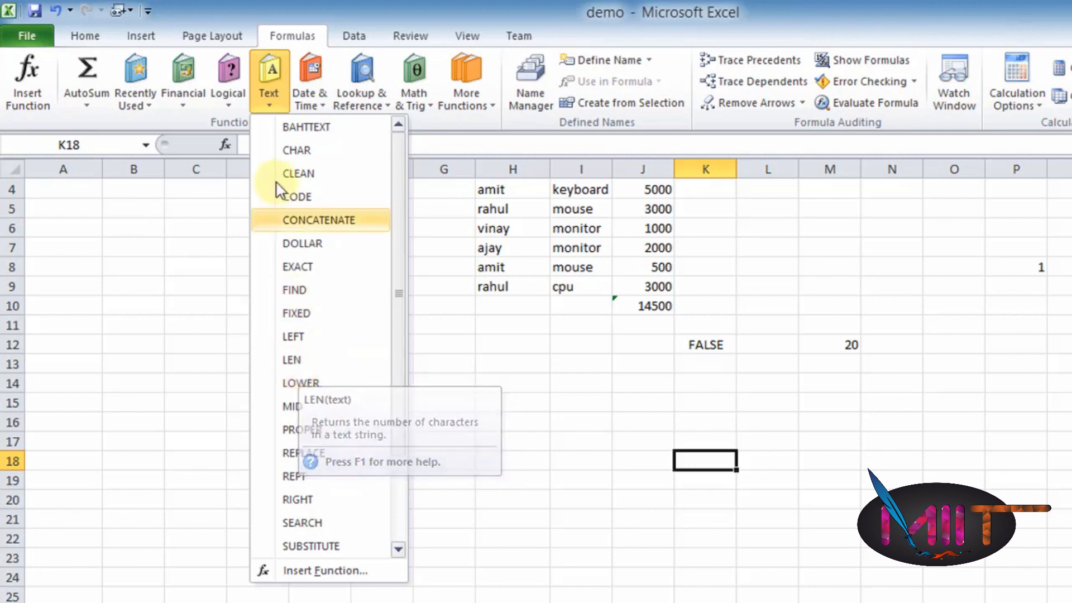
{"action": "left_click", "coordinate": [515, 444]}
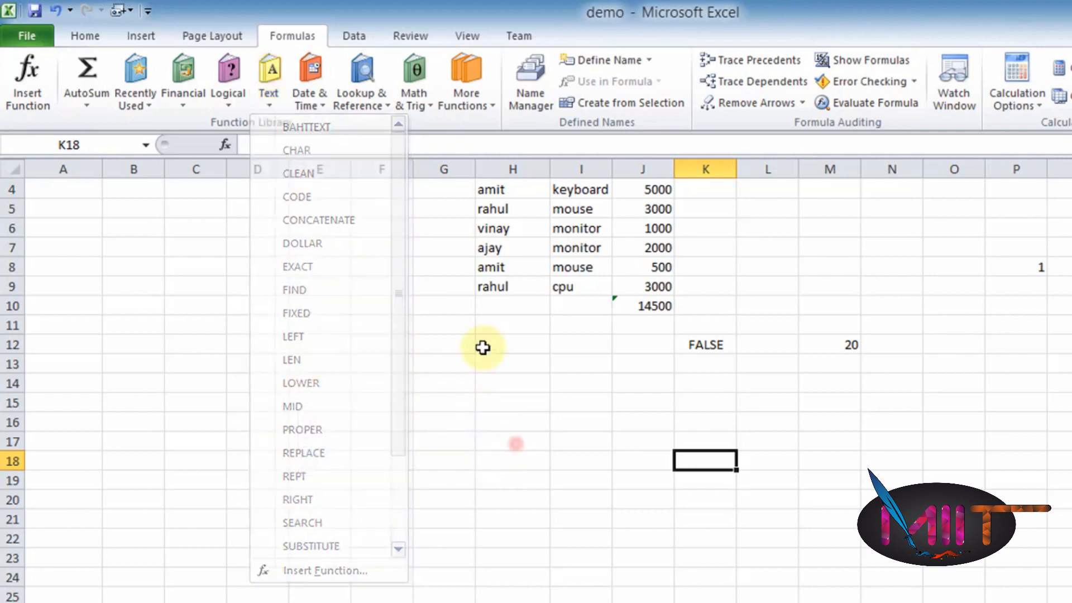
Insert a LEN function in cell H9 that counts the characters in H8, and check the resulting formula
{"action": "left_click", "coordinate": [497, 290]}
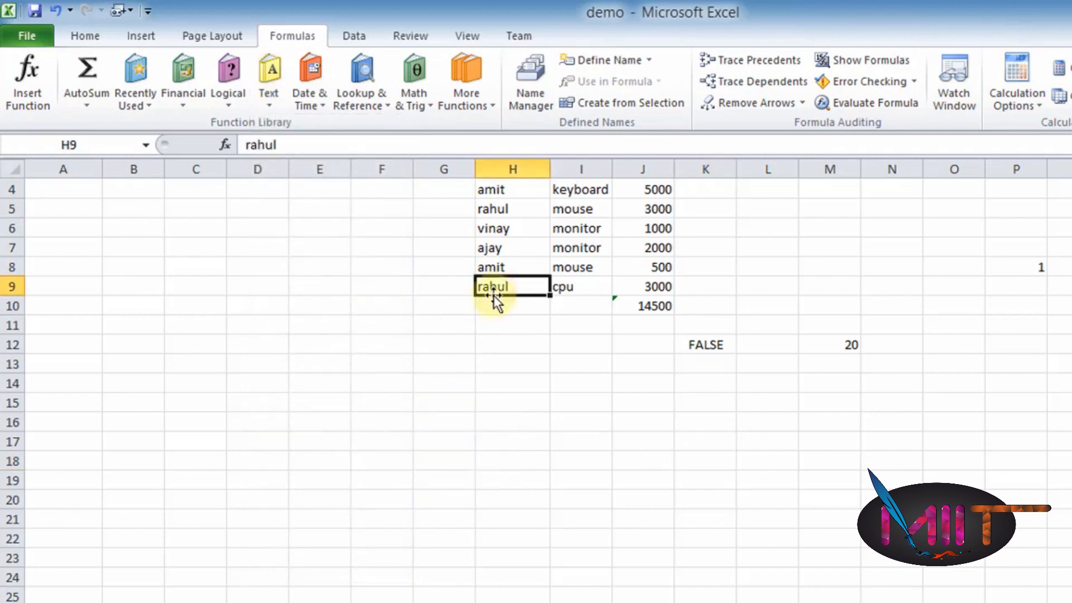
{"action": "left_click", "coordinate": [271, 93]}
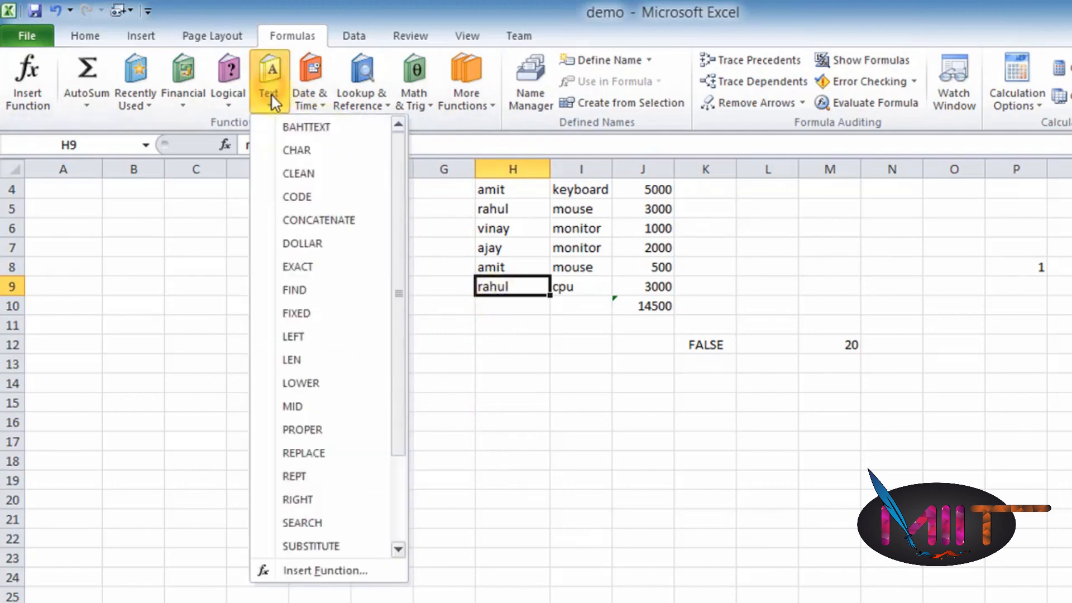
{"action": "left_click", "coordinate": [291, 361]}
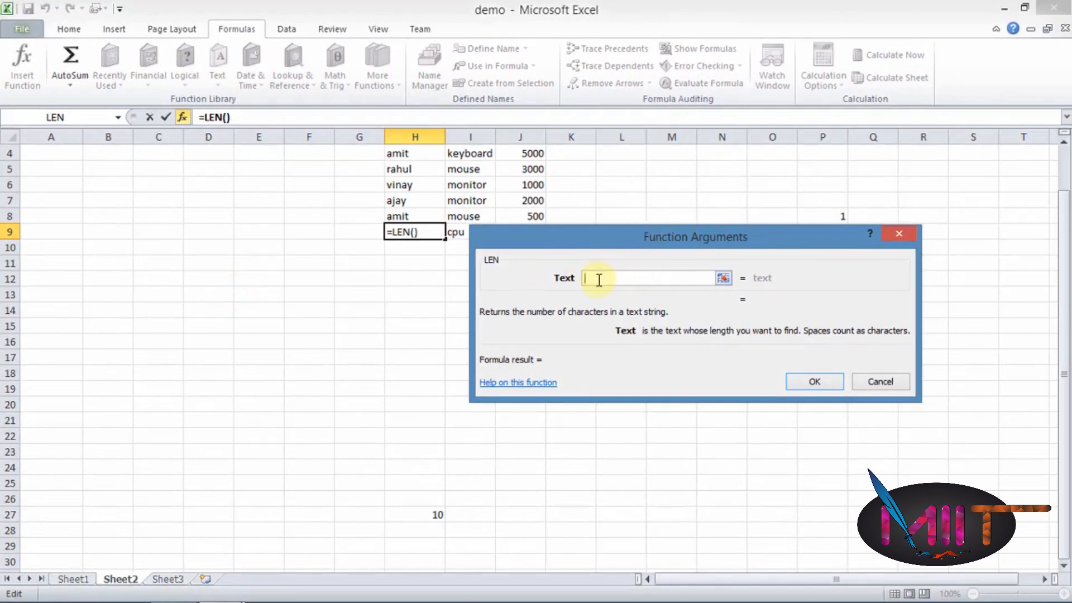
{"action": "left_click", "coordinate": [419, 216]}
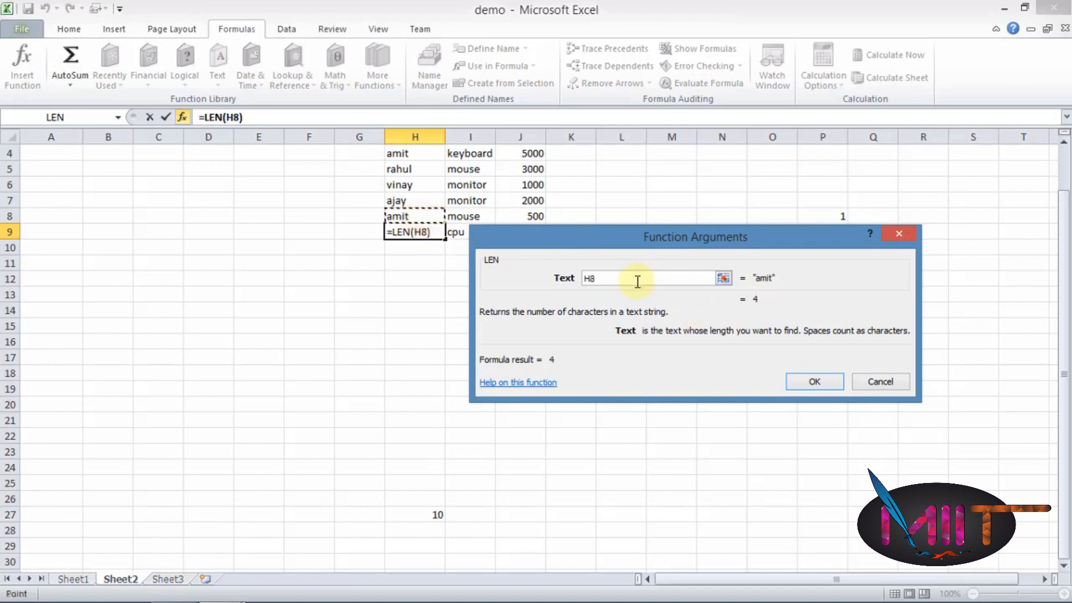
{"action": "left_click", "coordinate": [836, 385]}
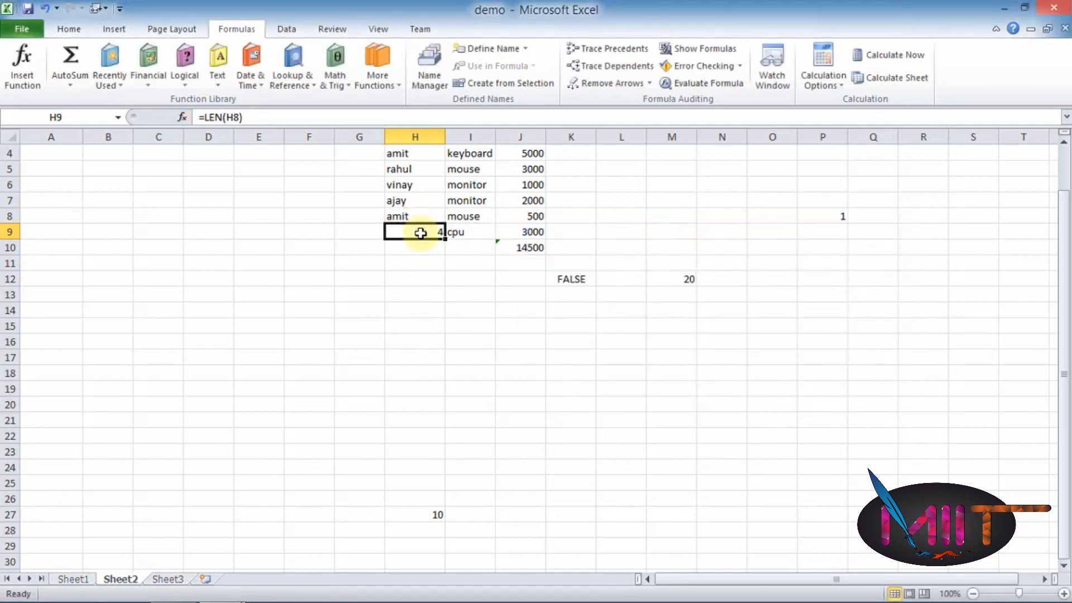
{"action": "left_click", "coordinate": [409, 261]}
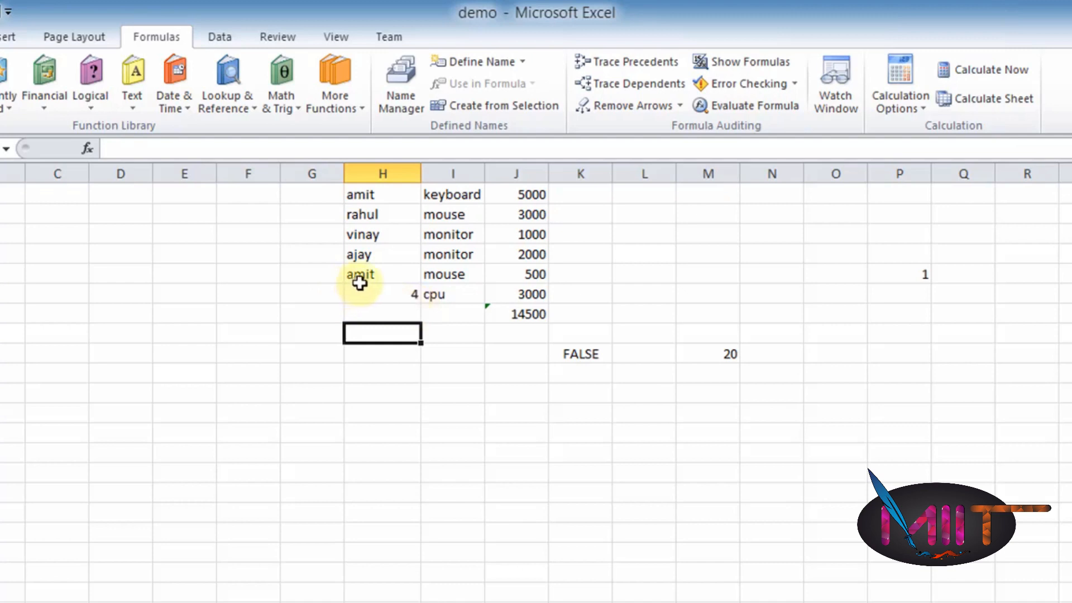
{"action": "left_click", "coordinate": [398, 293]}
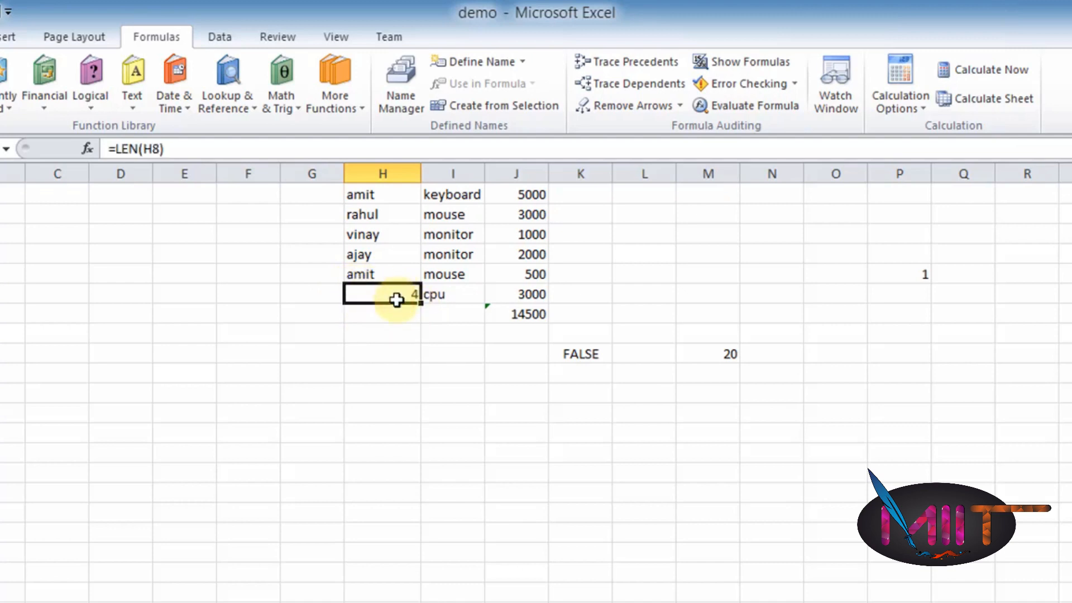
{"action": "left_click", "coordinate": [397, 334]}
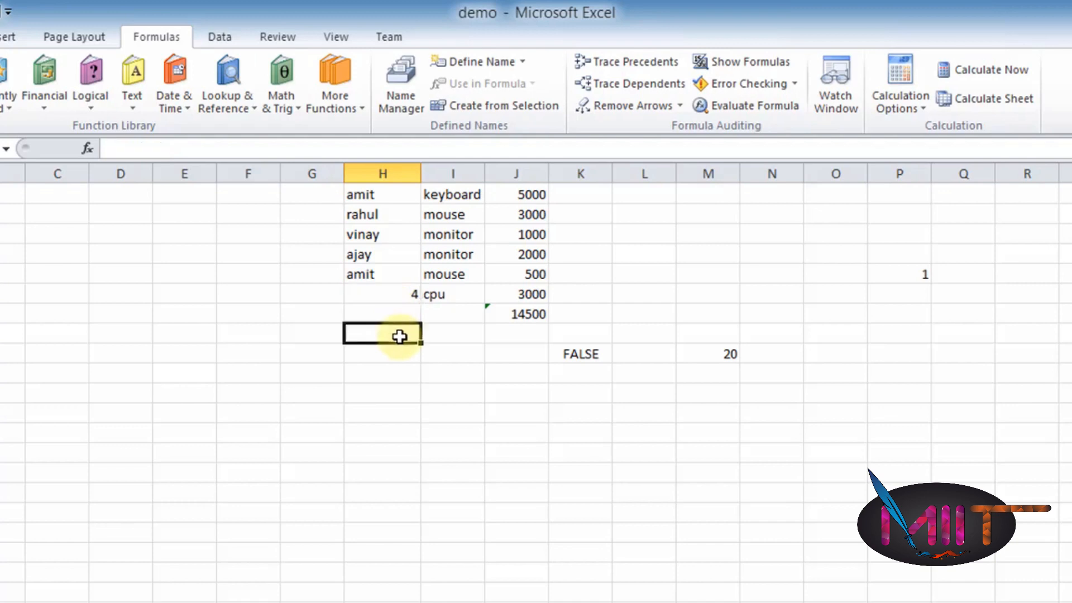
{"action": "left_click", "coordinate": [382, 289]}
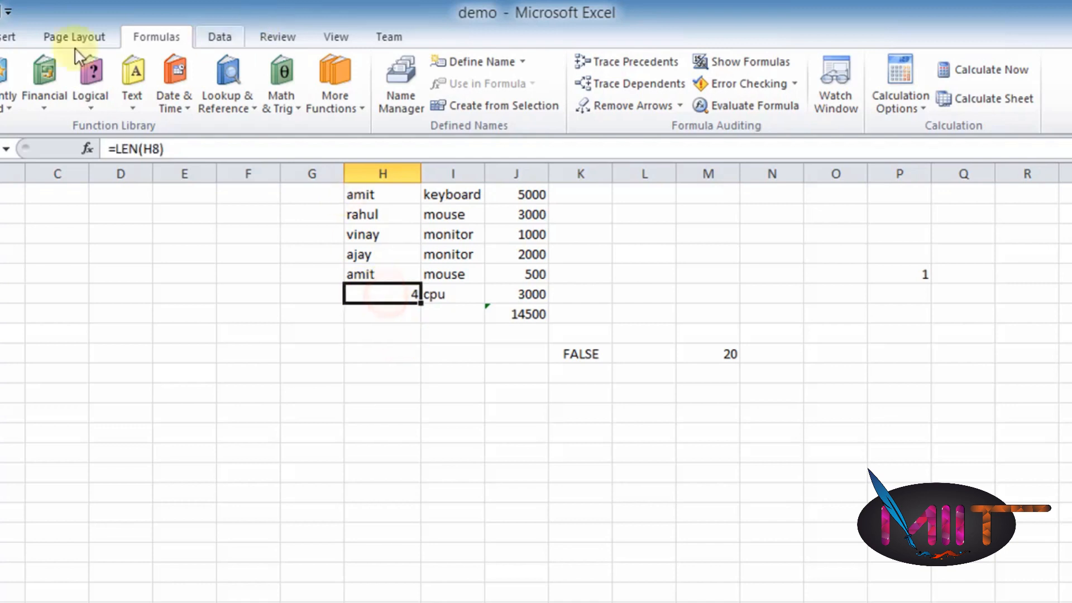
Insert a DATE function in cell J23 with year 1990, month 1 and day 1, and reselect the cell to check its formula
{"action": "left_click", "coordinate": [544, 579]}
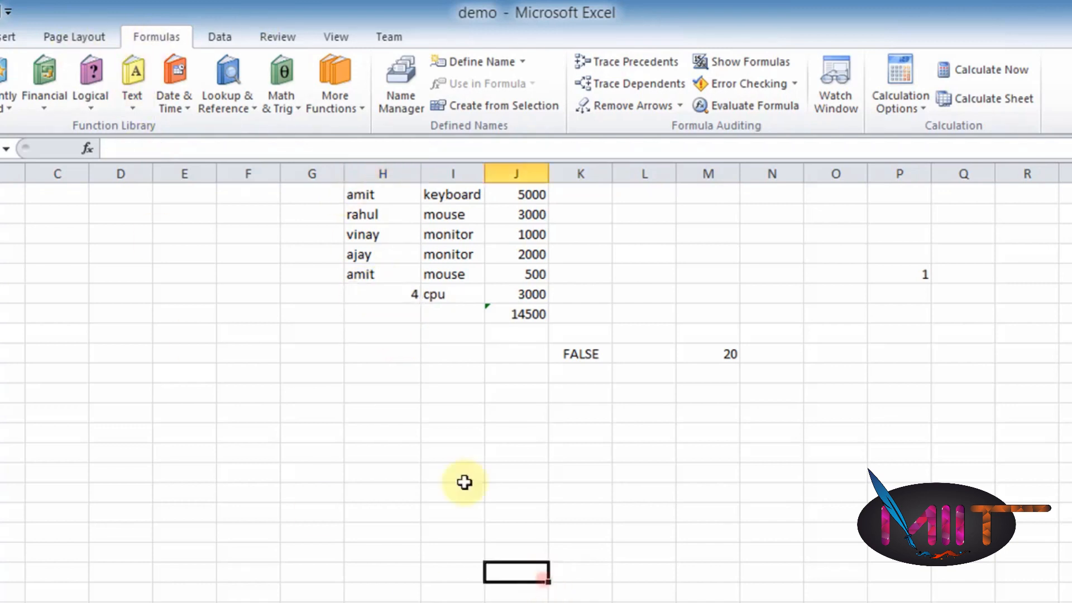
{"action": "left_click", "coordinate": [178, 96]}
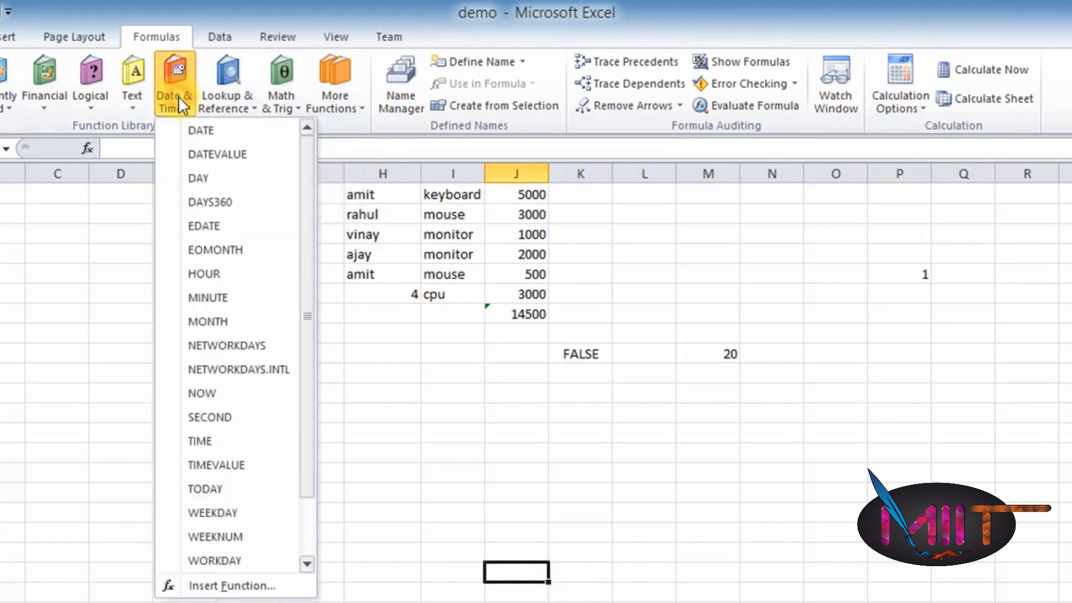
{"action": "left_click", "coordinate": [199, 128]}
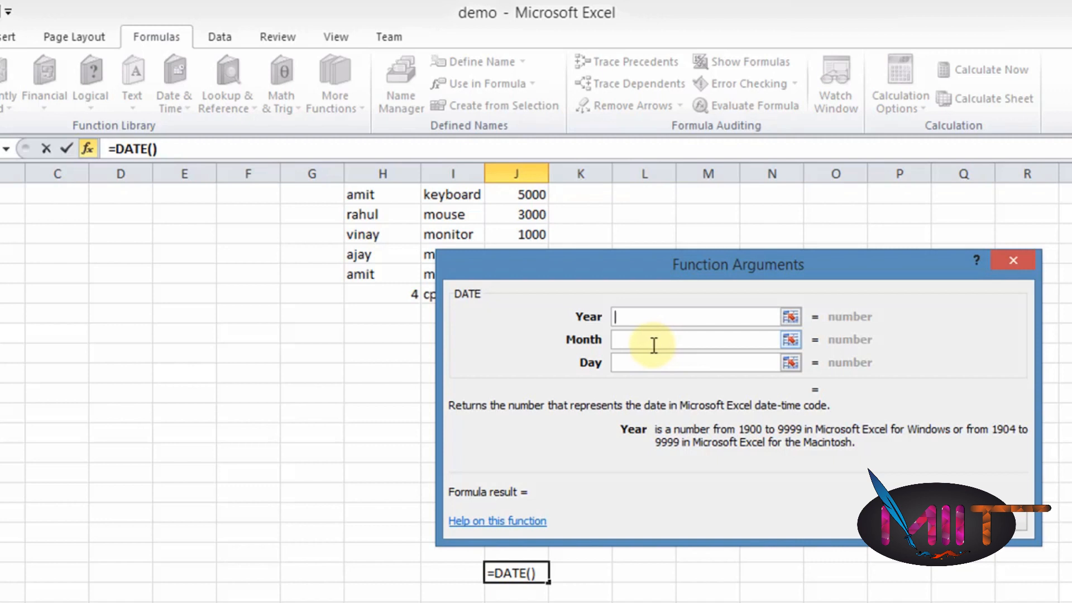
{"action": "type", "text": "1990"}
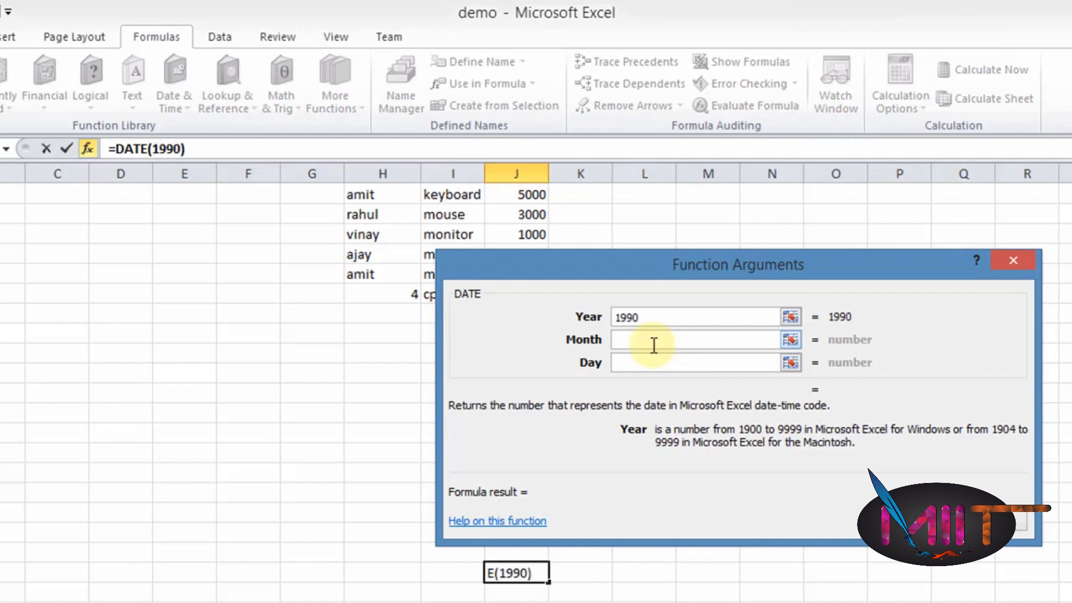
{"action": "left_click", "coordinate": [654, 345]}
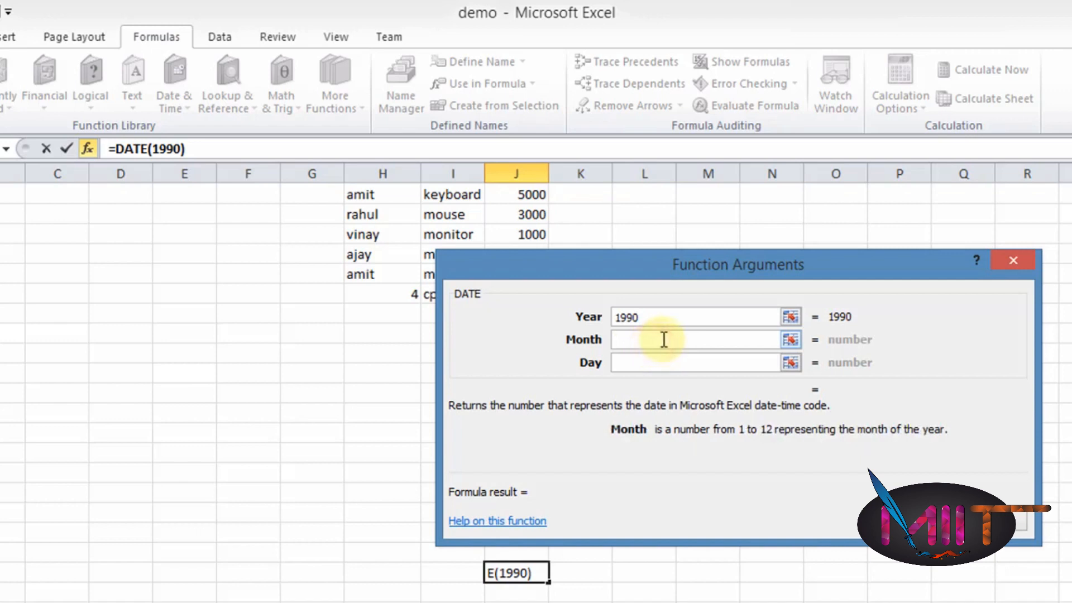
{"action": "type", "text": "1"}
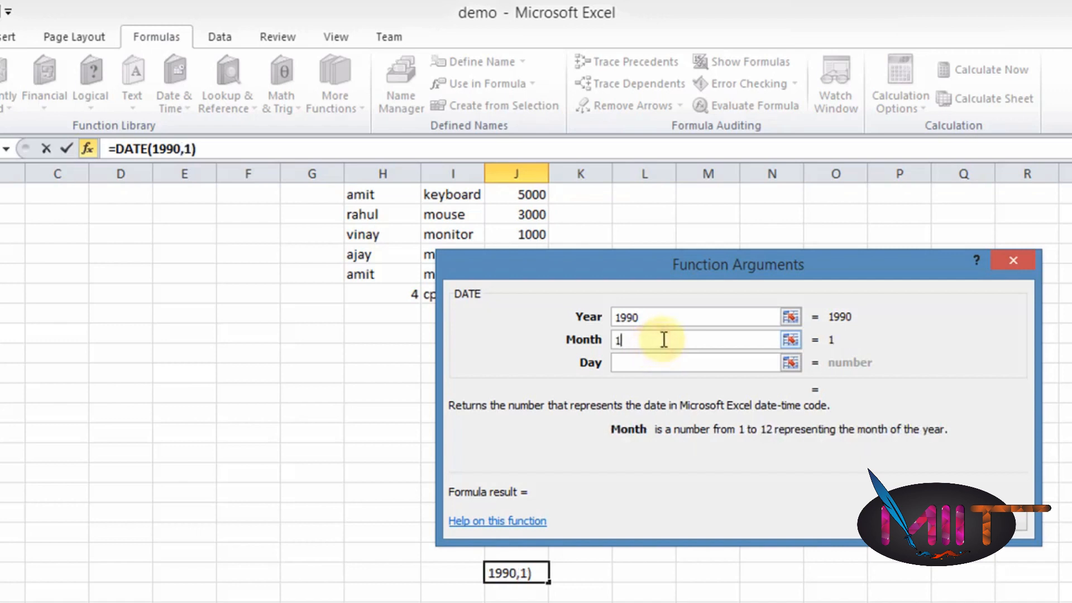
{"action": "left_click", "coordinate": [661, 362]}
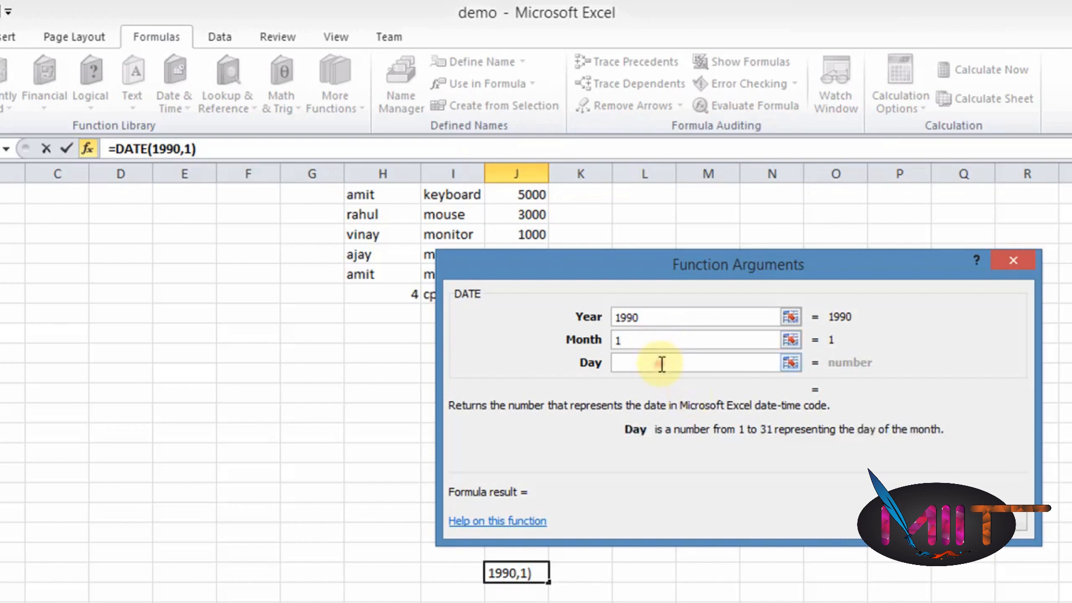
{"action": "type", "text": "1"}
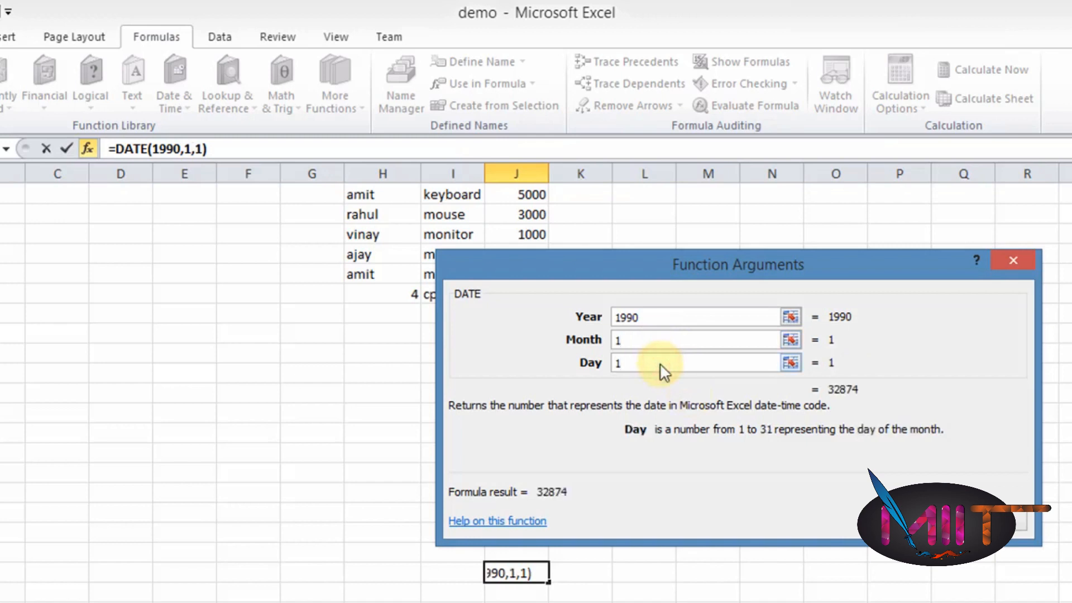
{"action": "key", "text": "Return"}
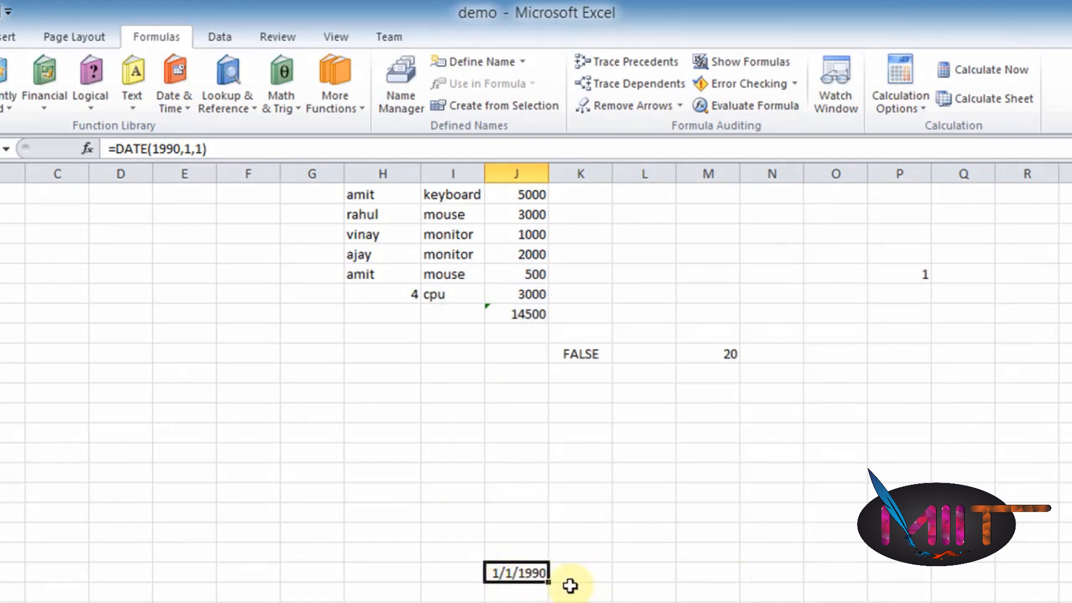
{"action": "left_click", "coordinate": [518, 599]}
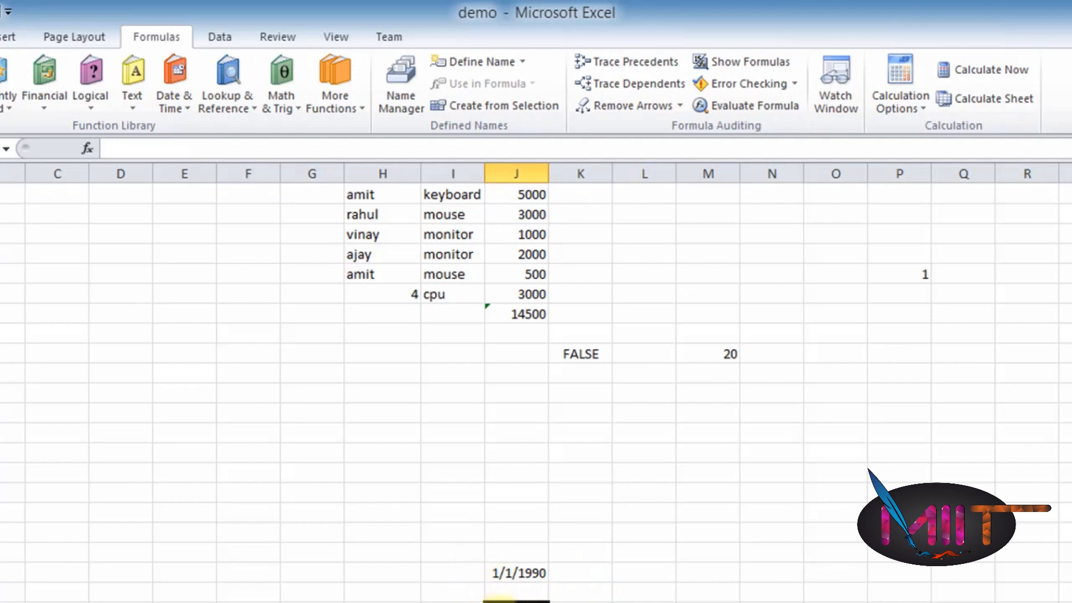
{"action": "left_click", "coordinate": [537, 576]}
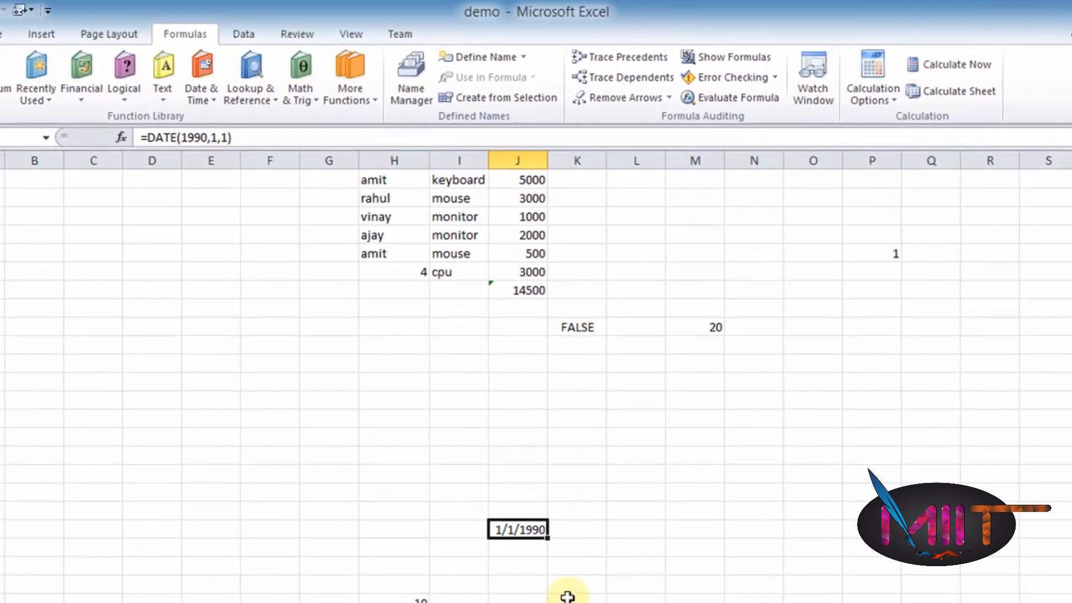
Select cell K27 and browse the list of lookup and reference functions down to VLOOKUP
{"action": "left_click", "coordinate": [567, 597]}
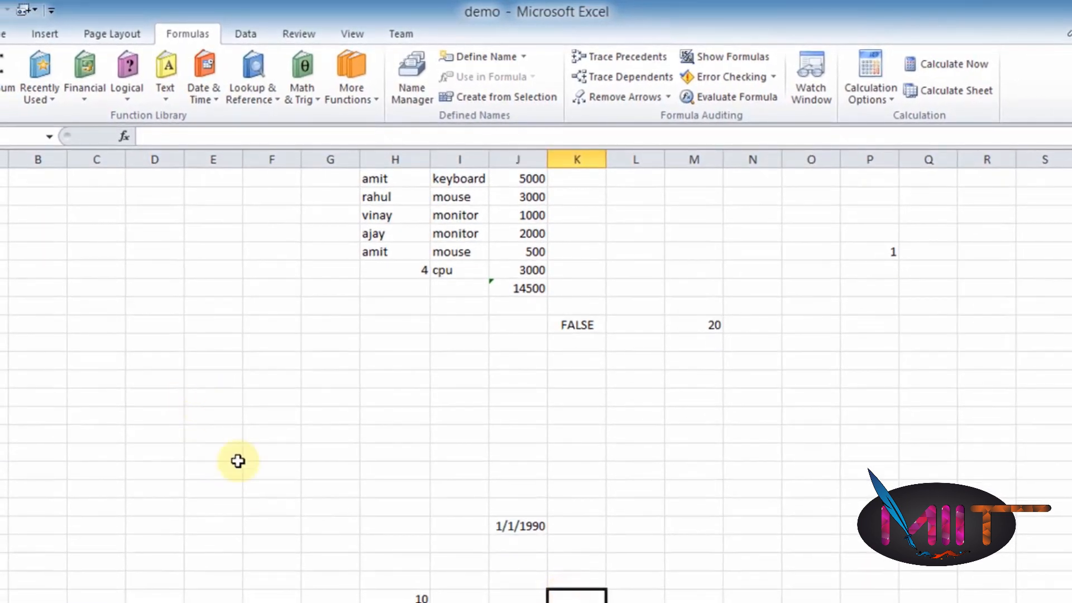
{"action": "left_click", "coordinate": [257, 79]}
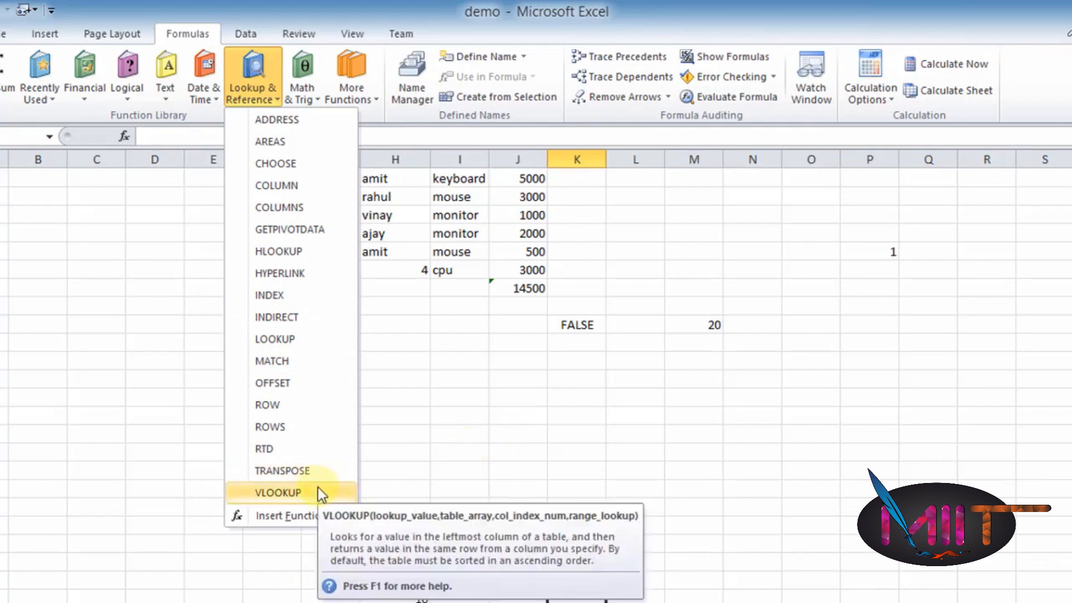
{"action": "left_click", "coordinate": [489, 473]}
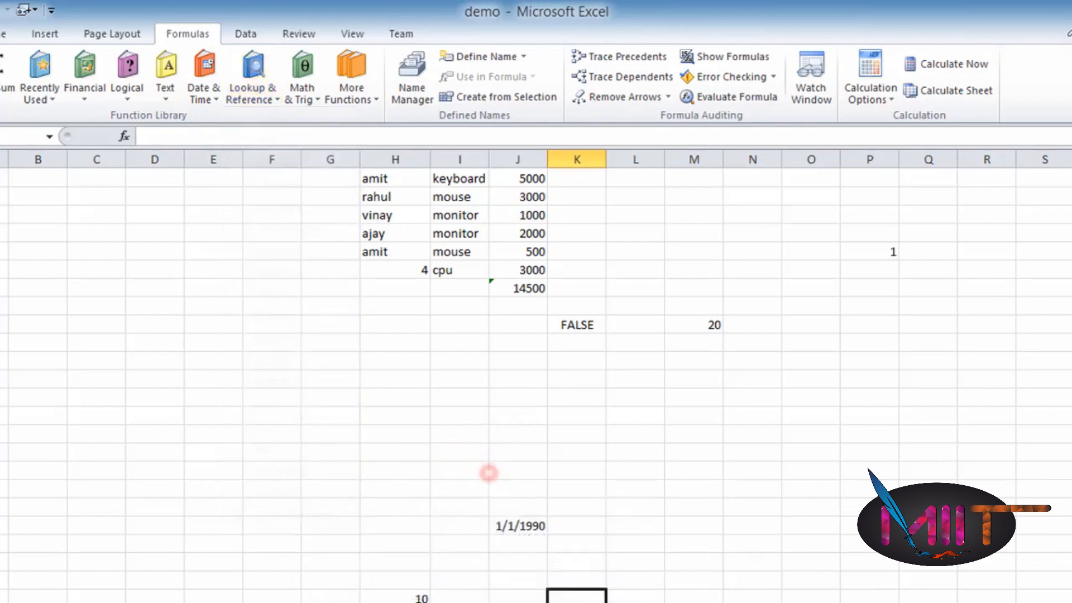
Switch to the marksheet workbook with the Salary Chart and select an empty cell below the table
{"action": "left_click", "coordinate": [230, 588]}
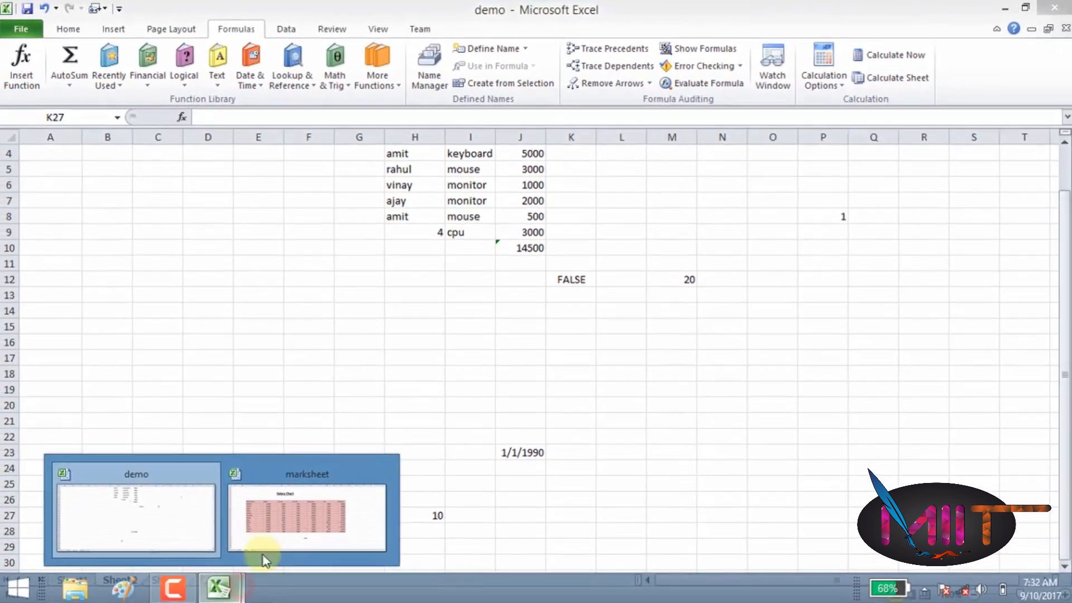
{"action": "left_click", "coordinate": [275, 532]}
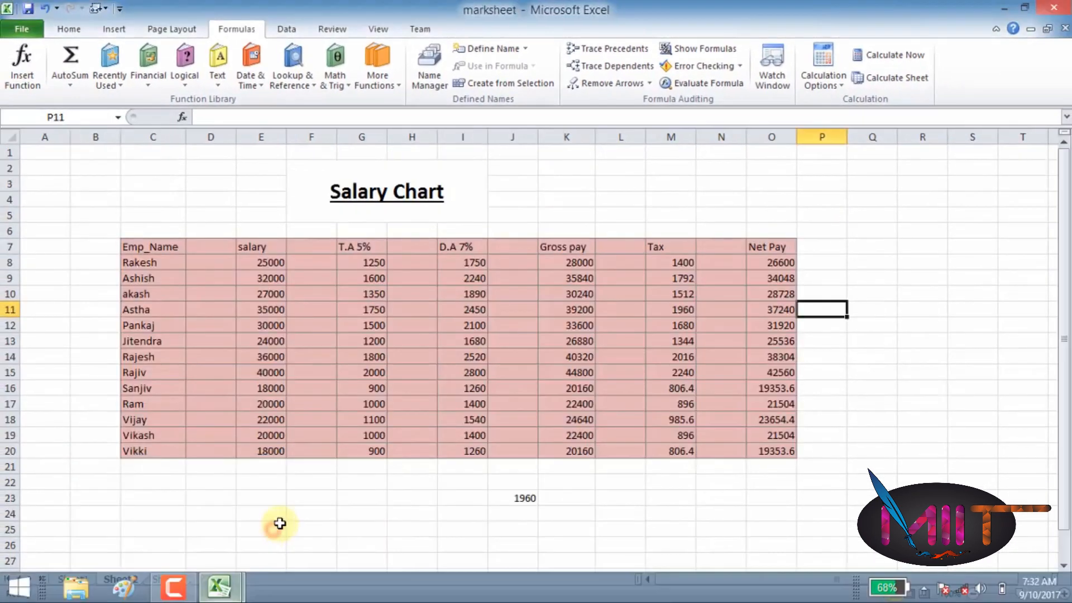
{"action": "left_click", "coordinate": [427, 535]}
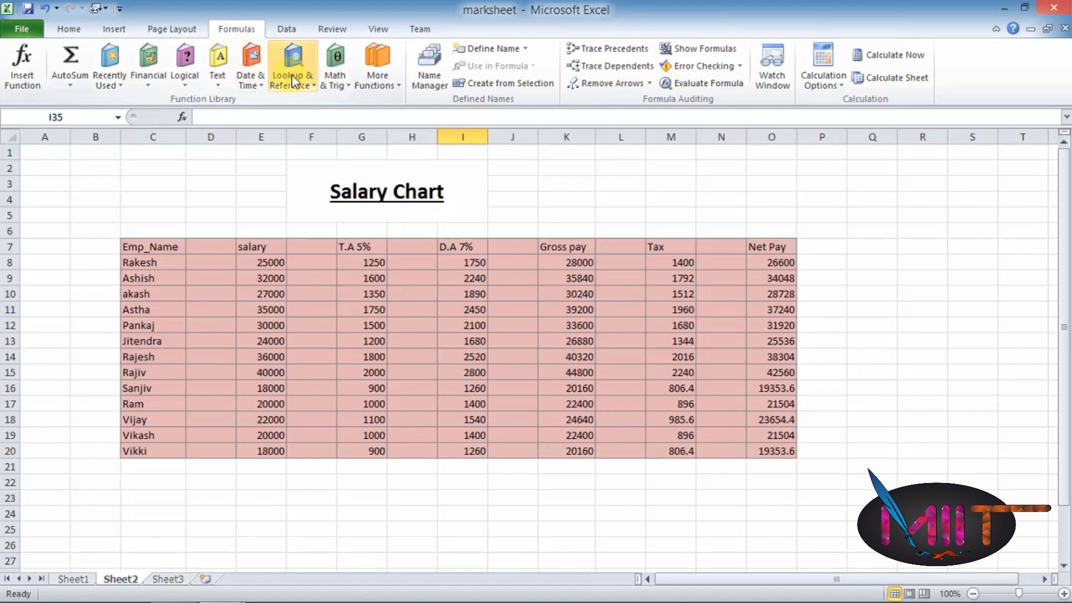
Start a VLOOKUP formula in cell I23 with the employee name in C12 as the lookup value
{"action": "left_click", "coordinate": [455, 496]}
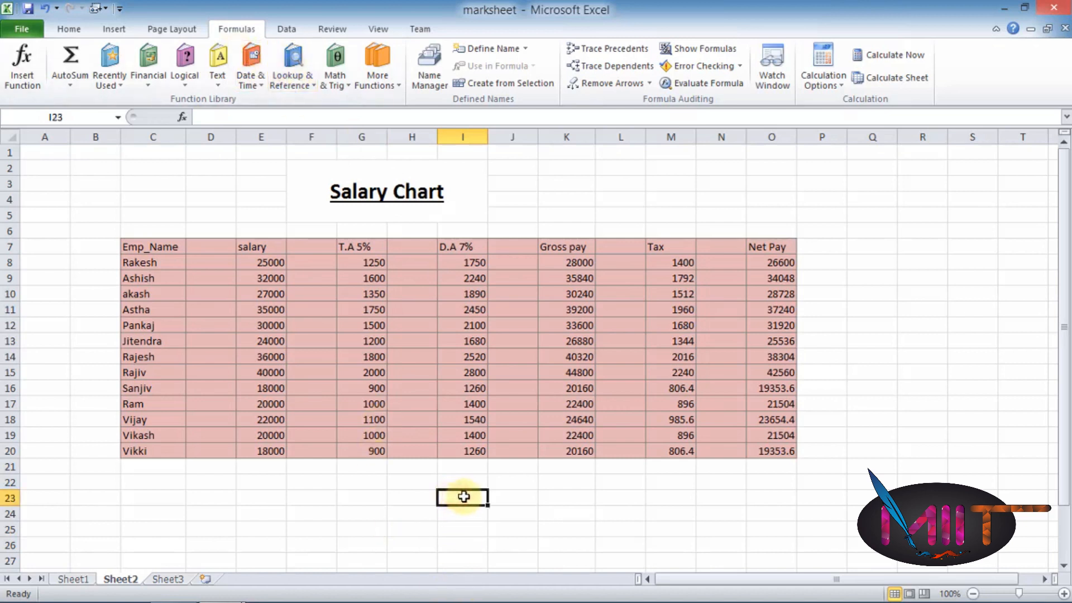
{"action": "type", "text": "="}
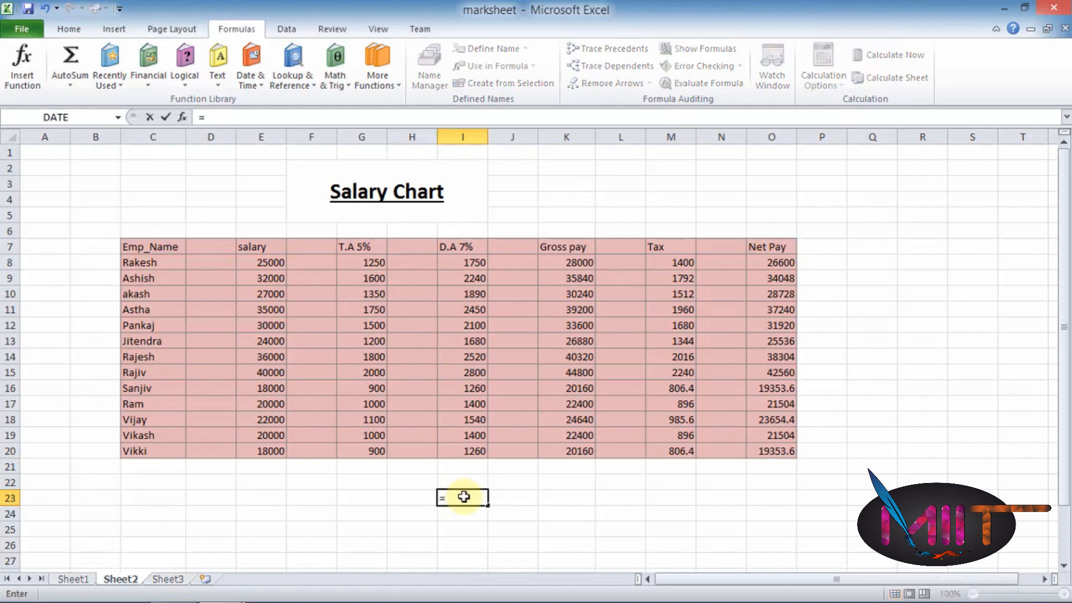
{"action": "type", "text": "v"}
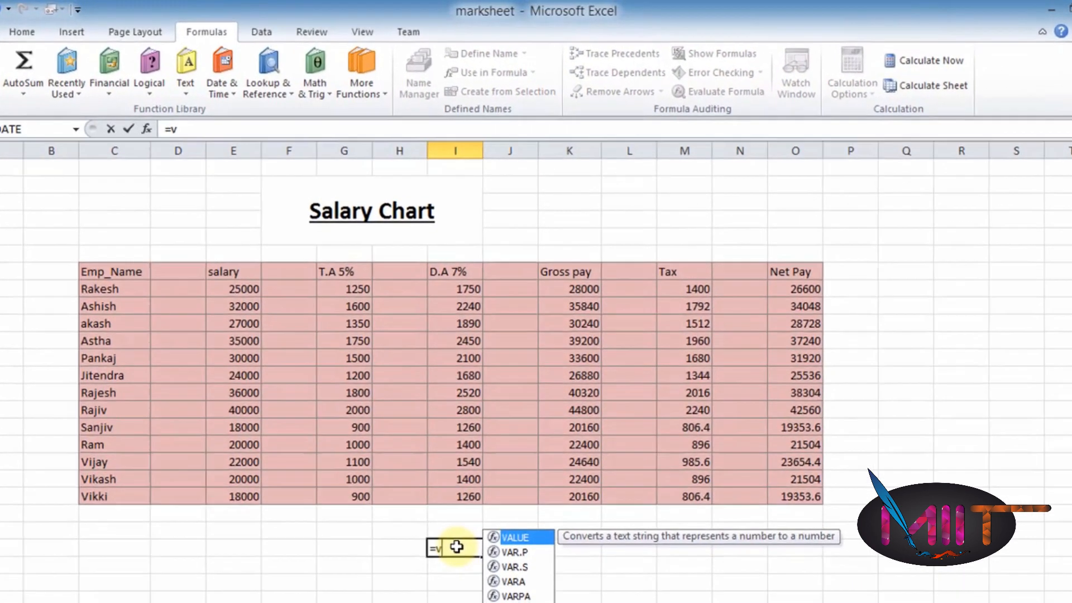
{"action": "type", "text": "loo"}
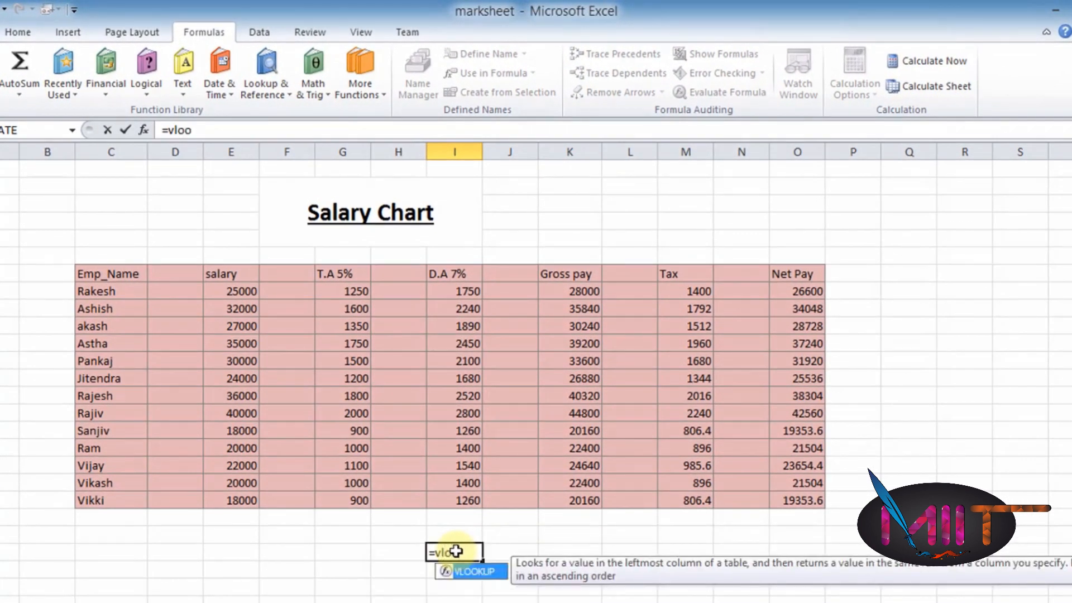
{"action": "type", "text": "kup("}
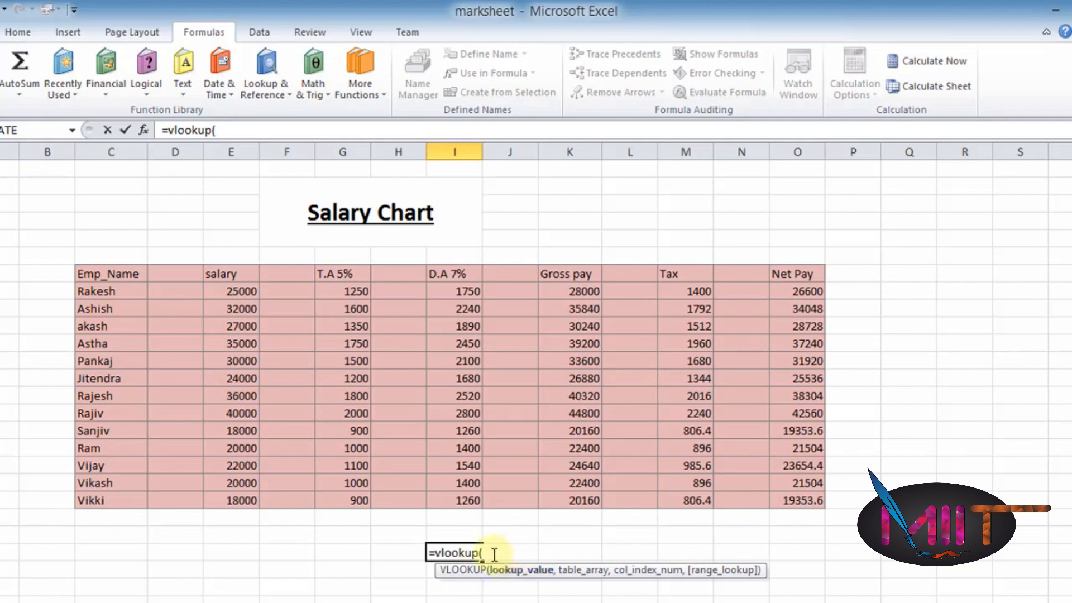
{"action": "left_click", "coordinate": [98, 363]}
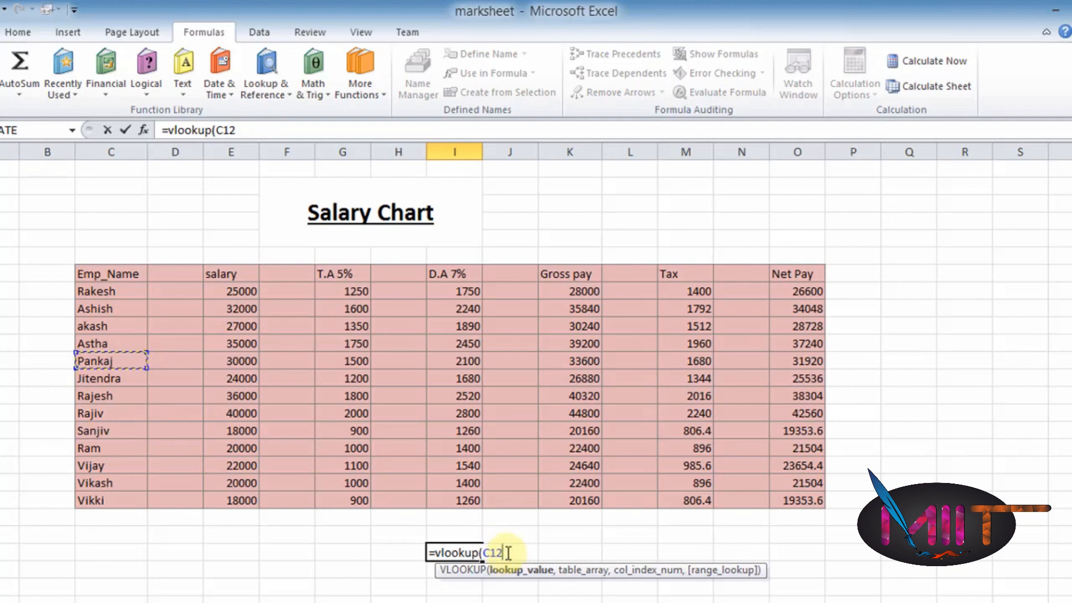
{"action": "type", "text": ","}
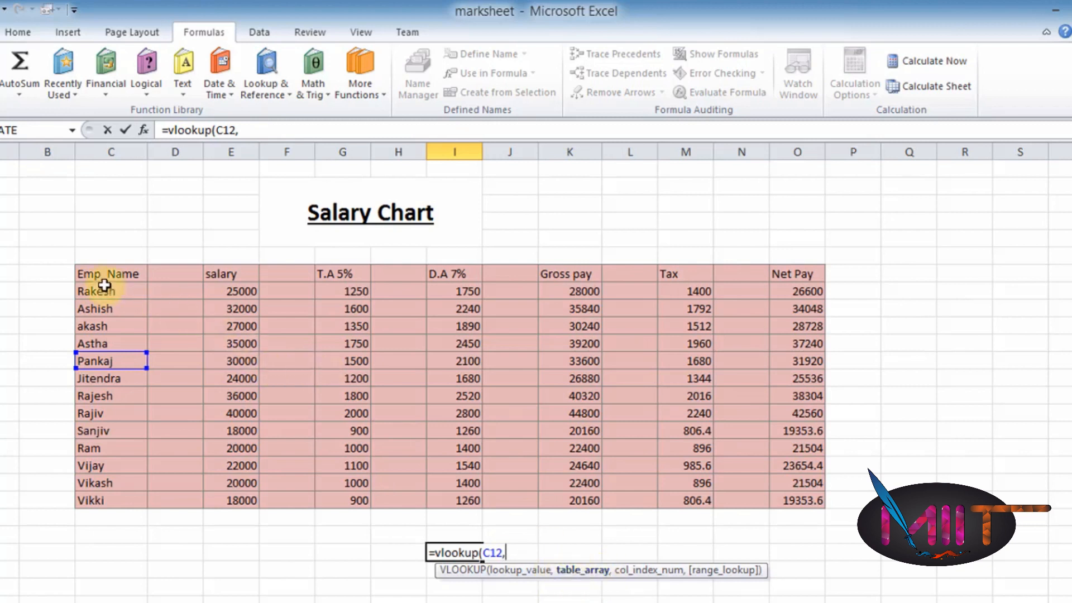
Complete the VLOOKUP formula in I23 with table range C7:O20, column index 10 and FALSE for an exact match
{"action": "left_click_drag", "start_coordinate": [104, 277], "coordinate": [805, 508]}
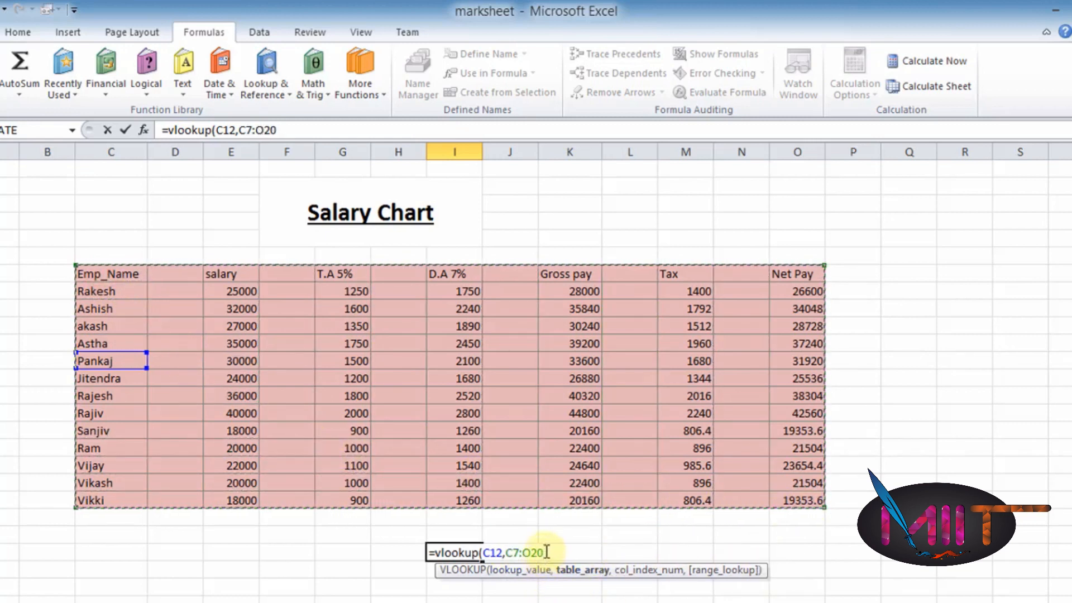
{"action": "type", "text": ","}
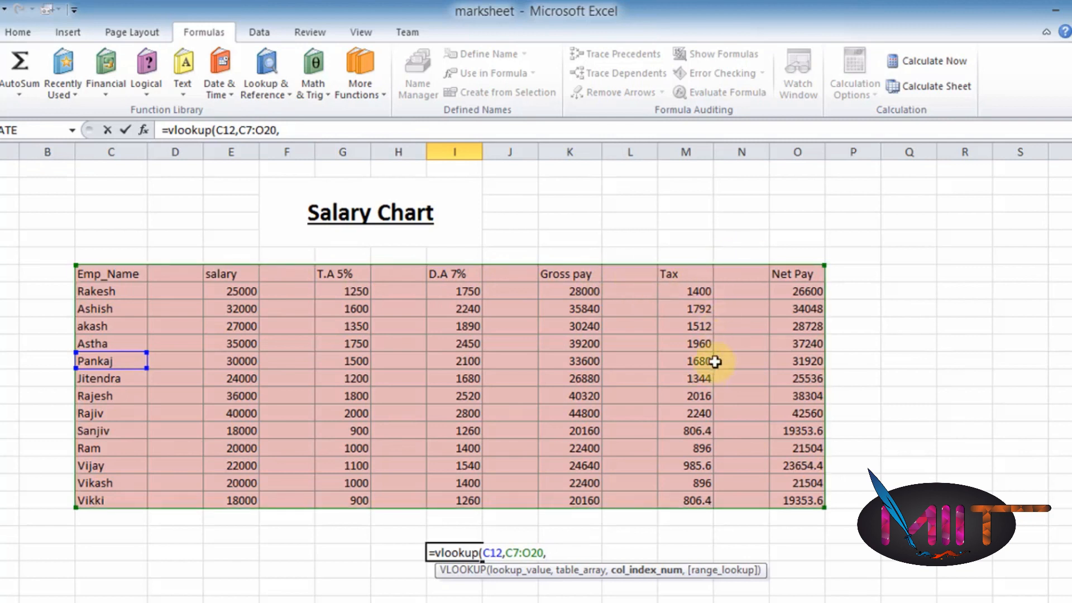
{"action": "type", "text": "10,"}
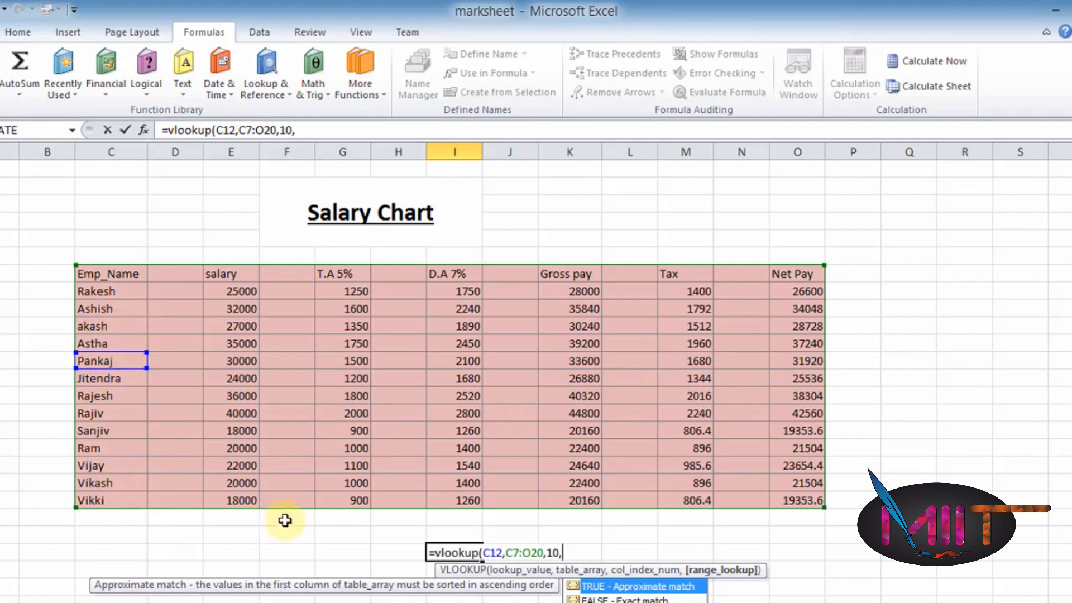
{"action": "type", "text": "false)"}
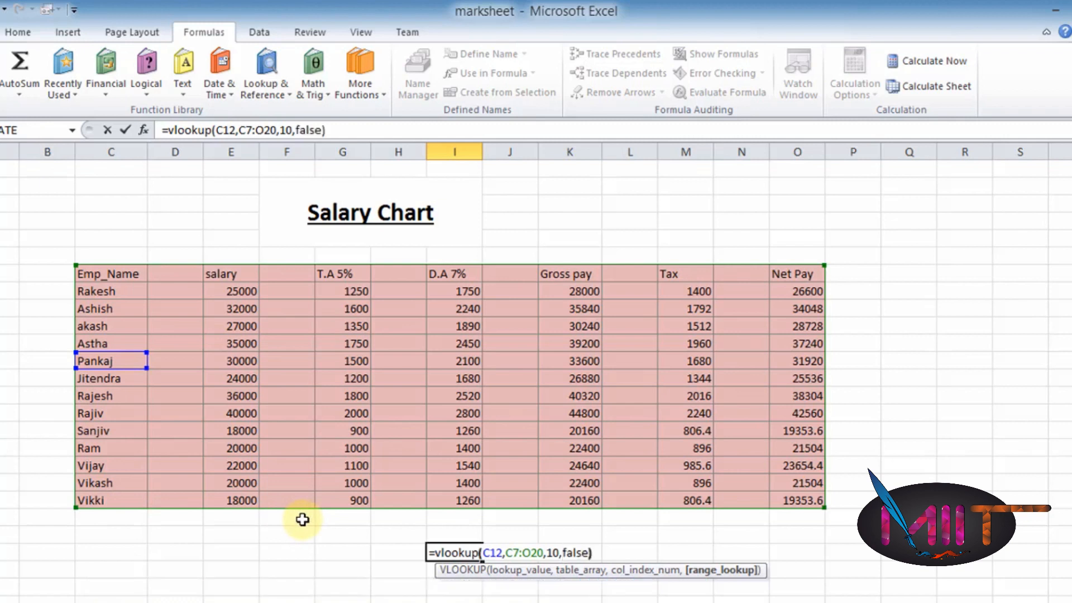
{"action": "key", "text": "Return"}
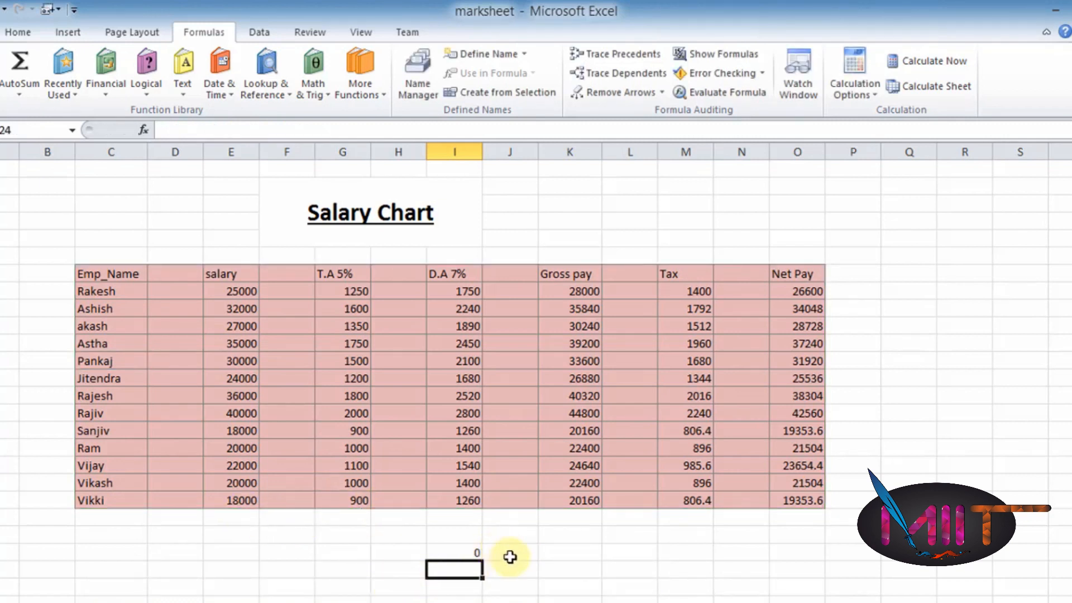
Change the column index of the VLOOKUP formula in I23 to 11 and reselect the cell to check the formula
{"action": "left_click", "coordinate": [464, 552]}
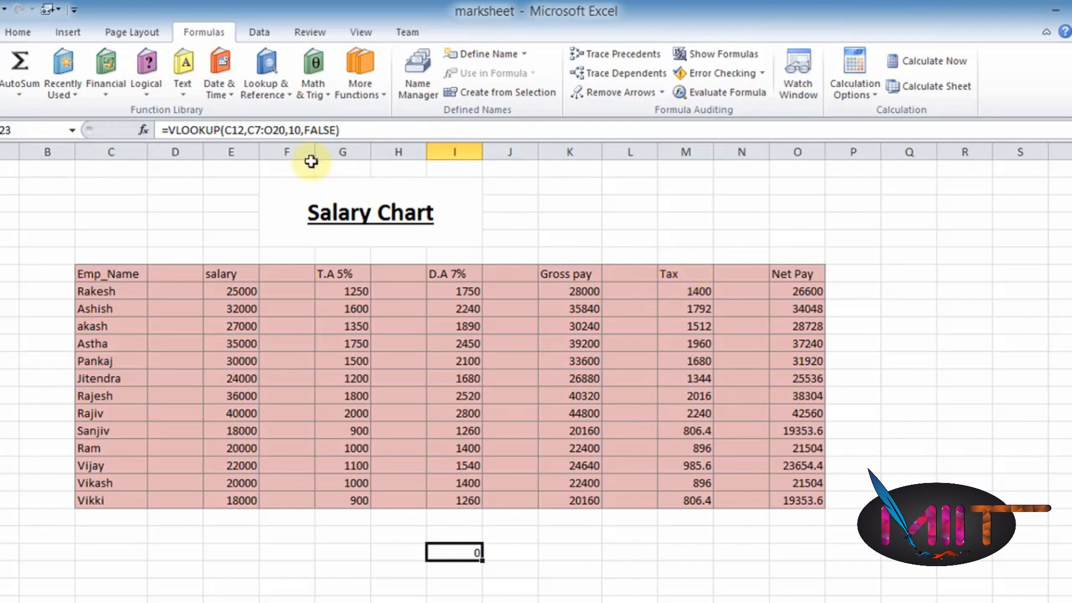
{"action": "left_click", "coordinate": [306, 130]}
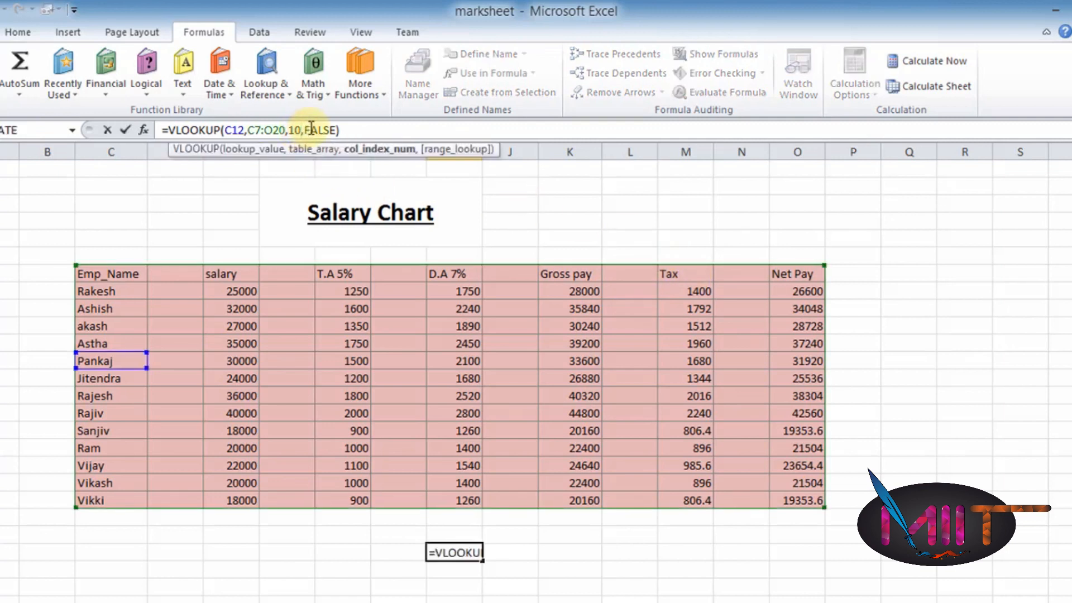
{"action": "key", "text": "Left"}
{"action": "key", "text": "BackSpace"}
{"action": "type", "text": "1"}
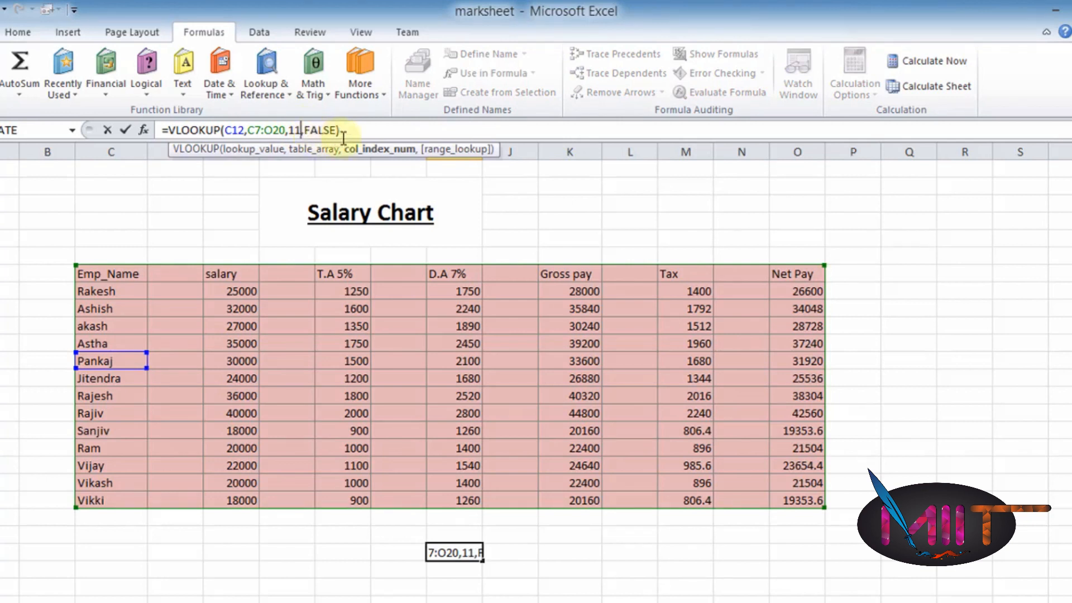
{"action": "left_click", "coordinate": [347, 130]}
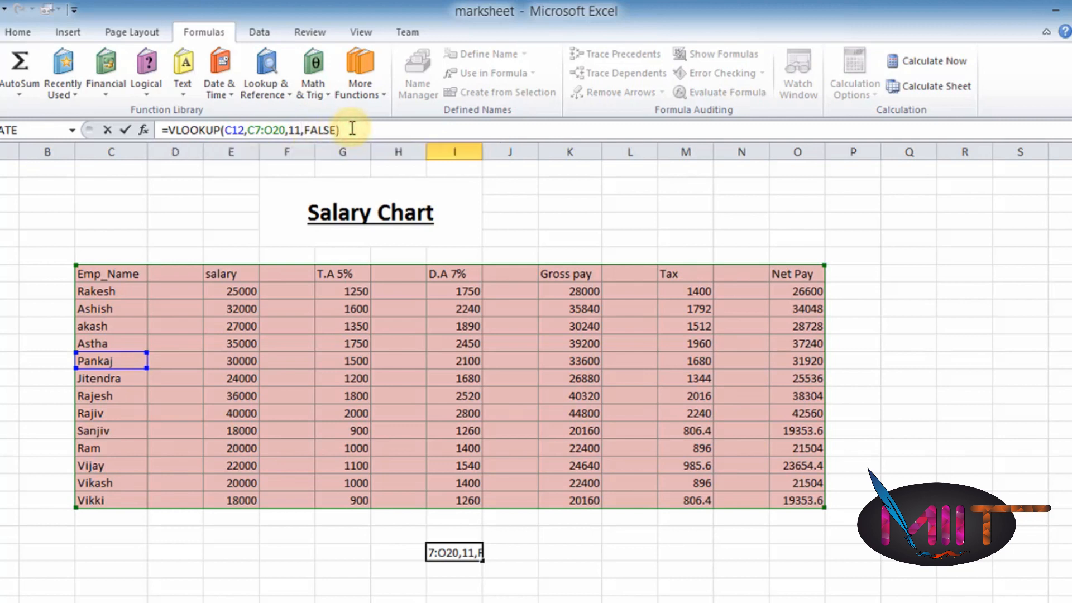
{"action": "key", "text": "Return"}
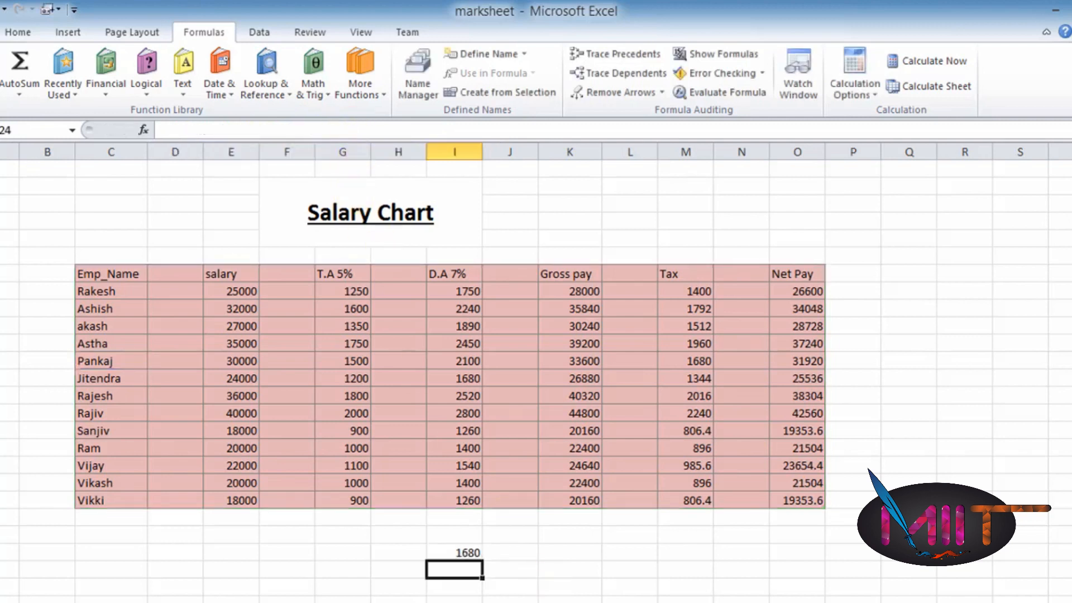
{"action": "left_click", "coordinate": [441, 553]}
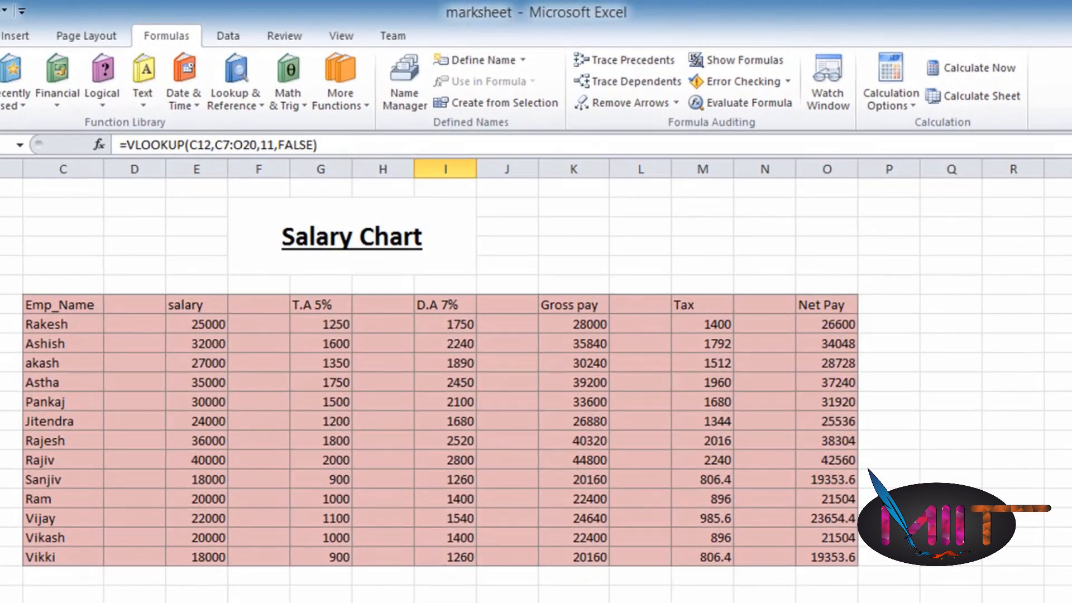
{"action": "left_click", "coordinate": [589, 581]}
{"action": "left_click", "coordinate": [457, 568]}
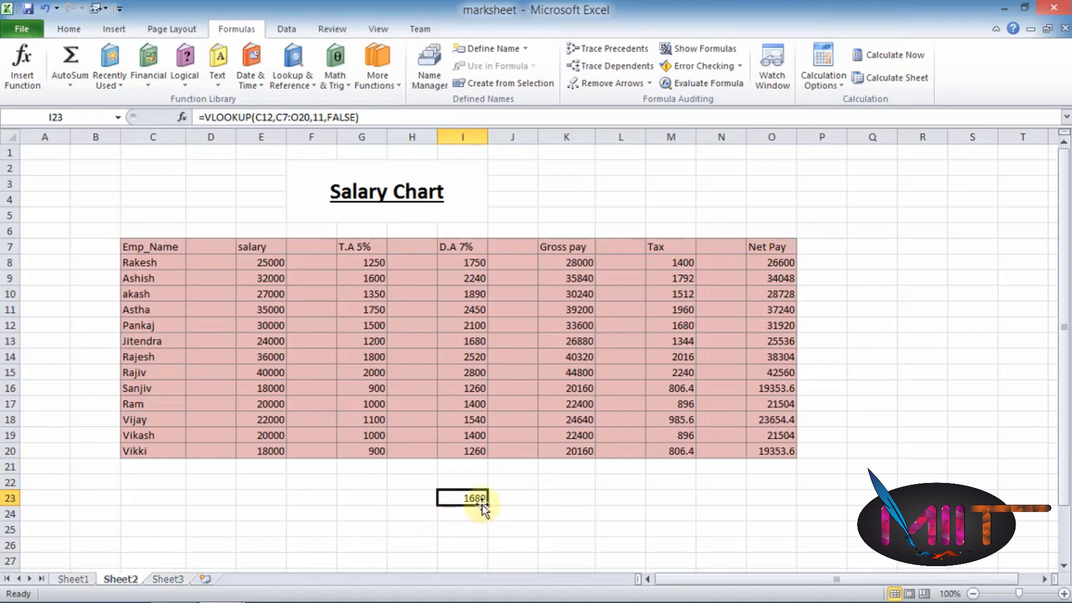
{"action": "left_click", "coordinate": [521, 509]}
{"action": "left_click", "coordinate": [451, 503]}
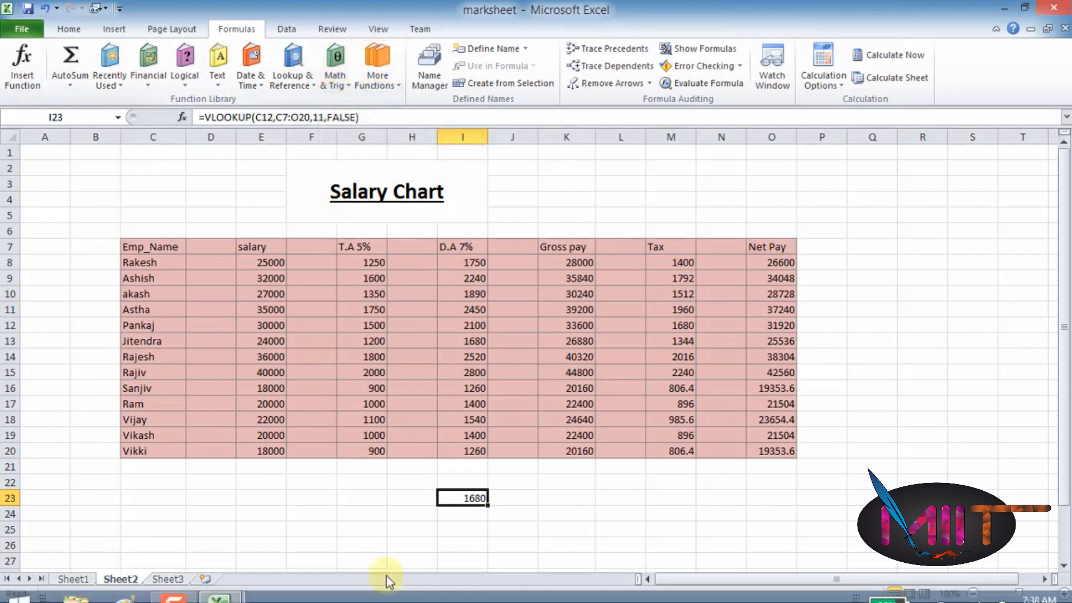
Insert a FACT formula with the number 5 in cell G24 and reselect the cell to check the formula
{"action": "left_click", "coordinate": [363, 511]}
{"action": "left_click", "coordinate": [344, 89]}
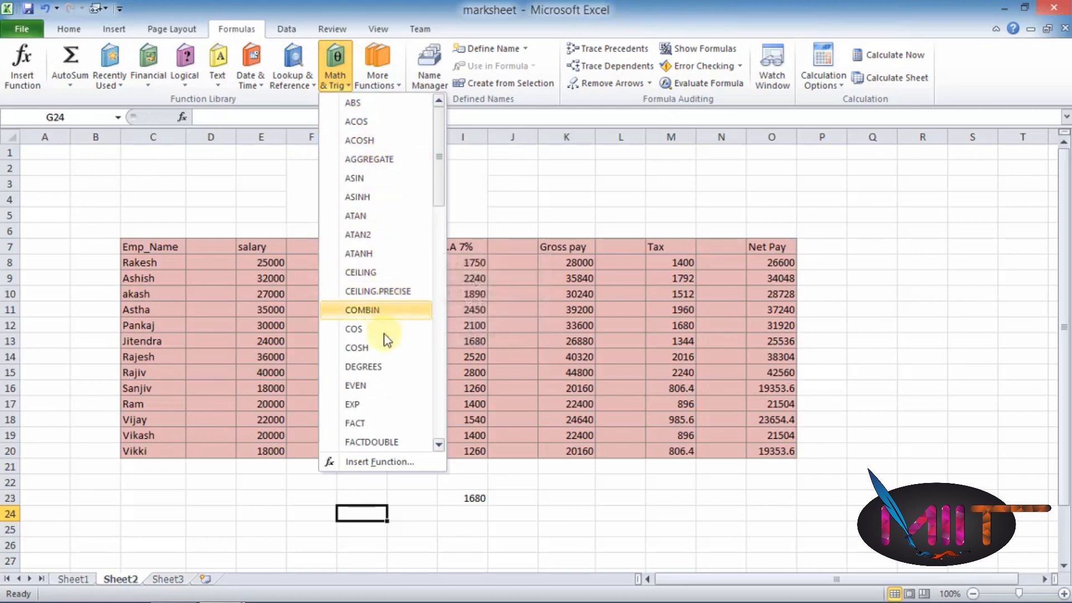
{"action": "left_click", "coordinate": [386, 423]}
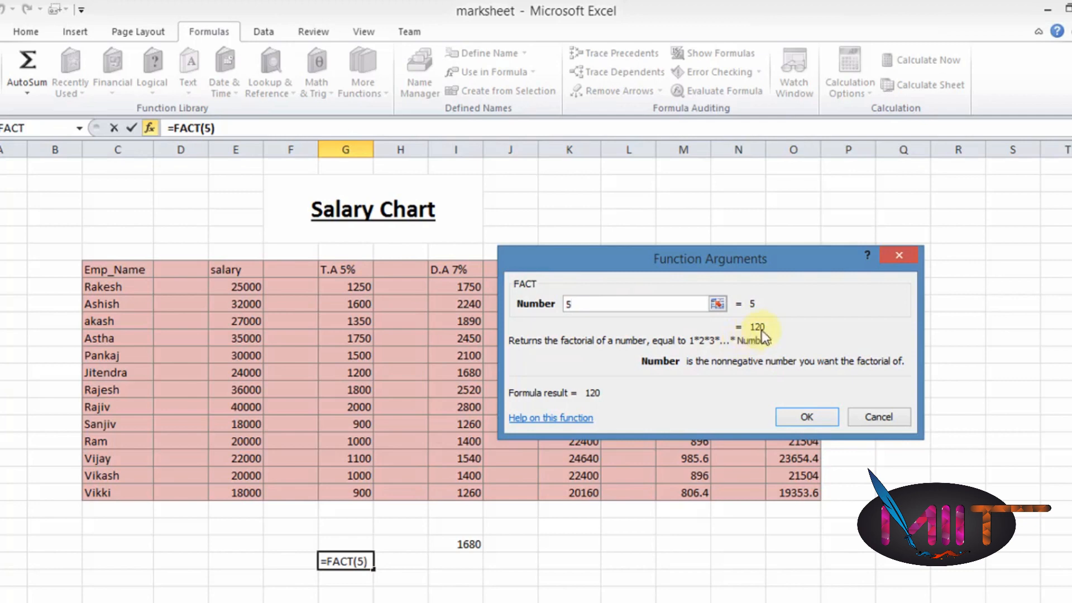
{"action": "left_click", "coordinate": [805, 418]}
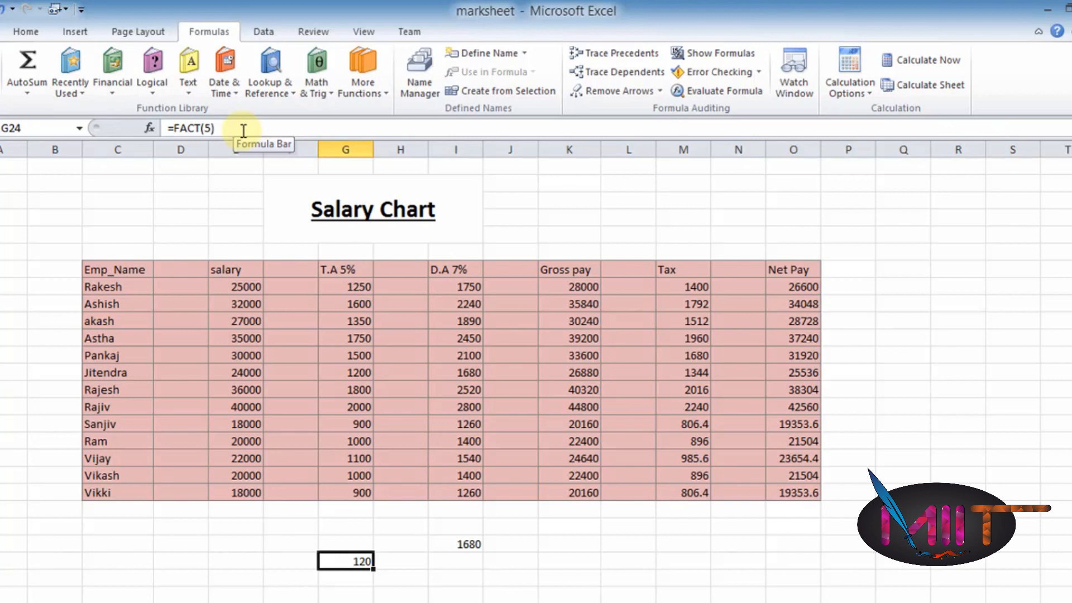
{"action": "left_click", "coordinate": [416, 575]}
{"action": "left_click", "coordinate": [352, 562]}
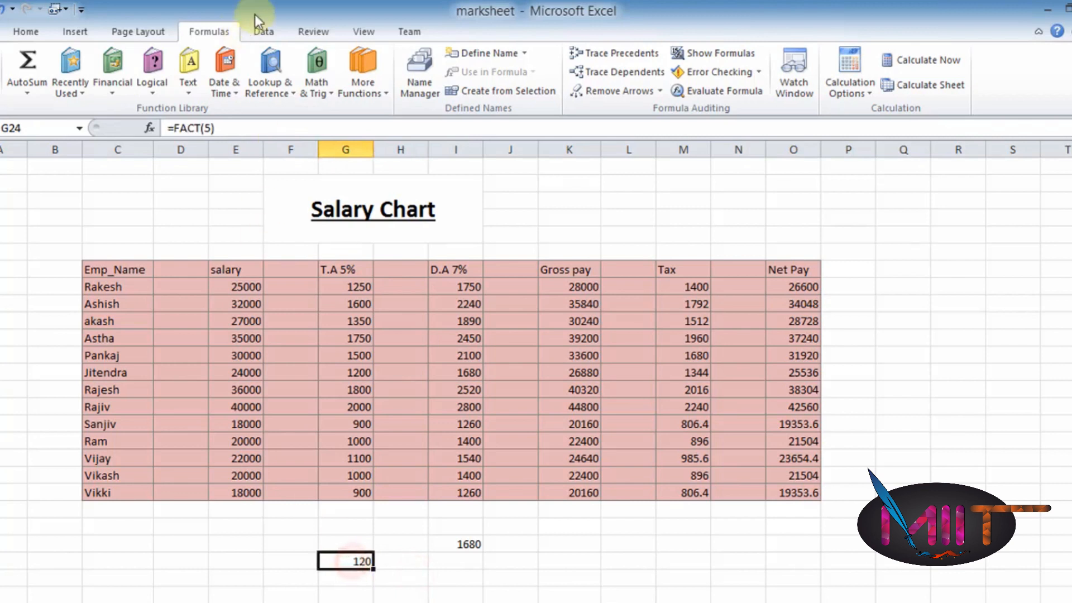
{"action": "left_click", "coordinate": [357, 96]}
{"action": "mouse_move", "coordinate": [374, 117]}
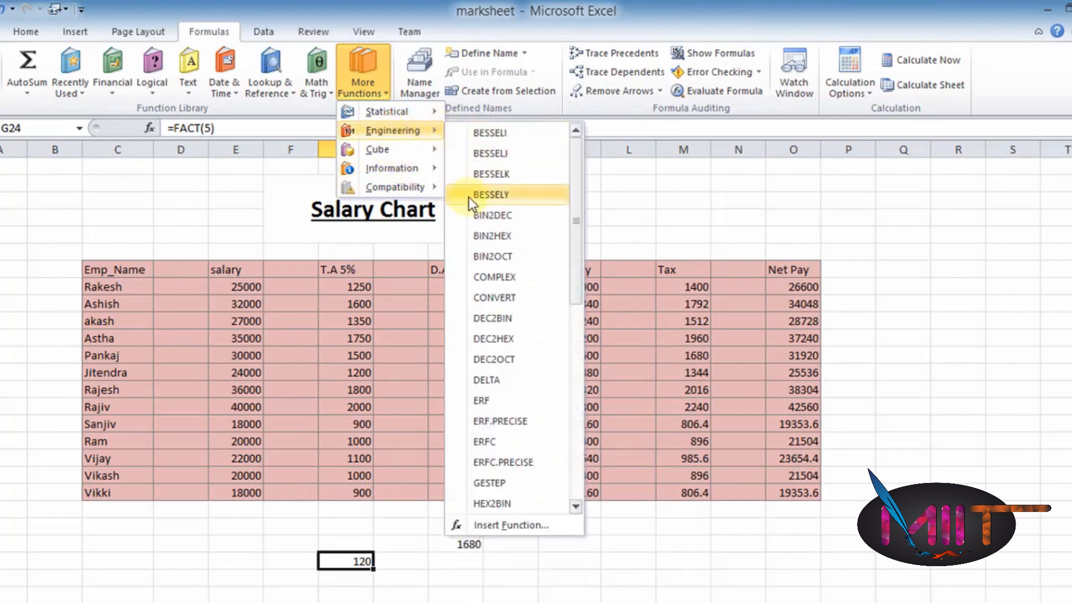
{"action": "mouse_move", "coordinate": [415, 172]}
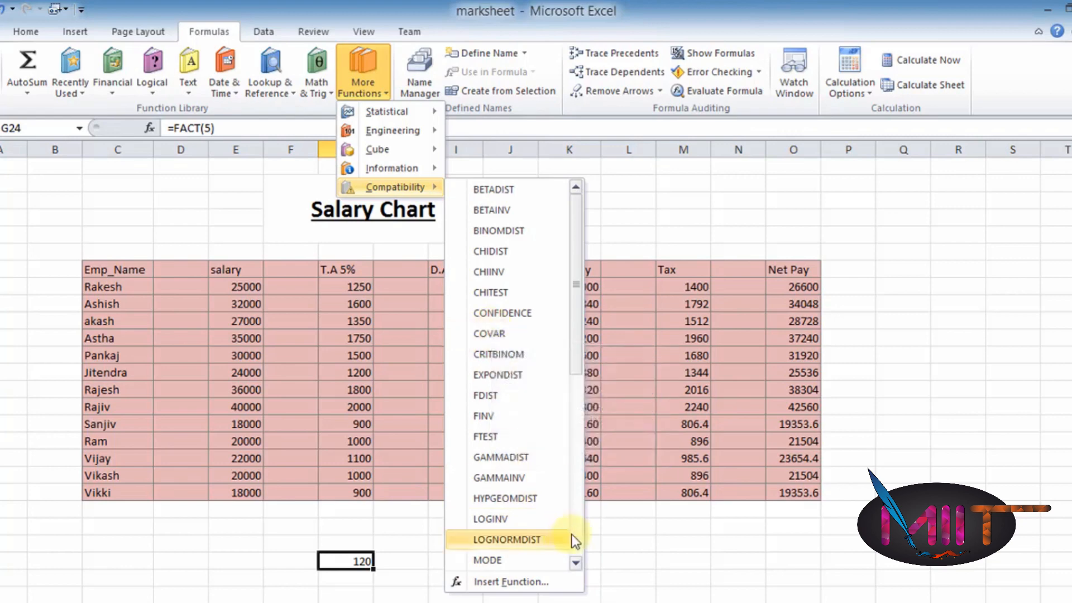
{"action": "left_click", "coordinate": [636, 555]}
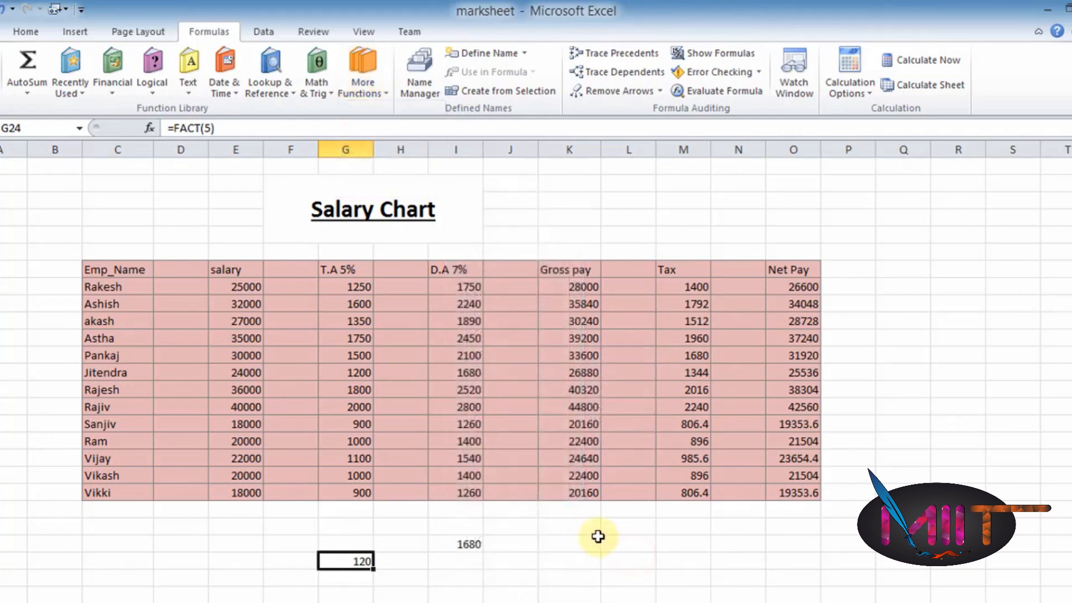
{"action": "left_click", "coordinate": [604, 574]}
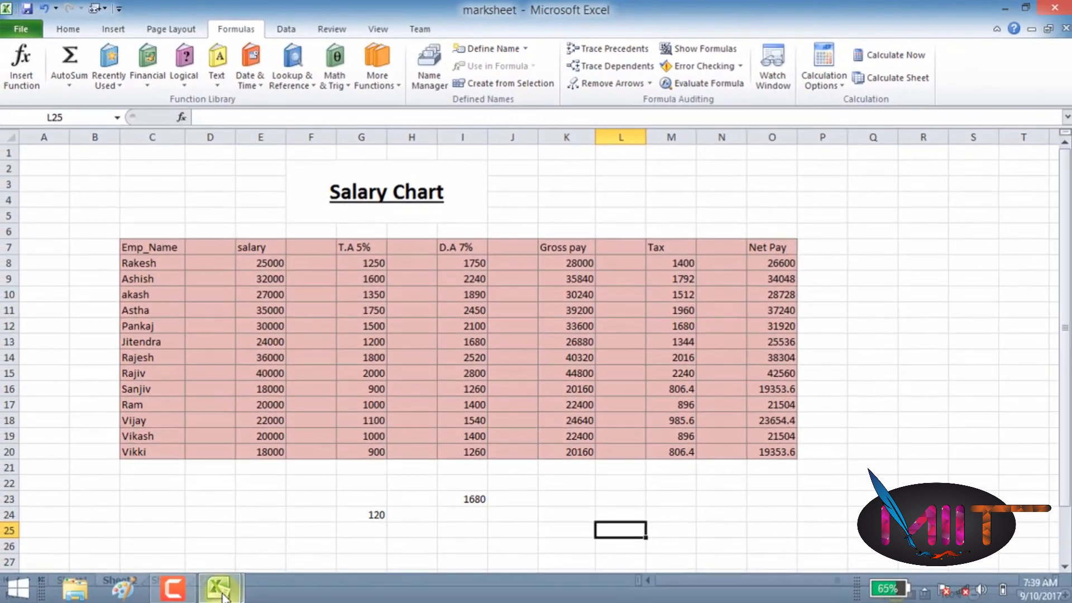
Switch to the demo workbook and apply all borders to the range C1:F8 on Sheet1
{"action": "mouse_move", "coordinate": [218, 589]}
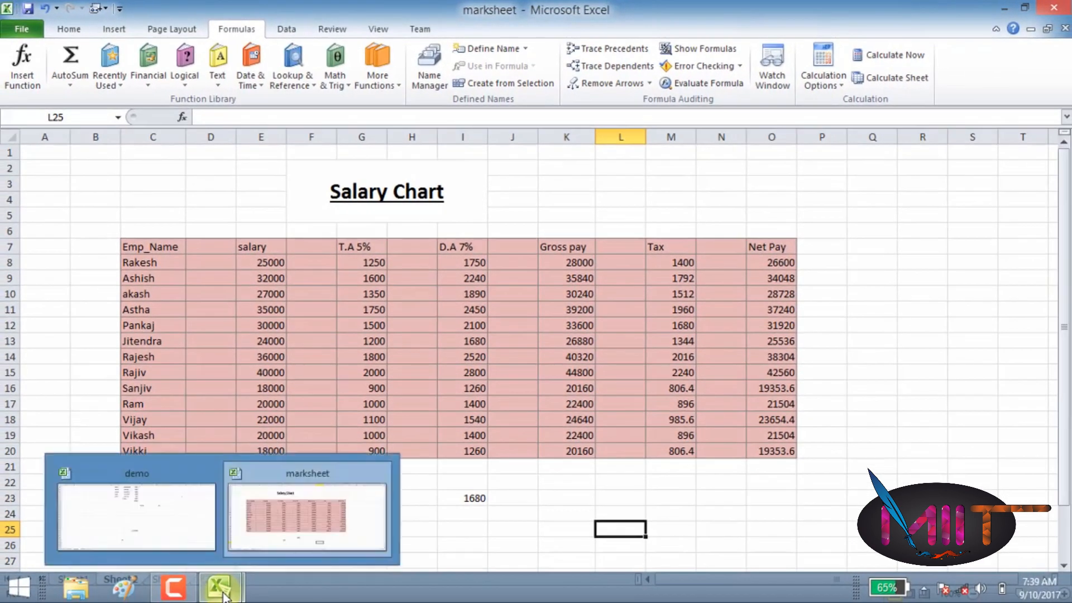
{"action": "left_click", "coordinate": [129, 511]}
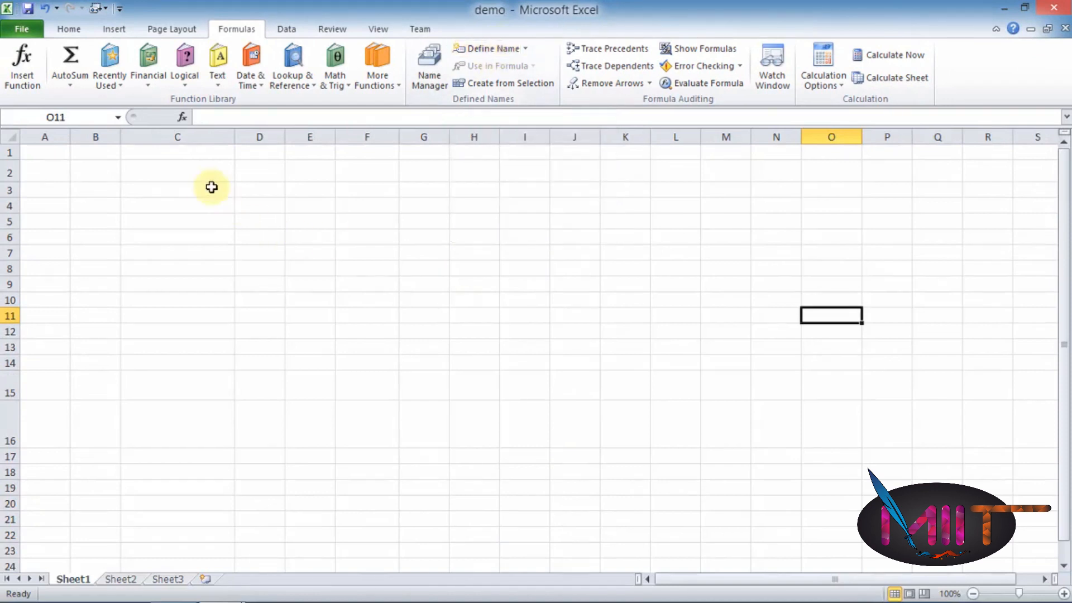
{"action": "left_click", "coordinate": [159, 153]}
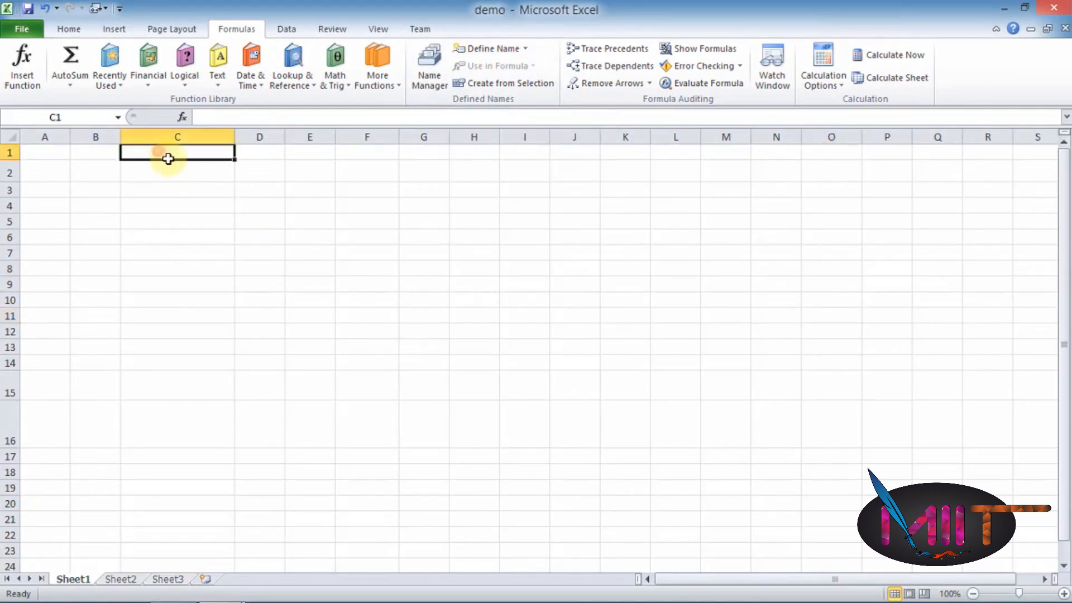
{"action": "left_click_drag", "start_coordinate": [168, 158], "coordinate": [357, 263]}
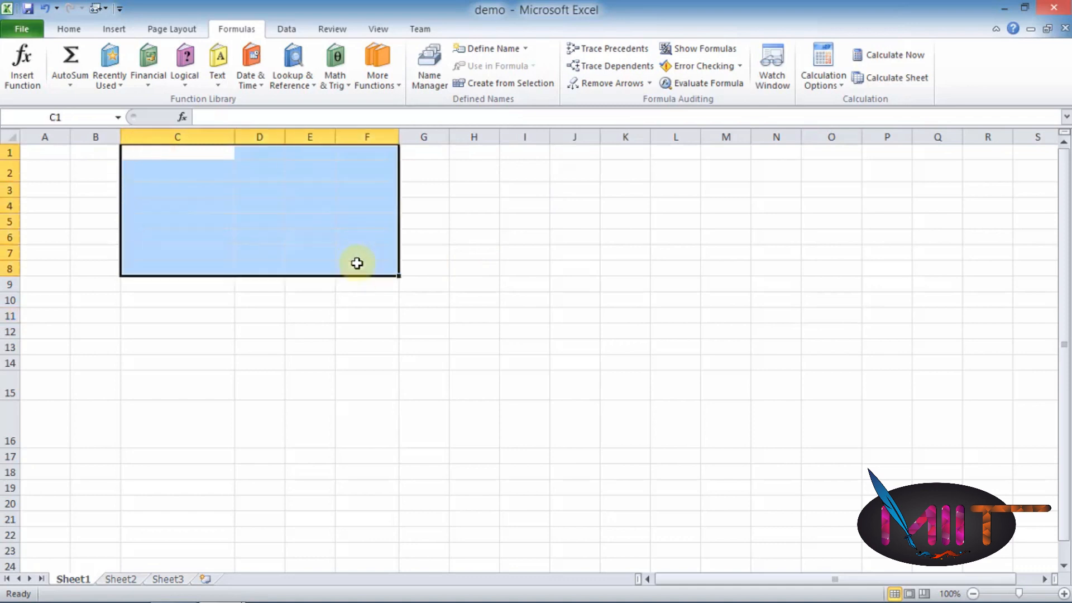
{"action": "left_click", "coordinate": [65, 32]}
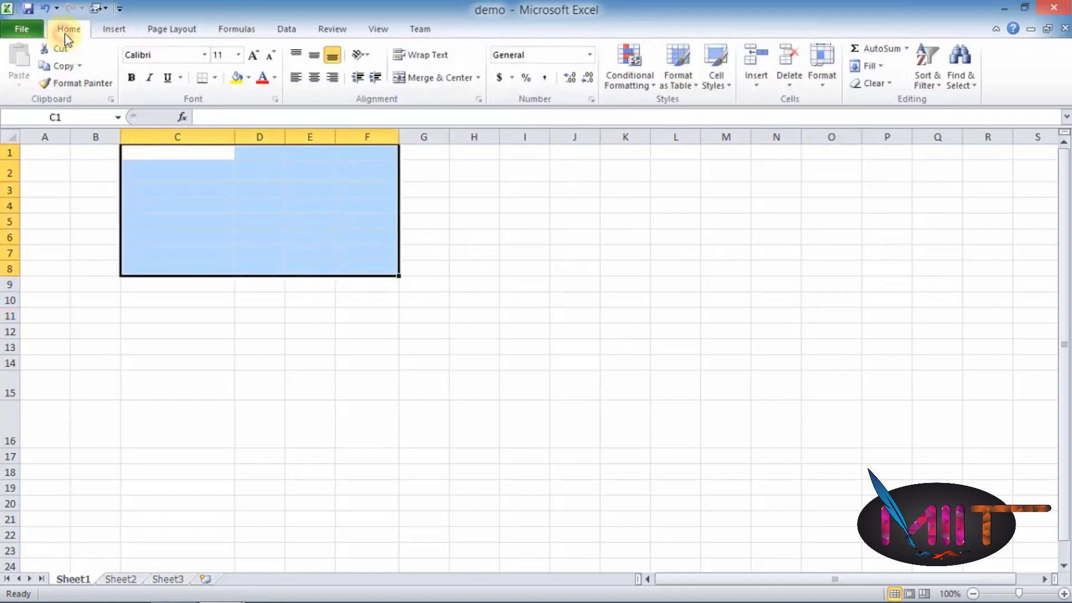
{"action": "left_click", "coordinate": [216, 78]}
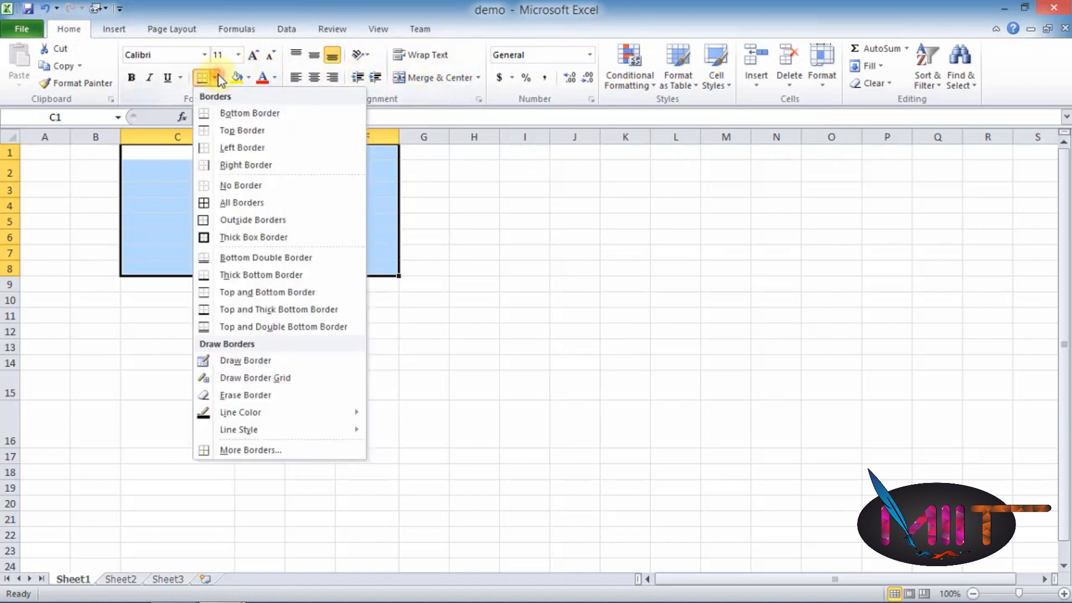
{"action": "left_click", "coordinate": [241, 203]}
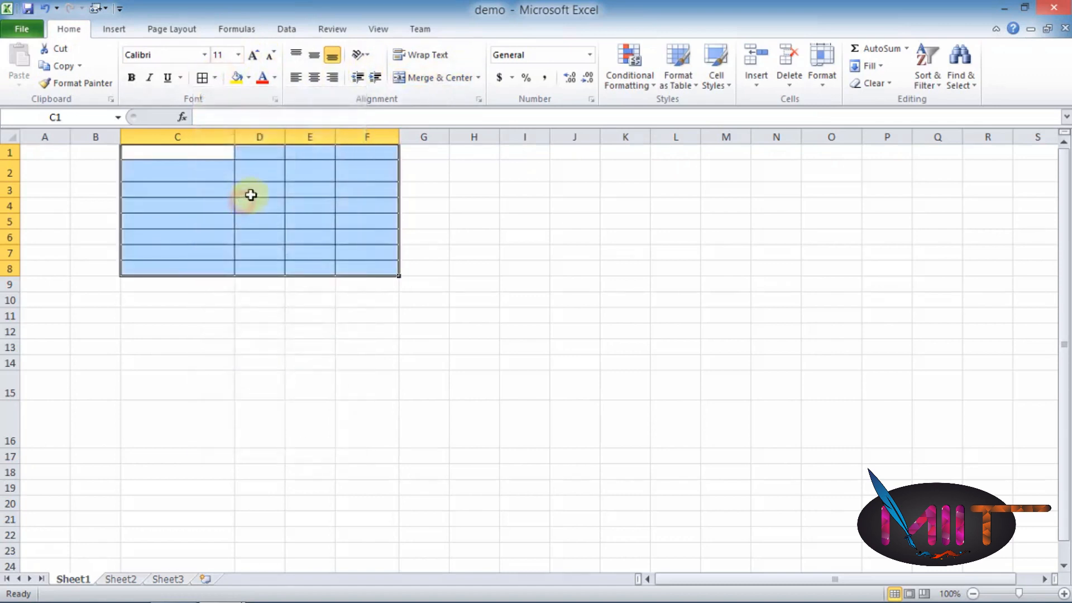
{"action": "left_click", "coordinate": [501, 332]}
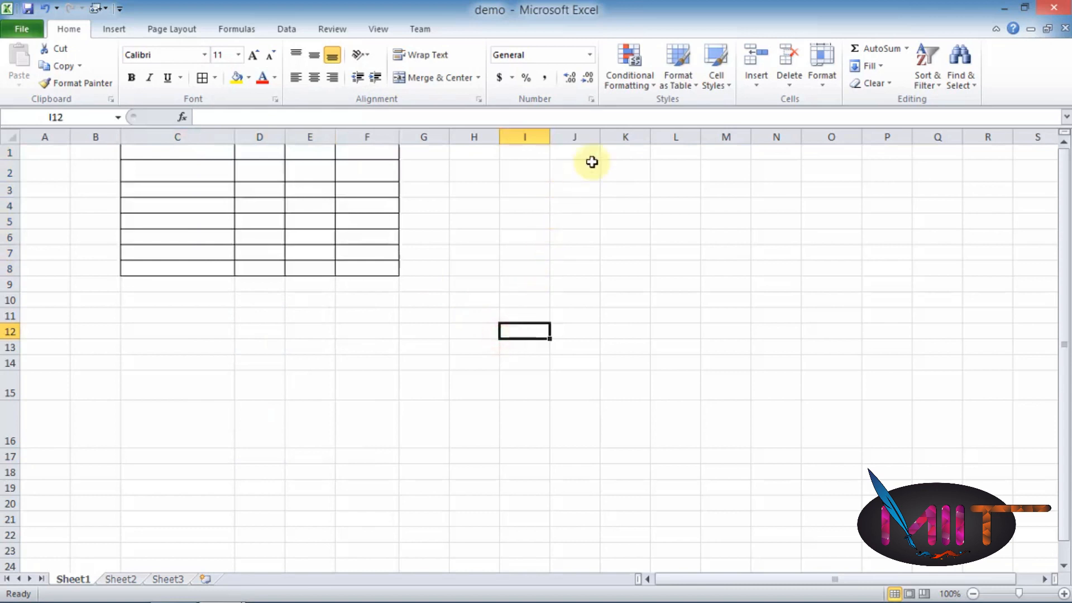
Apply all borders to the range I1:M8 to form a second table beside the first
{"action": "left_click_drag", "start_coordinate": [155, 157], "coordinate": [354, 263]}
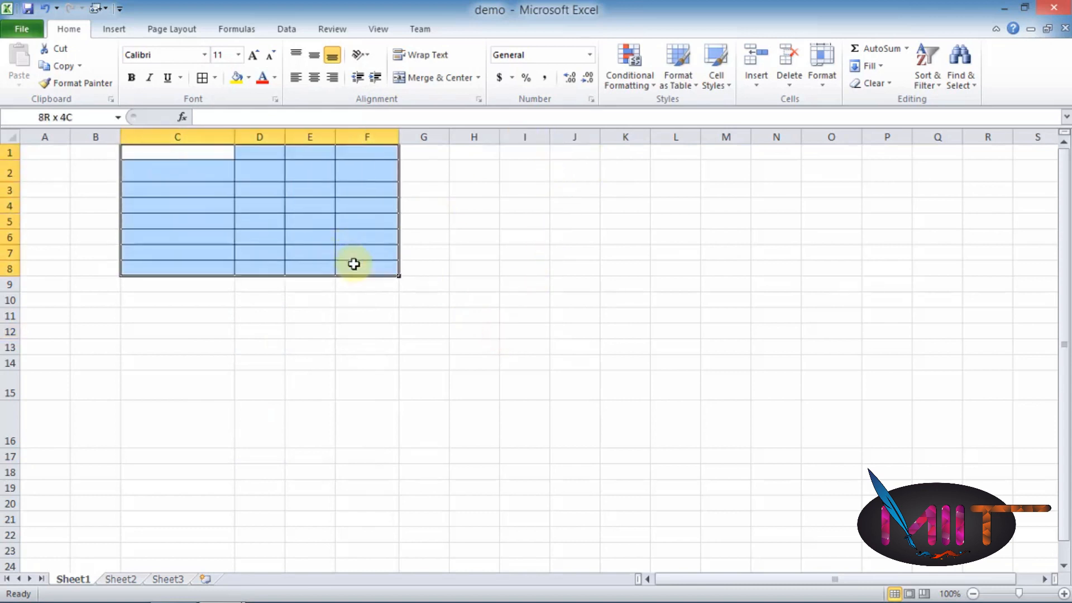
{"action": "left_click", "coordinate": [508, 405]}
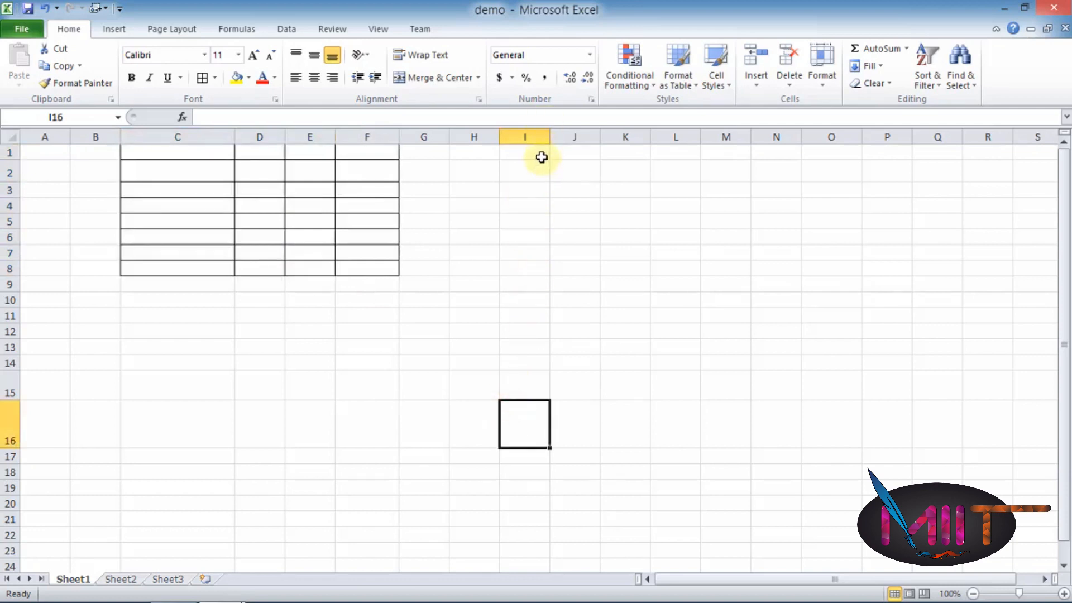
{"action": "left_click_drag", "start_coordinate": [542, 157], "coordinate": [708, 266]}
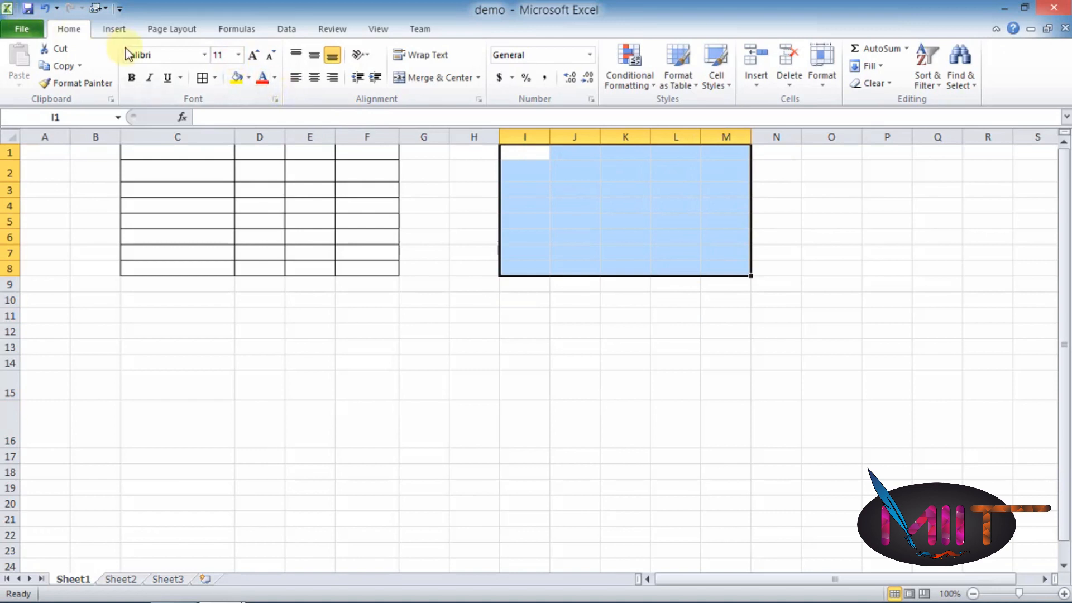
{"action": "left_click", "coordinate": [202, 79]}
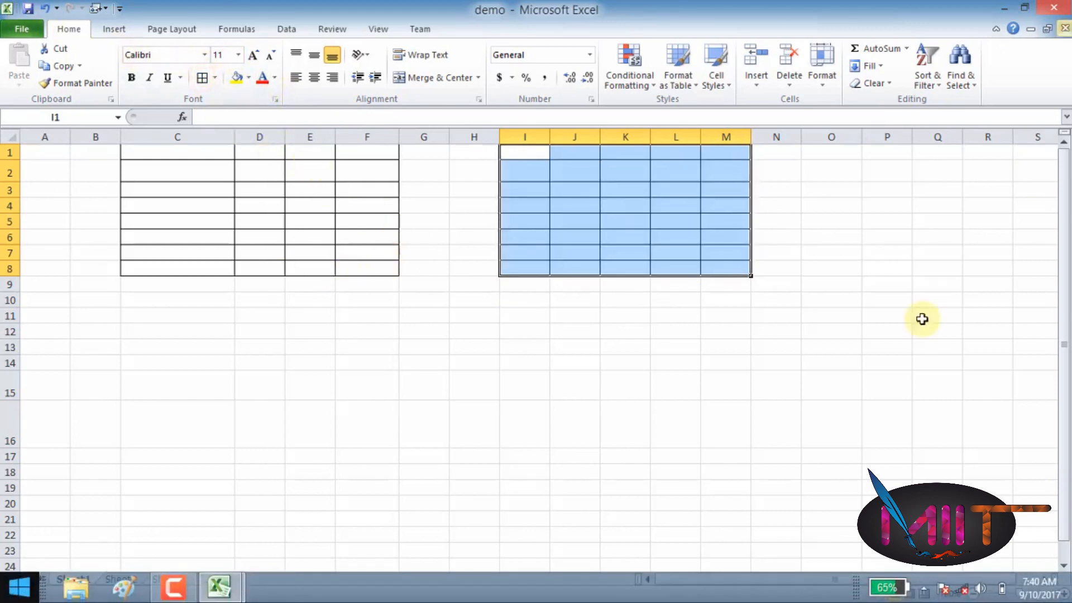
{"action": "left_click", "coordinate": [370, 347]}
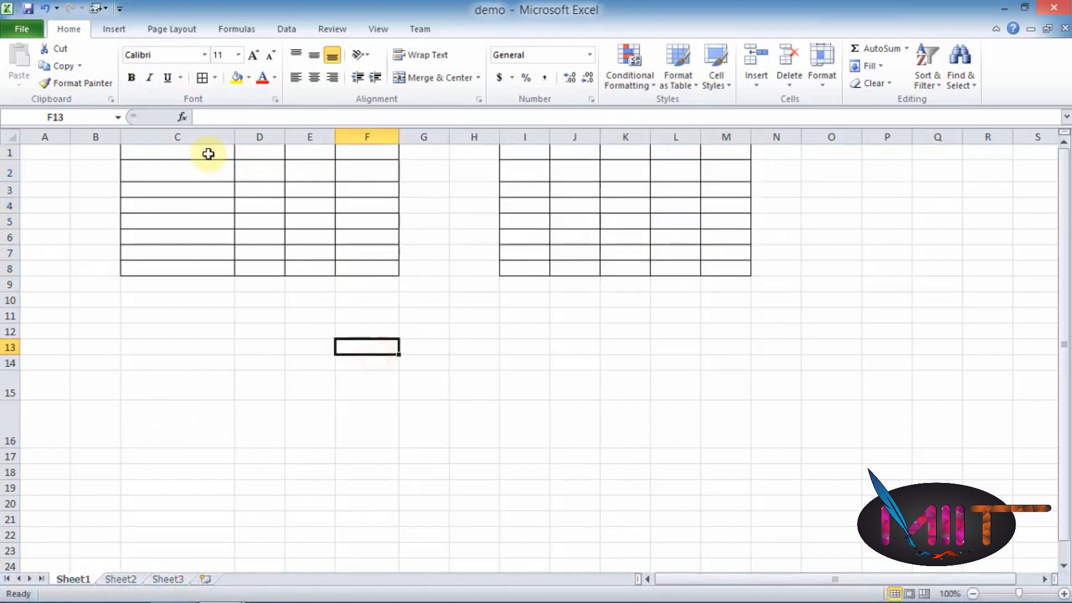
Define the name first with Workbook scope for the range C1:F8
{"action": "left_click_drag", "start_coordinate": [171, 152], "coordinate": [351, 268]}
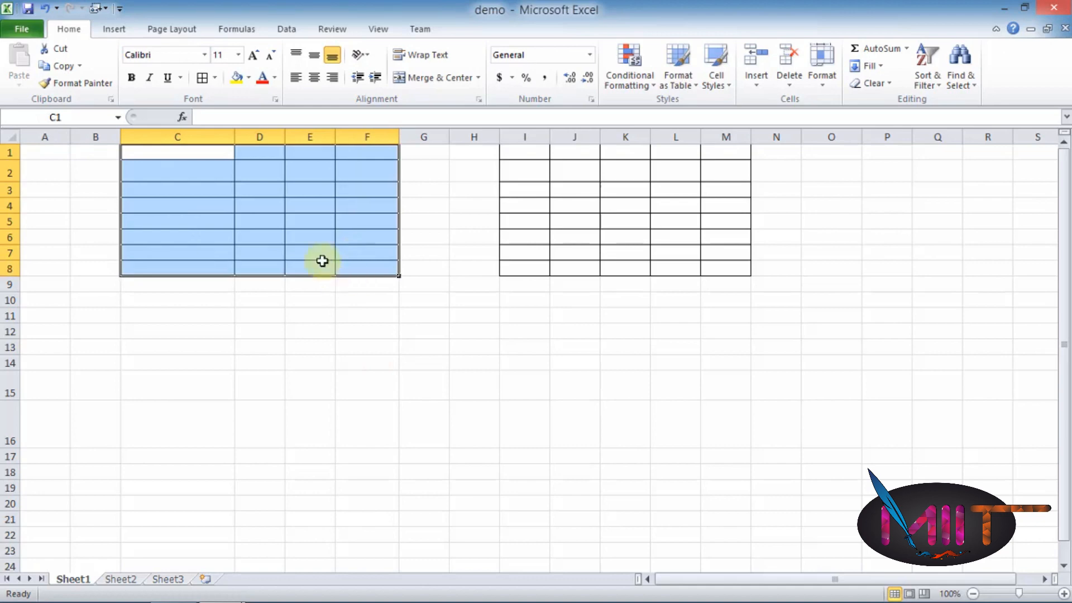
{"action": "left_click", "coordinate": [242, 29]}
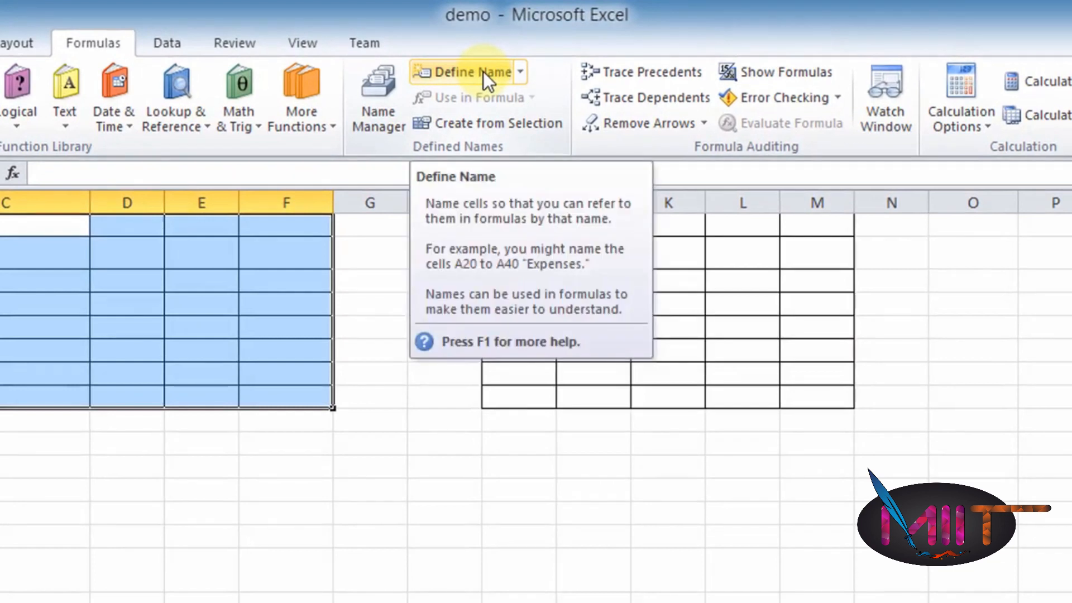
{"action": "left_click", "coordinate": [483, 72]}
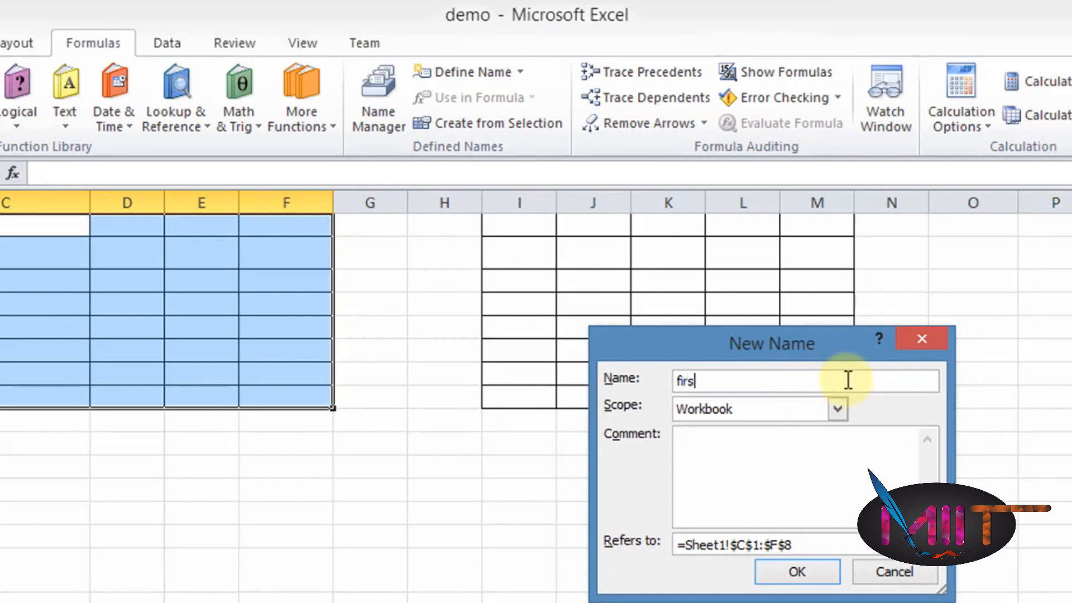
{"action": "left_click", "coordinate": [798, 571]}
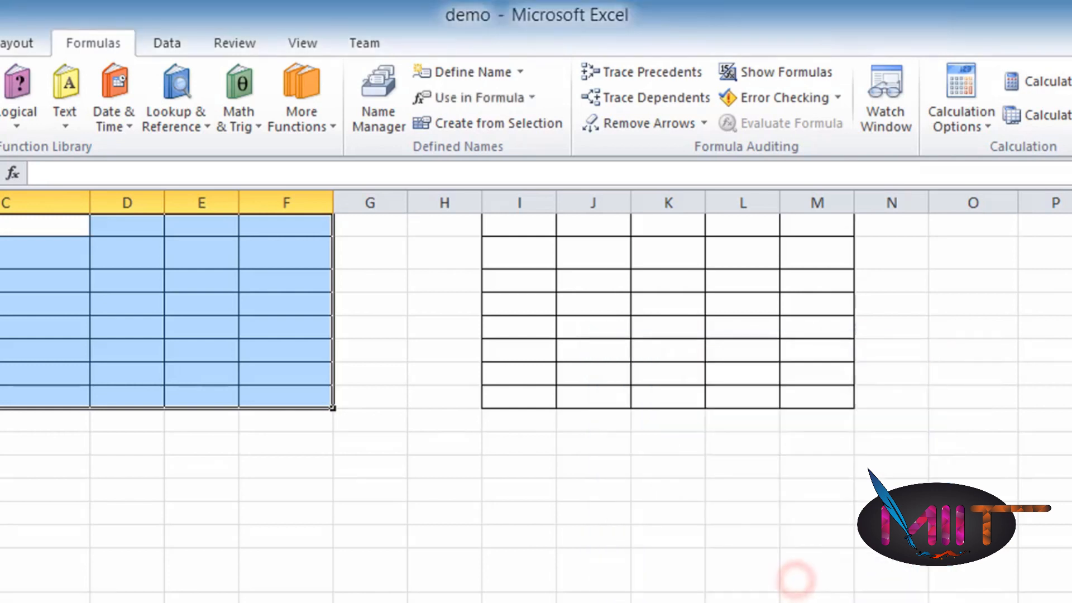
Define the name second with Workbook scope for the range I1:M8
{"action": "left_click_drag", "start_coordinate": [504, 226], "coordinate": [844, 390]}
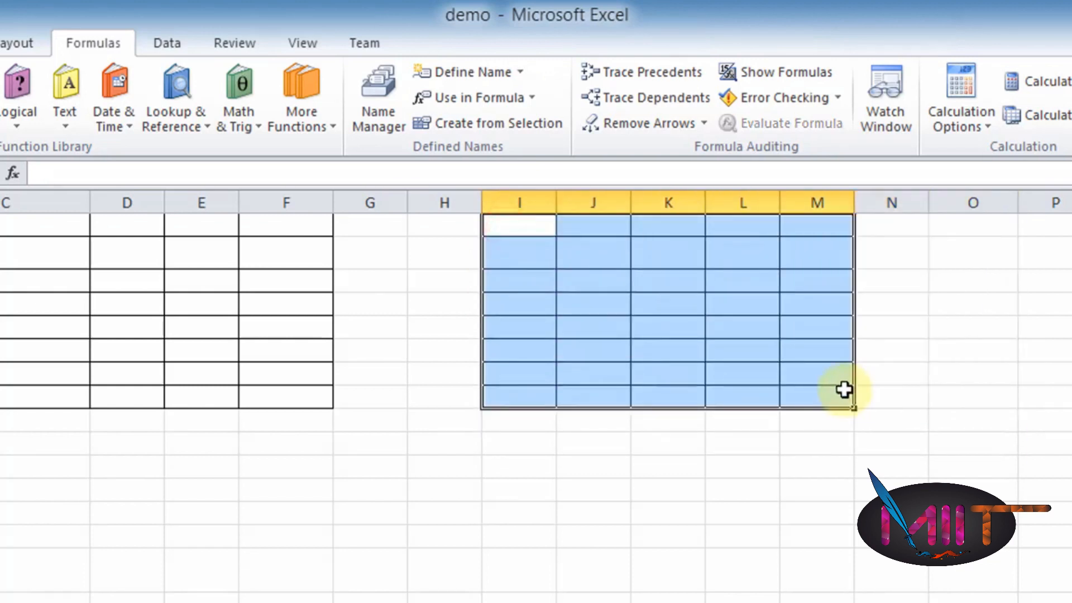
{"action": "left_click", "coordinate": [490, 79]}
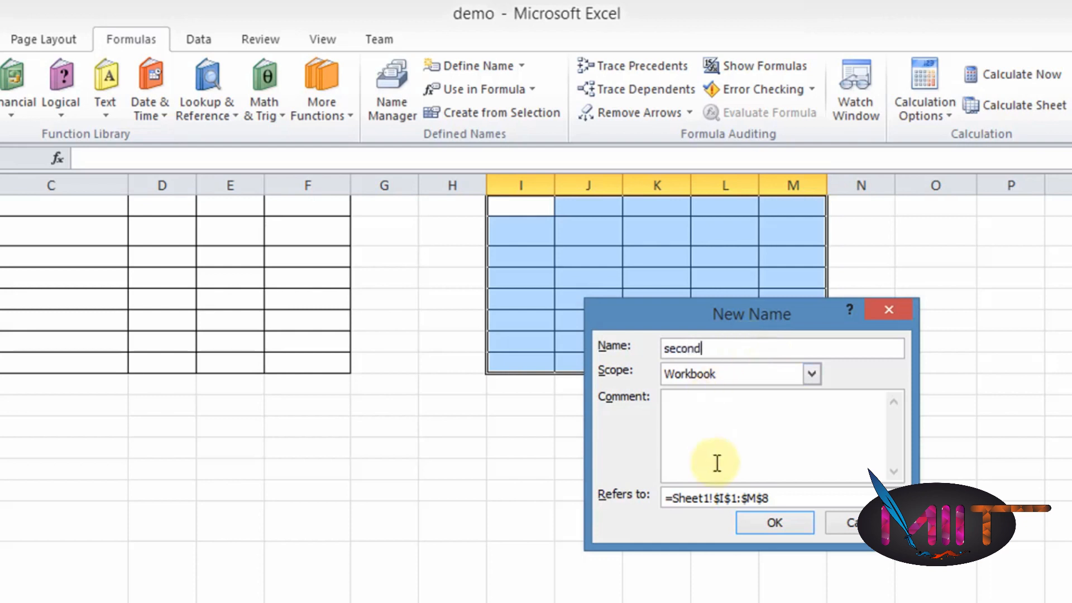
{"action": "left_click", "coordinate": [766, 525]}
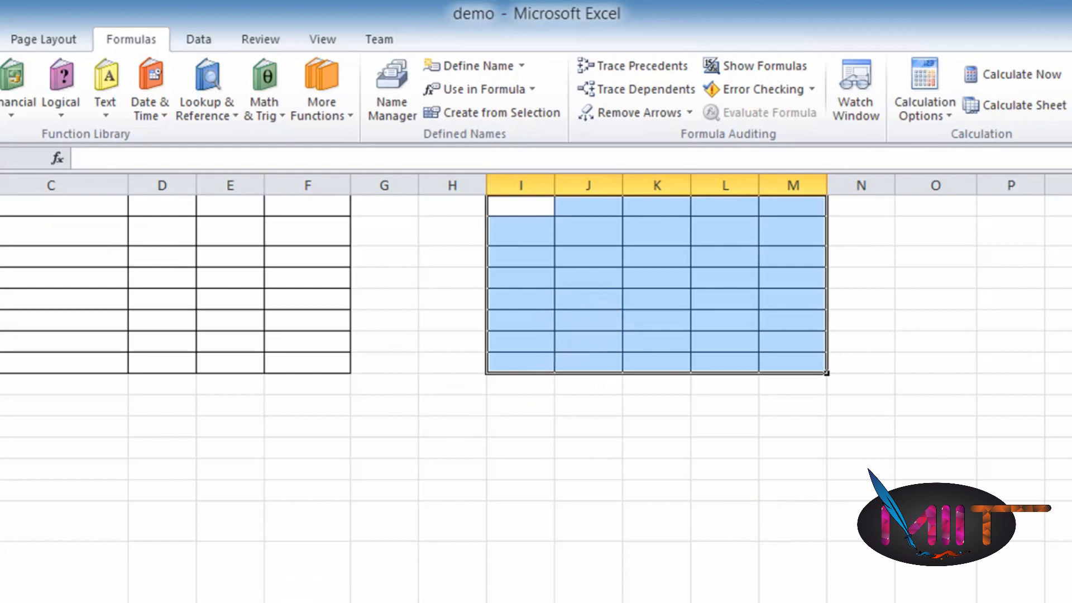
{"action": "left_click", "coordinate": [495, 491]}
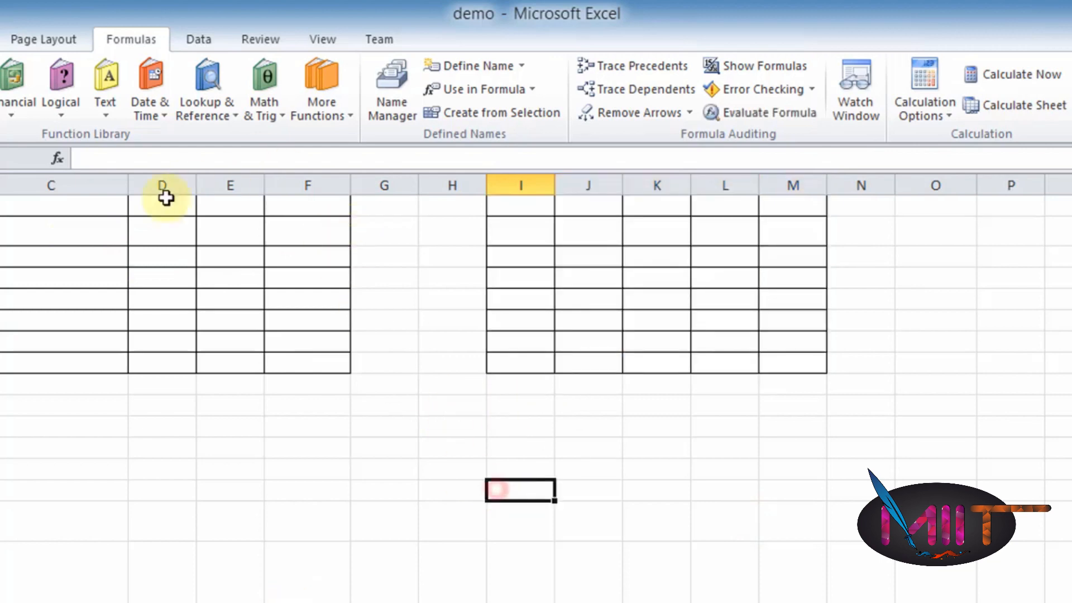
Enter the values 5, 2 and 6 in cells C2 to C4 of the first table
{"action": "left_click", "coordinate": [101, 240]}
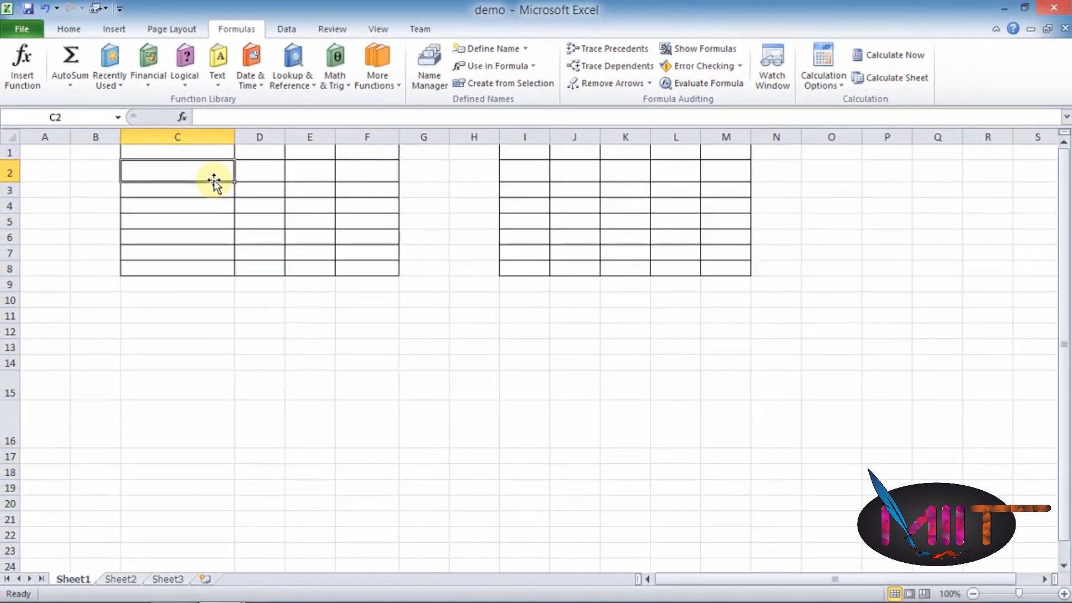
{"action": "type", "text": "5"}
{"action": "key", "text": "Return"}
{"action": "type", "text": "2"}
{"action": "key", "text": "Return"}
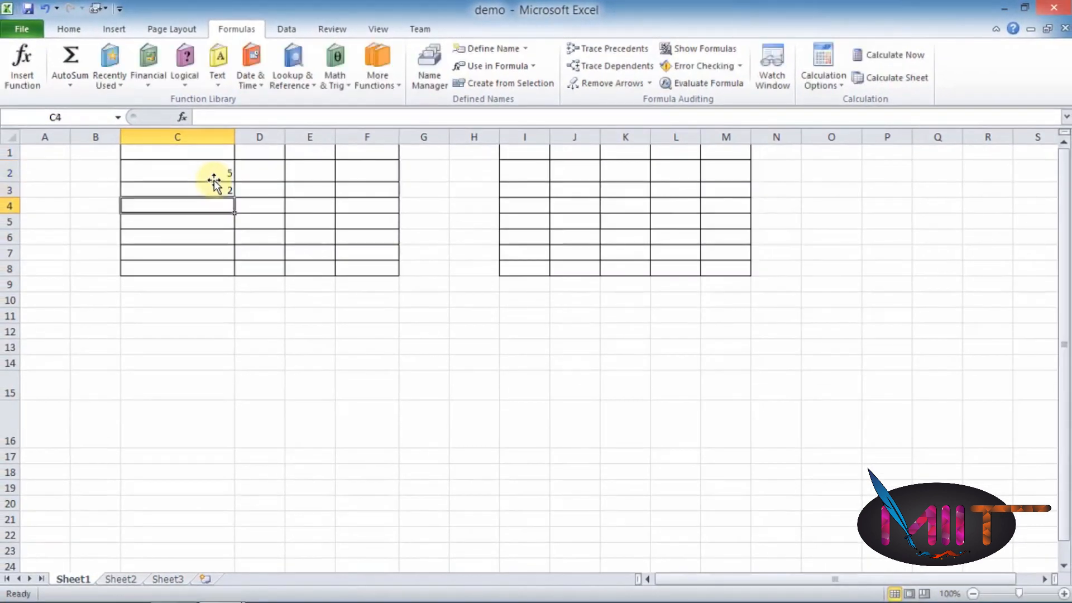
{"action": "type", "text": "6"}
{"action": "left_click", "coordinate": [255, 190]}
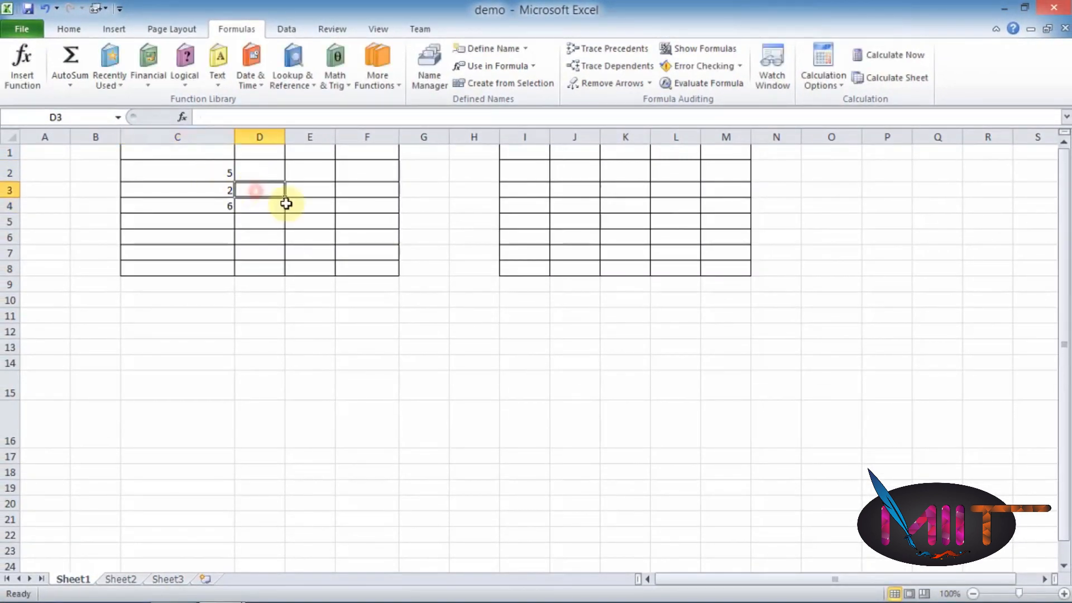
Enter the values 14 and 25 in cells J4 and J5 of the second table
{"action": "left_click", "coordinate": [559, 202]}
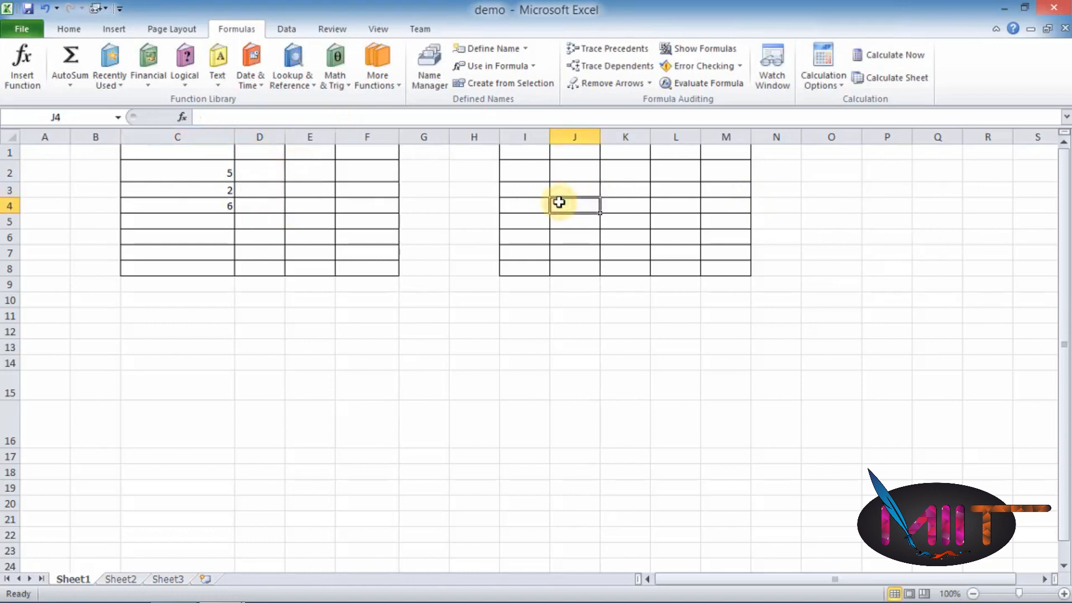
{"action": "type", "text": "14"}
{"action": "key", "text": "Return"}
{"action": "type", "text": "25"}
{"action": "key", "text": "Return"}
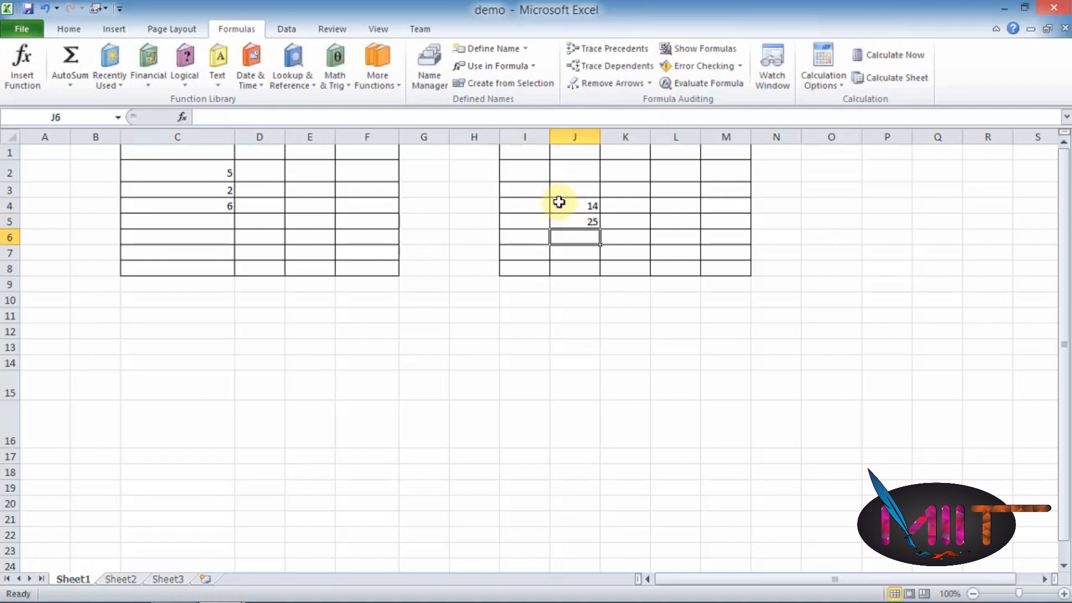
{"action": "left_click", "coordinate": [450, 323]}
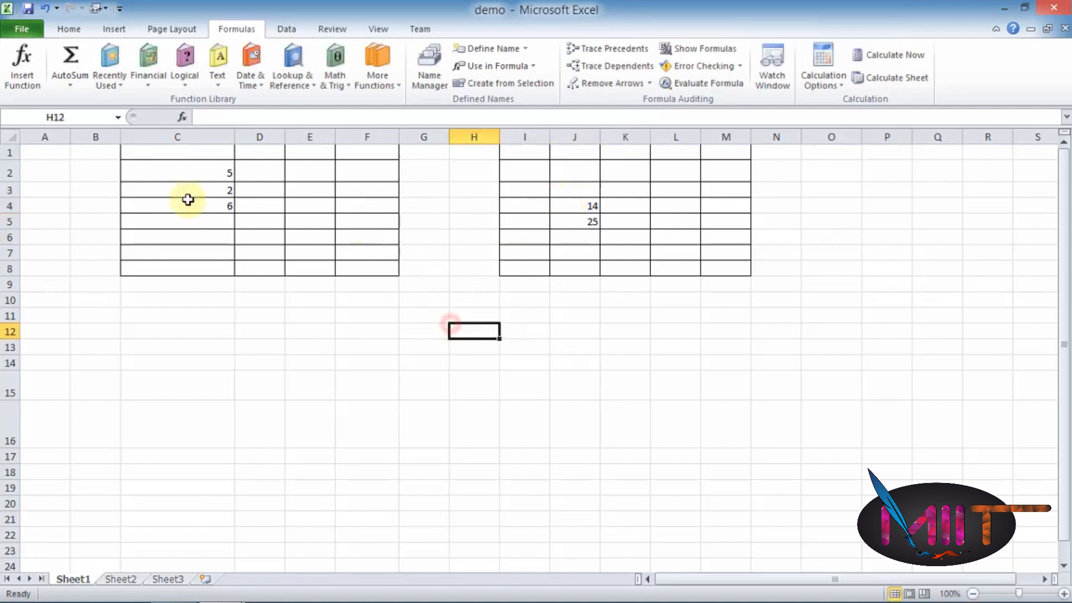
Enter a SUM formula in cell D11 that totals the first table, inserting the defined name first as its argument
{"action": "left_click", "coordinate": [191, 168]}
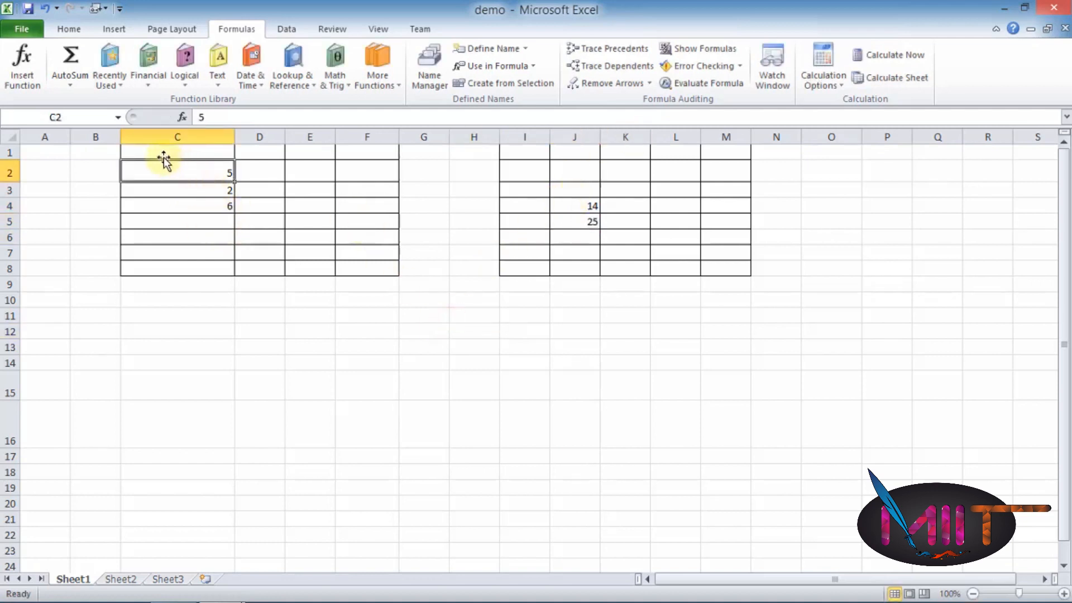
{"action": "left_click", "coordinate": [254, 316]}
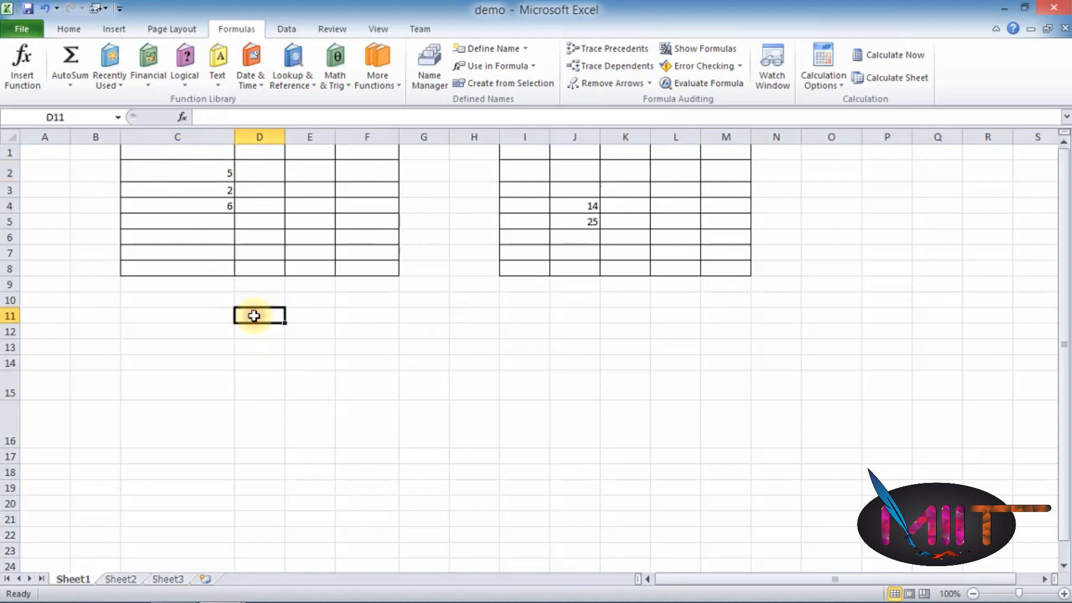
{"action": "type", "text": "="}
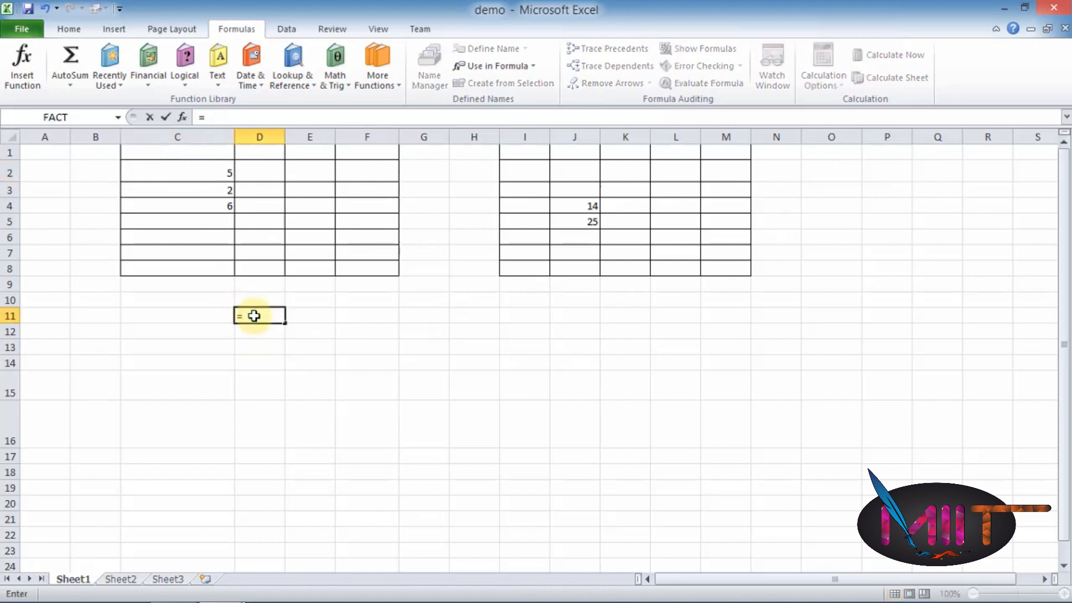
{"action": "type", "text": "sum"}
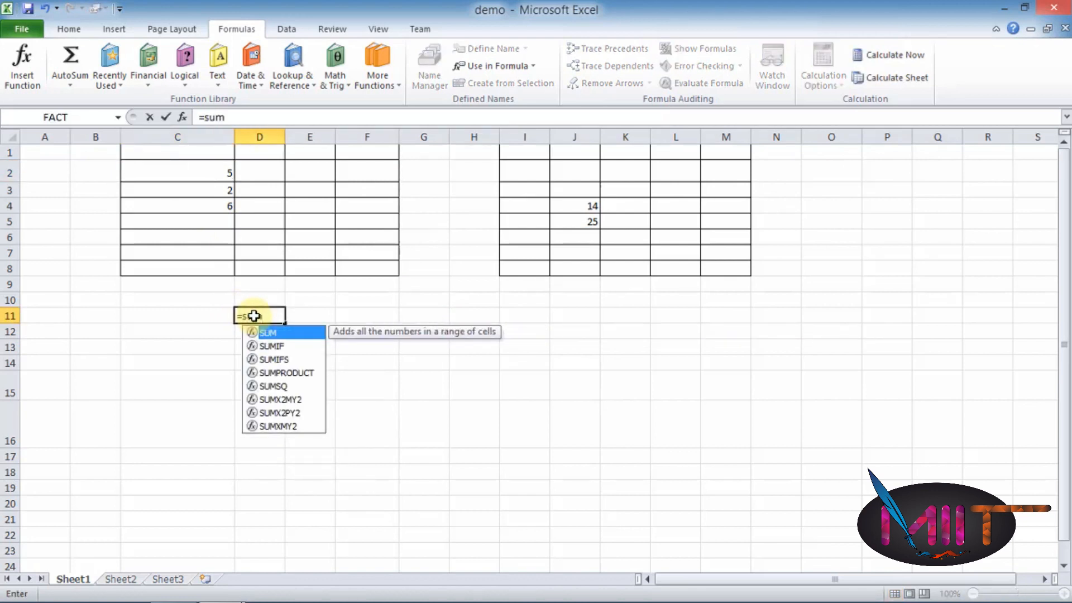
{"action": "type", "text": "("}
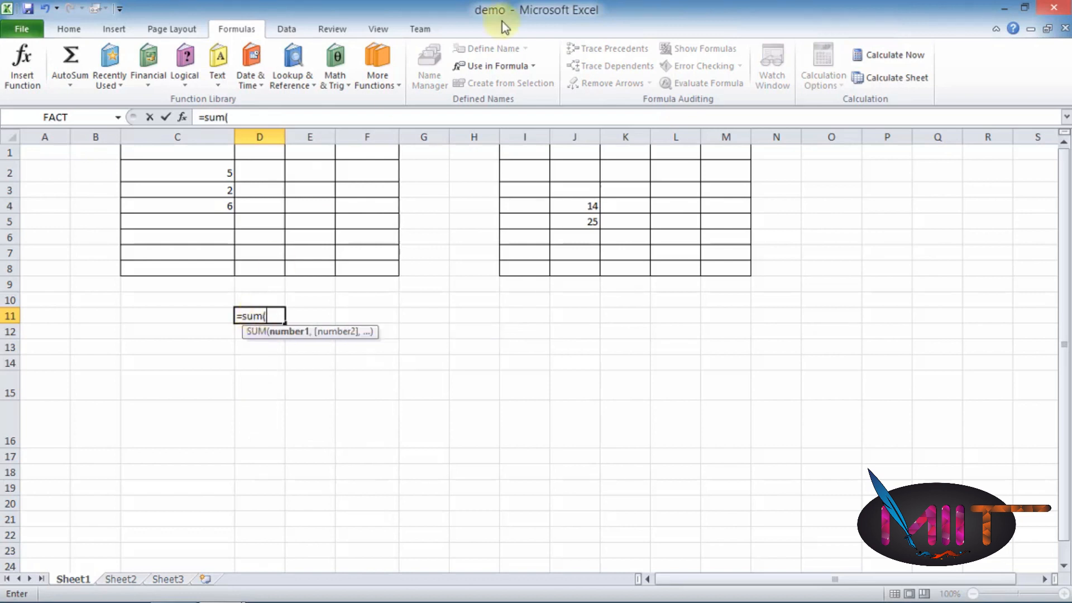
{"action": "left_click", "coordinate": [508, 68]}
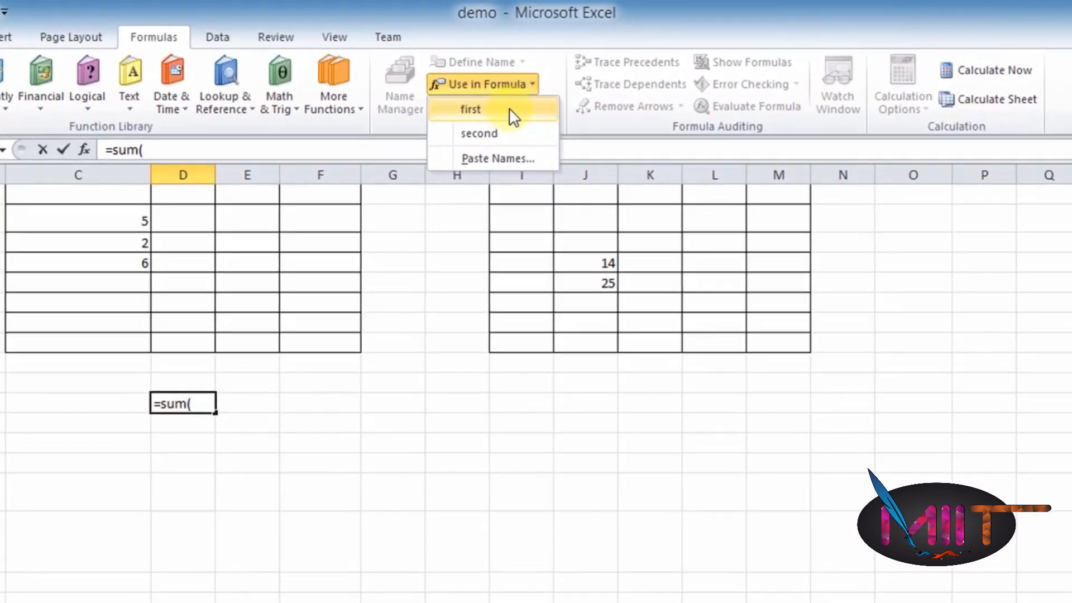
{"action": "left_click", "coordinate": [513, 112]}
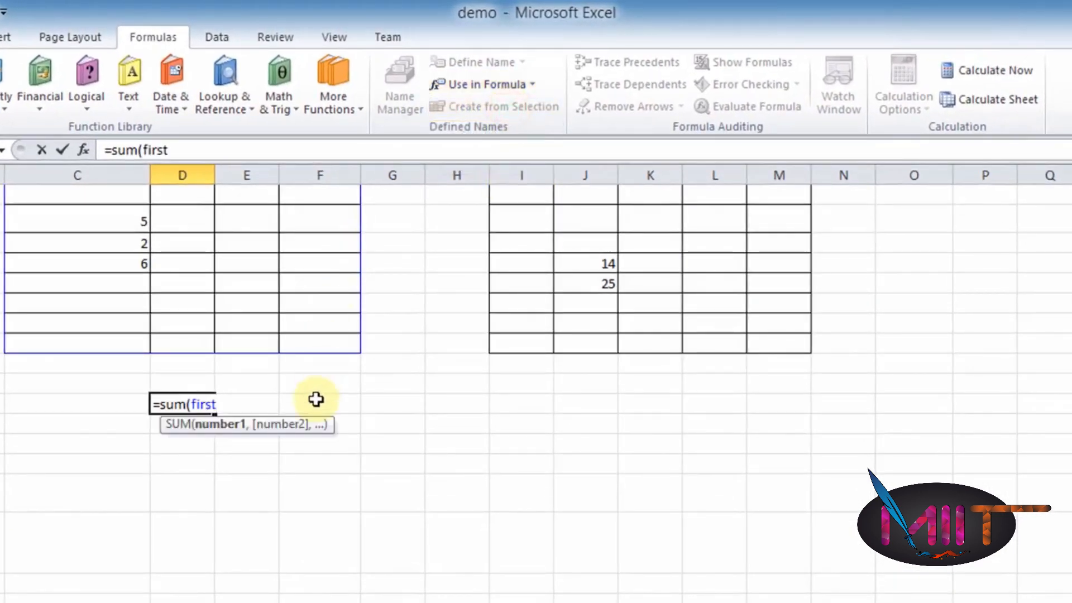
{"action": "type", "text": ")"}
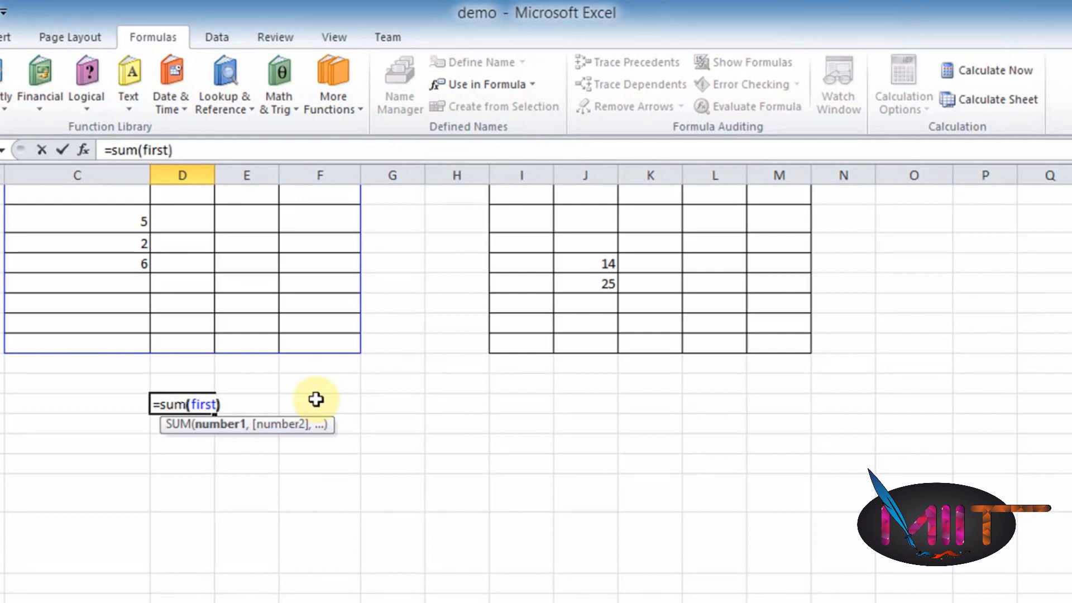
{"action": "key", "text": "Return"}
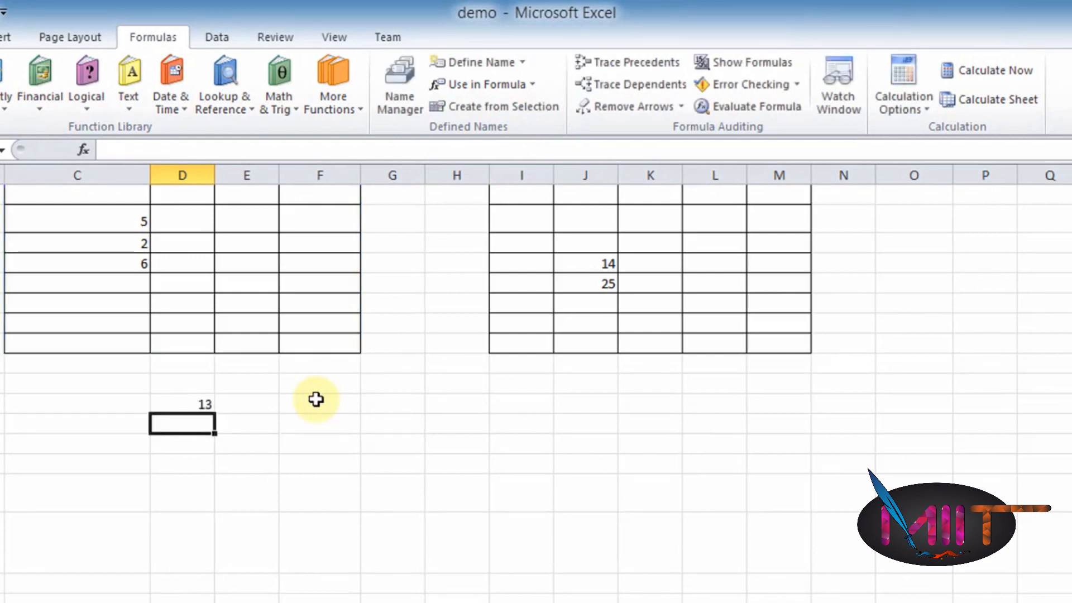
{"action": "left_click", "coordinate": [183, 412]}
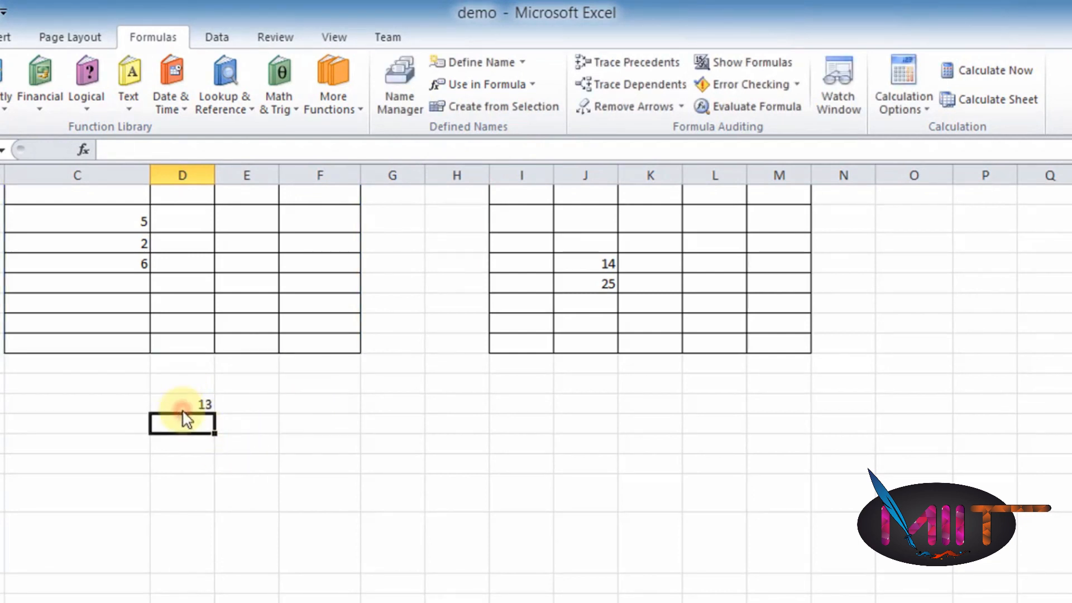
{"action": "left_click", "coordinate": [181, 406]}
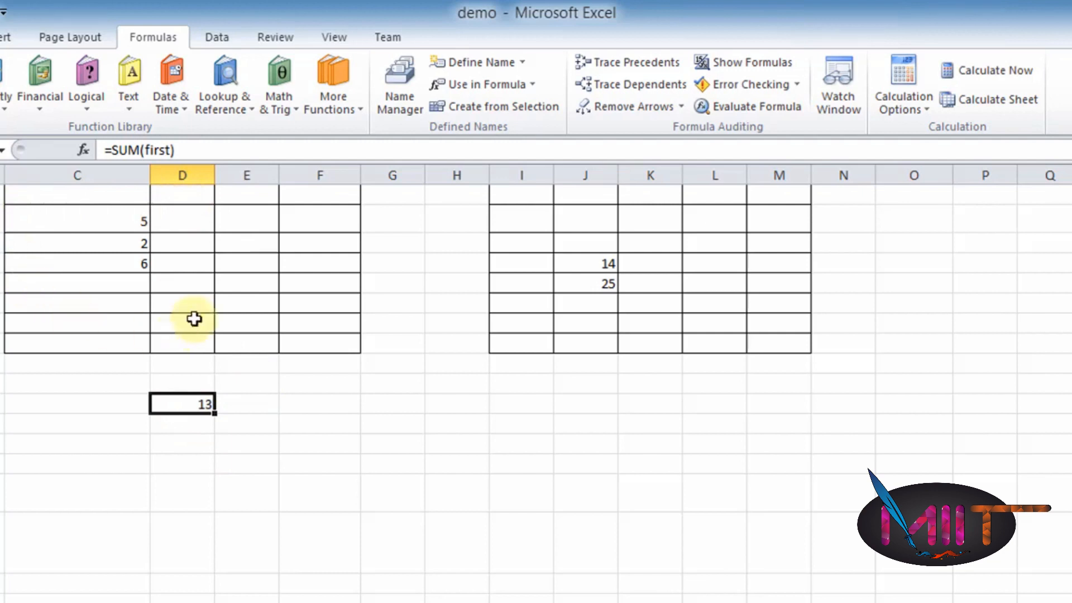
Add the values 5 in E3, 90 in E4 and 45 in C7 of the first table, and check the sum in D11
{"action": "left_click", "coordinate": [241, 239]}
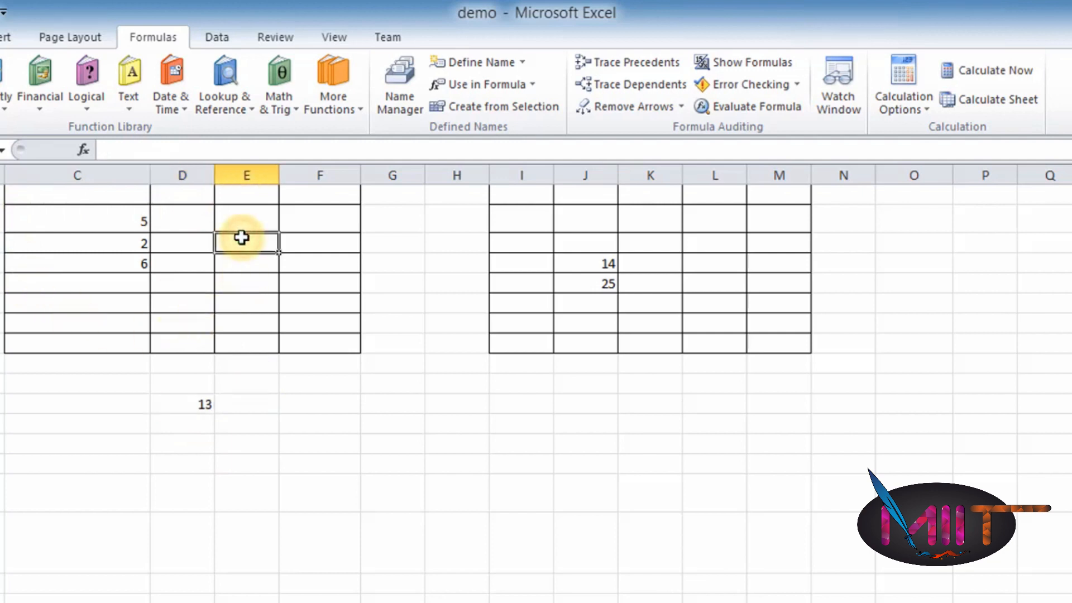
{"action": "type", "text": "5"}
{"action": "key", "text": "Return"}
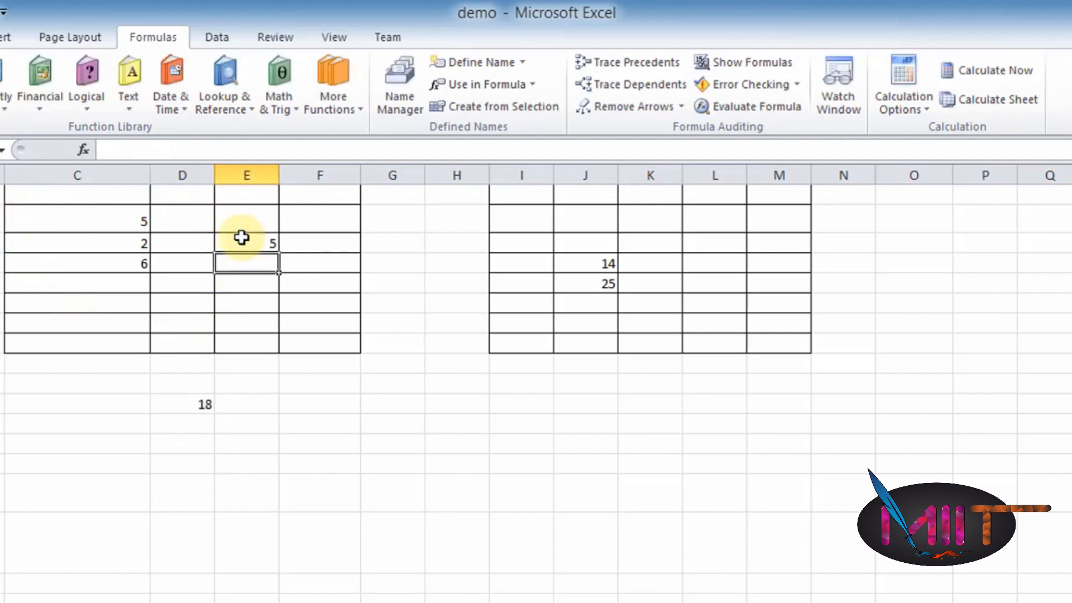
{"action": "type", "text": "90"}
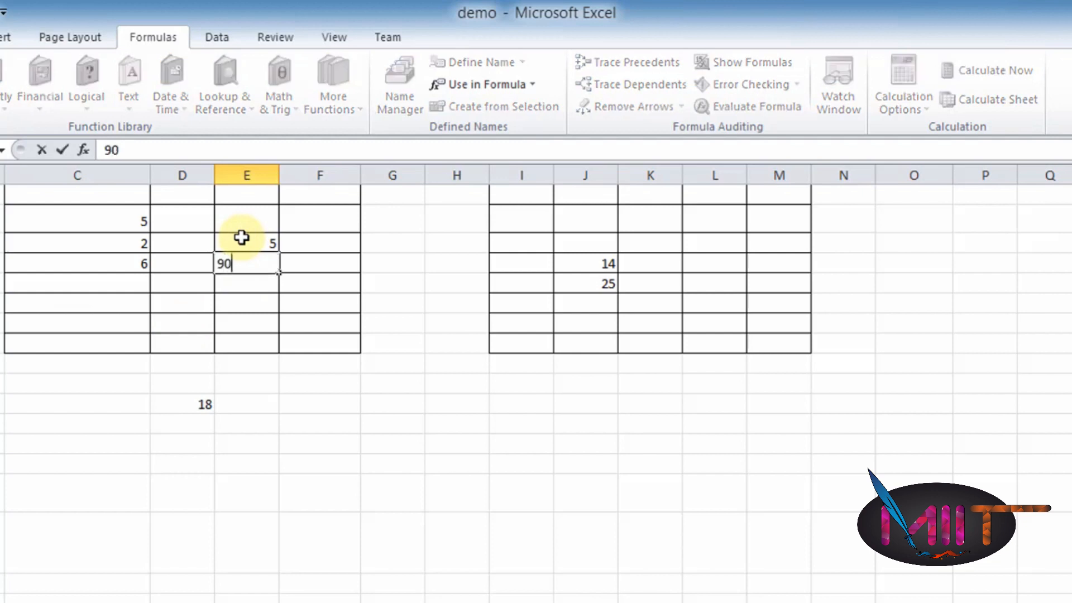
{"action": "key", "text": "Return"}
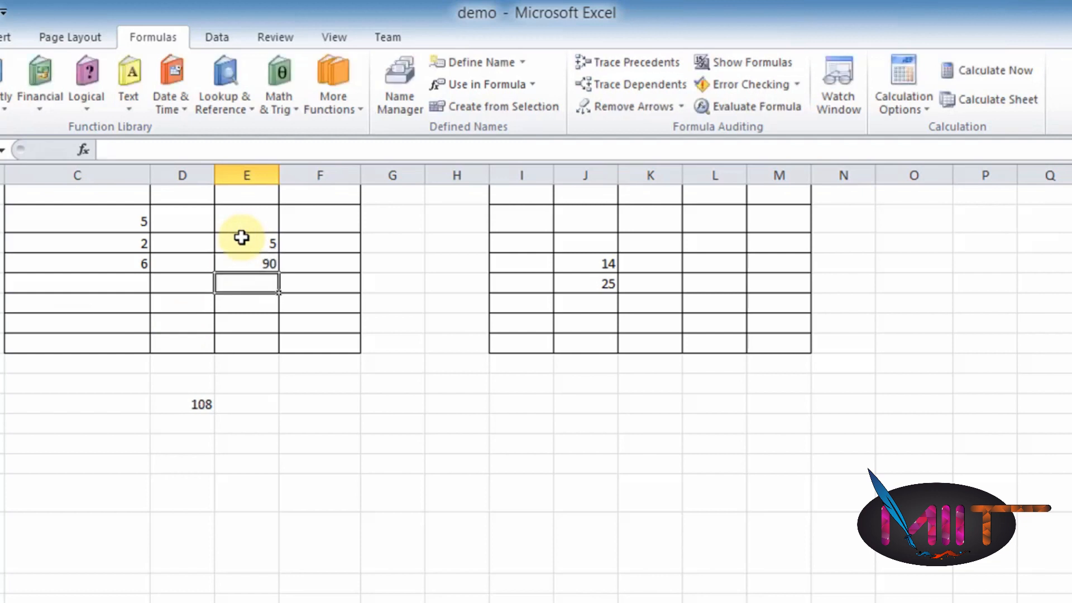
{"action": "left_click", "coordinate": [14, 315]}
{"action": "type", "text": "45"}
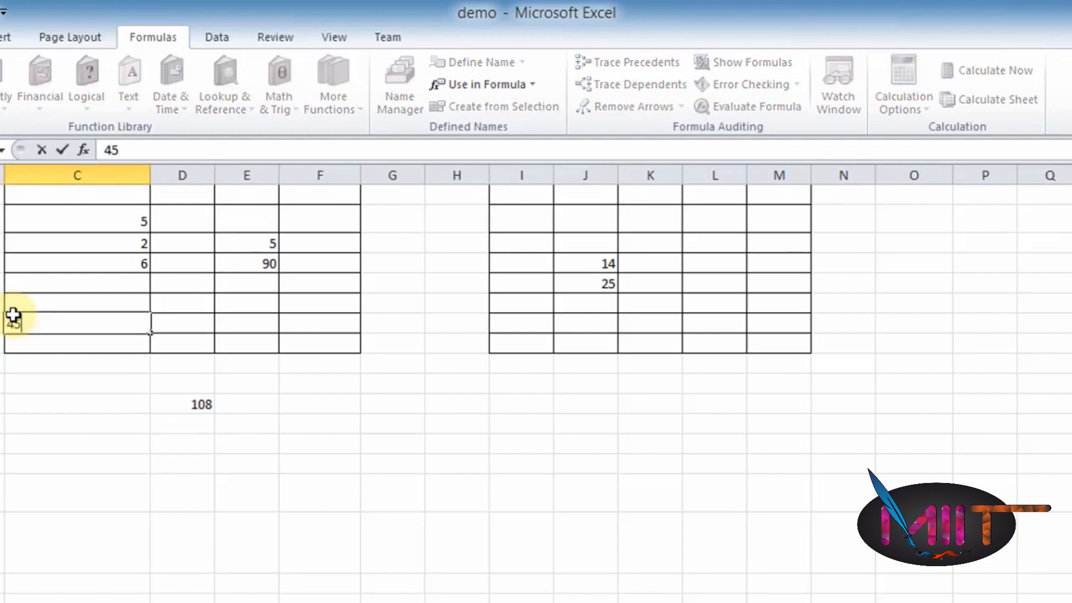
{"action": "left_click", "coordinate": [188, 458]}
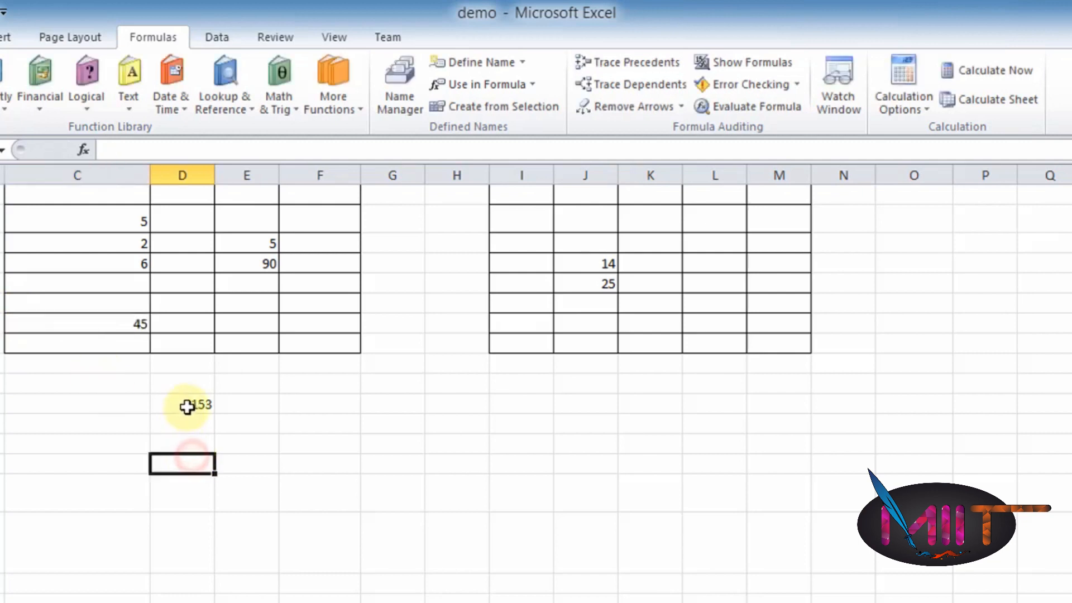
{"action": "left_click", "coordinate": [187, 404]}
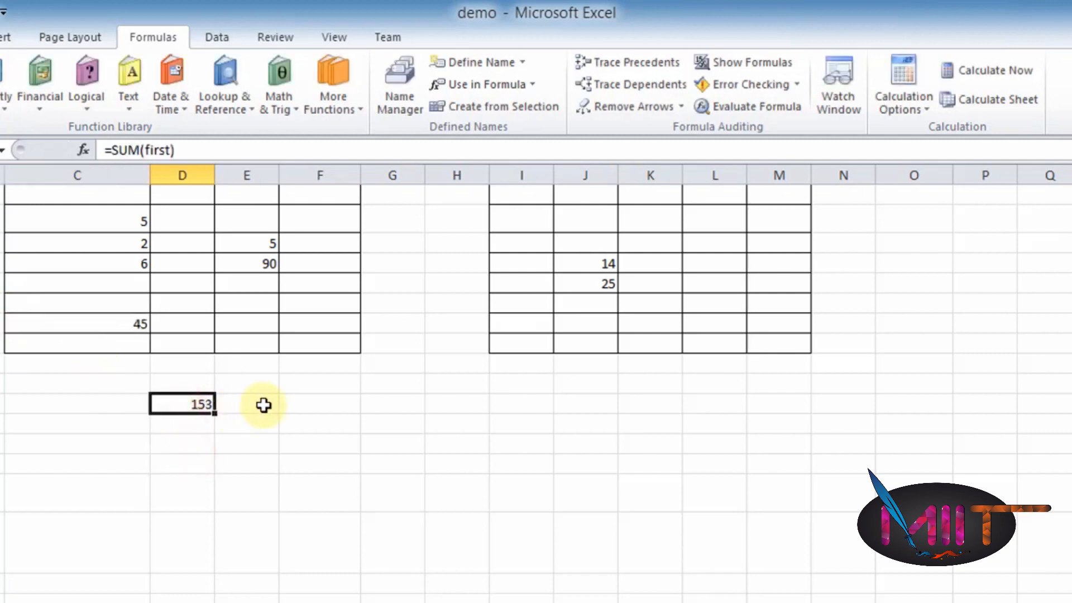
Edit the formula in cell D11 and strip its argument and closing bracket, leaving =SUM(
{"action": "left_click", "coordinate": [601, 303]}
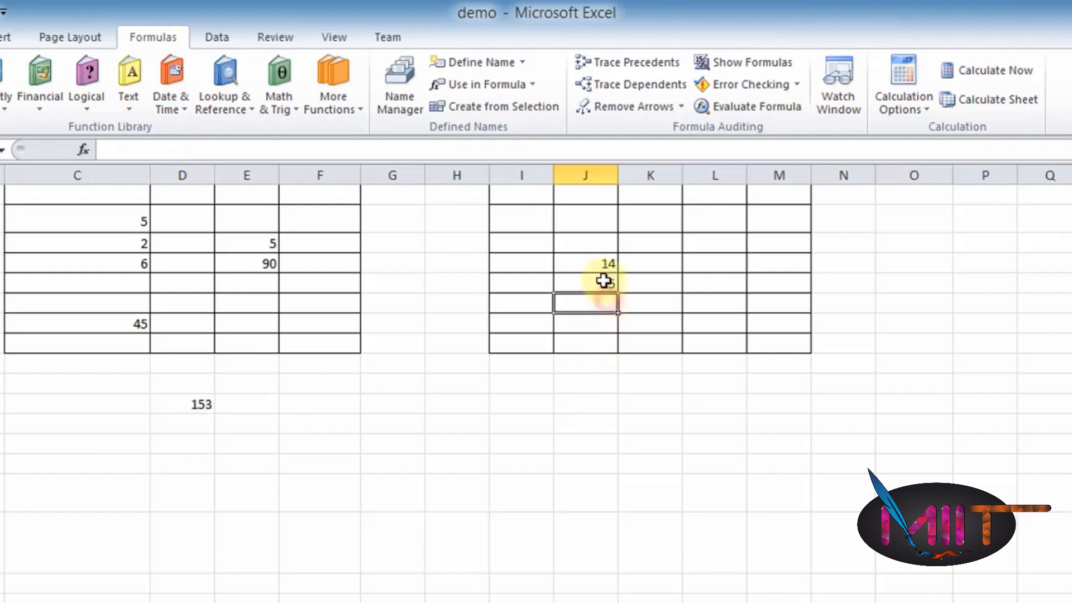
{"action": "left_click", "coordinate": [170, 402]}
{"action": "double_click", "coordinate": [218, 142]}
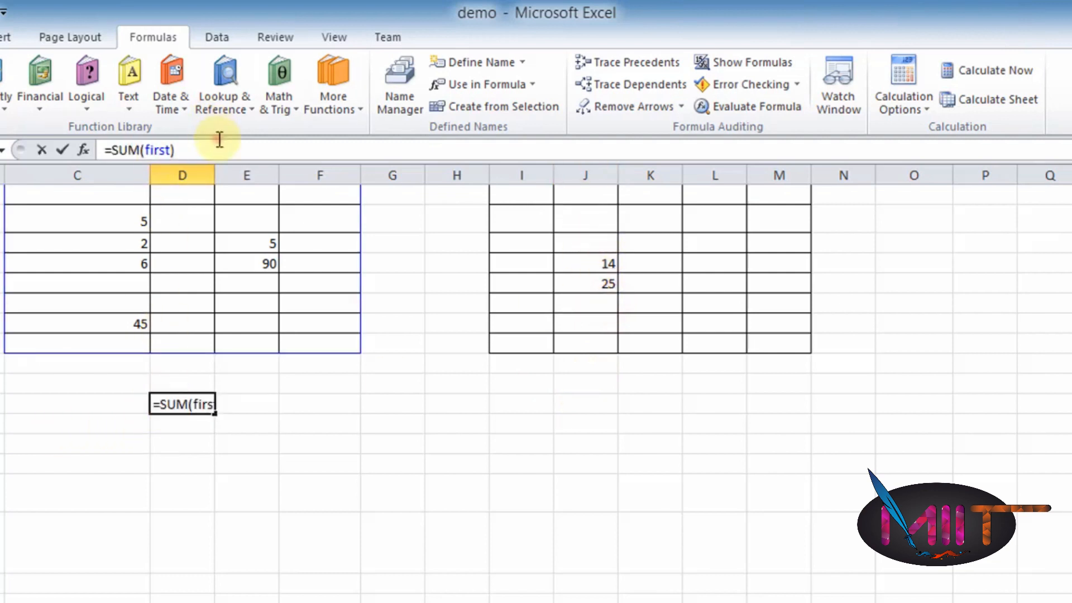
{"action": "left_click", "coordinate": [222, 143]}
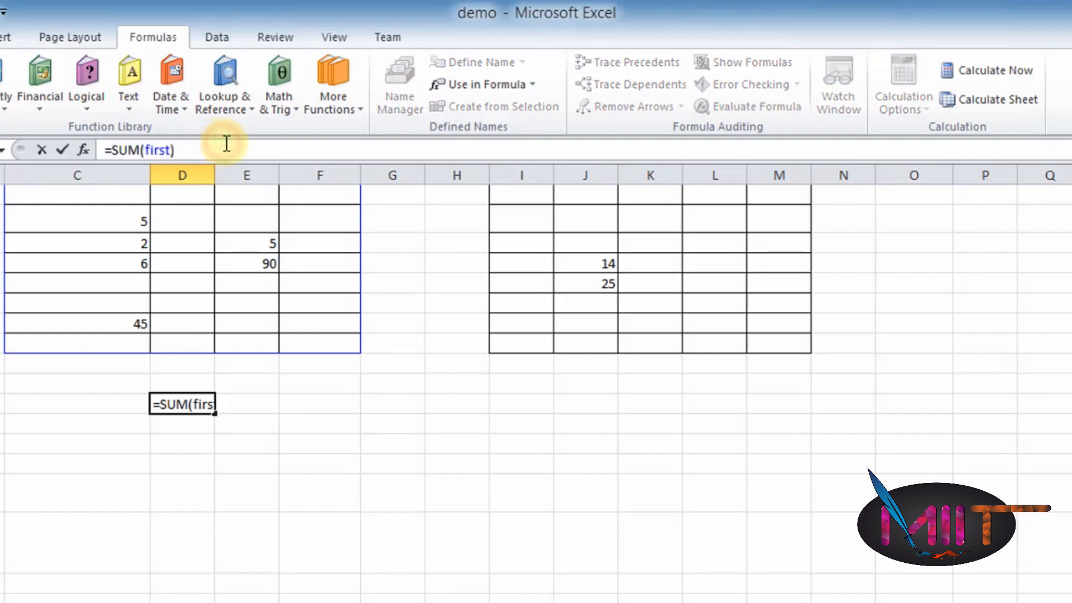
{"action": "key", "text": "BackSpace"}
{"action": "key", "text": "BackSpace"}
{"action": "key", "text": "BackSpace"}
{"action": "key", "text": "BackSpace"}
{"action": "key", "text": "BackSpace"}
{"action": "key", "text": "BackSpace"}
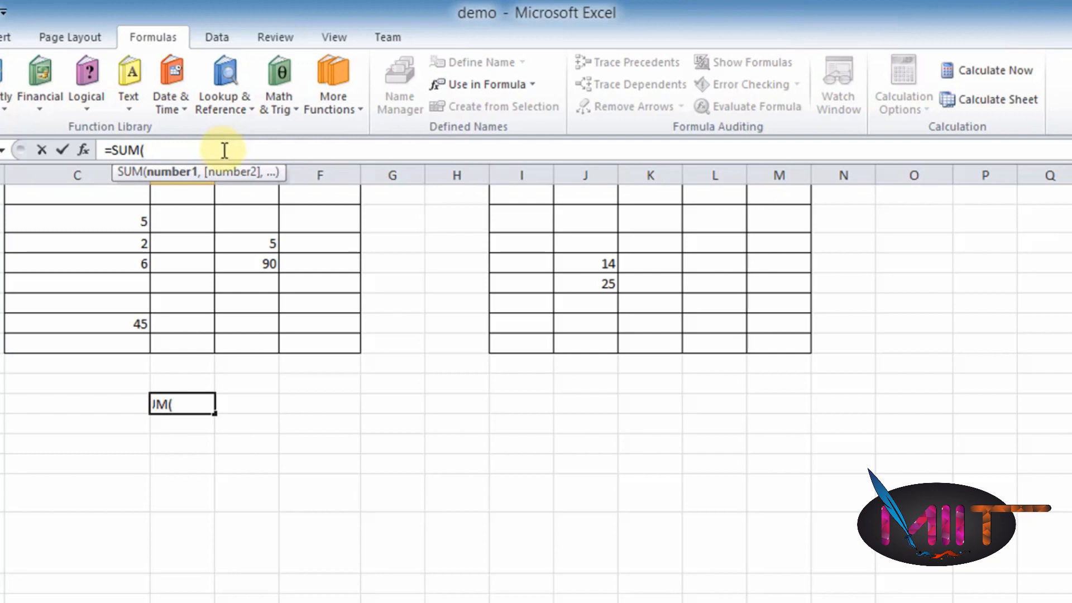
Complete the D11 formula as =SUM(first,second) by inserting both defined names
{"action": "left_click", "coordinate": [467, 85]}
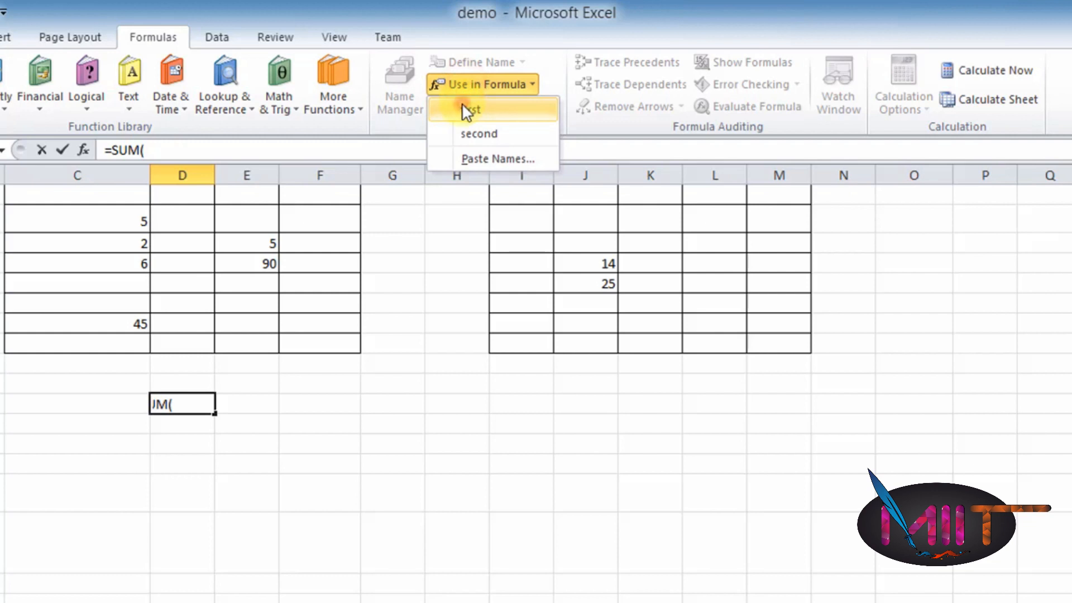
{"action": "left_click", "coordinate": [463, 107]}
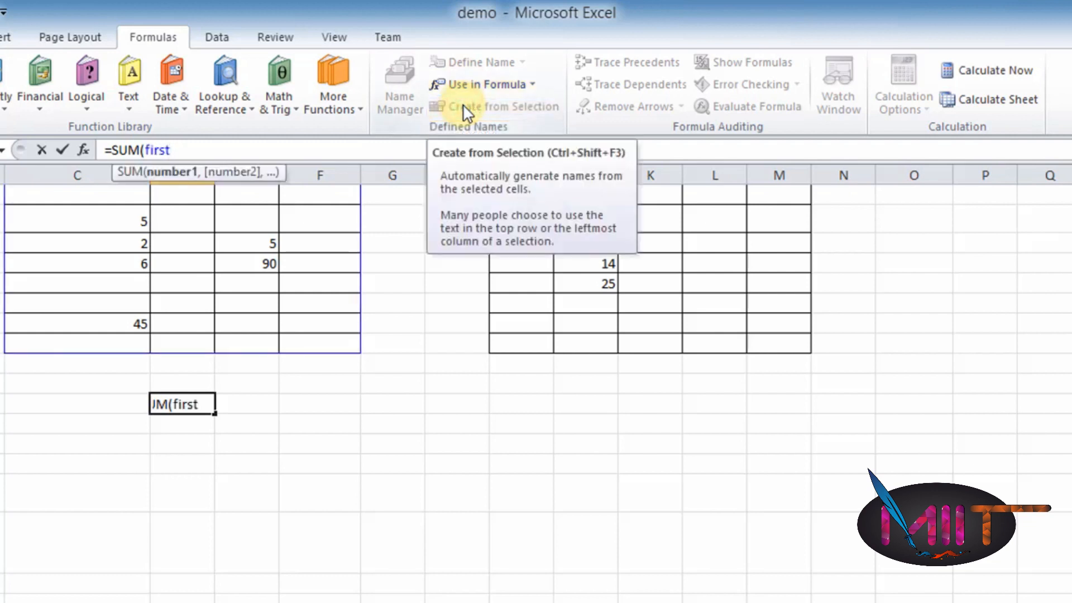
{"action": "type", "text": ","}
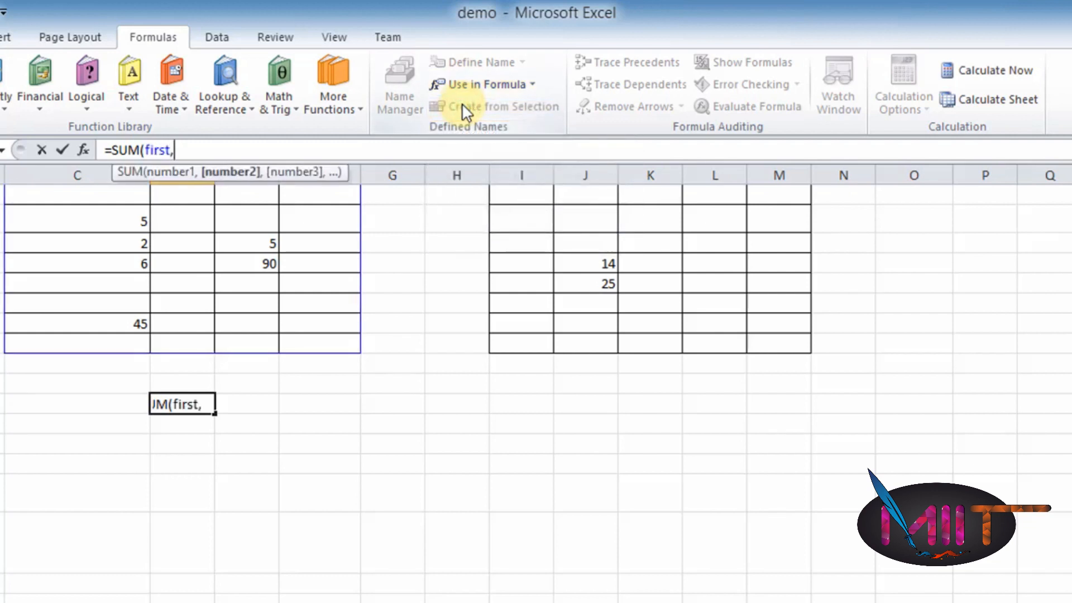
{"action": "left_click", "coordinate": [469, 81]}
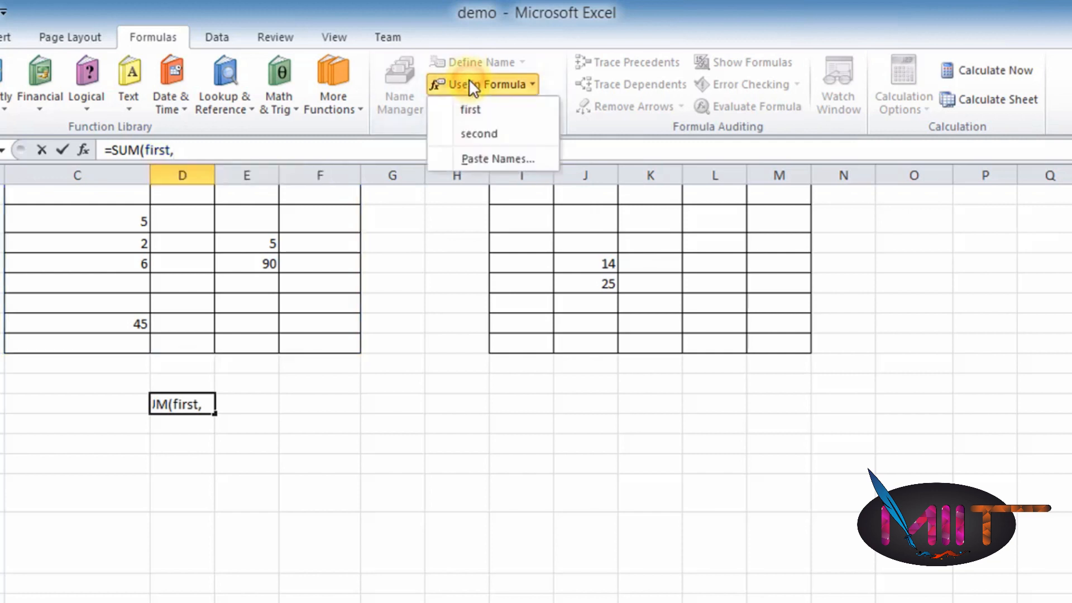
{"action": "left_click", "coordinate": [478, 129]}
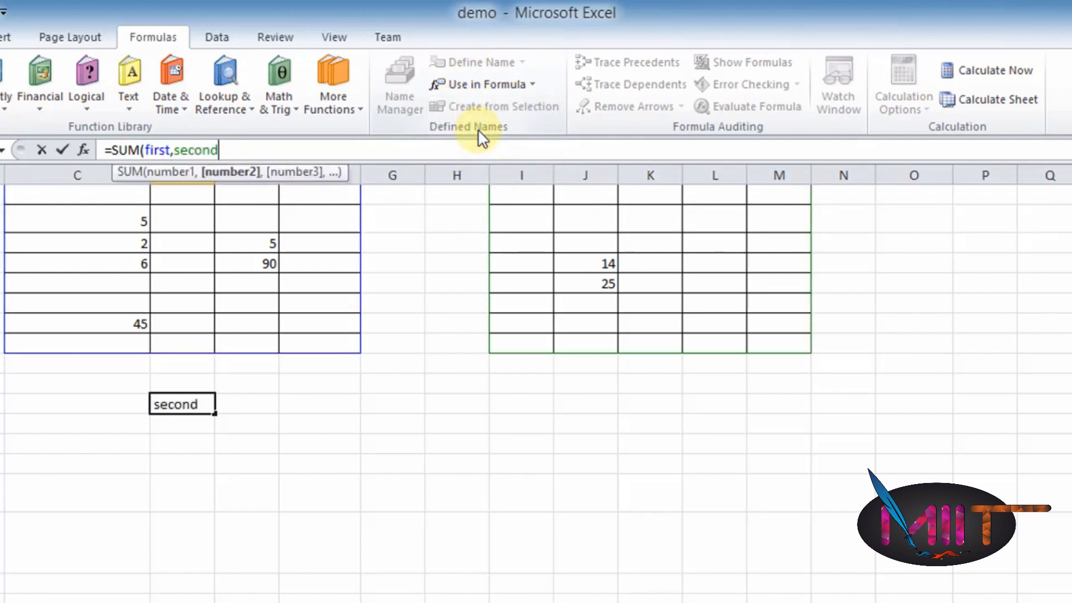
{"action": "type", "text": ")"}
{"action": "key", "text": "Return"}
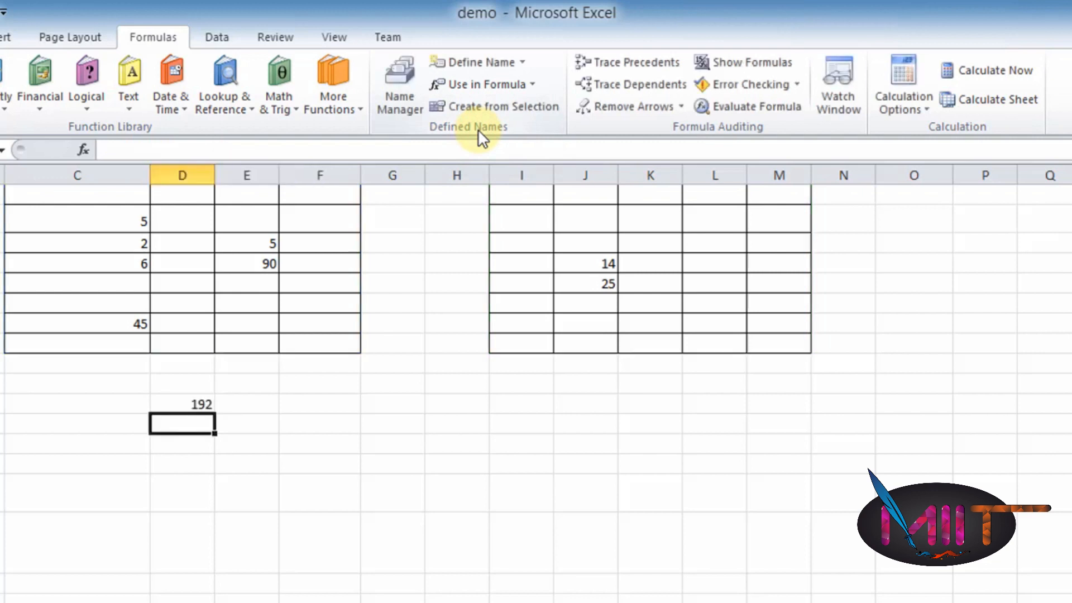
{"action": "left_click", "coordinate": [185, 405]}
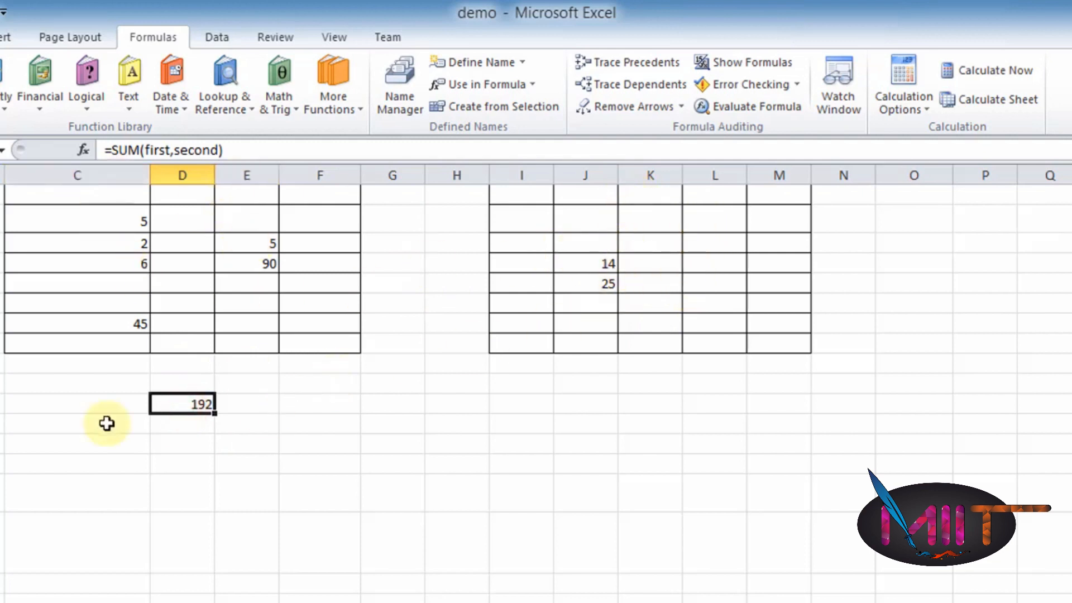
Add the values 5 in L3 and 200 in L4 of the second table
{"action": "left_click", "coordinate": [744, 243]}
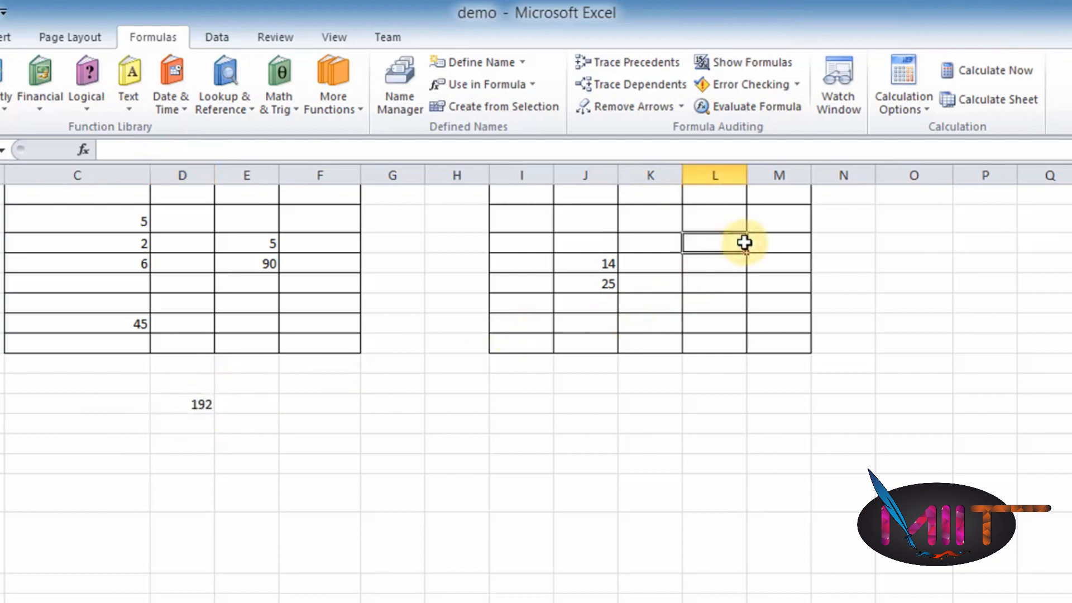
{"action": "type", "text": "5"}
{"action": "key", "text": "Return"}
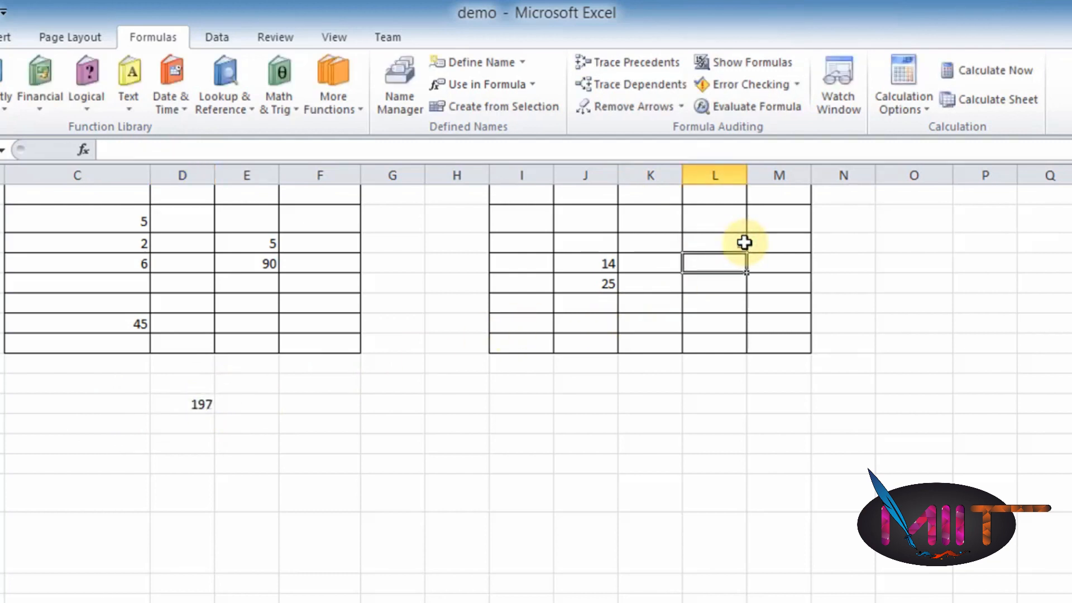
{"action": "type", "text": "200"}
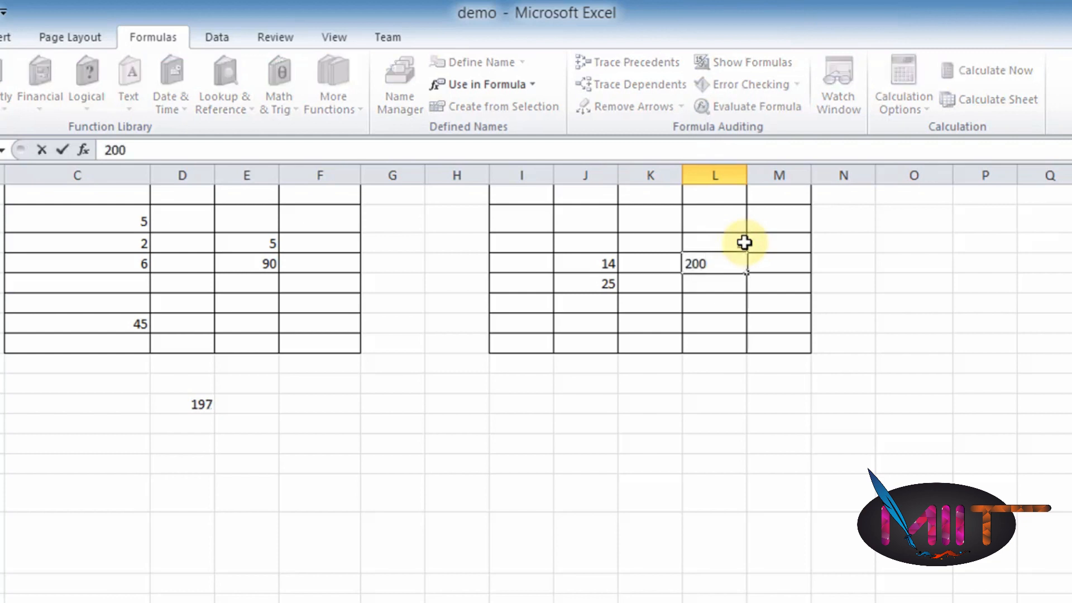
{"action": "key", "text": "Return"}
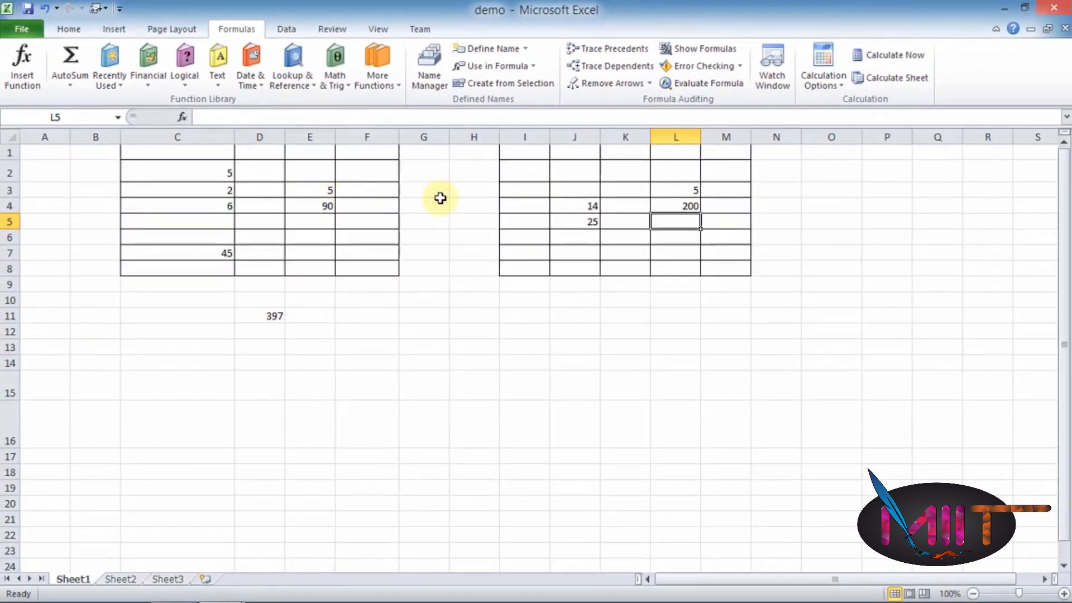
{"action": "left_click", "coordinate": [464, 456]}
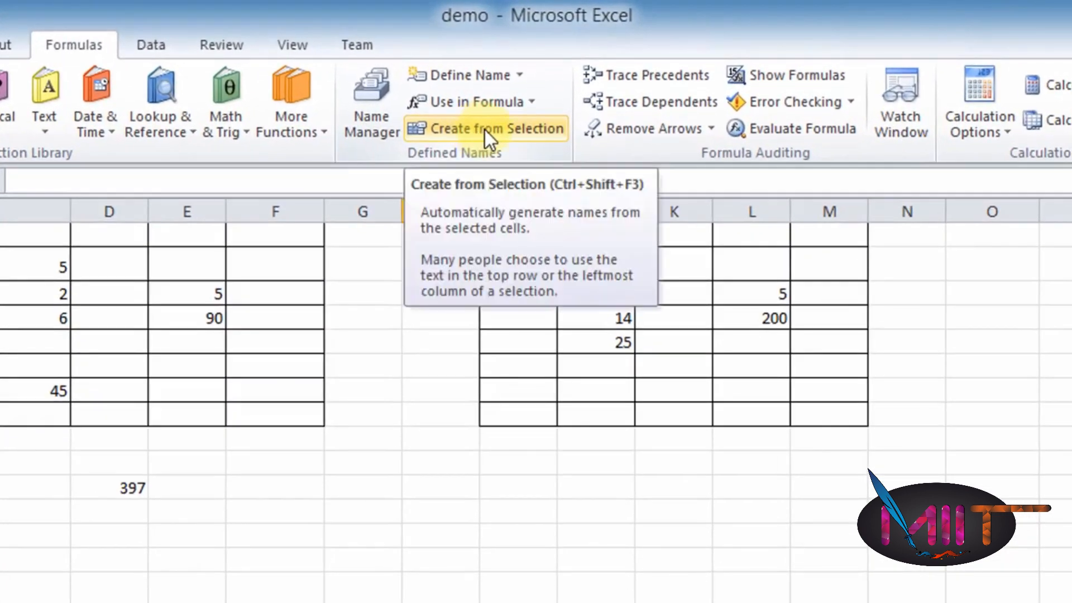
{"action": "left_click", "coordinate": [731, 537]}
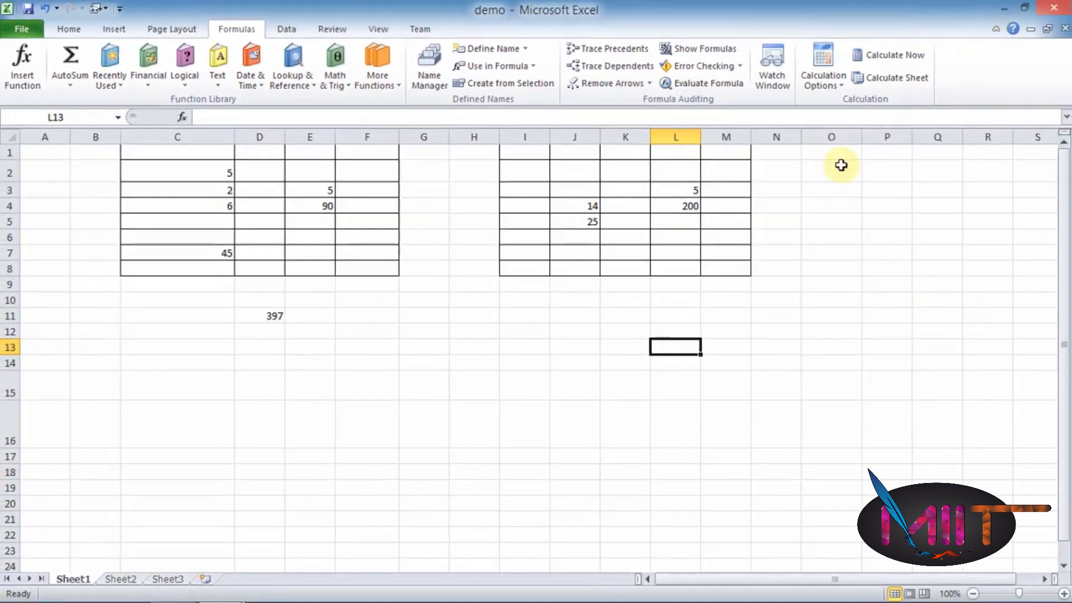
Select column O and create names from its top row with Create from Selection
{"action": "left_click", "coordinate": [830, 137]}
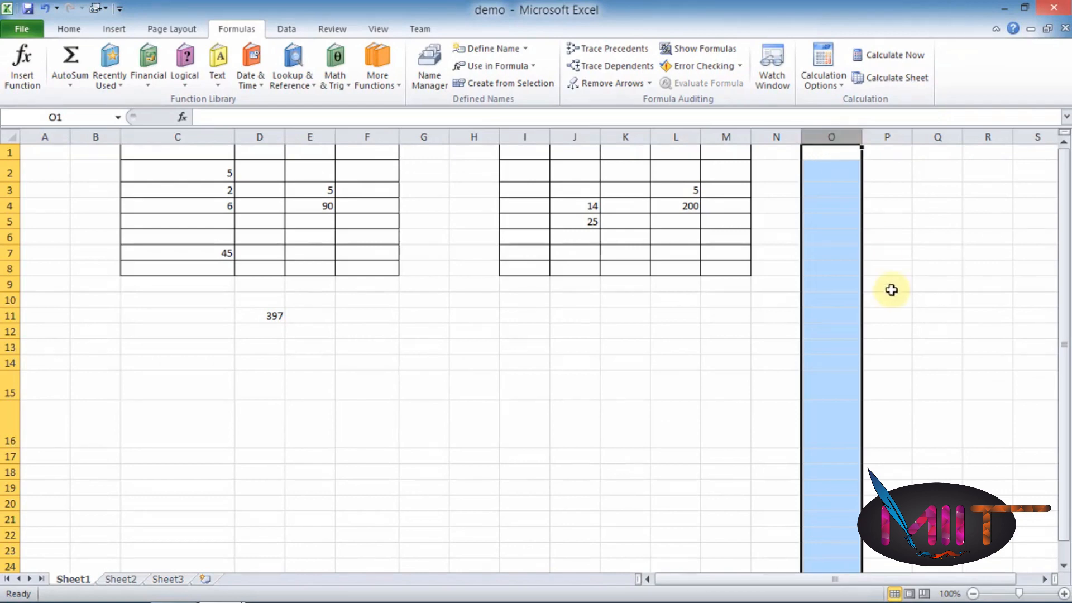
{"action": "left_click", "coordinate": [522, 82]}
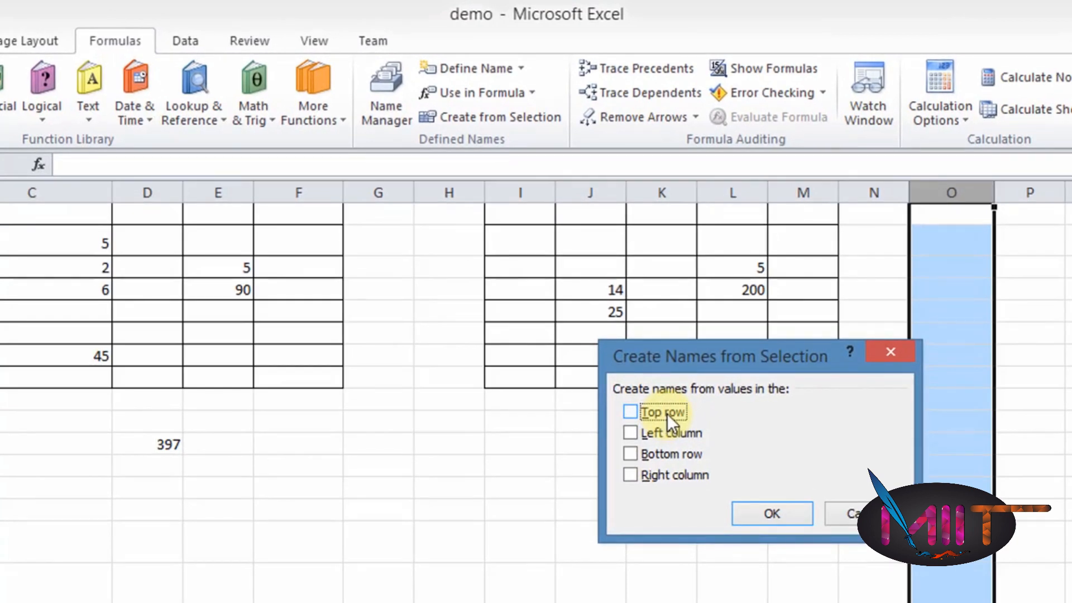
{"action": "left_click", "coordinate": [668, 414]}
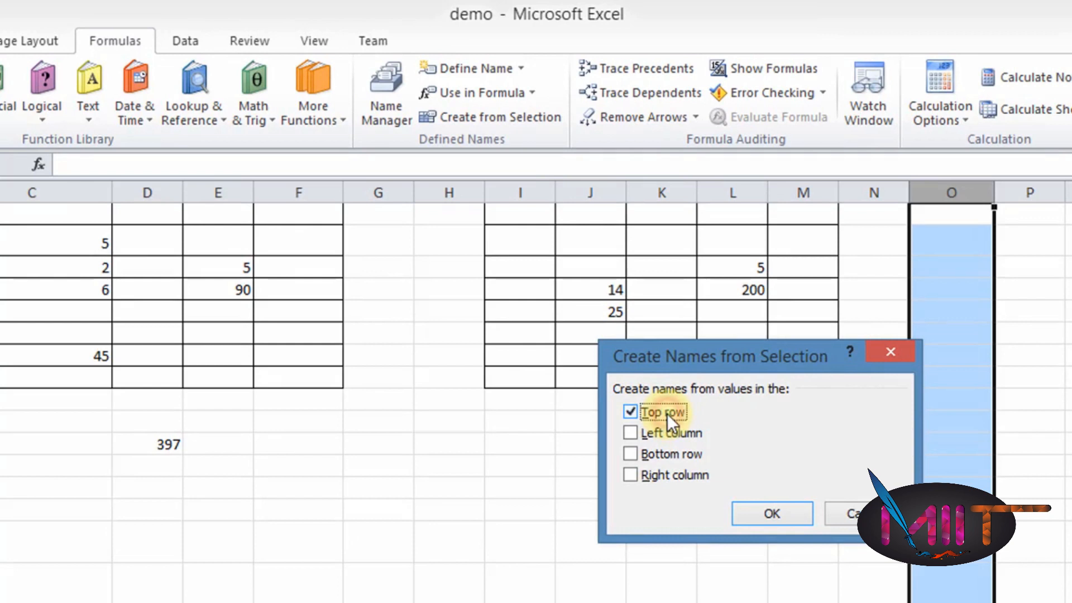
{"action": "left_click", "coordinate": [778, 515]}
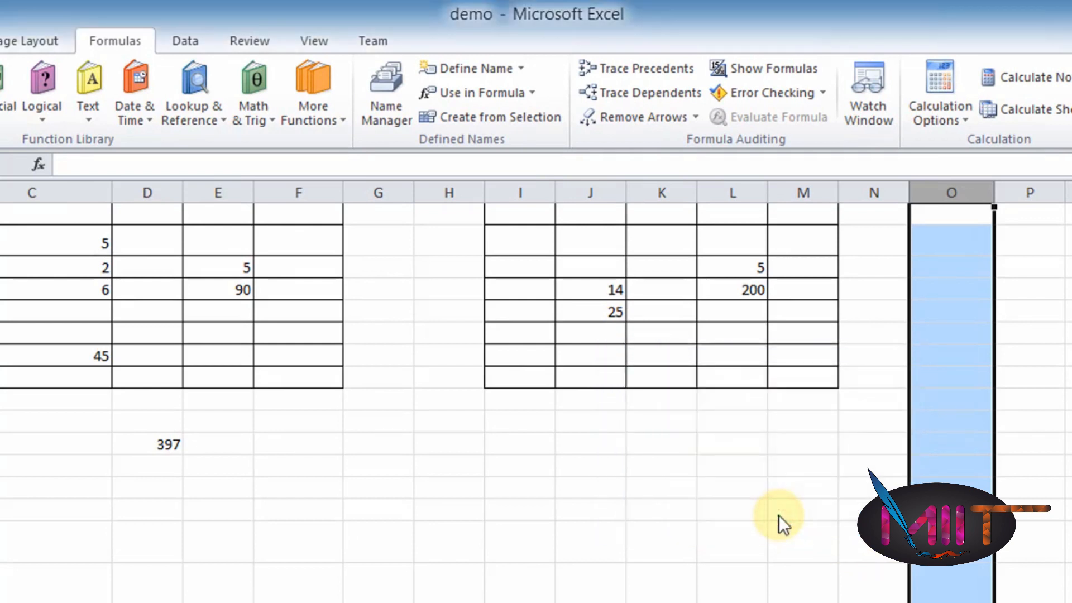
Define the name one for the whole of column O, with workbook scope
{"action": "left_click", "coordinate": [466, 71]}
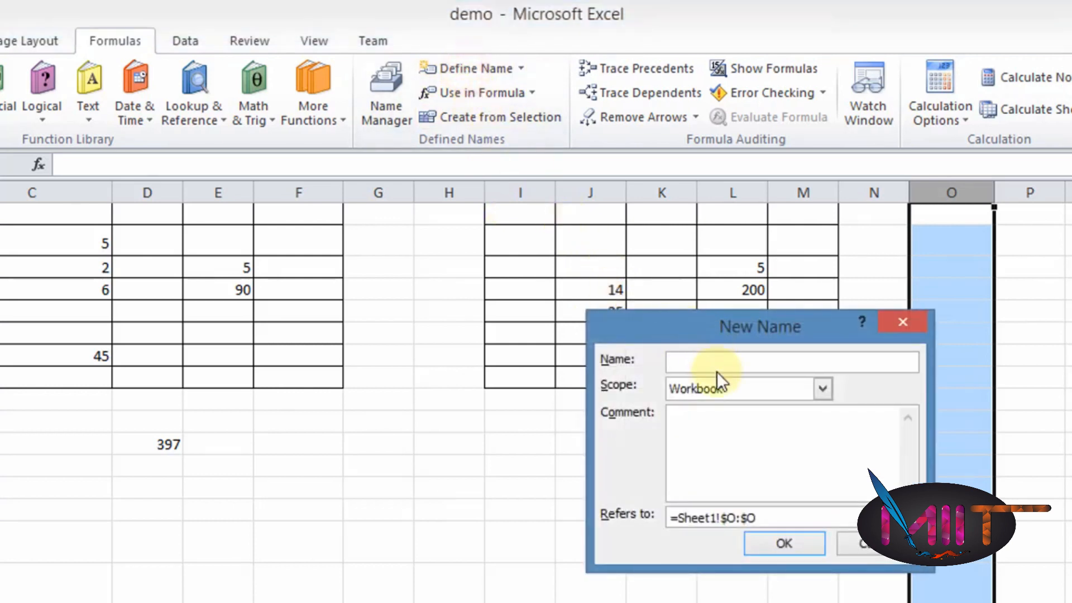
{"action": "type", "text": "on"}
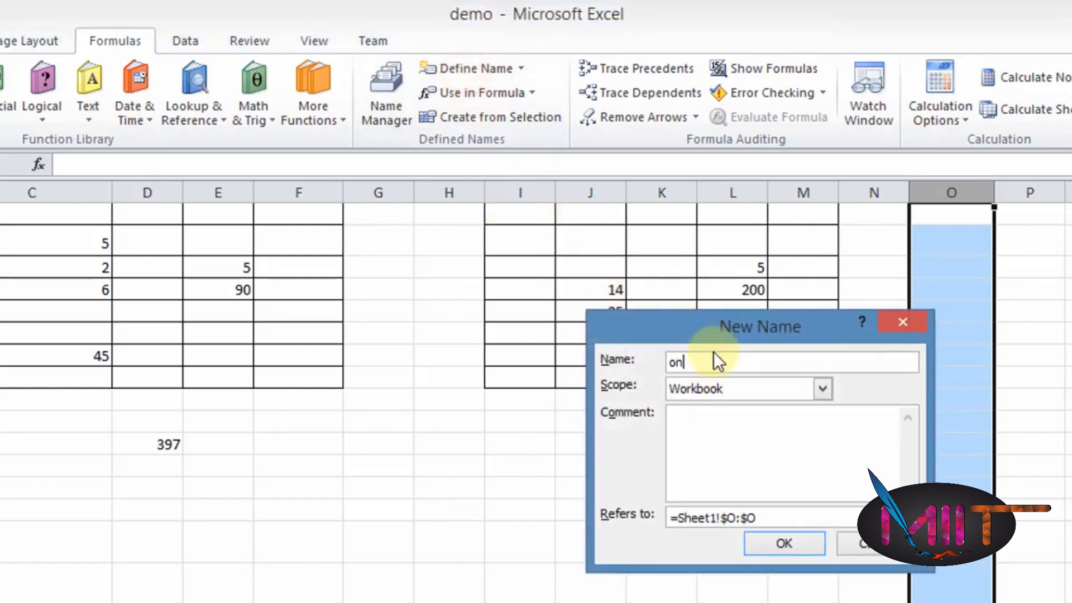
{"action": "type", "text": "e"}
{"action": "left_click", "coordinate": [803, 542]}
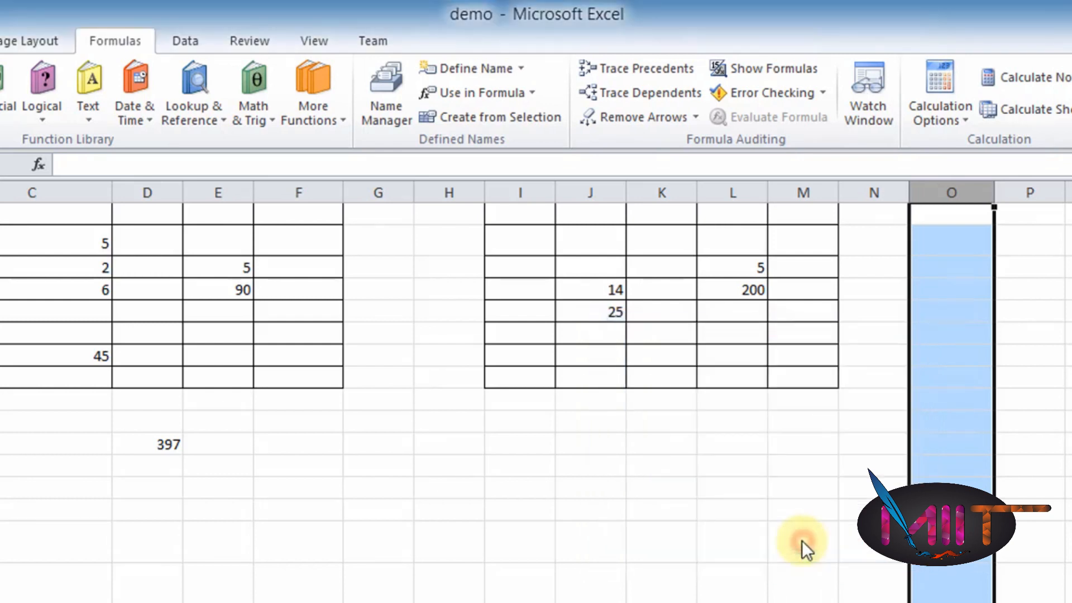
Create names from the top row of column P, and define the workbook-scope name two for the whole column
{"action": "left_click", "coordinate": [1033, 188]}
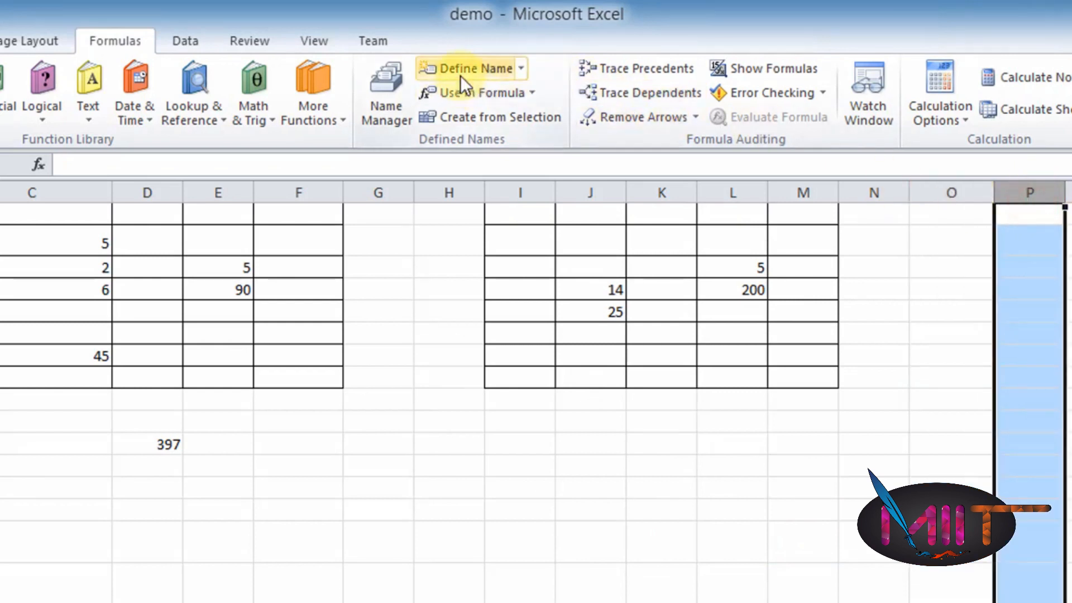
{"action": "left_click", "coordinate": [475, 117]}
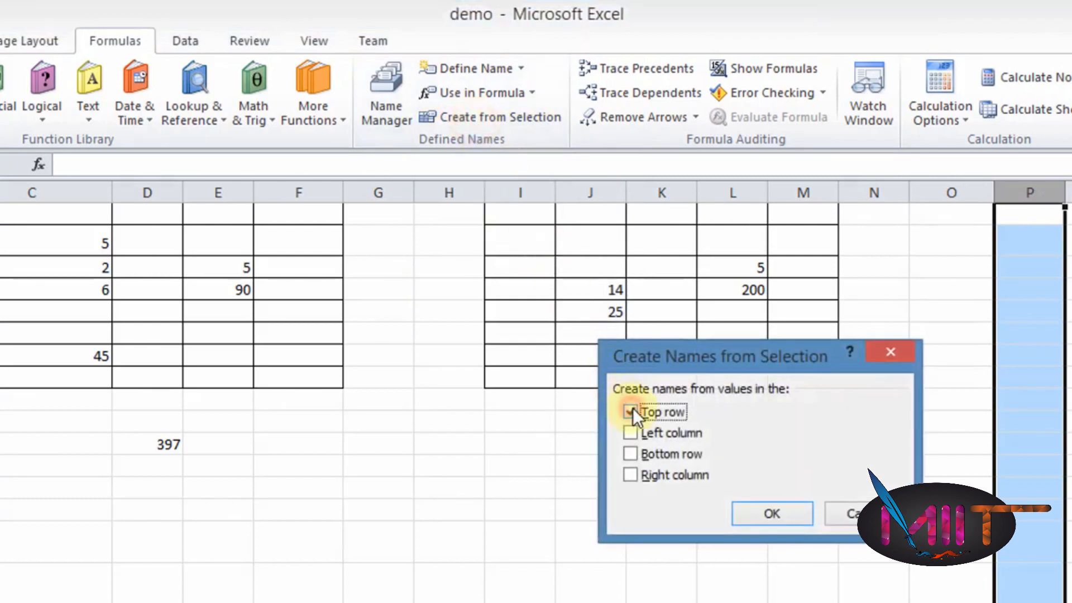
{"action": "left_click", "coordinate": [803, 511]}
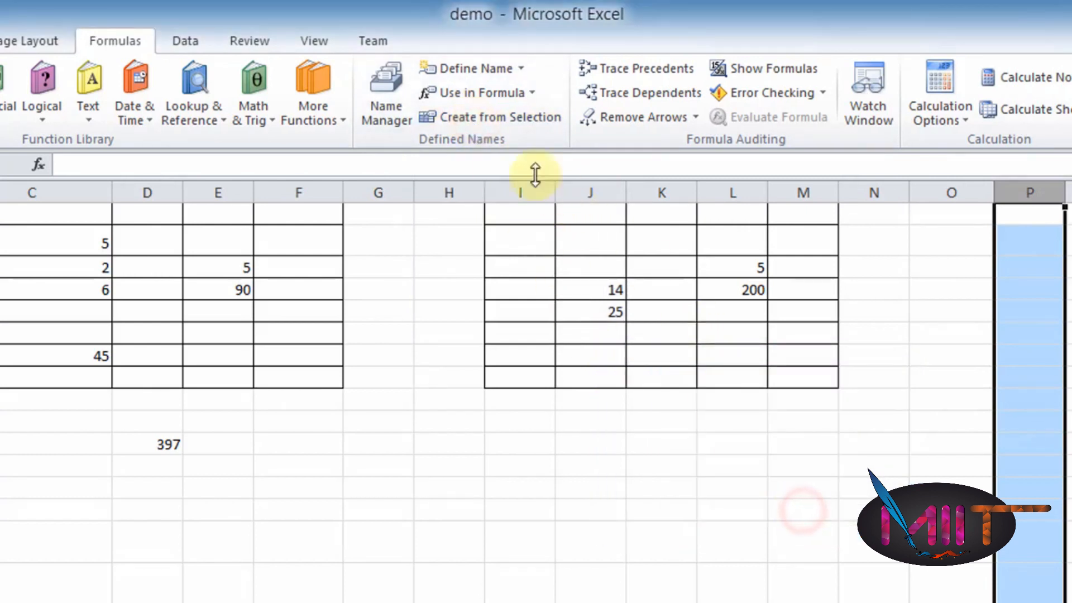
{"action": "left_click", "coordinate": [469, 73]}
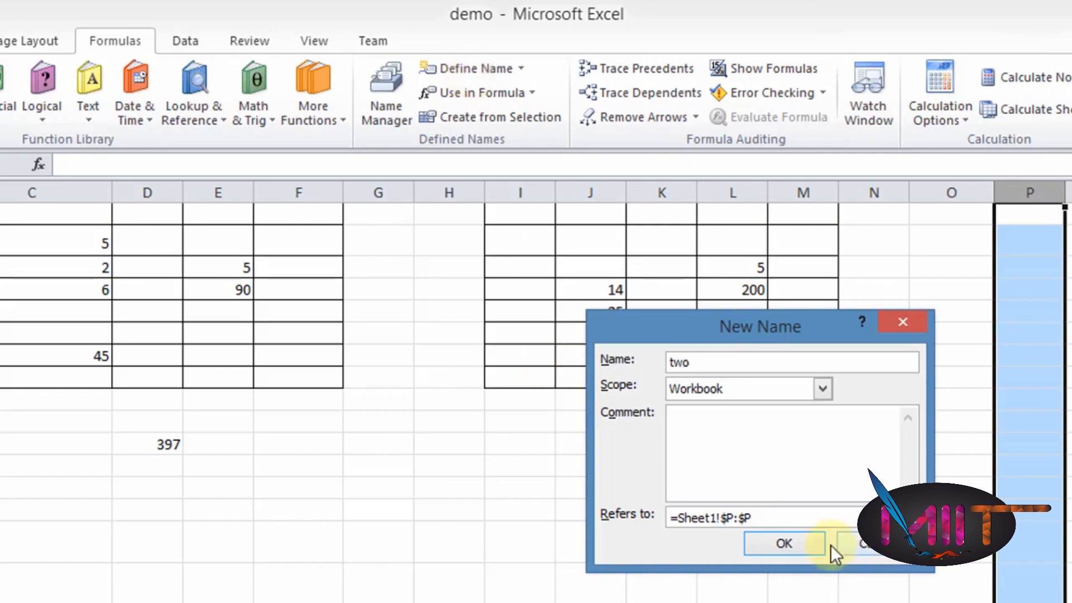
{"action": "left_click", "coordinate": [814, 546]}
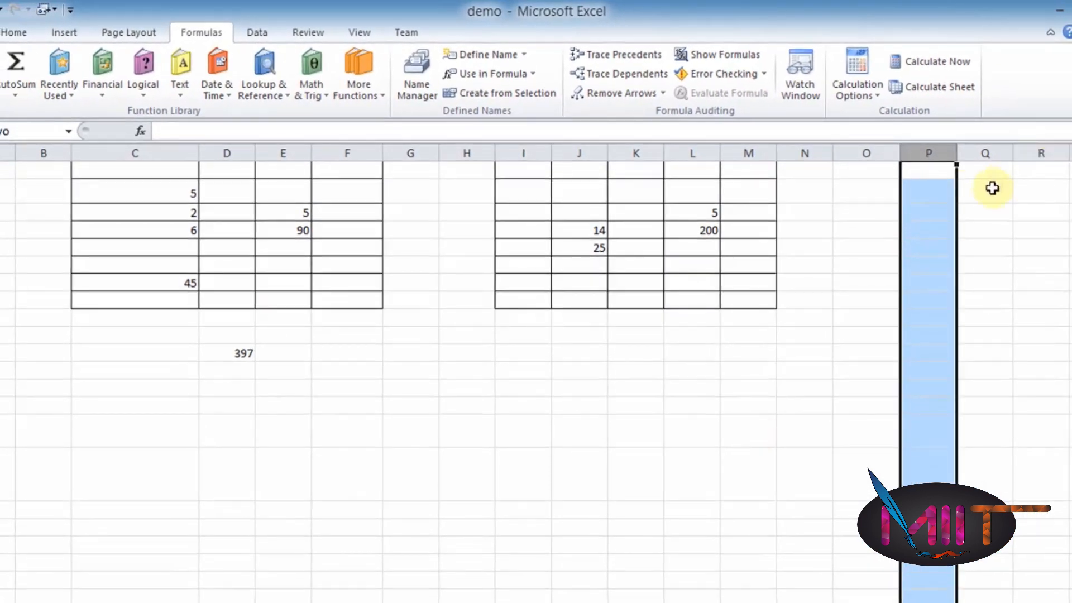
Enter 10 in cell O1 and 12 in cell P1
{"action": "left_click", "coordinate": [993, 171]}
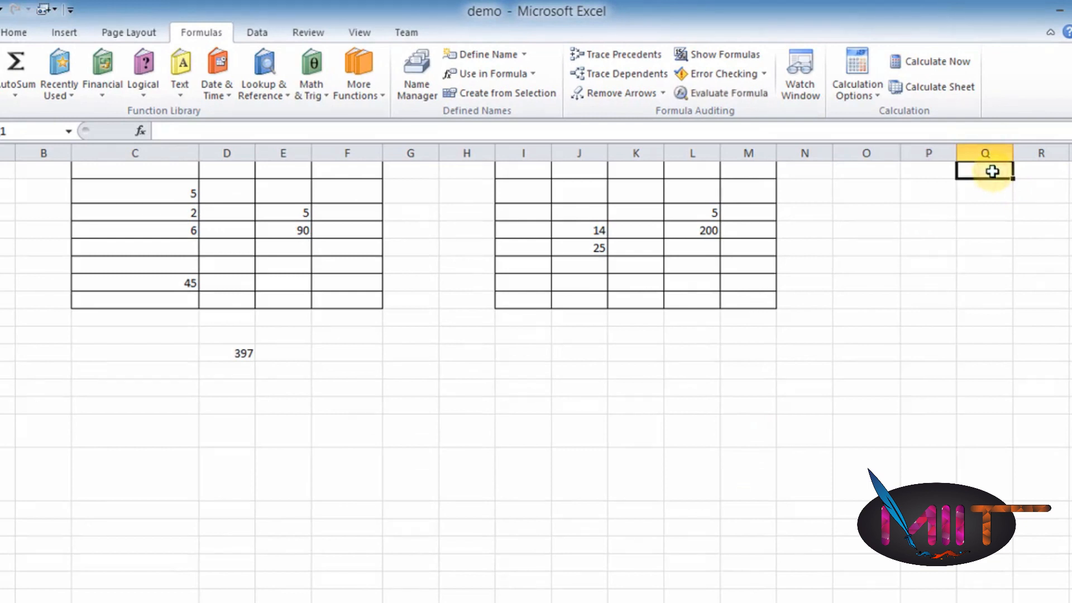
{"action": "left_click", "coordinate": [892, 170]}
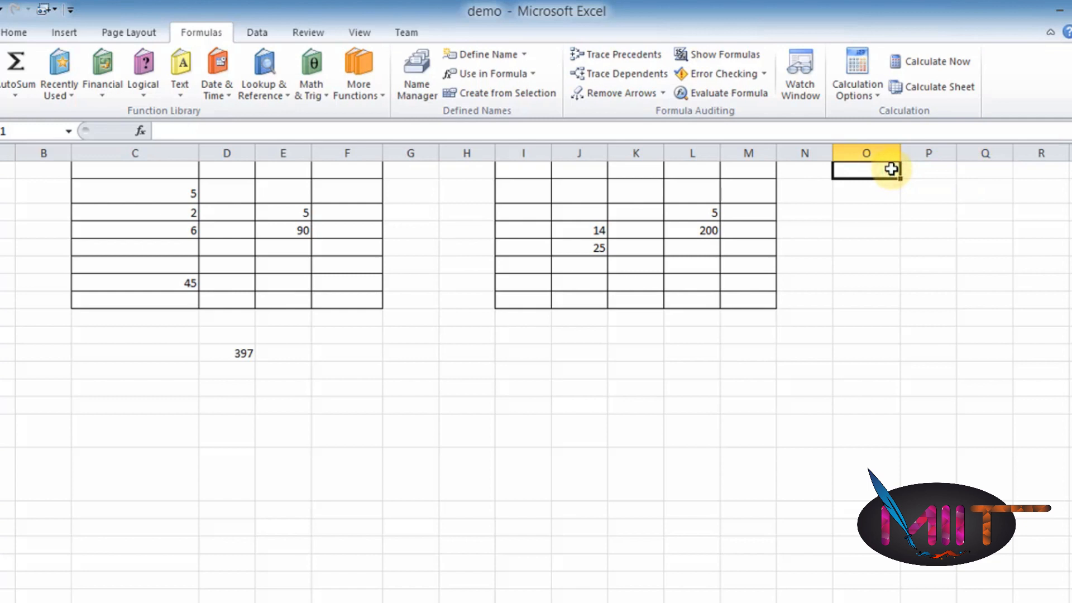
{"action": "type", "text": "10"}
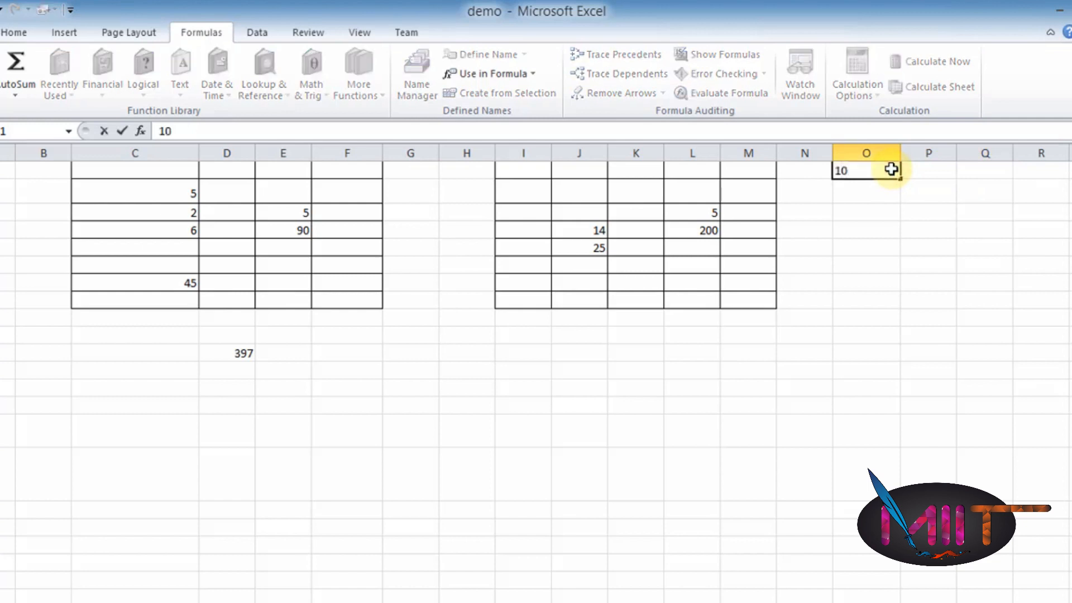
{"action": "key", "text": "Tab"}
{"action": "type", "text": "12"}
{"action": "key", "text": "Tab"}
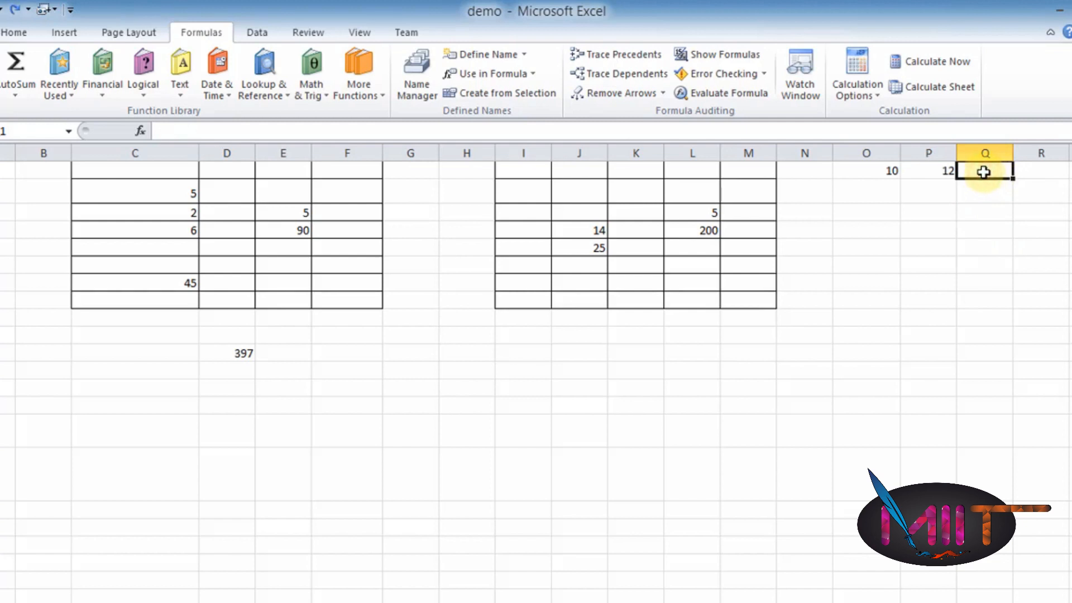
Enter the formula =one+two in cell Q1 by inserting both defined column names
{"action": "type", "text": "="}
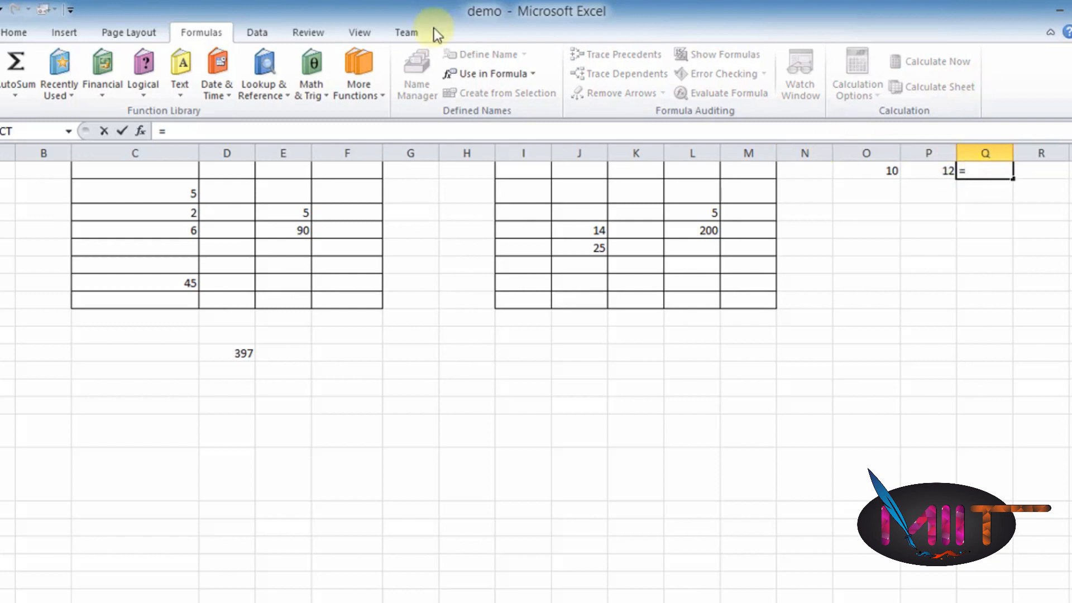
{"action": "left_click", "coordinate": [471, 77]}
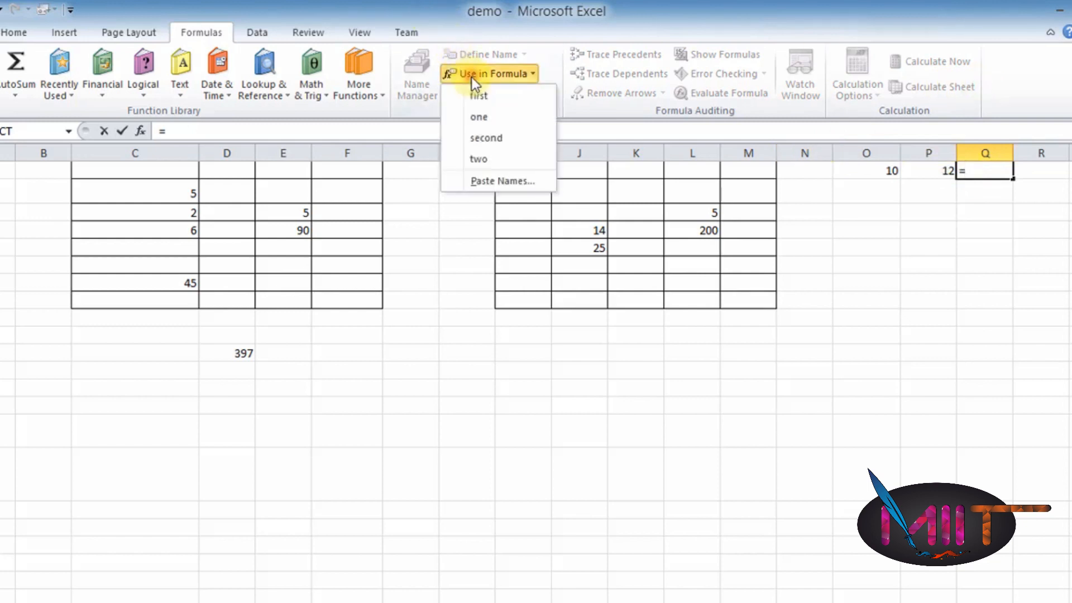
{"action": "left_click", "coordinate": [478, 117]}
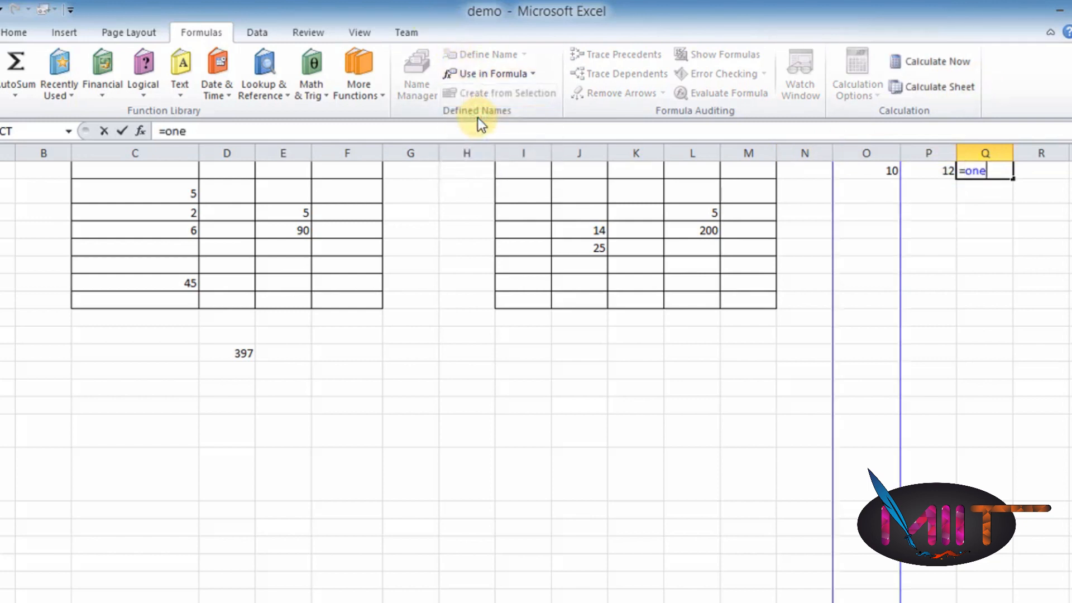
{"action": "type", "text": "+"}
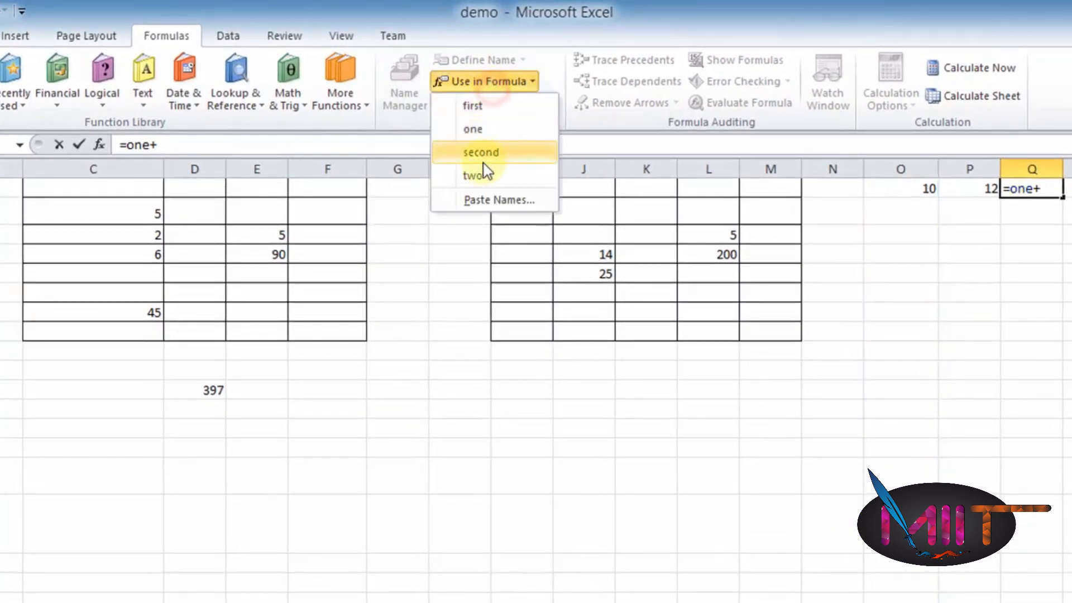
{"action": "left_click", "coordinate": [477, 177]}
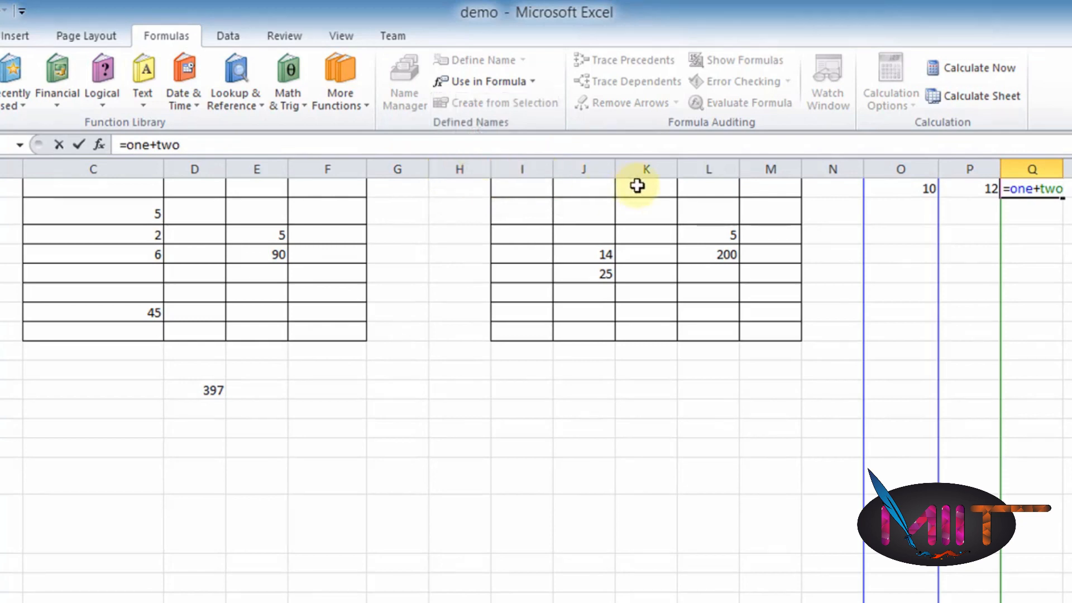
{"action": "key", "text": "Return"}
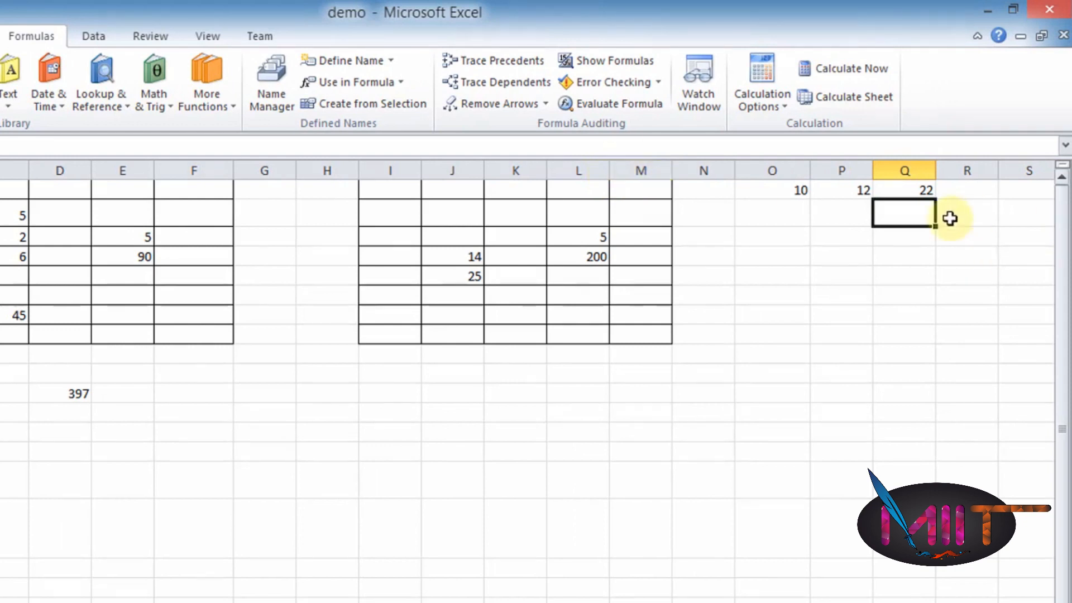
Fill the formula in Q1 down column Q to row 16
{"action": "left_click", "coordinate": [927, 191]}
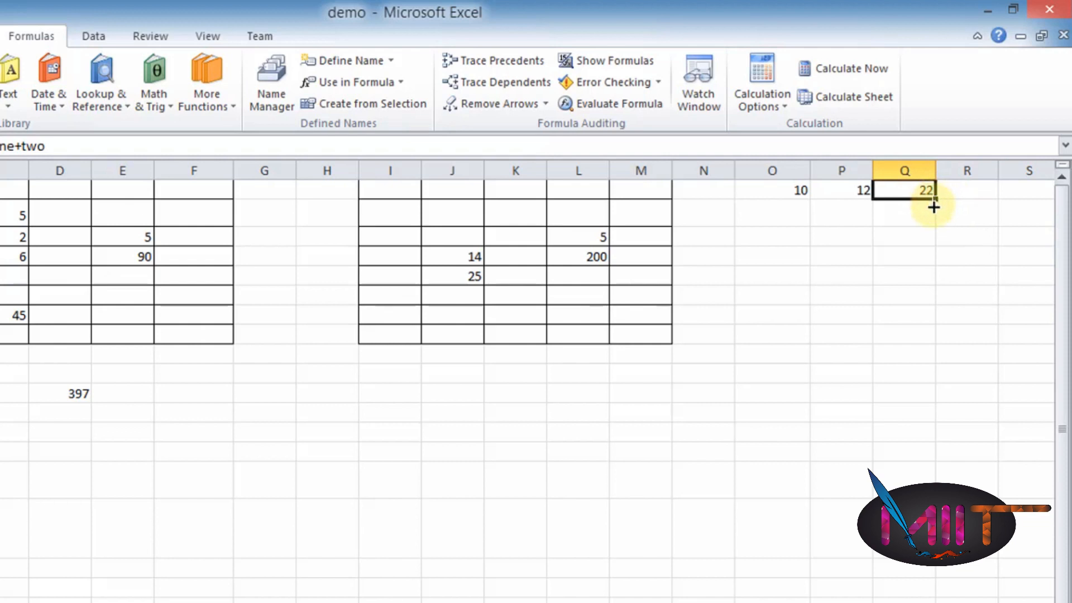
{"action": "left_click_drag", "start_coordinate": [935, 207], "coordinate": [941, 491]}
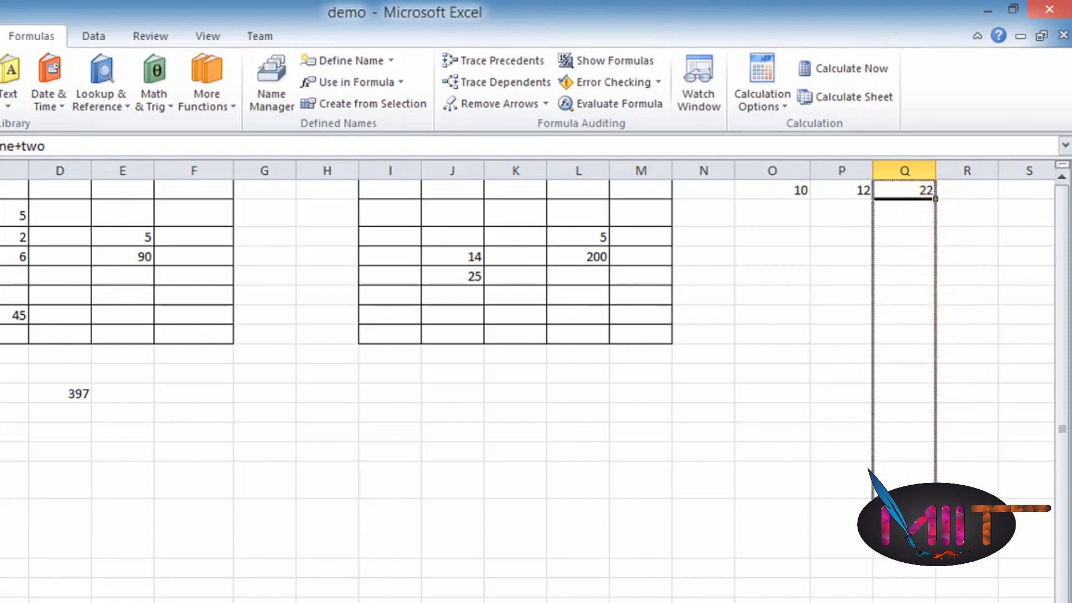
{"action": "left_click_drag", "start_coordinate": [941, 550], "coordinate": [940, 550]}
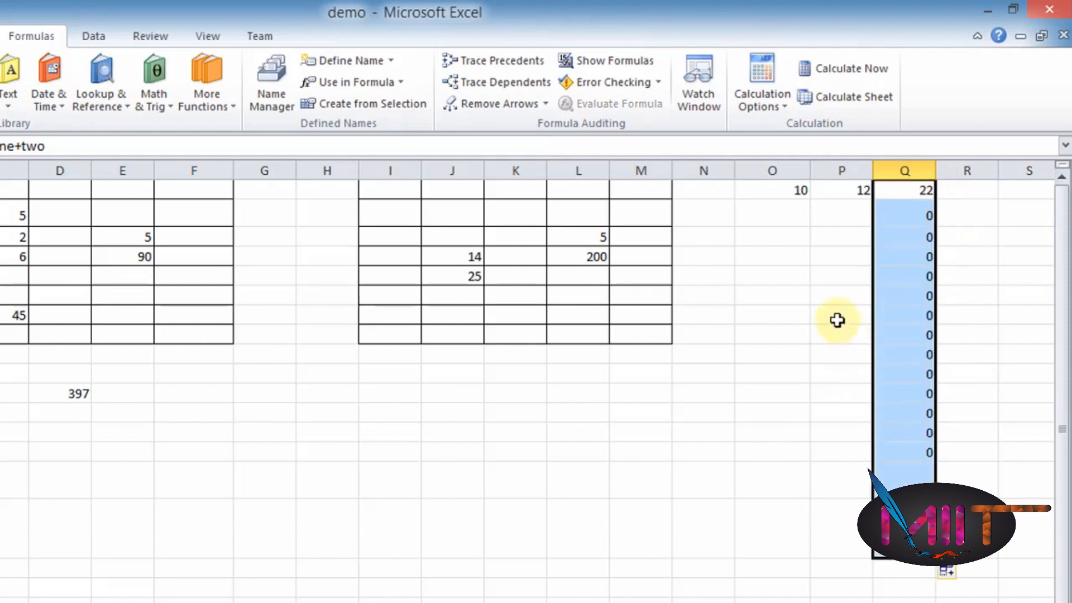
Enter 5 in cell O2, 6 in cell P2 and 42 in cell P3
{"action": "left_click", "coordinate": [797, 215]}
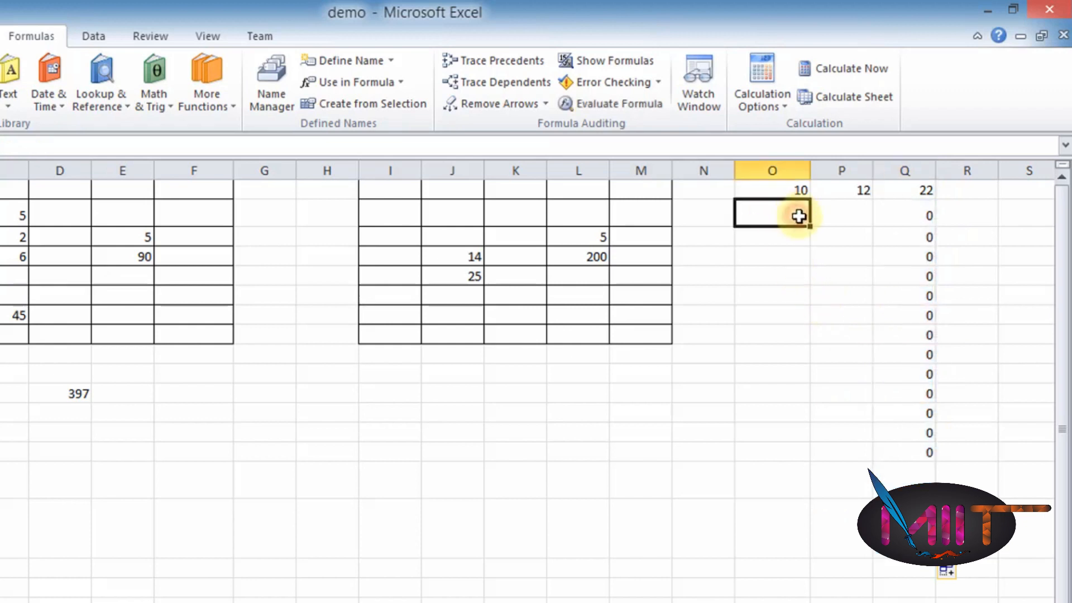
{"action": "type", "text": "5"}
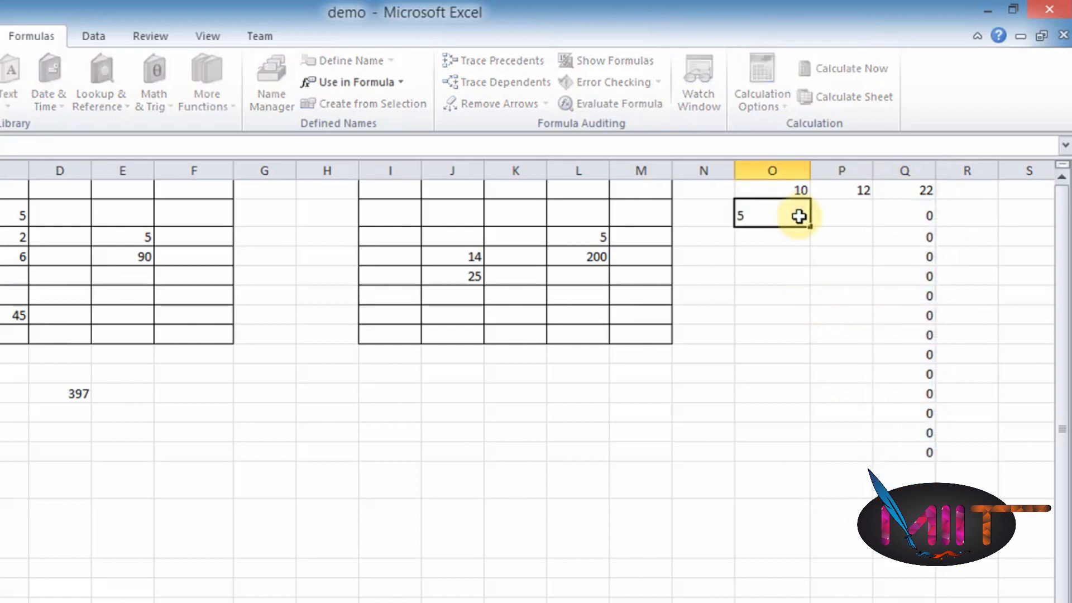
{"action": "left_click", "coordinate": [859, 210]}
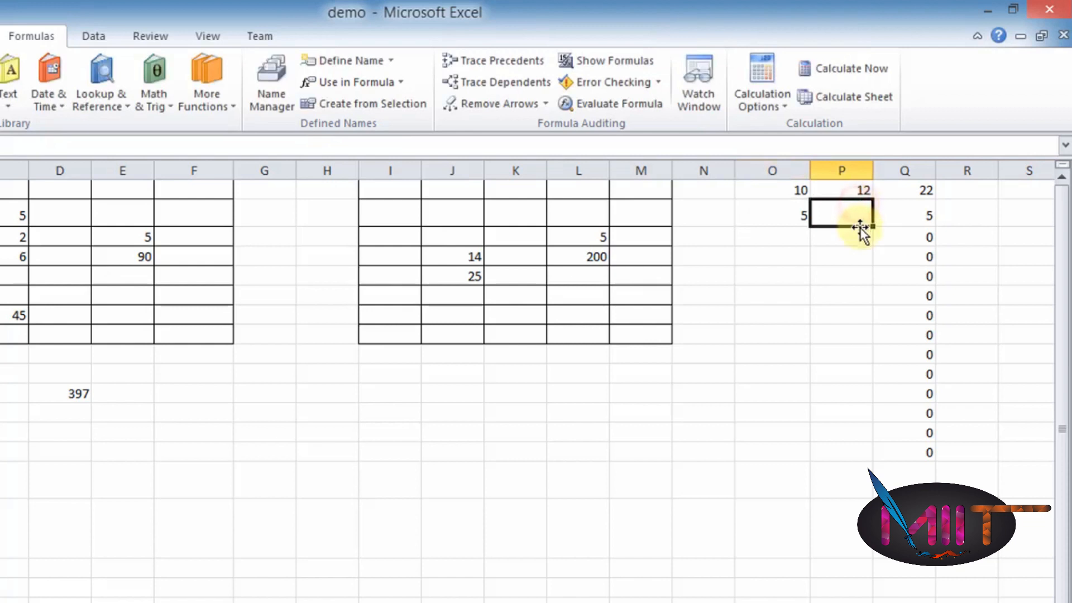
{"action": "type", "text": "6"}
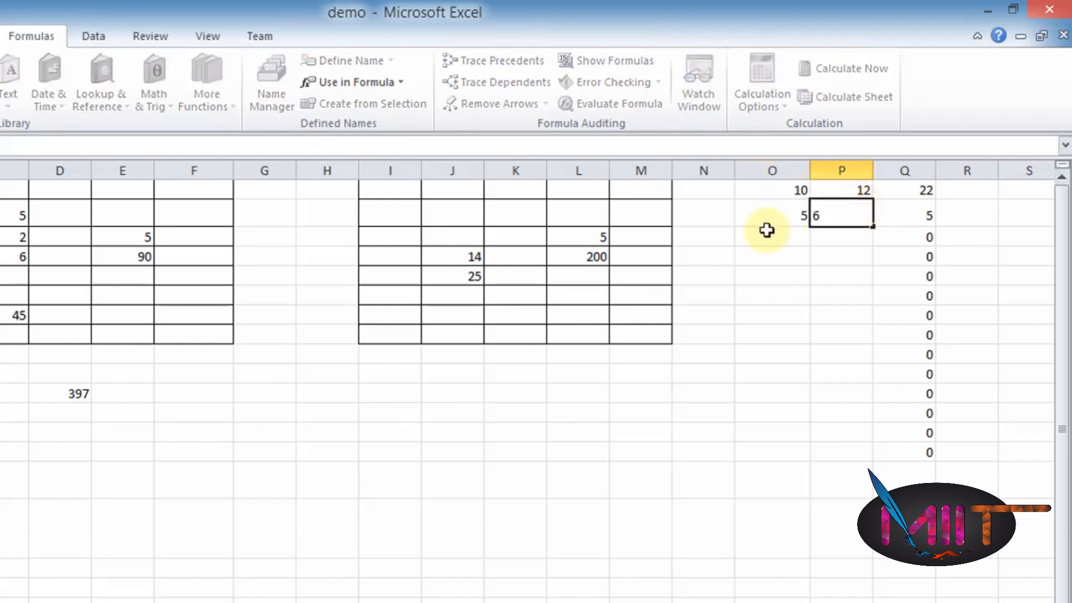
{"action": "left_click", "coordinate": [816, 232]}
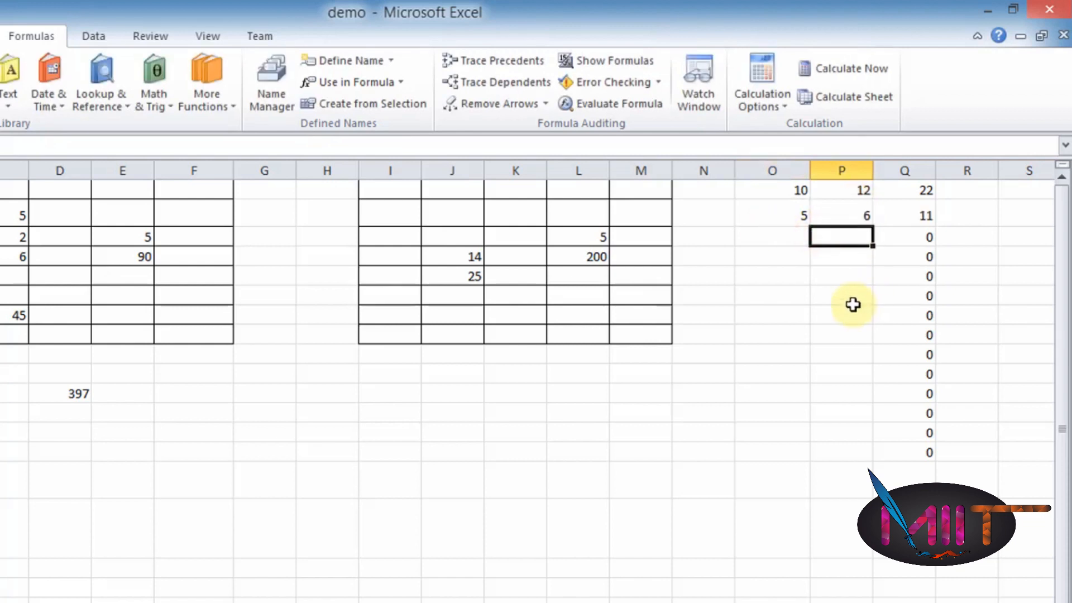
{"action": "type", "text": "42"}
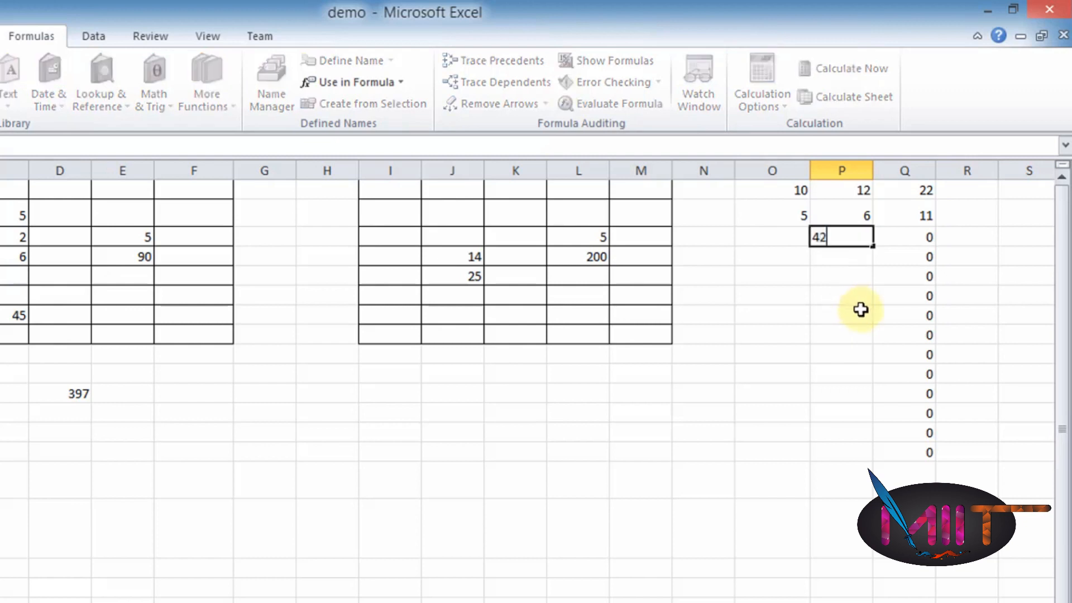
Enter 25 in cell P5 and 4 in cell O5
{"action": "left_click", "coordinate": [847, 275]}
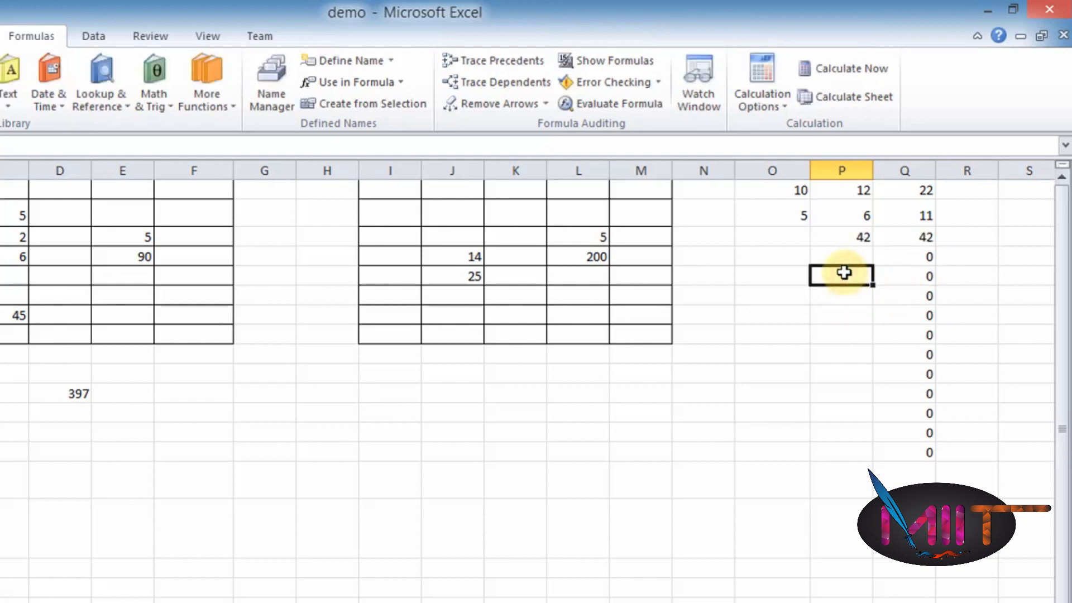
{"action": "type", "text": "25"}
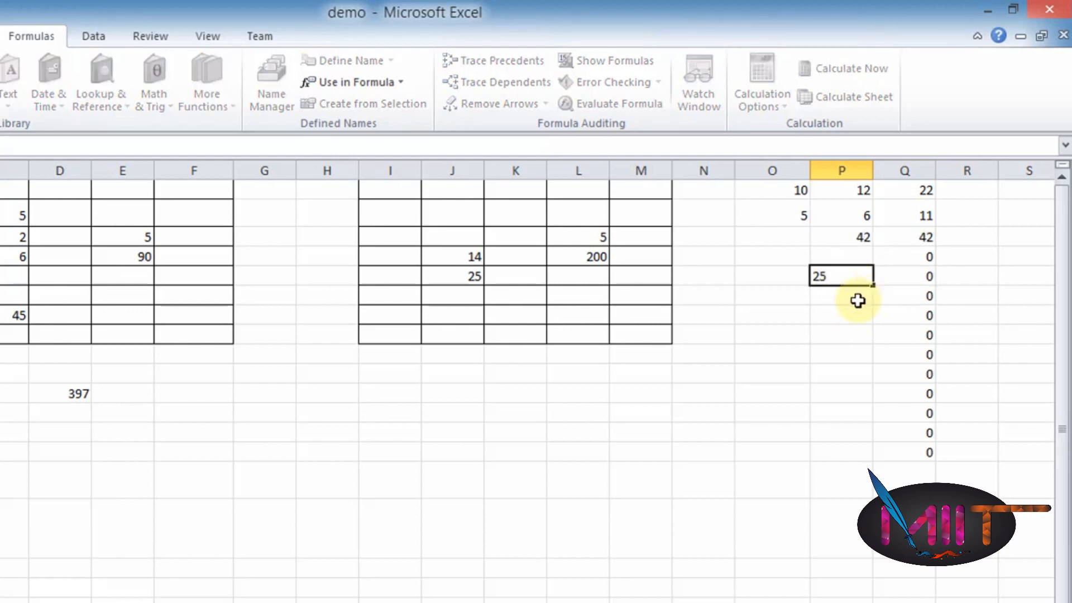
{"action": "key", "text": "Return"}
{"action": "left_click", "coordinate": [794, 279]}
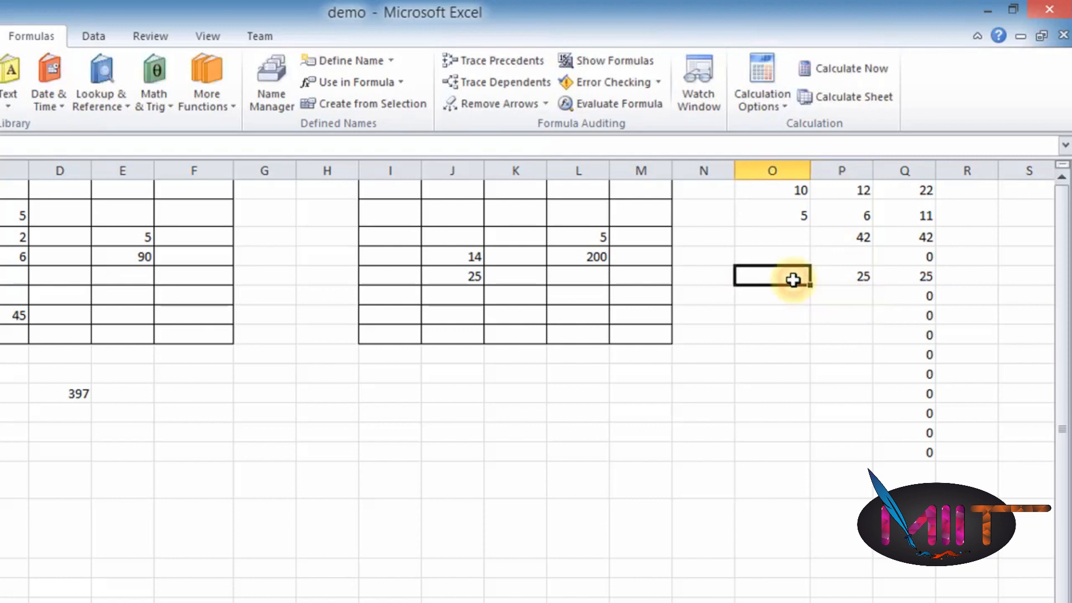
{"action": "type", "text": "4"}
Enter 60 in cell P7 and 85 in cell O7
{"action": "left_click", "coordinate": [834, 310]}
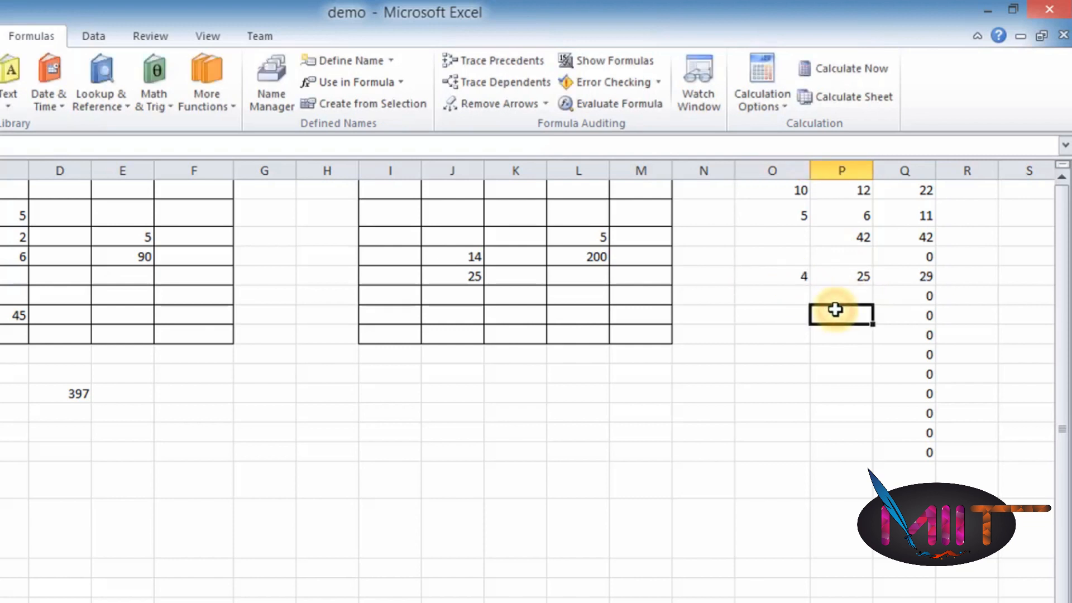
{"action": "type", "text": "60"}
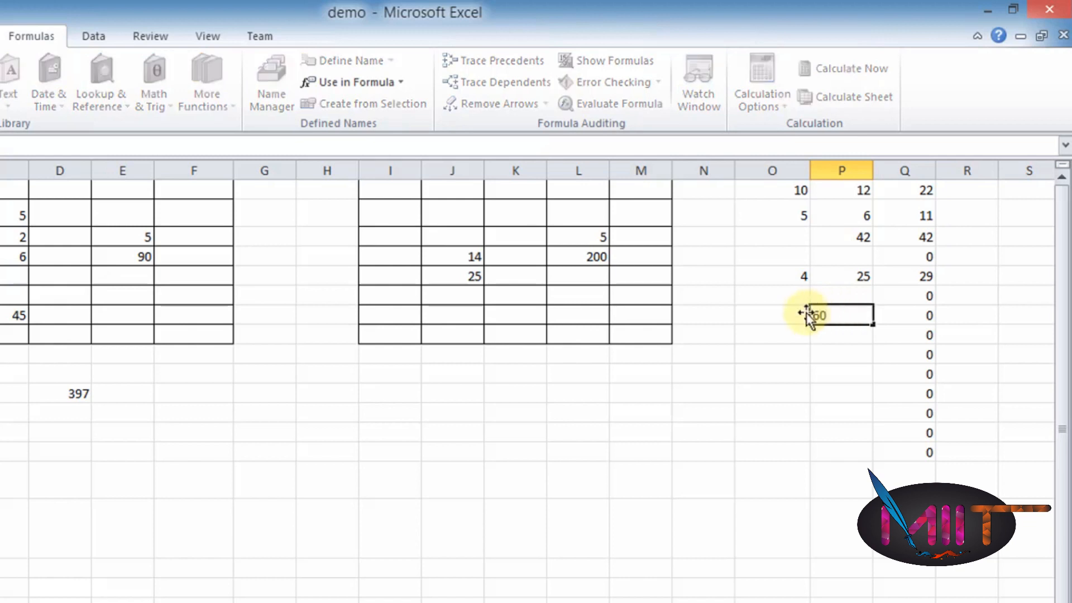
{"action": "left_click", "coordinate": [805, 314]}
{"action": "type", "text": "85"}
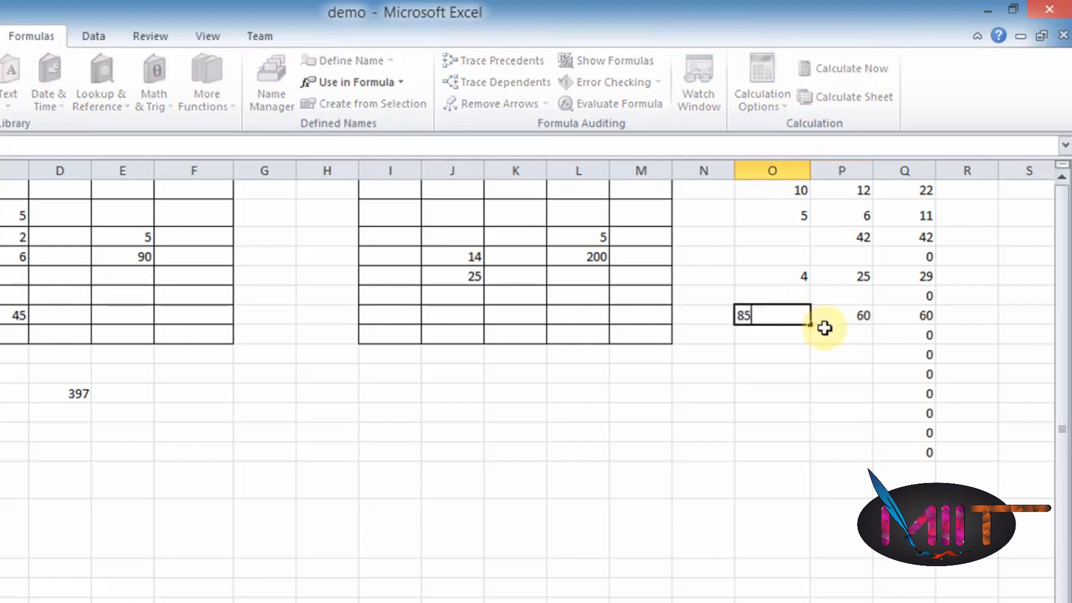
{"action": "left_click", "coordinate": [833, 391]}
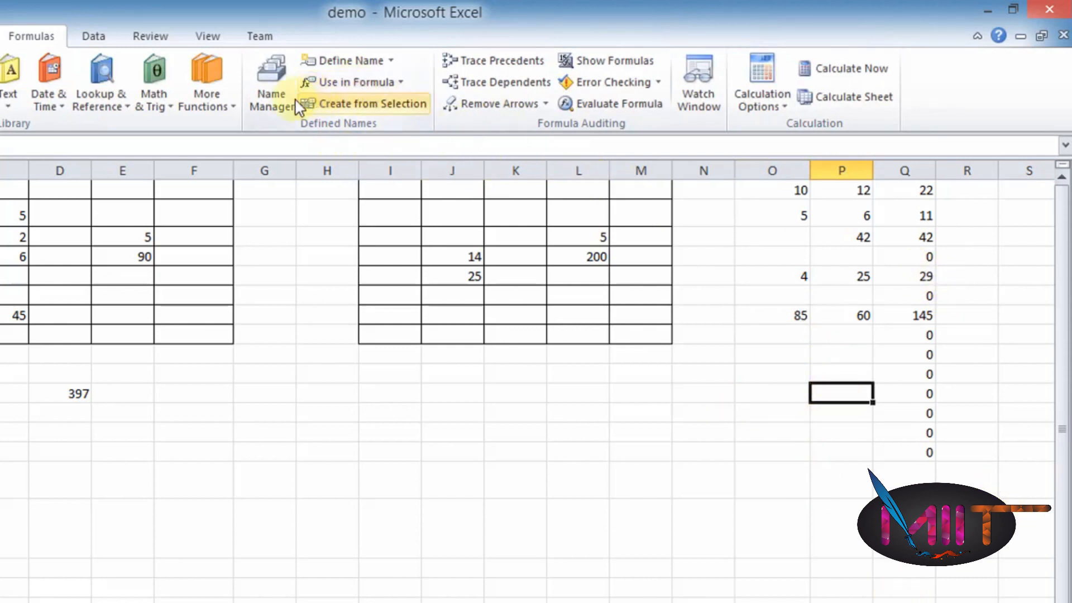
Rename the defined name first as first1 in the Name Manager
{"action": "left_click", "coordinate": [270, 85]}
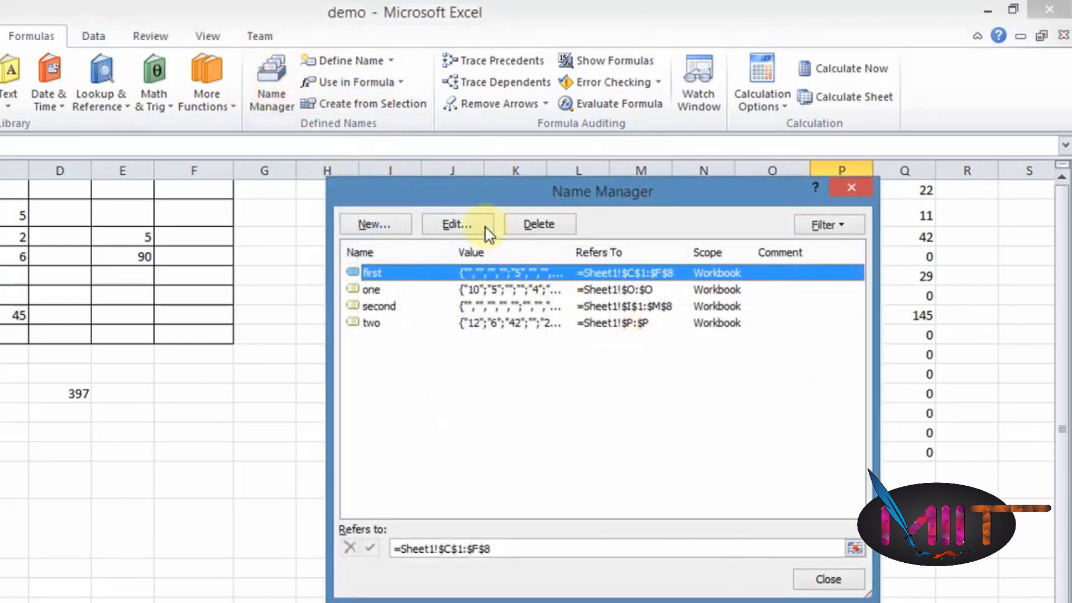
{"action": "left_click", "coordinate": [428, 277]}
{"action": "left_click", "coordinate": [441, 227]}
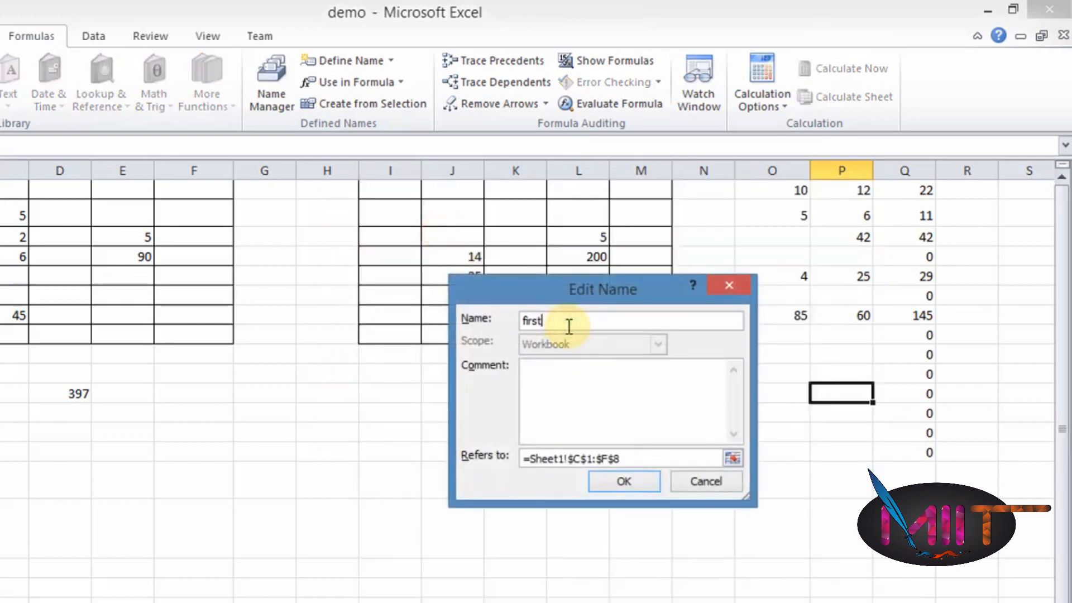
{"action": "type", "text": "1"}
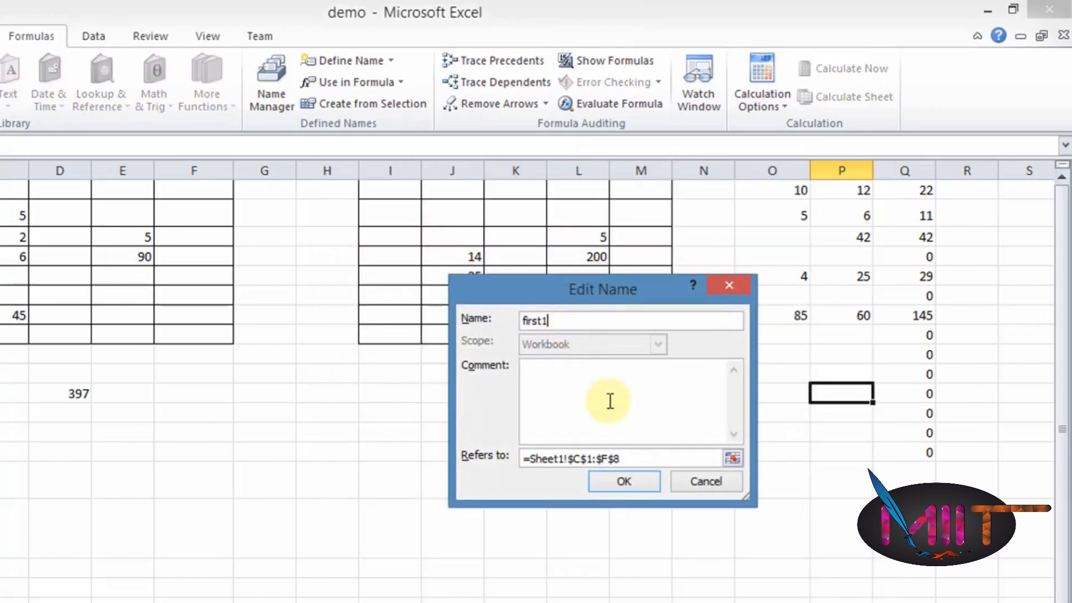
{"action": "left_click", "coordinate": [635, 475]}
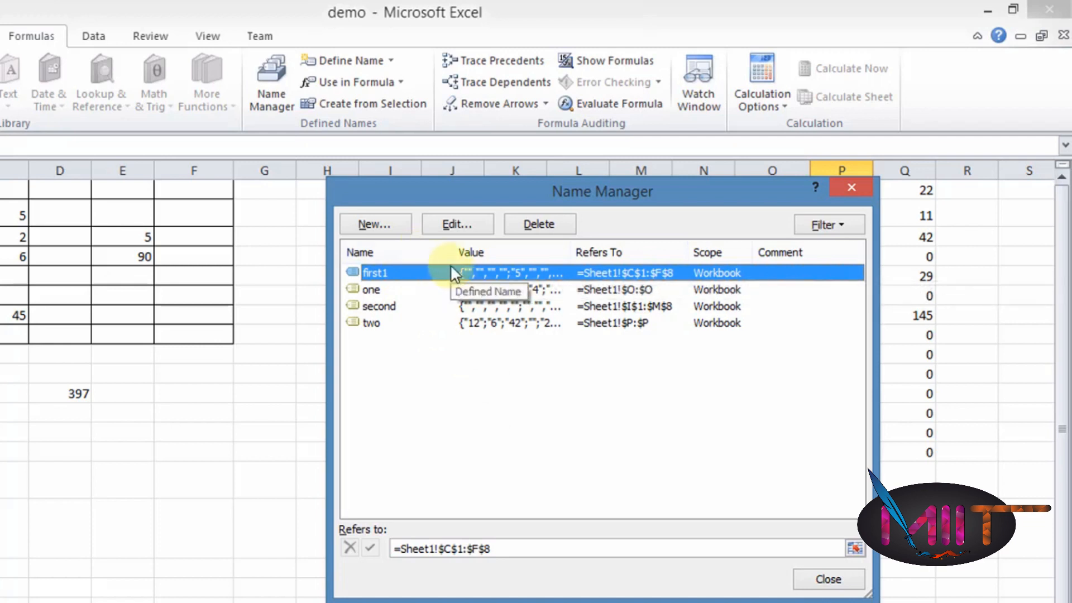
Delete the defined names first1 and second from the workbook
{"action": "left_click", "coordinate": [531, 225]}
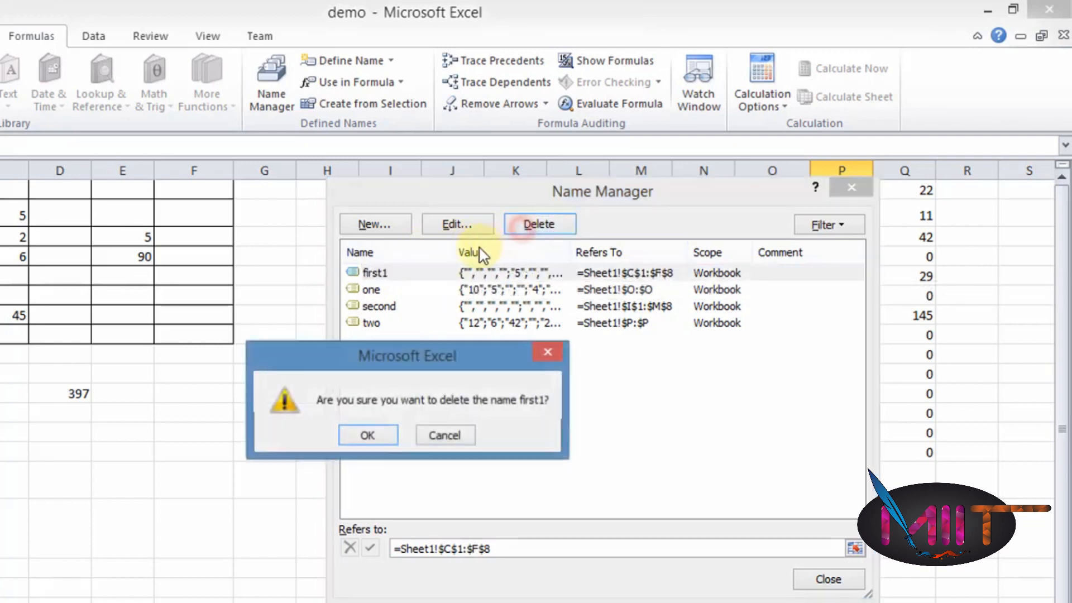
{"action": "left_click", "coordinate": [377, 435]}
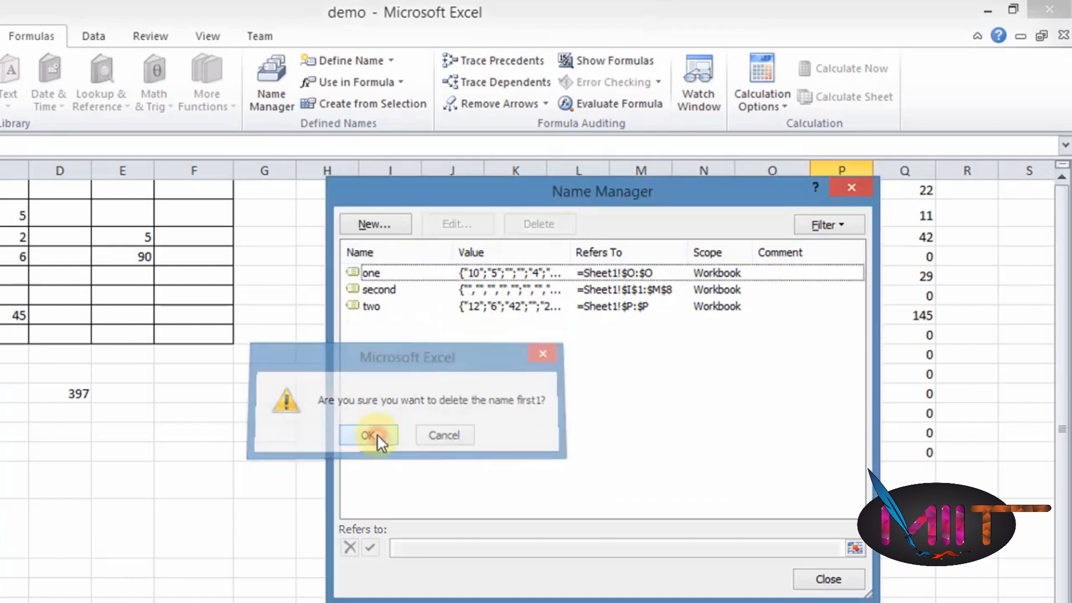
{"action": "left_click", "coordinate": [434, 290]}
{"action": "left_click", "coordinate": [546, 230]}
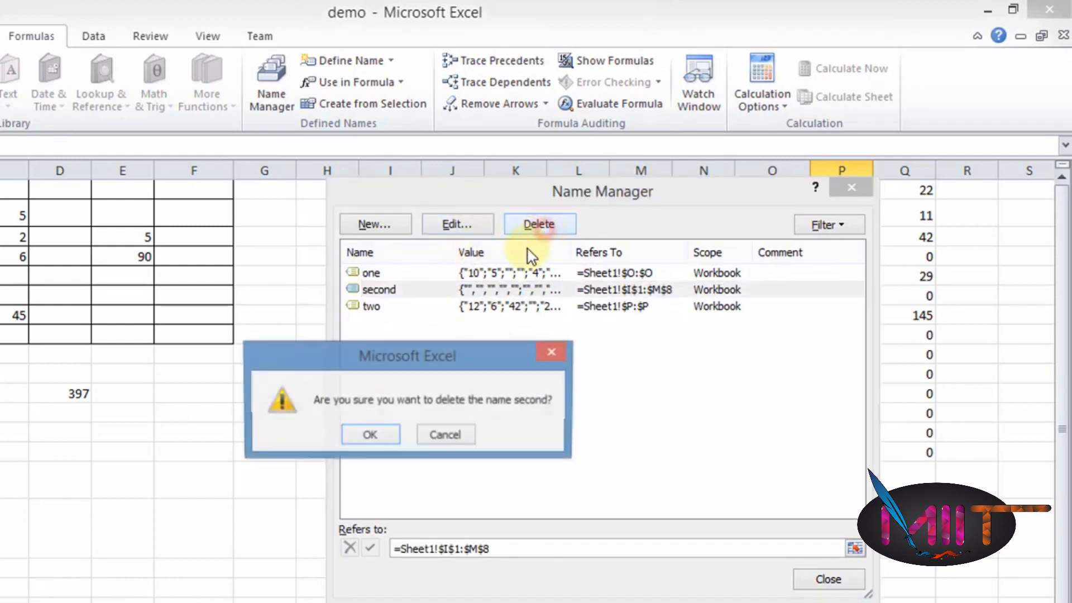
{"action": "left_click", "coordinate": [375, 435]}
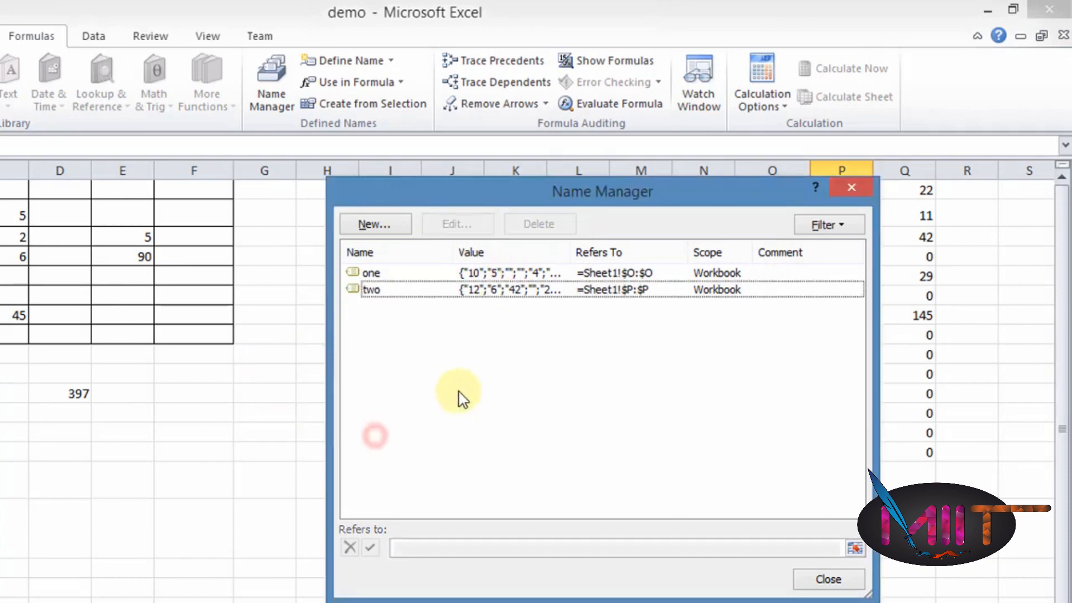
Delete the defined names two and one, and close the Name Manager
{"action": "left_click", "coordinate": [486, 290]}
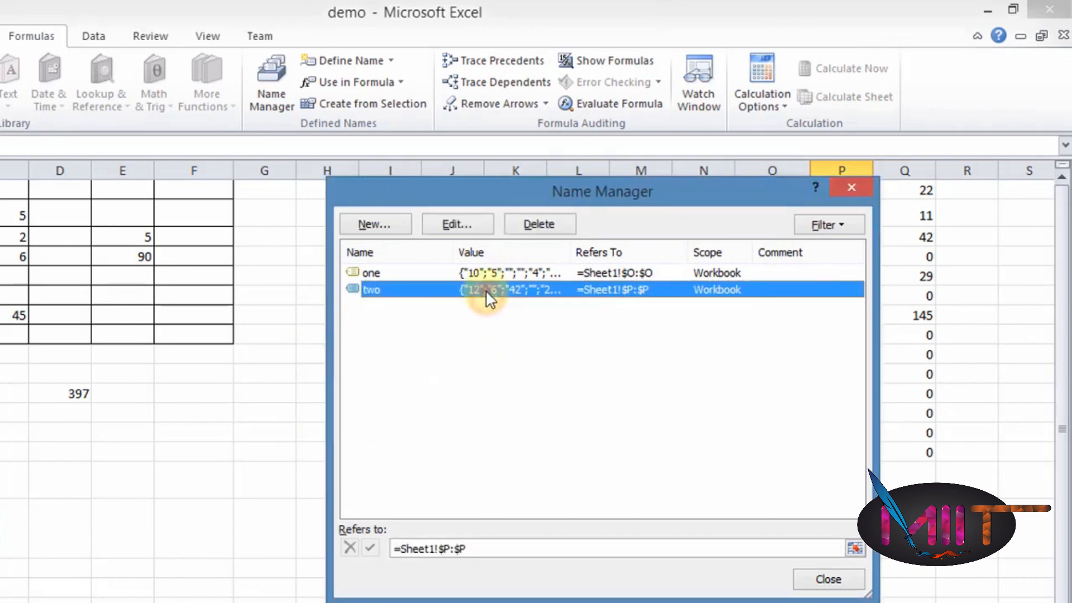
{"action": "left_click", "coordinate": [537, 224]}
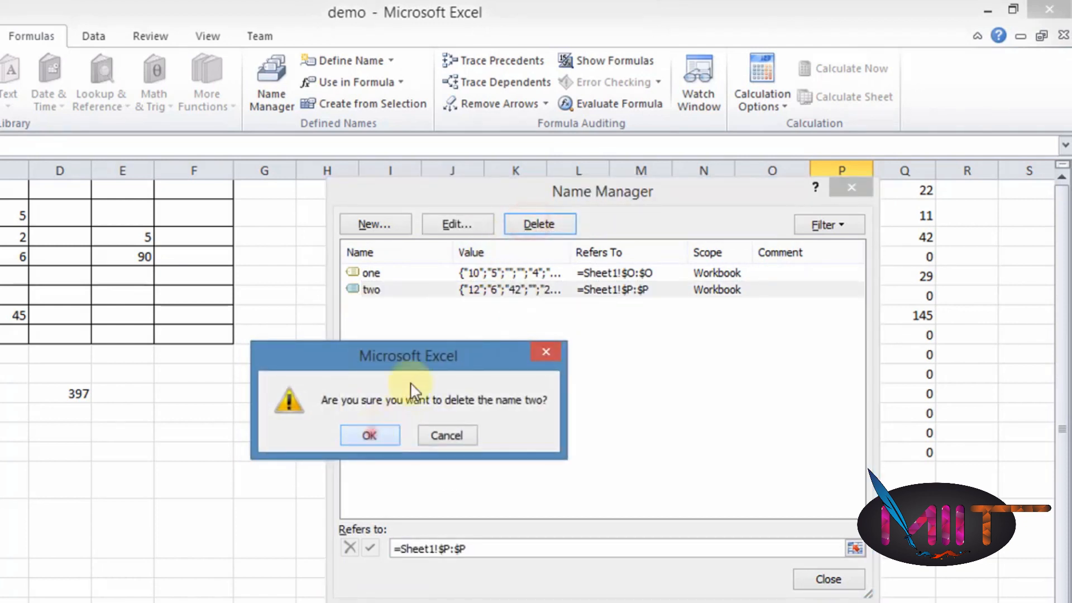
{"action": "left_click", "coordinate": [371, 435]}
{"action": "left_click", "coordinate": [506, 279]}
{"action": "left_click", "coordinate": [512, 229]}
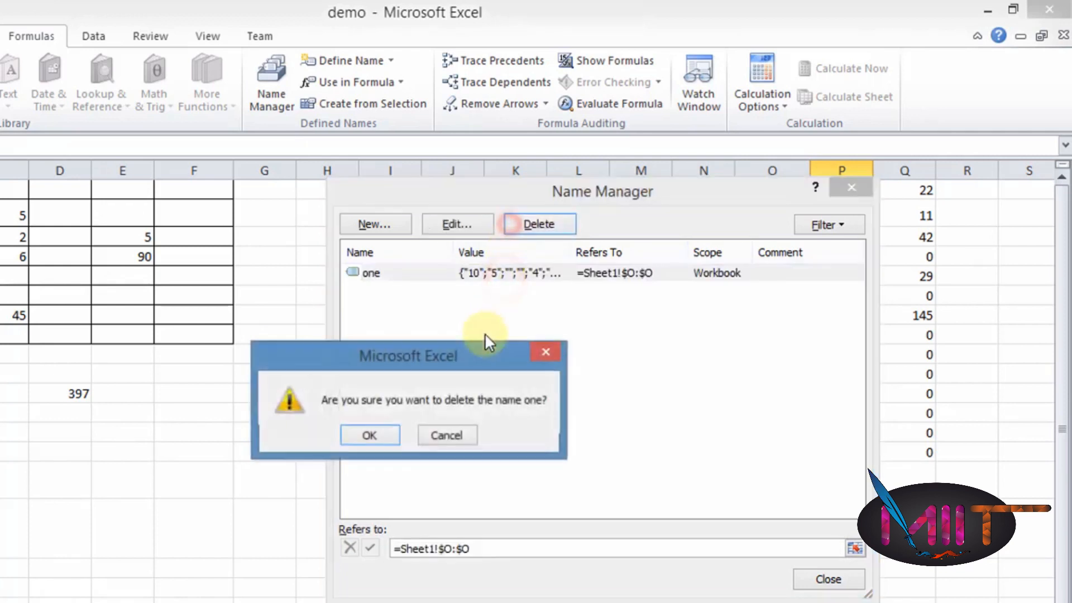
{"action": "left_click", "coordinate": [383, 437]}
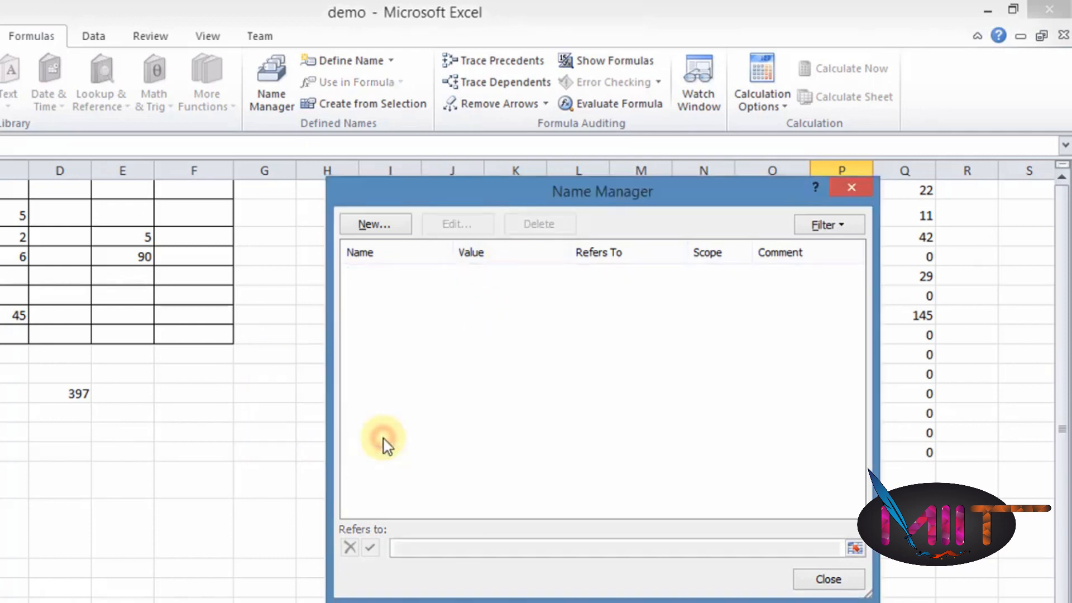
{"action": "left_click", "coordinate": [444, 399]}
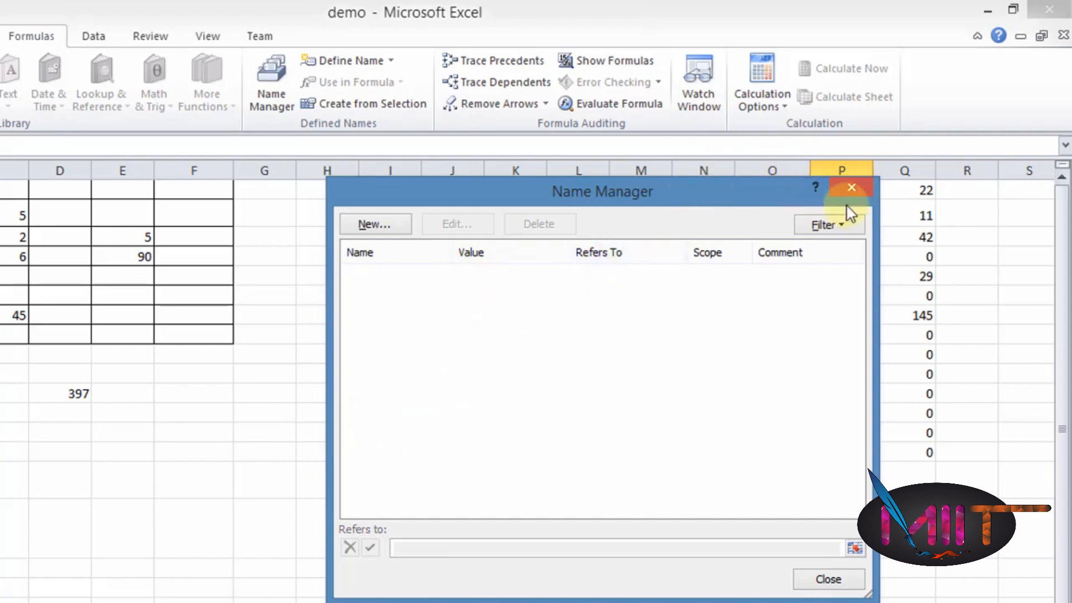
{"action": "left_click", "coordinate": [852, 187]}
Remove all cell borders from the range C1:R15 on Sheet1
{"action": "left_click", "coordinate": [578, 374]}
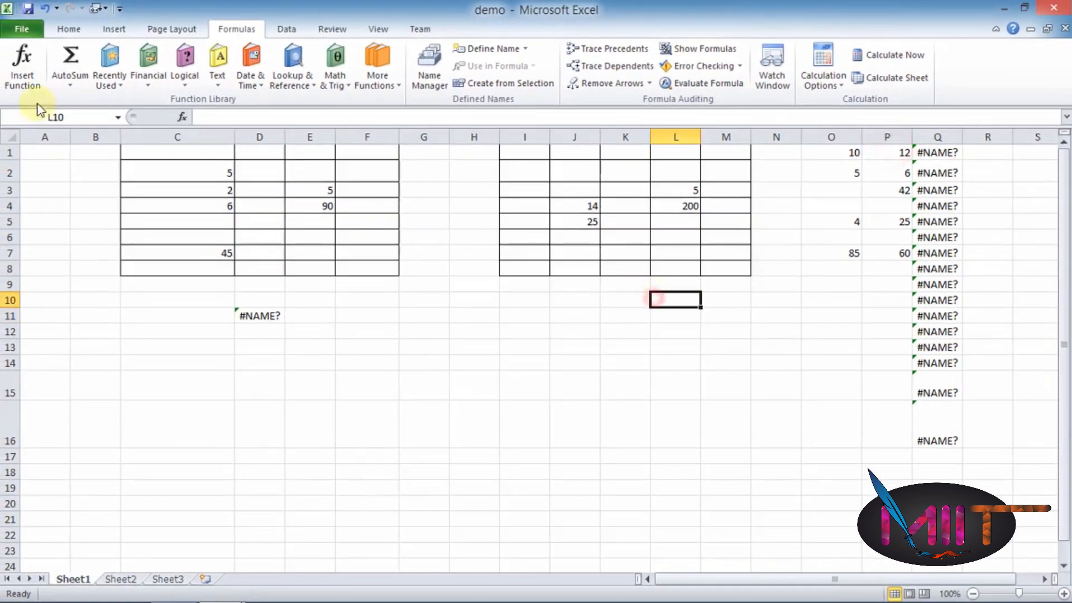
{"action": "left_click_drag", "start_coordinate": [158, 152], "coordinate": [994, 371]}
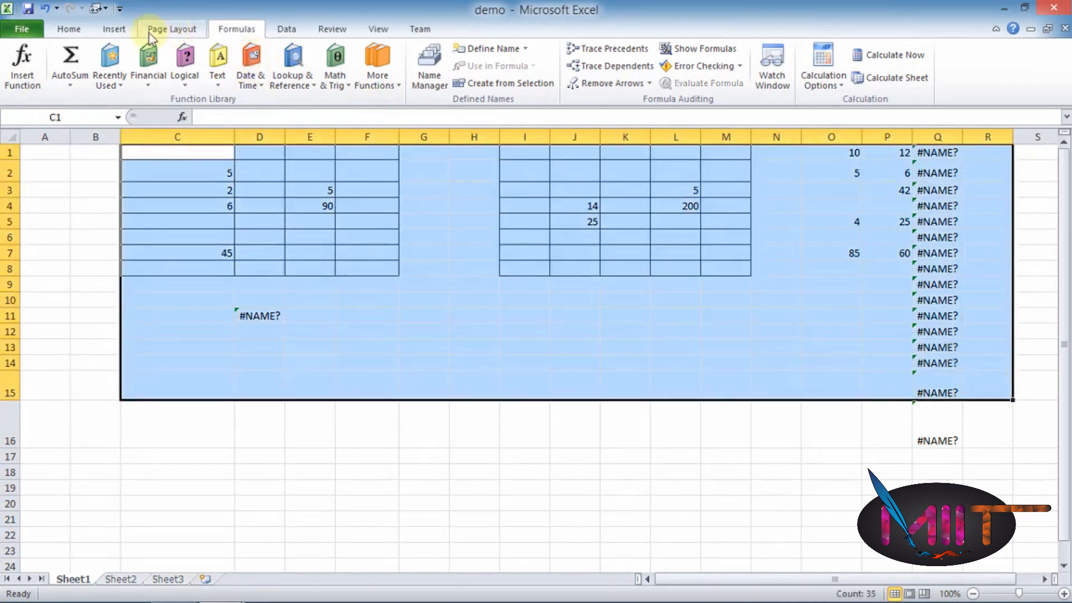
{"action": "left_click", "coordinate": [69, 29]}
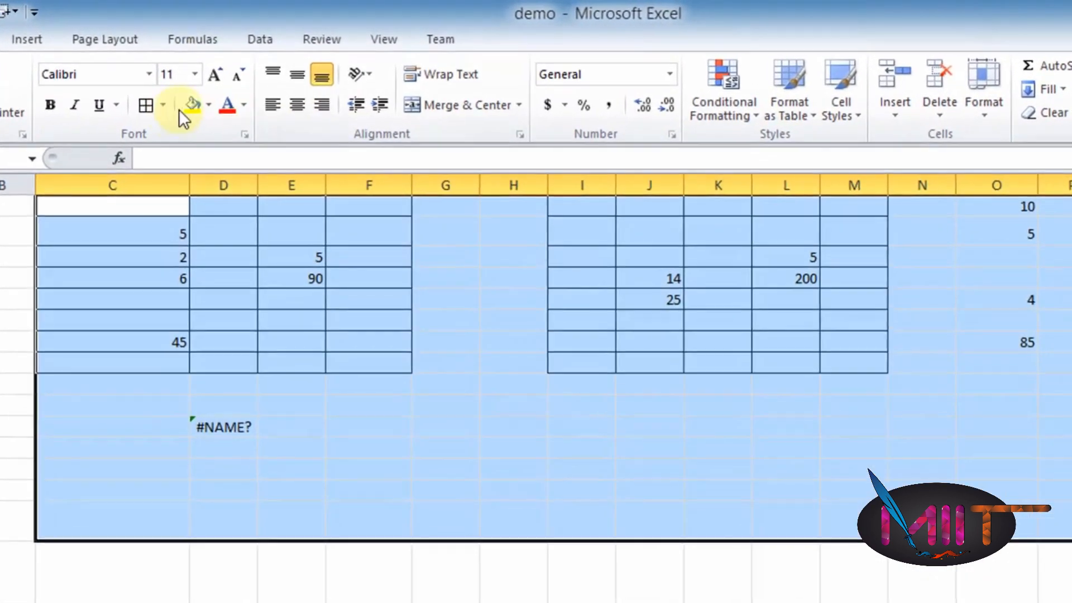
{"action": "left_click", "coordinate": [165, 106]}
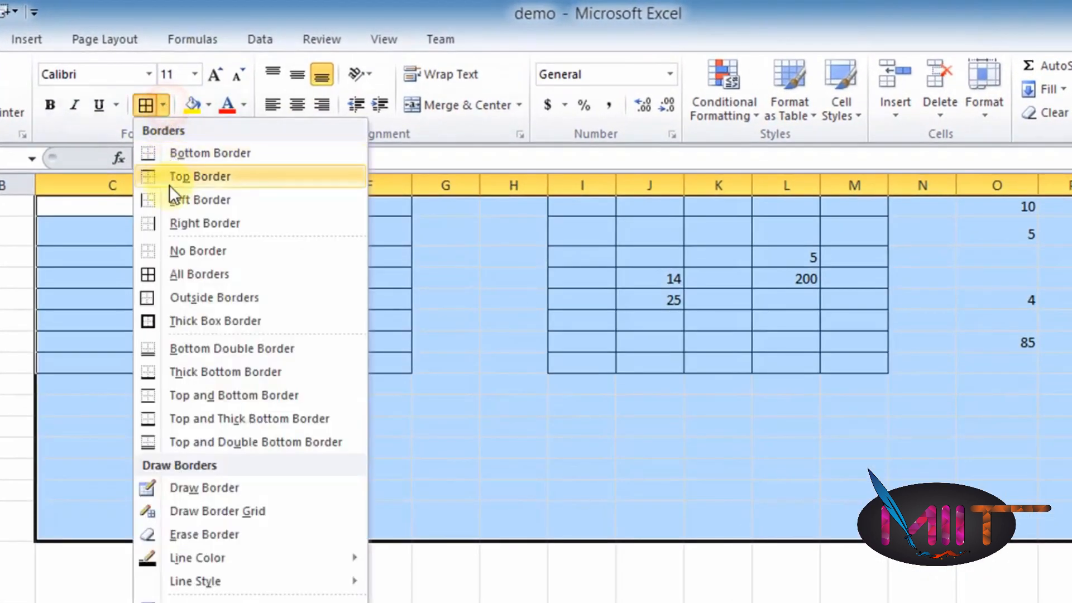
{"action": "left_click", "coordinate": [163, 251]}
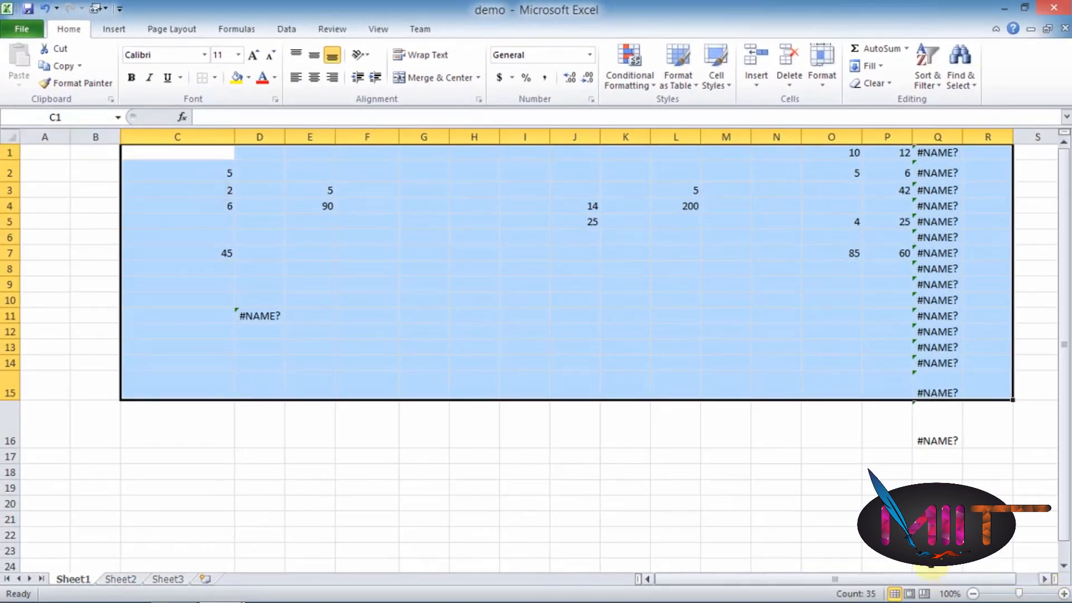
{"action": "left_click", "coordinate": [539, 423]}
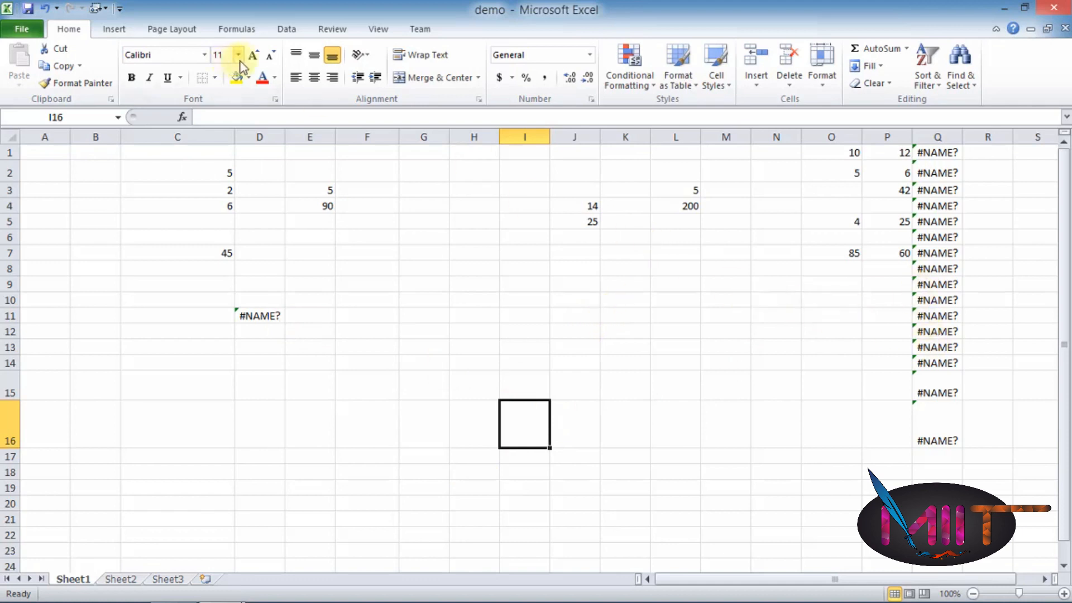
On Sheet2, trace the precedents of the sales total formula in cell J10
{"action": "left_click", "coordinate": [240, 29]}
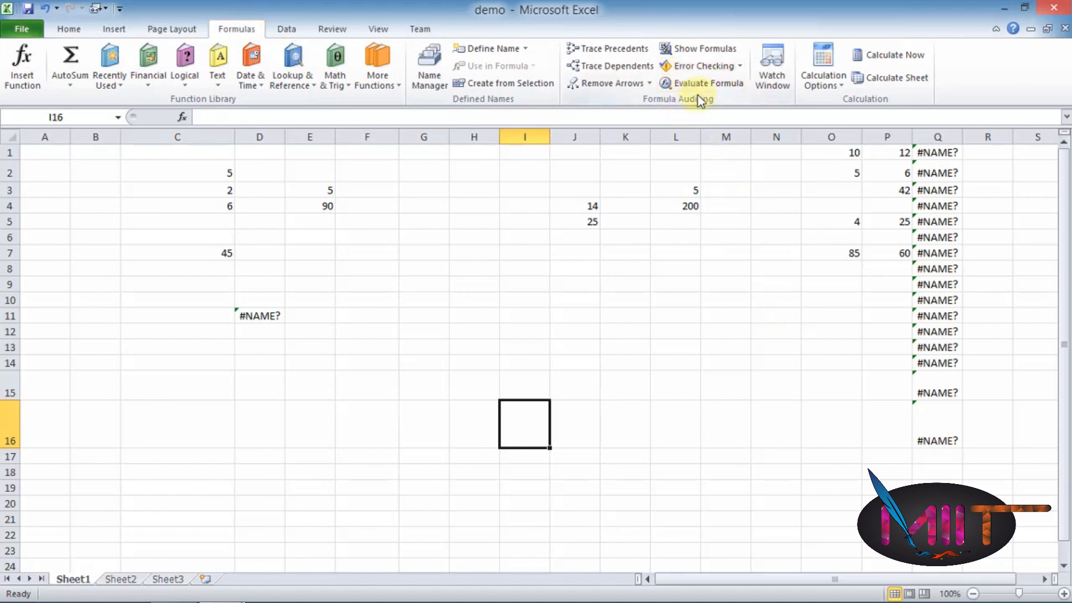
{"action": "key", "text": "ctrl+Page_Down"}
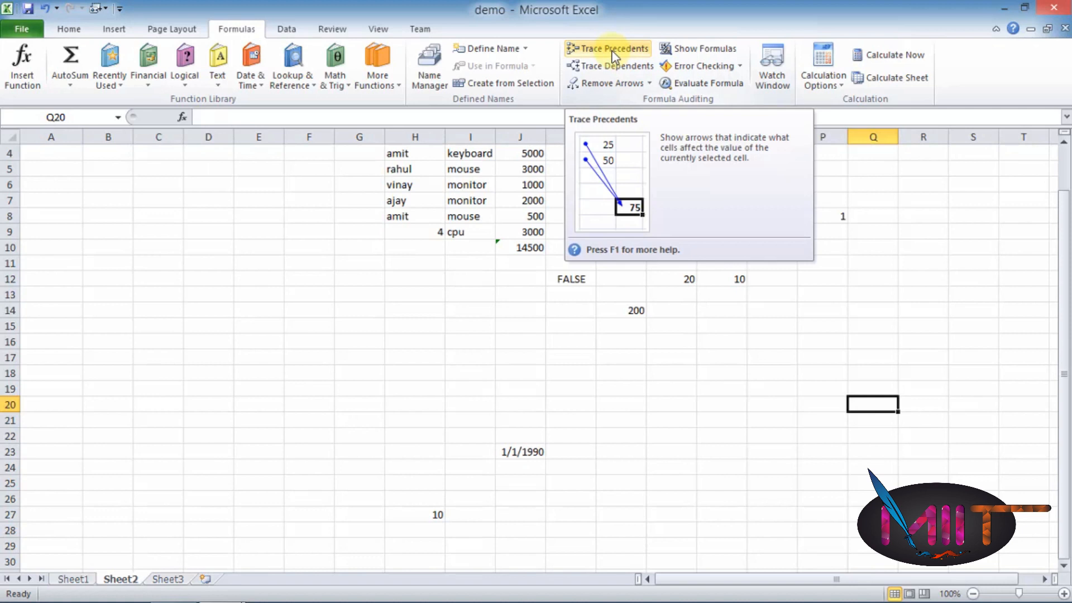
{"action": "left_click", "coordinate": [529, 249]}
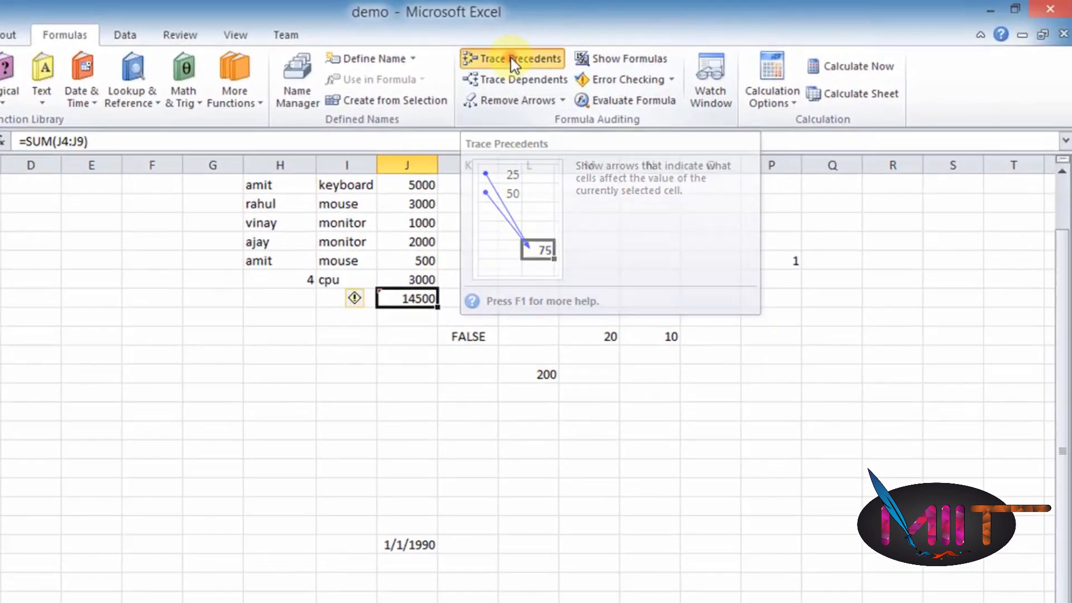
{"action": "left_click", "coordinate": [513, 59]}
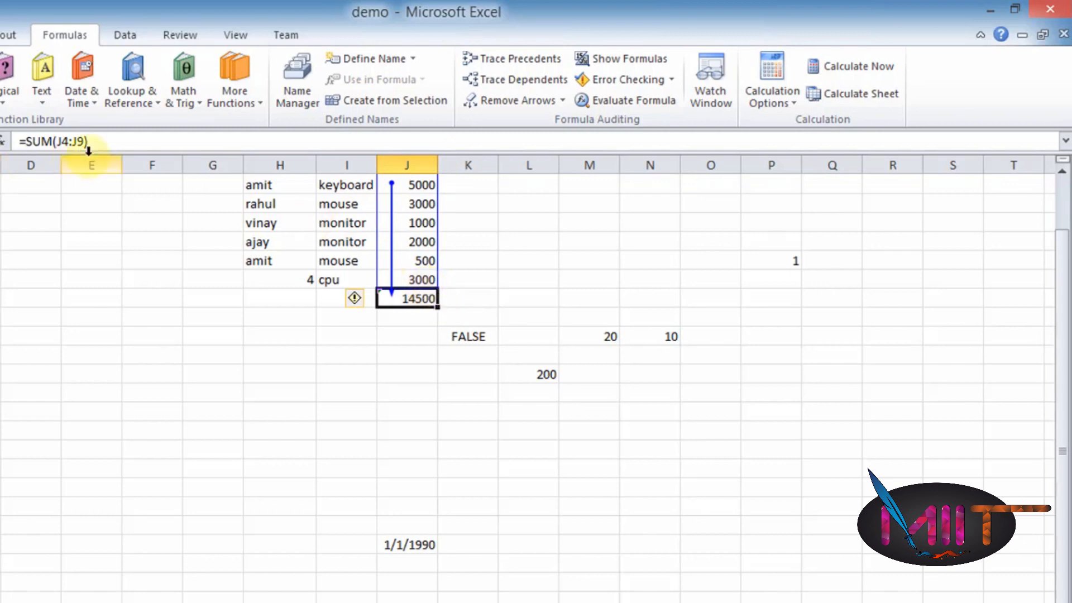
{"action": "left_click", "coordinate": [484, 372]}
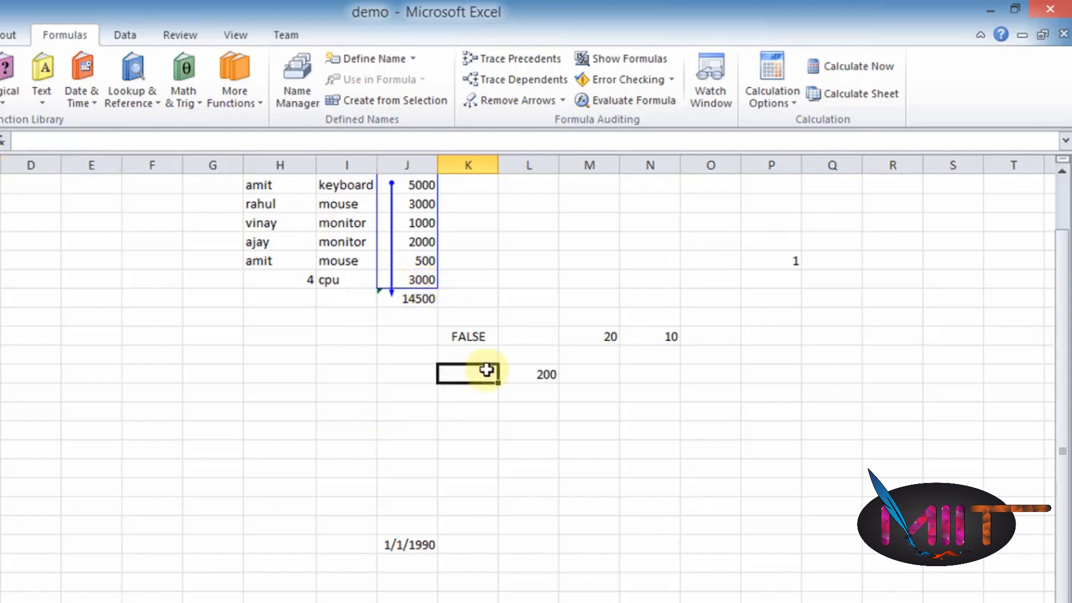
{"action": "left_click", "coordinate": [413, 300]}
{"action": "left_click", "coordinate": [544, 447]}
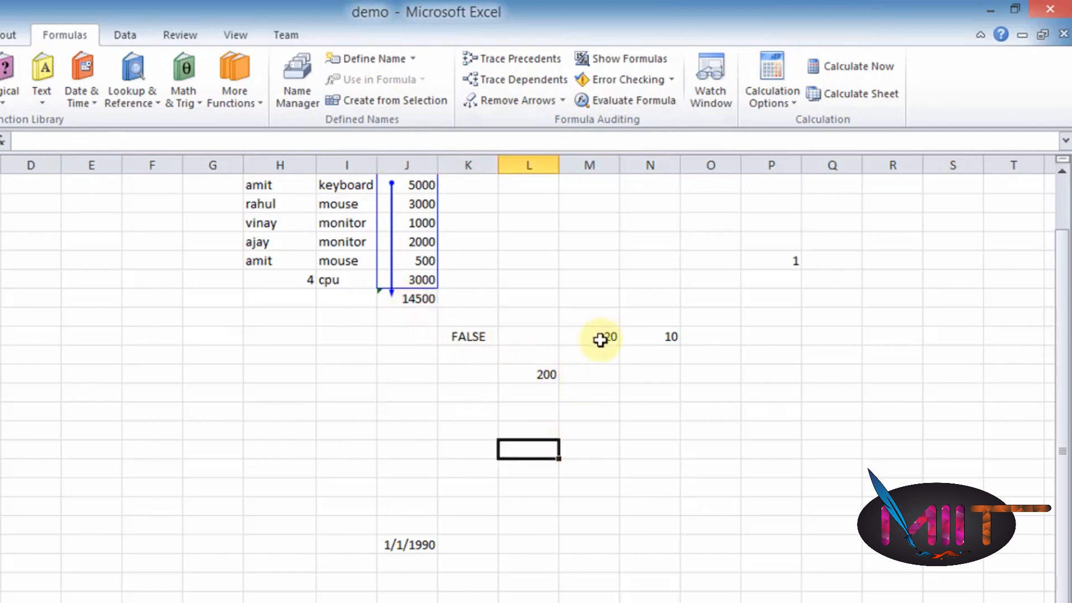
Trace the dependents of cell M12, and remove all the trace arrows from the sheet
{"action": "left_click", "coordinate": [598, 336]}
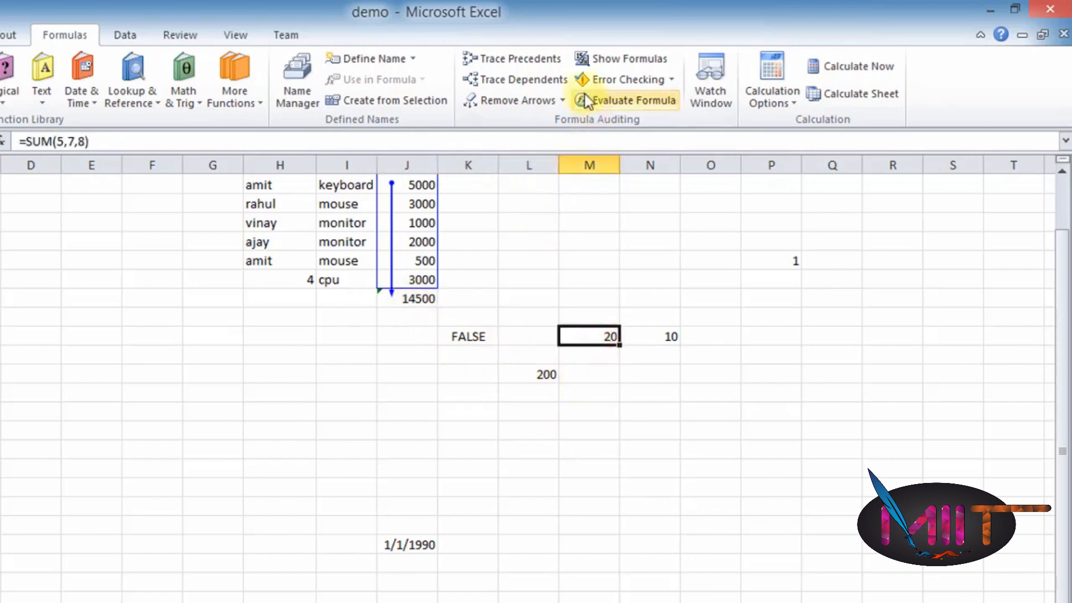
{"action": "left_click", "coordinate": [551, 86]}
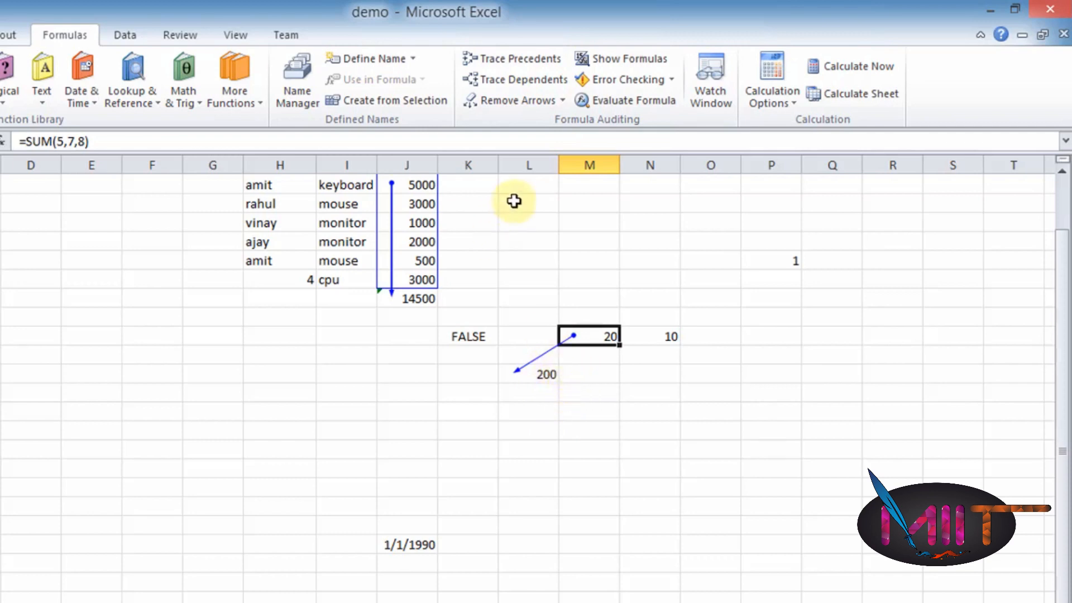
{"action": "left_click", "coordinate": [528, 106]}
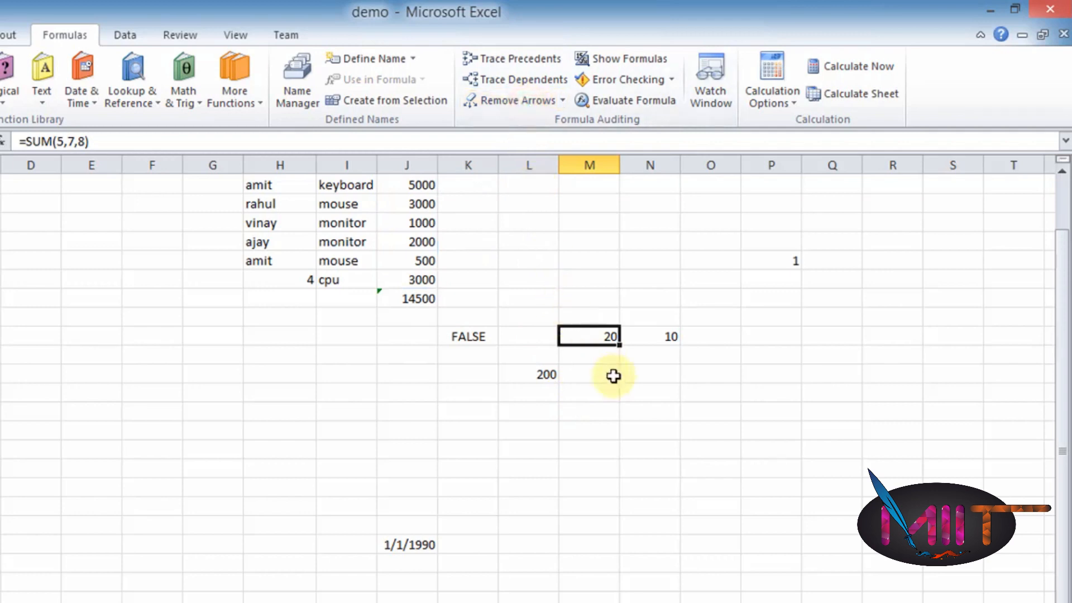
Trace the precedents of the PRODUCT formula in cell L14, and remove the arrows
{"action": "left_click", "coordinate": [535, 380]}
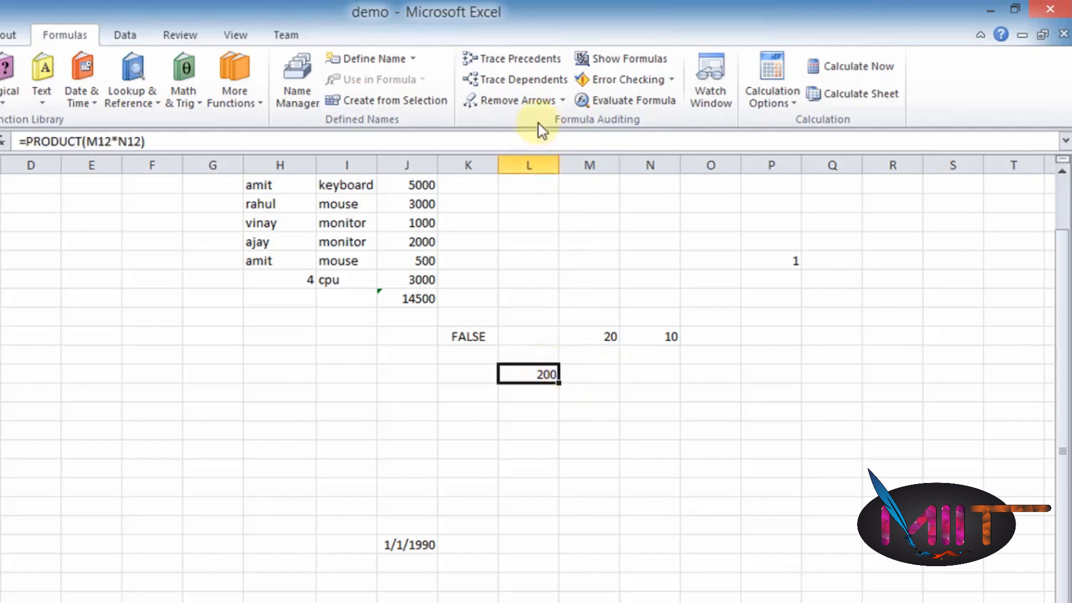
{"action": "left_click", "coordinate": [508, 63]}
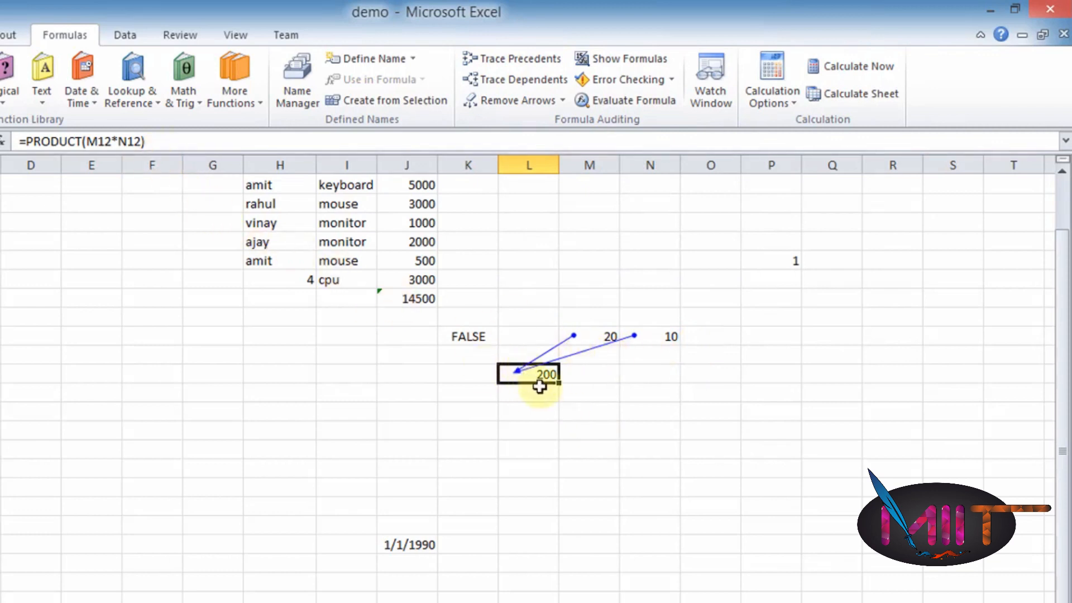
{"action": "left_click", "coordinate": [529, 104]}
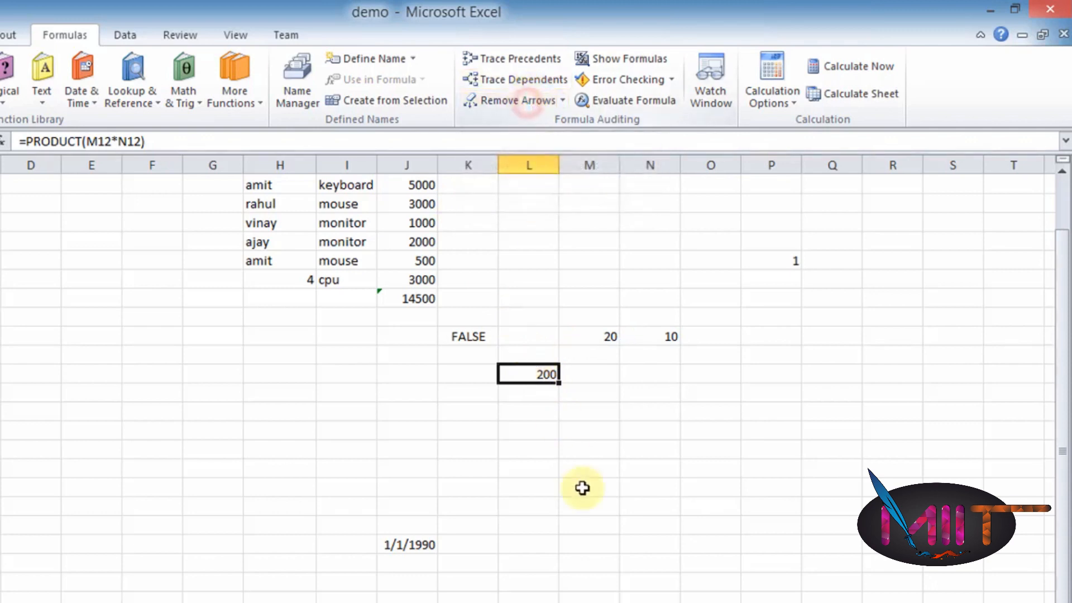
{"action": "left_click", "coordinate": [598, 517]}
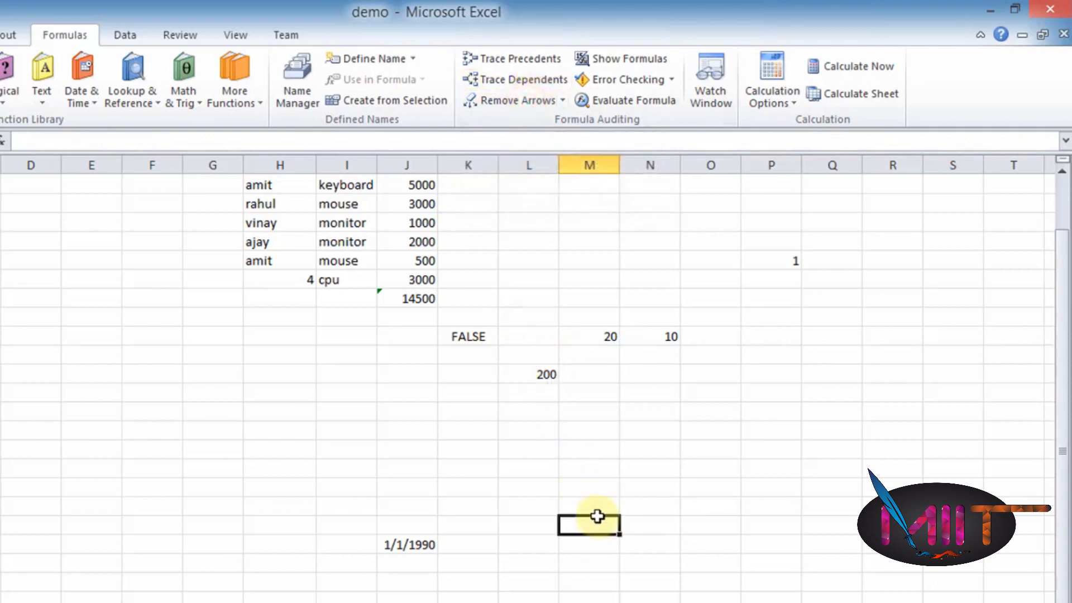
Show the formulas in the cells of Sheet2, look through them, and switch back to displaying values
{"action": "left_click", "coordinate": [629, 61]}
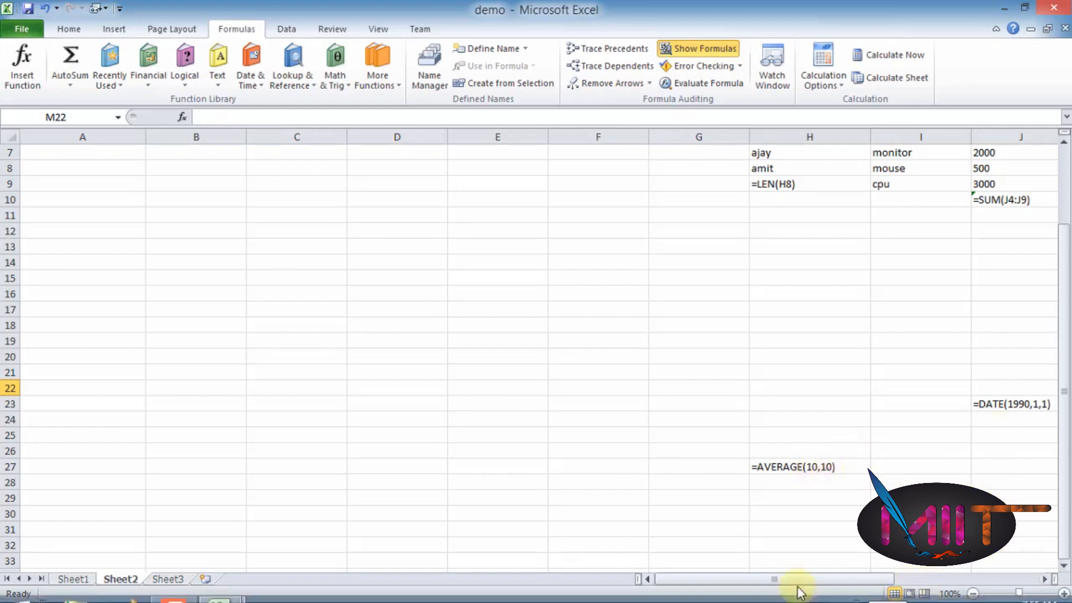
{"action": "left_click_drag", "start_coordinate": [815, 575], "coordinate": [863, 578]}
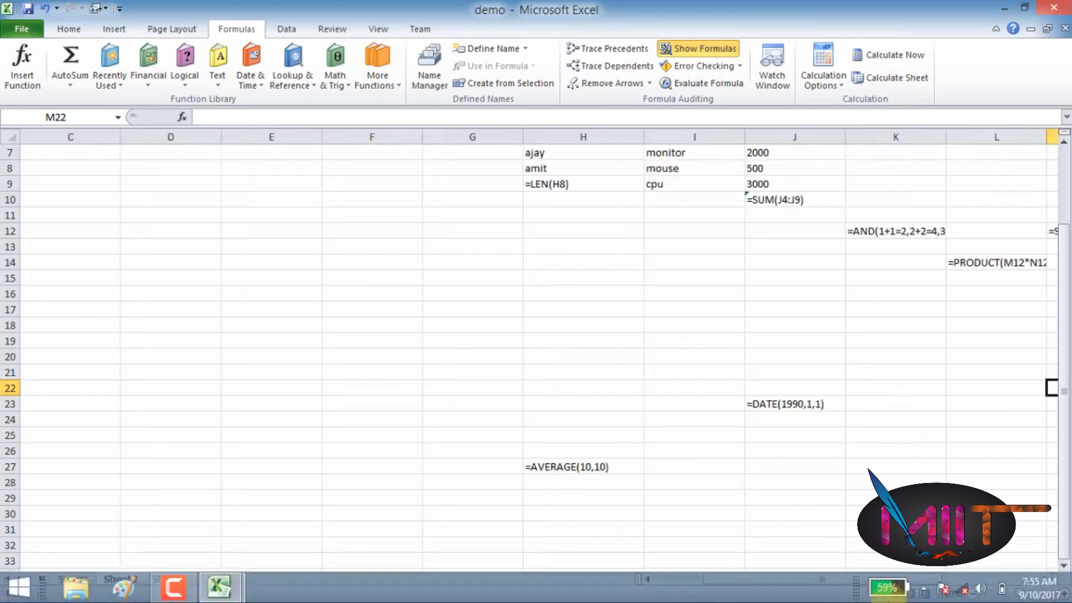
{"action": "left_click_drag", "start_coordinate": [899, 587], "coordinate": [998, 588]}
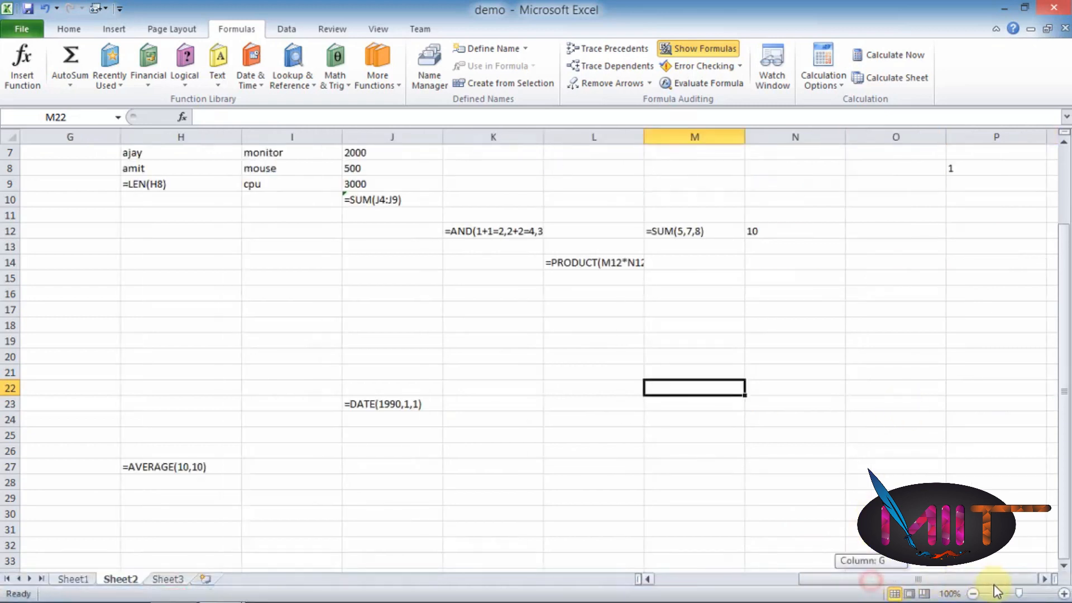
{"action": "scroll", "coordinate": [727, 347], "scroll_direction": "up", "scroll_amount": 2}
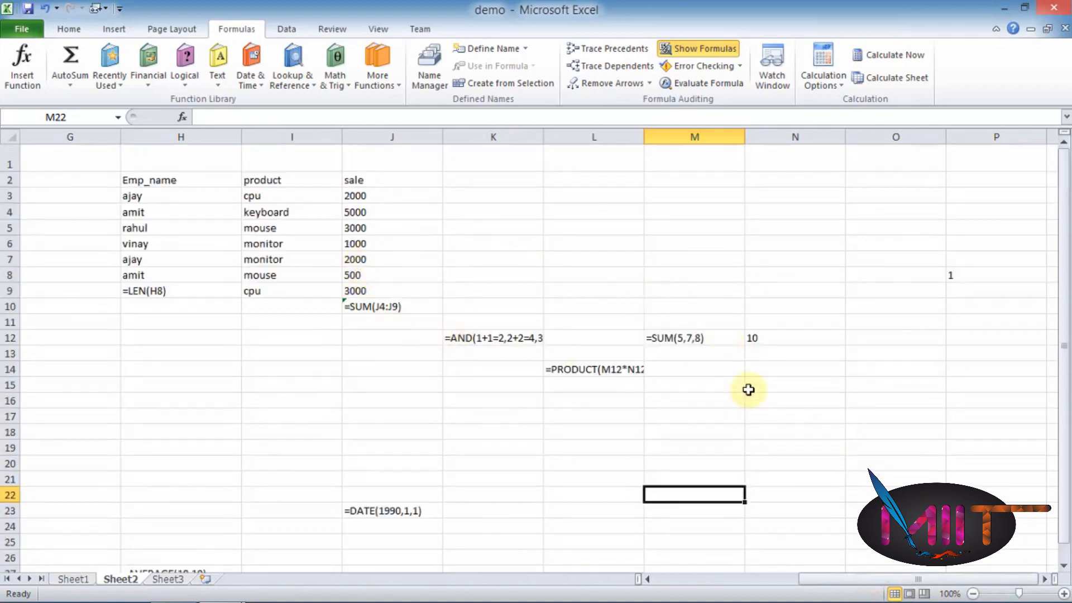
{"action": "left_click", "coordinate": [695, 52]}
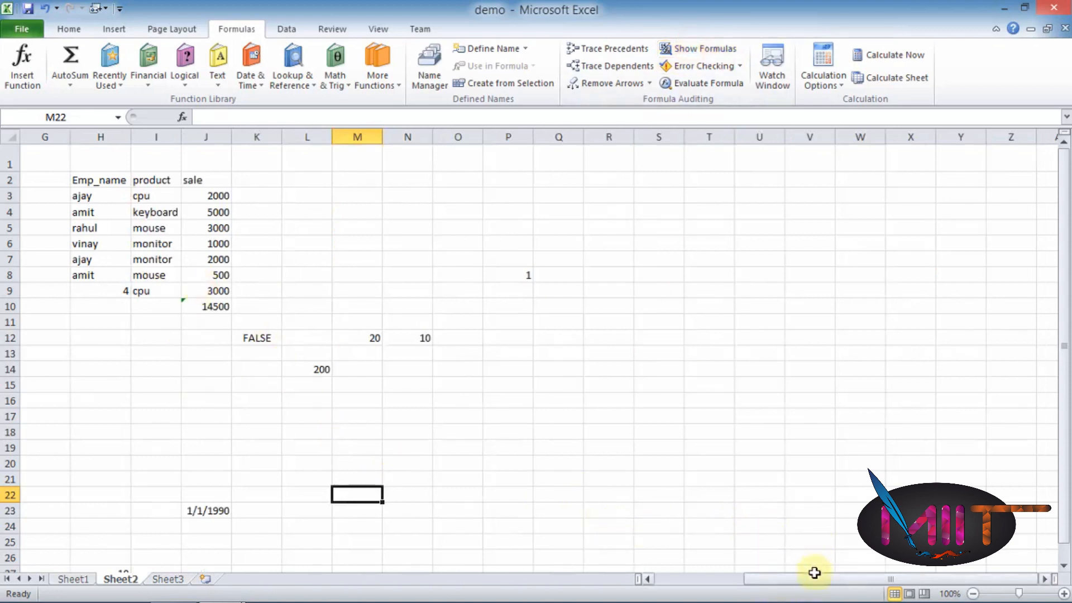
{"action": "left_click_drag", "start_coordinate": [814, 573], "coordinate": [756, 576]}
{"action": "left_click", "coordinate": [713, 509]}
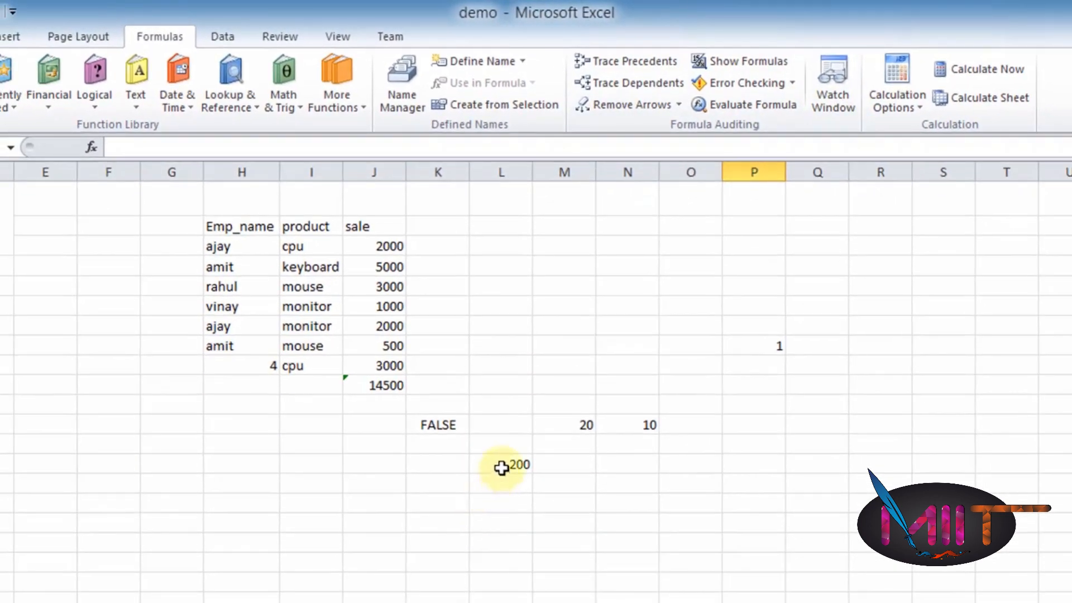
Evaluate the PRODUCT formula in cell L14 step by step to its result, restart the evaluation, and close Evaluate Formula
{"action": "left_click", "coordinate": [502, 468]}
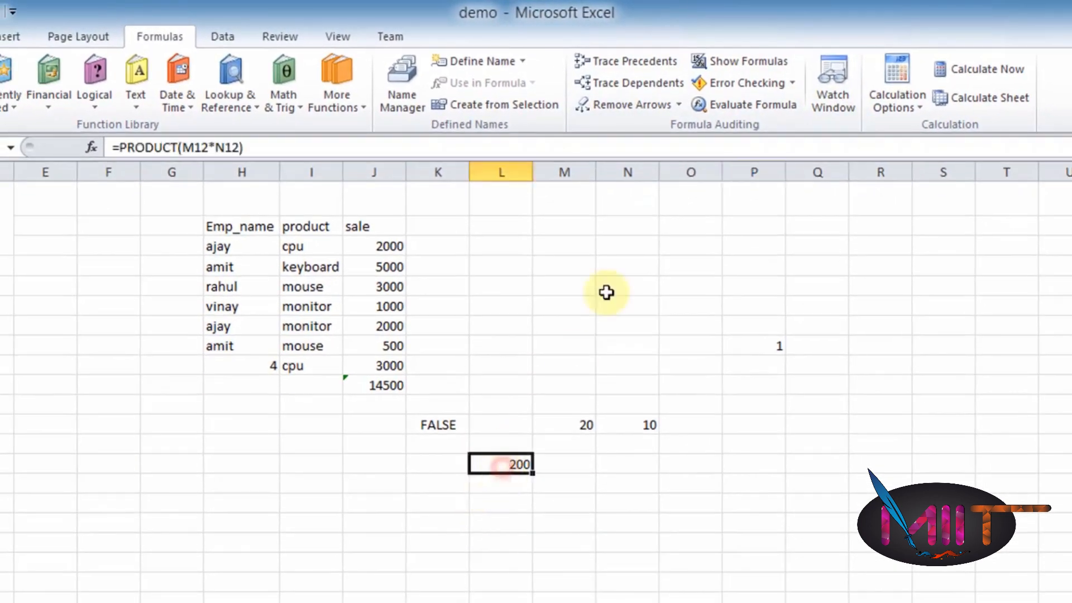
{"action": "left_click", "coordinate": [768, 102]}
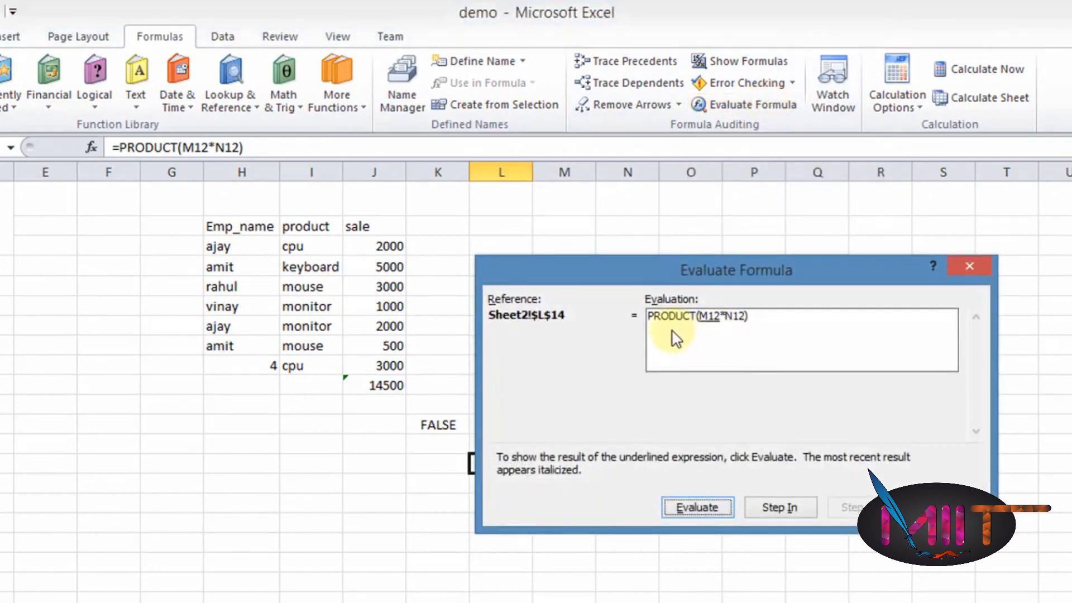
{"action": "left_click_drag", "start_coordinate": [651, 274], "coordinate": [850, 290]}
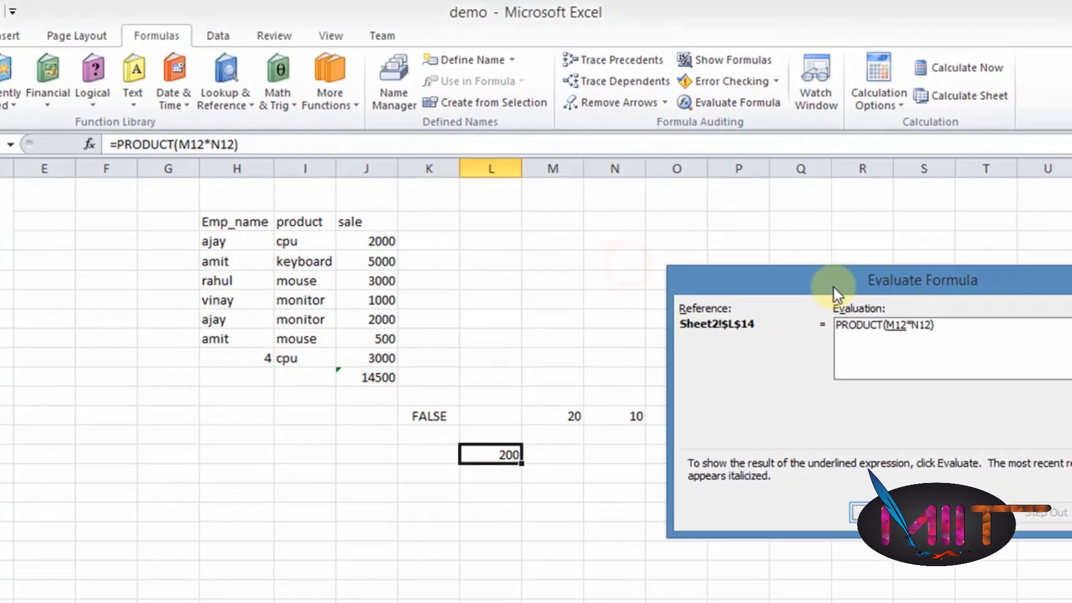
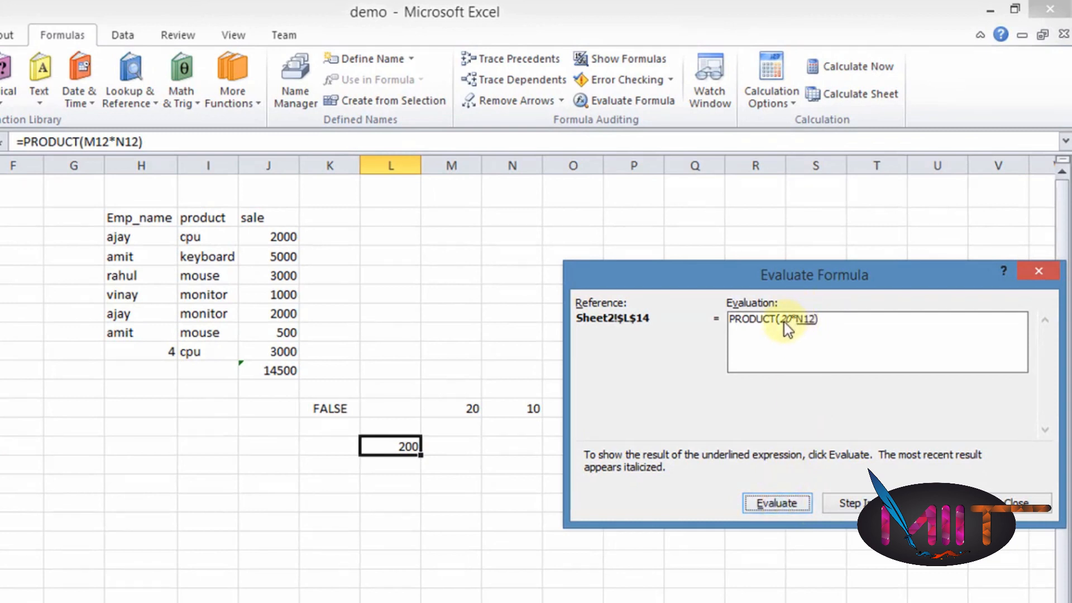
{"action": "left_click", "coordinate": [774, 512]}
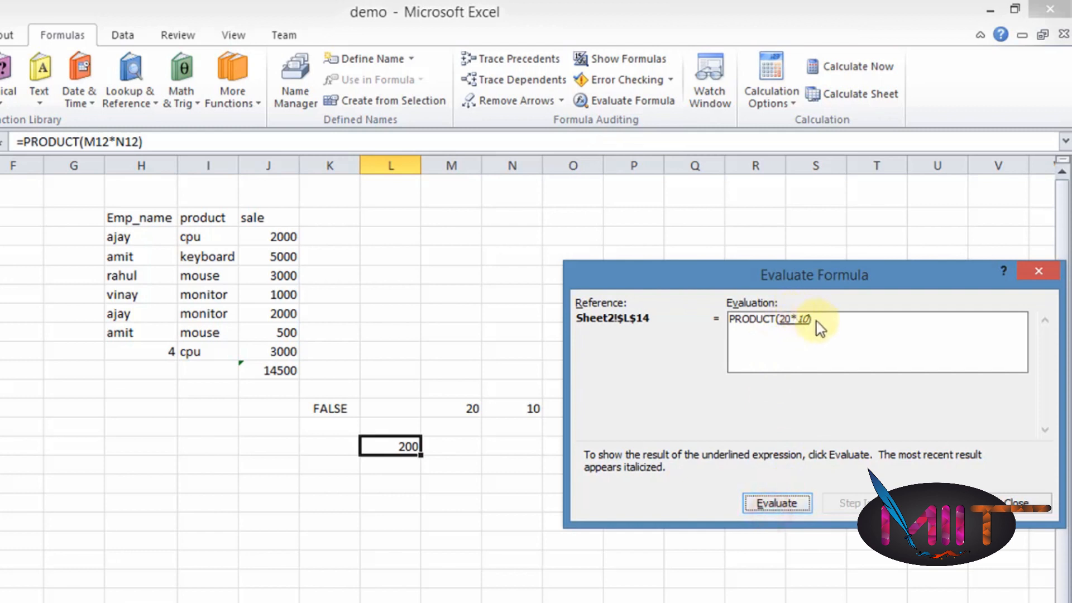
{"action": "left_click", "coordinate": [777, 510]}
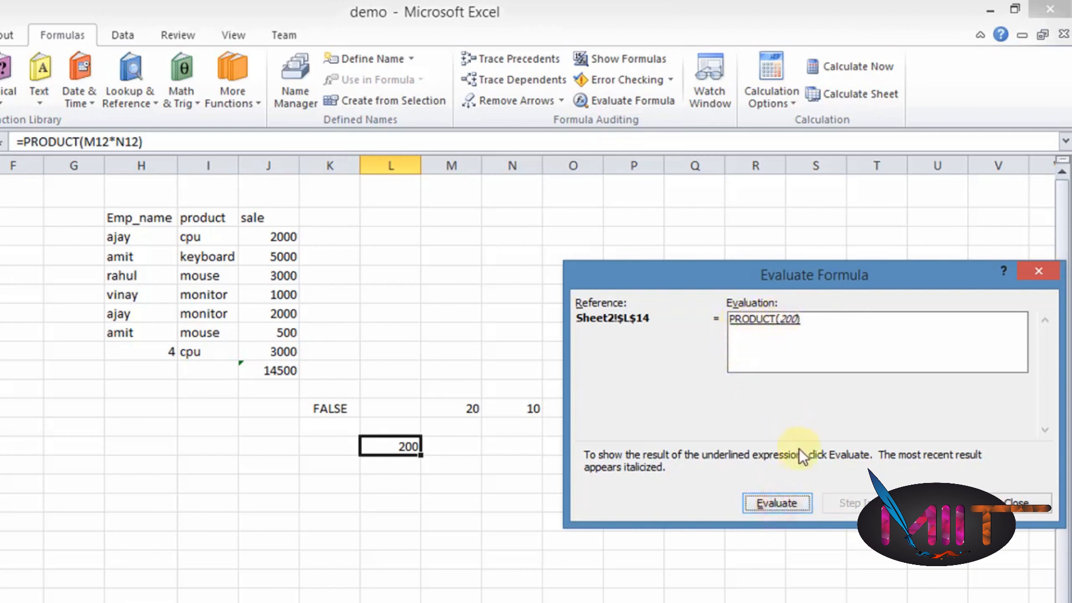
{"action": "left_click", "coordinate": [790, 505]}
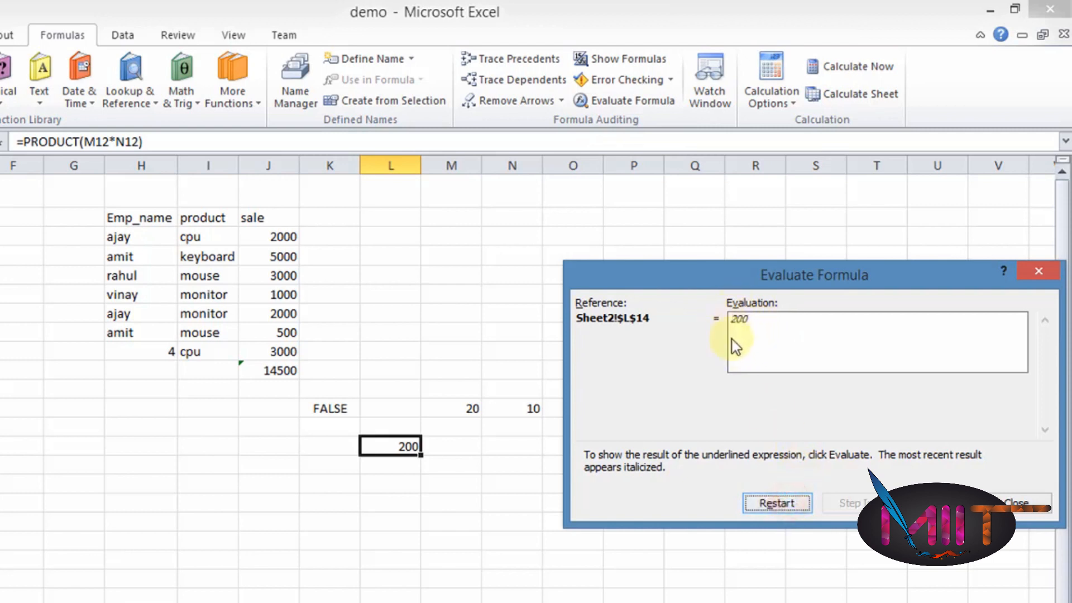
{"action": "left_click", "coordinate": [789, 502]}
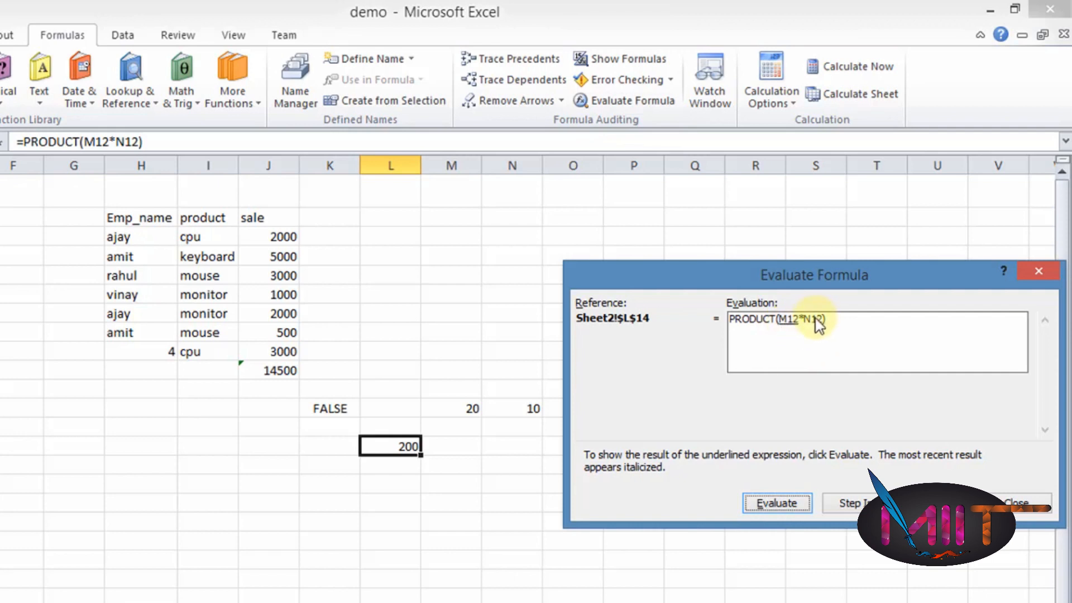
{"action": "left_click", "coordinate": [1053, 272]}
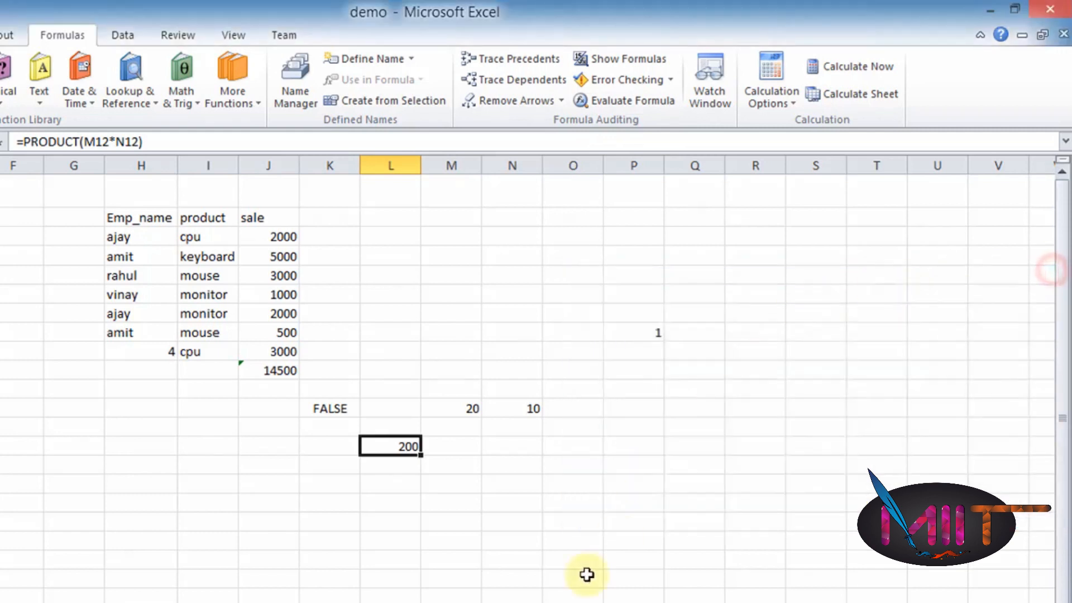
Switch to the marksheet workbook and open the Watch Window on Sheet3
{"action": "left_click", "coordinate": [555, 594]}
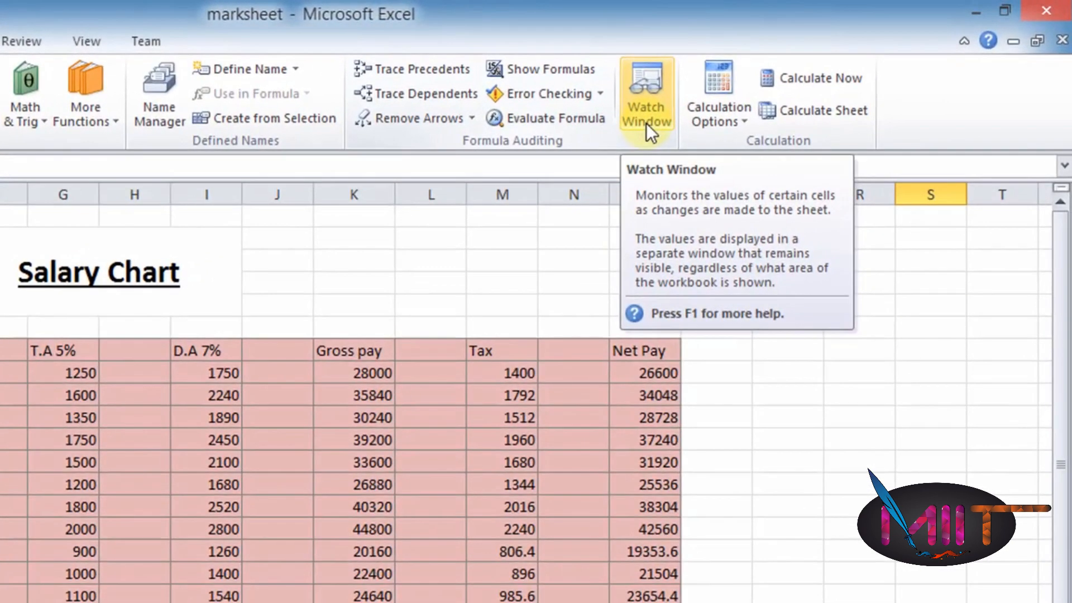
{"action": "left_click", "coordinate": [646, 123]}
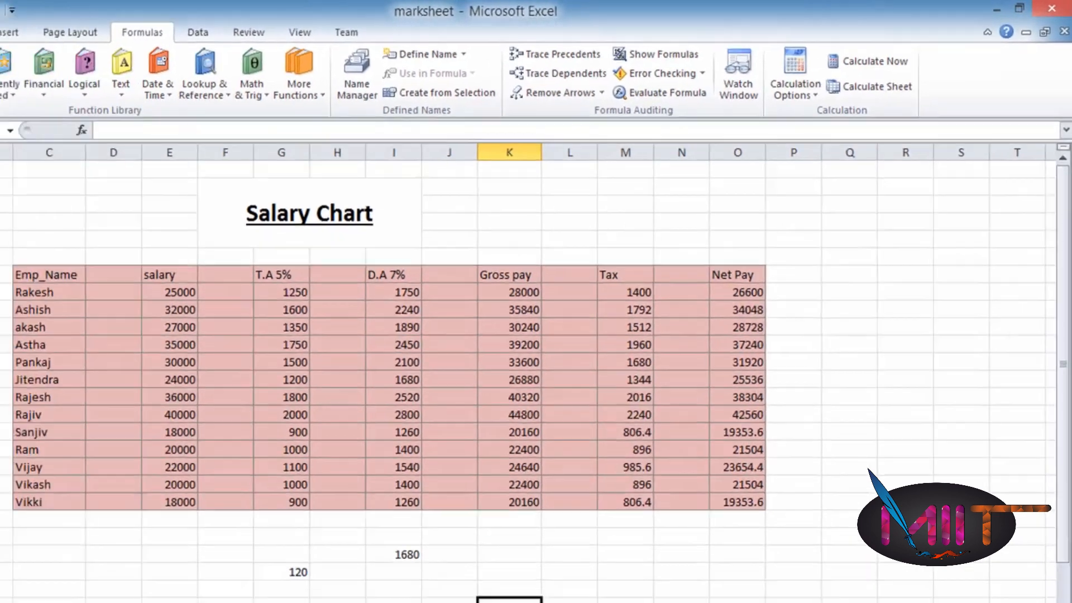
{"action": "left_click", "coordinate": [168, 579]}
{"action": "left_click", "coordinate": [531, 462]}
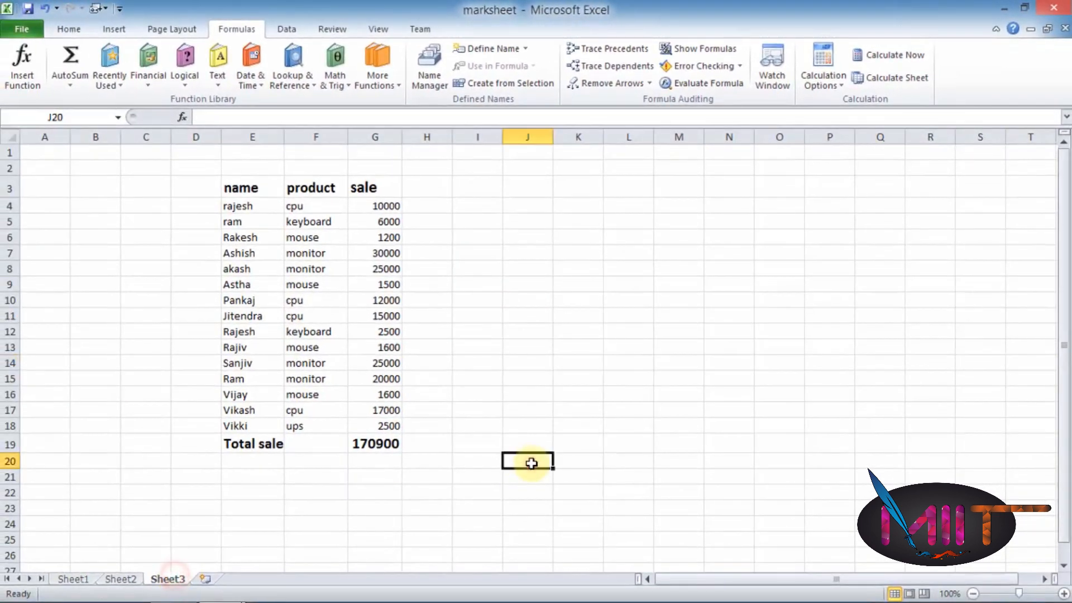
{"action": "left_click", "coordinate": [765, 68]}
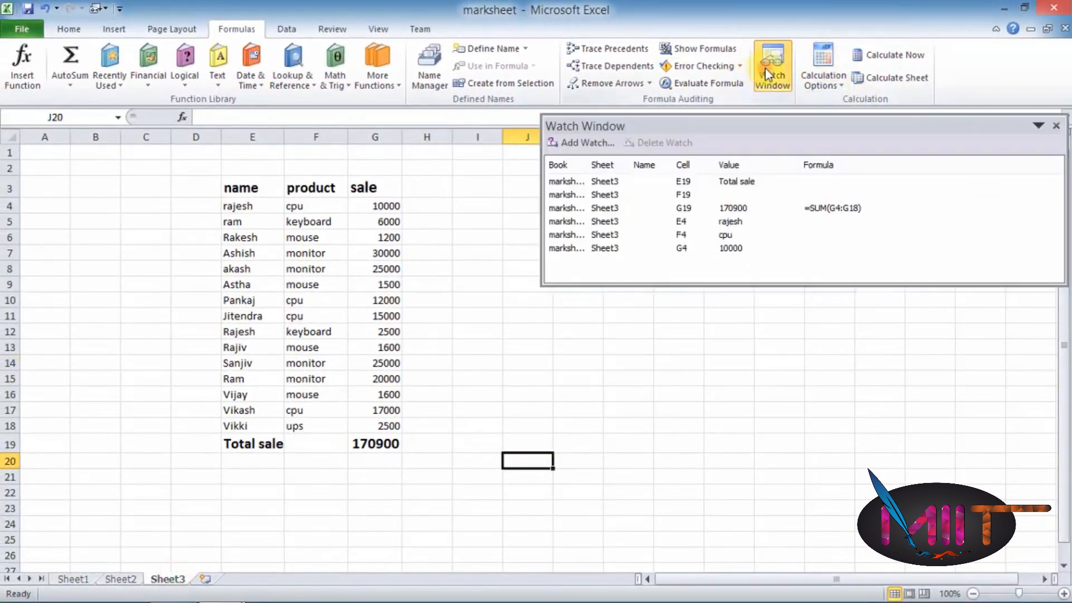
Delete the existing watches on Sheet3 cells G19, G4 and F4 from the Watch Window
{"action": "left_click", "coordinate": [756, 210]}
{"action": "left_click", "coordinate": [688, 143]}
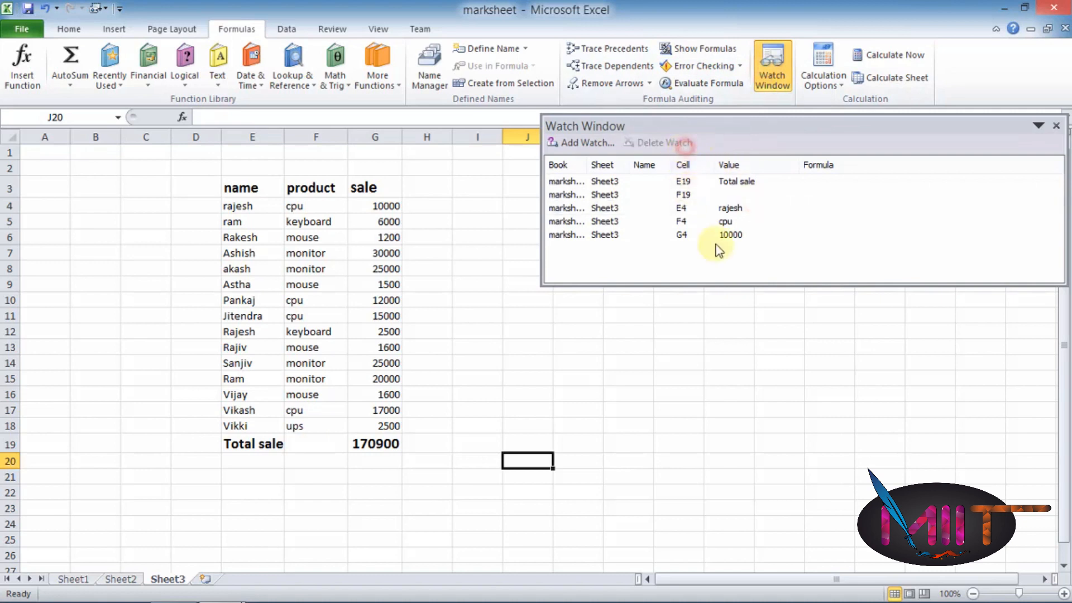
{"action": "left_click", "coordinate": [724, 236]}
{"action": "left_click", "coordinate": [655, 147]}
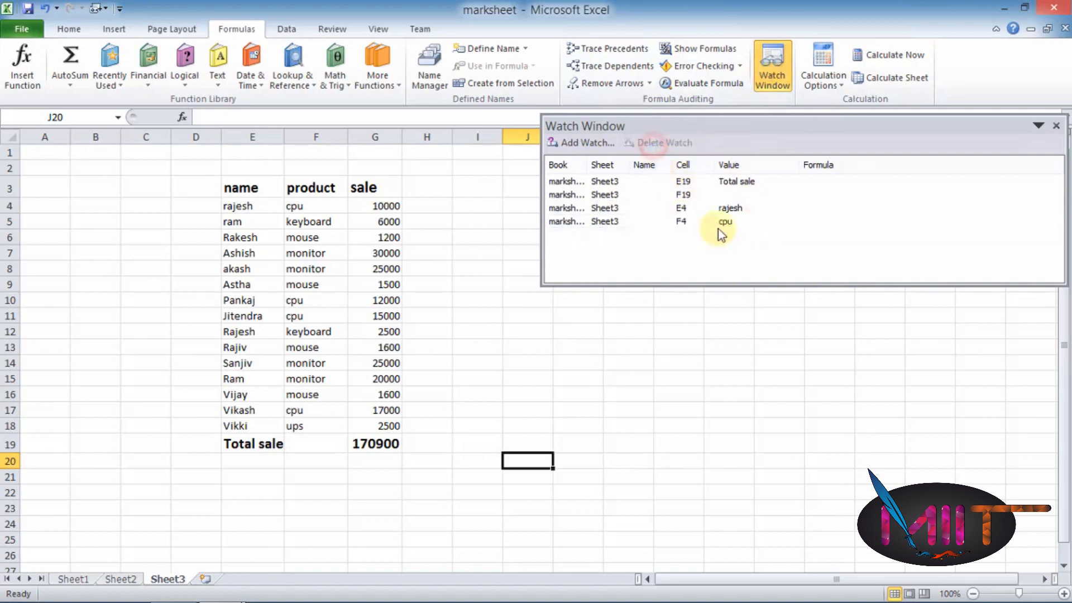
{"action": "left_click", "coordinate": [718, 229]}
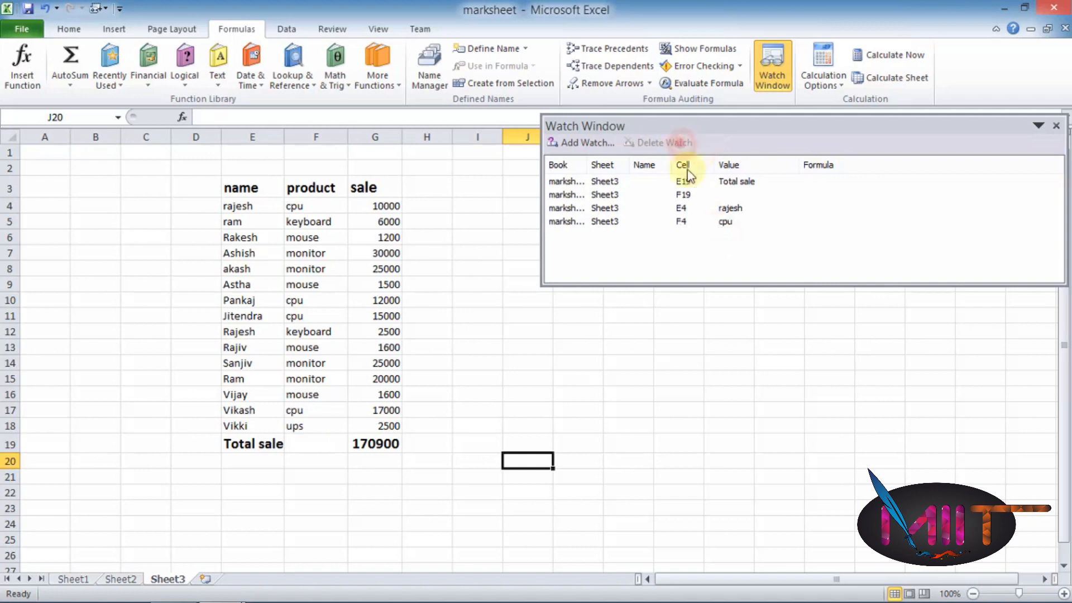
{"action": "left_click", "coordinate": [683, 221]}
{"action": "left_click", "coordinate": [682, 221]}
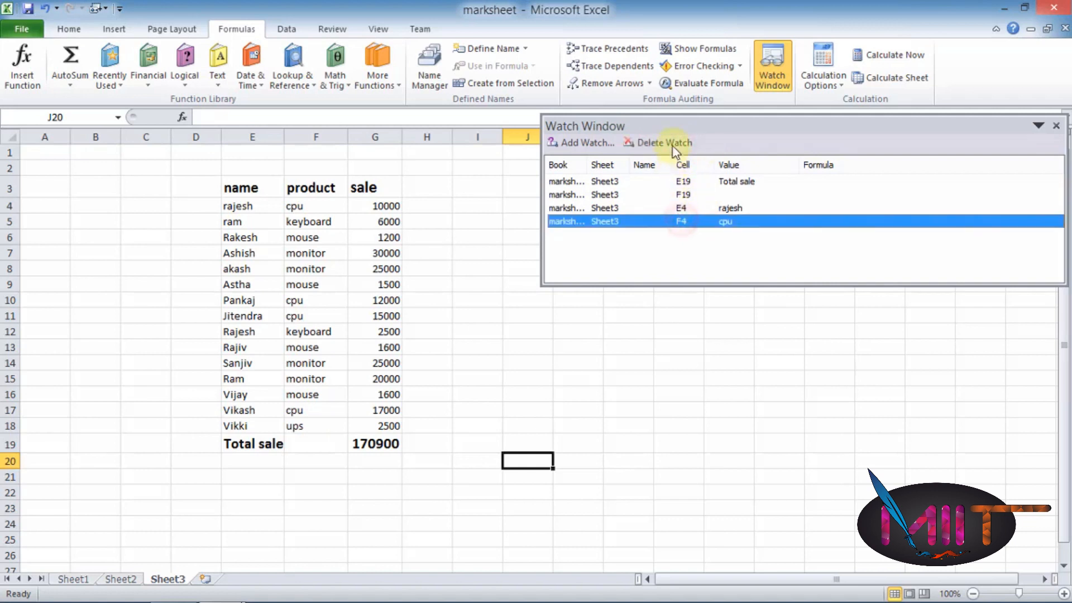
{"action": "left_click", "coordinate": [672, 144]}
Delete the remaining watches on Sheet3 cells E4, F19 and E19
{"action": "left_click", "coordinate": [682, 207]}
{"action": "left_click", "coordinate": [675, 143]}
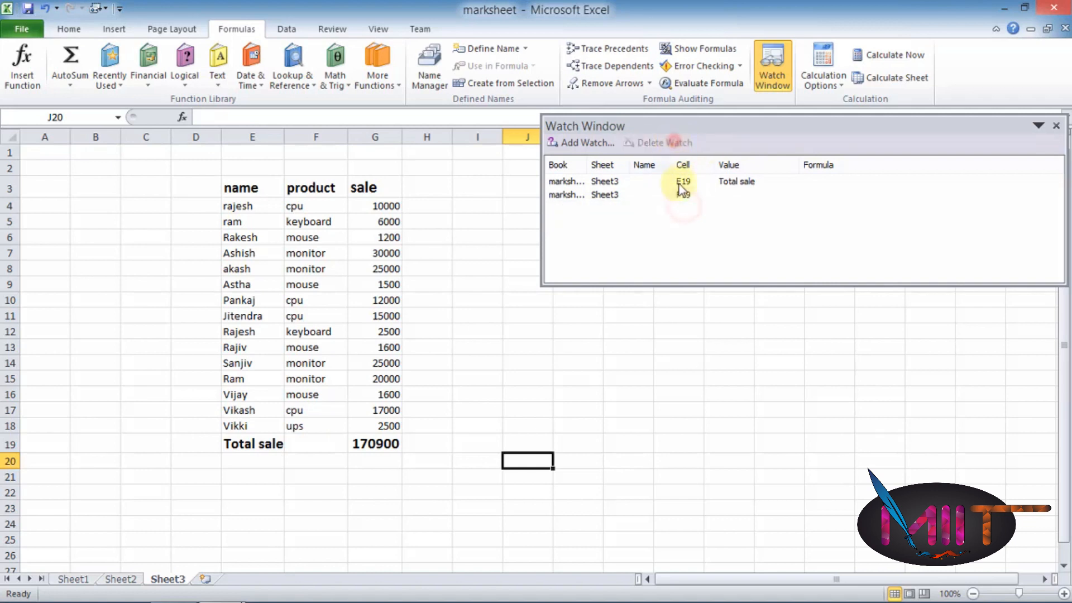
{"action": "left_click", "coordinate": [682, 195]}
{"action": "left_click", "coordinate": [672, 144]}
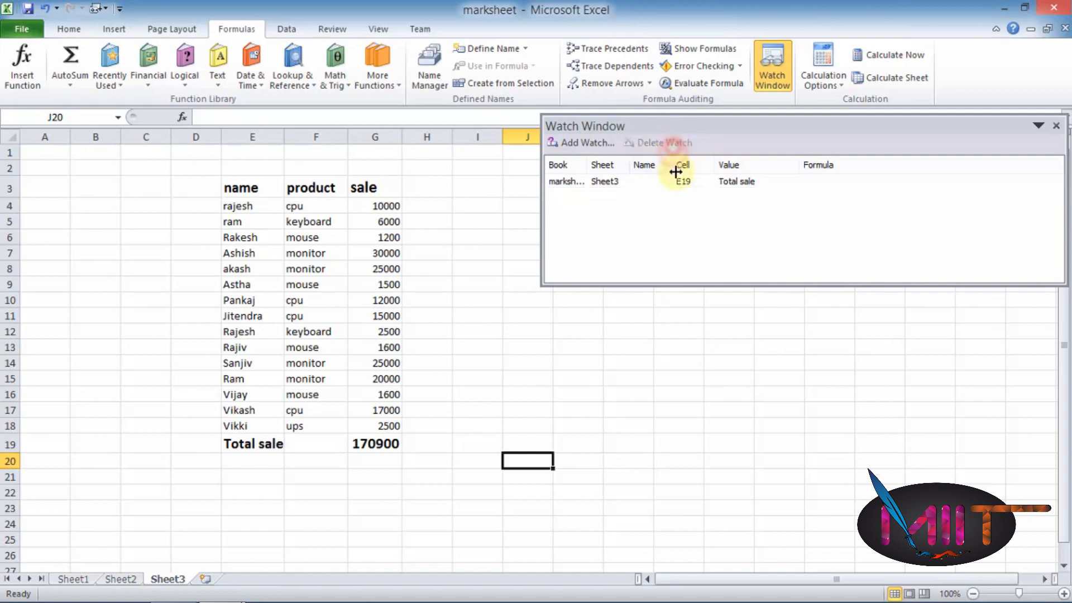
{"action": "left_click", "coordinate": [681, 181]}
{"action": "left_click", "coordinate": [672, 143]}
{"action": "left_click", "coordinate": [701, 207]}
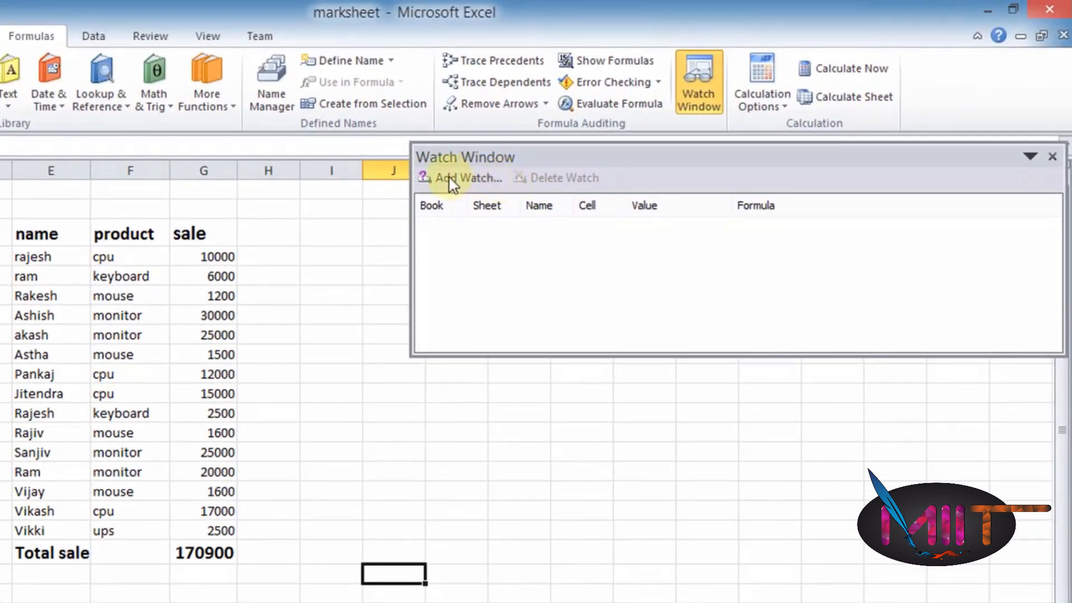
Add a watch for the Total sale row, cells E19:G19 of Sheet3, and select the G19 watch
{"action": "left_click", "coordinate": [448, 177]}
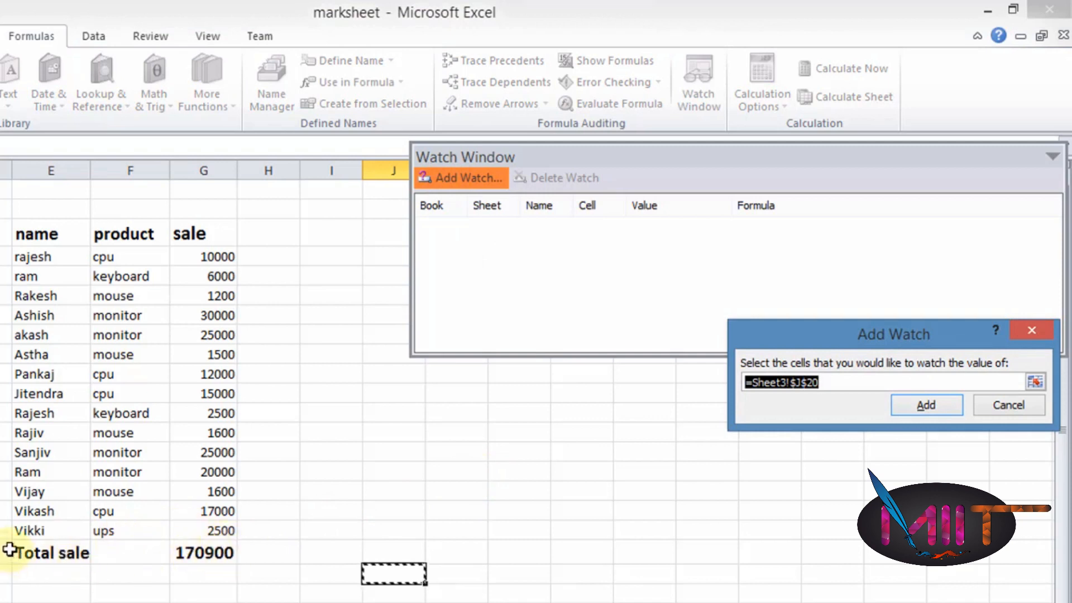
{"action": "left_click_drag", "start_coordinate": [22, 558], "coordinate": [200, 554]}
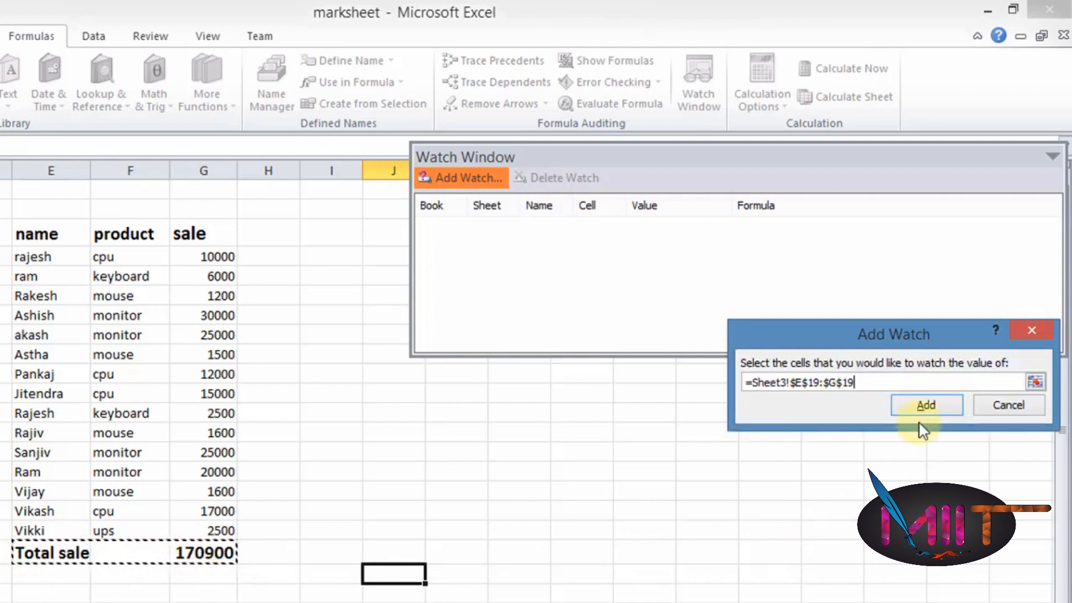
{"action": "left_click", "coordinate": [926, 407]}
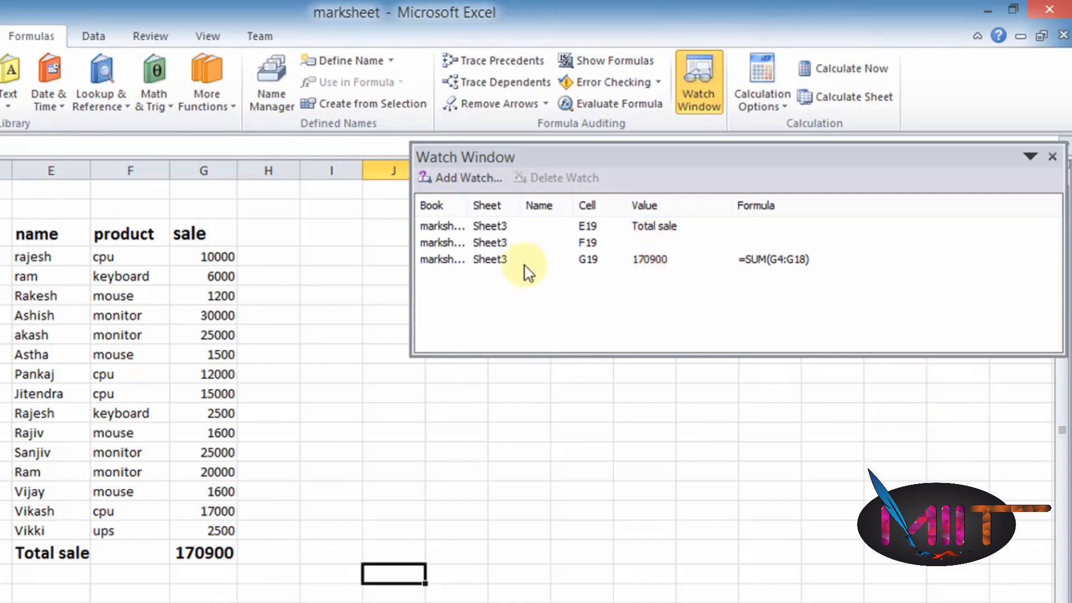
{"action": "left_click", "coordinate": [476, 262]}
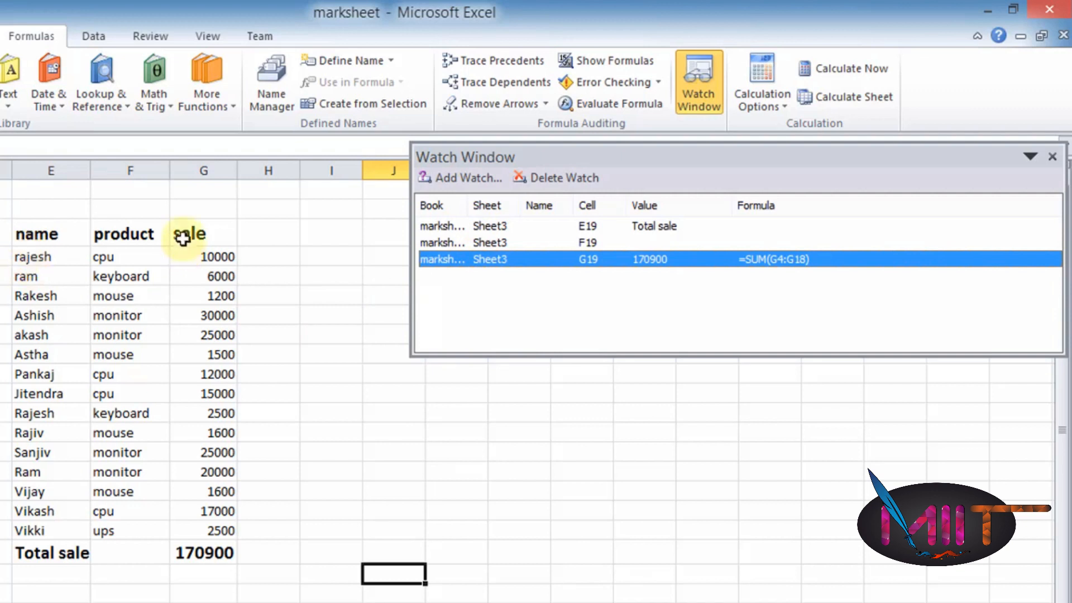
Add a watch for the first data row of the sales table, cells E4:G4 of Sheet3
{"action": "left_click", "coordinate": [441, 178]}
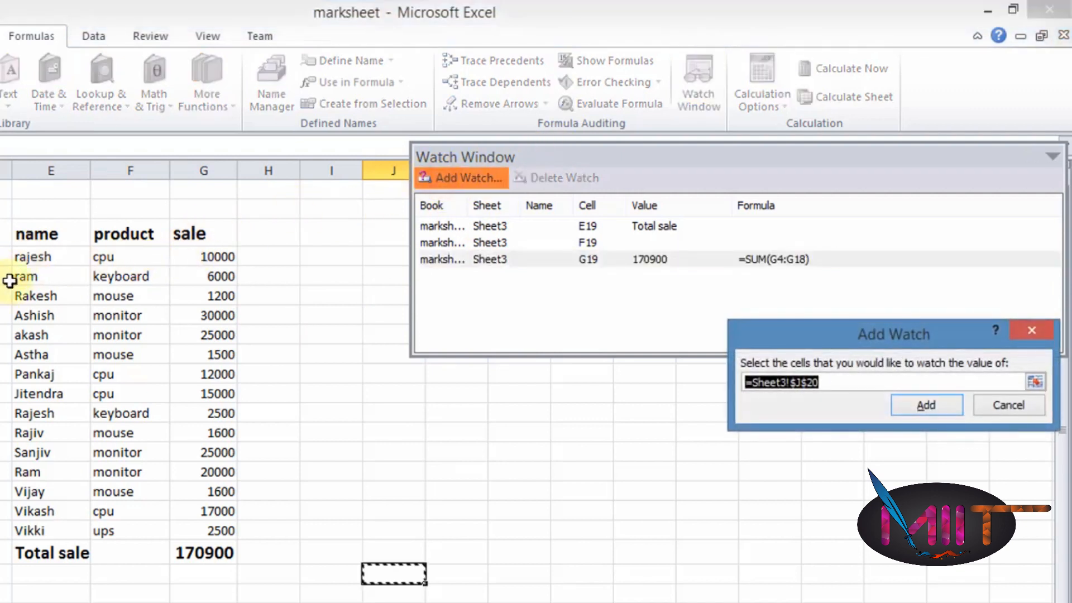
{"action": "left_click_drag", "start_coordinate": [24, 256], "coordinate": [193, 251]}
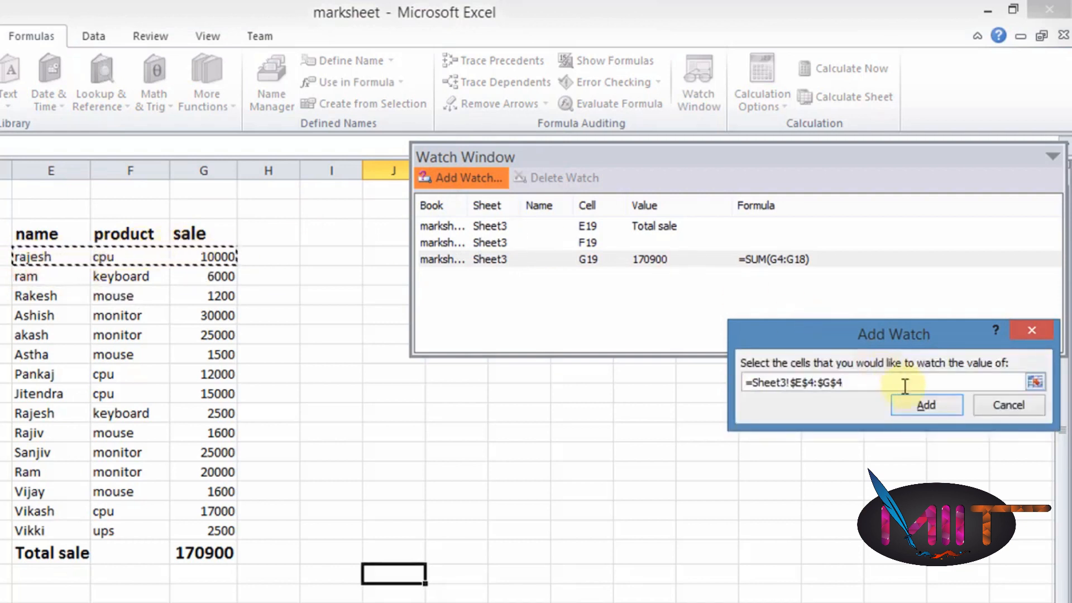
{"action": "left_click", "coordinate": [921, 404]}
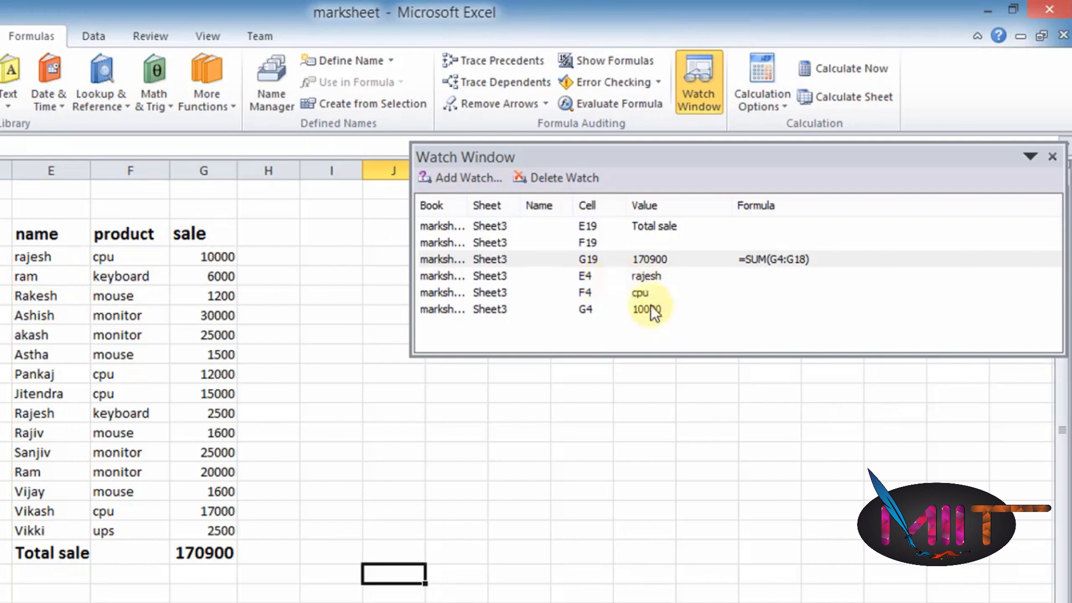
{"action": "left_click", "coordinate": [651, 332]}
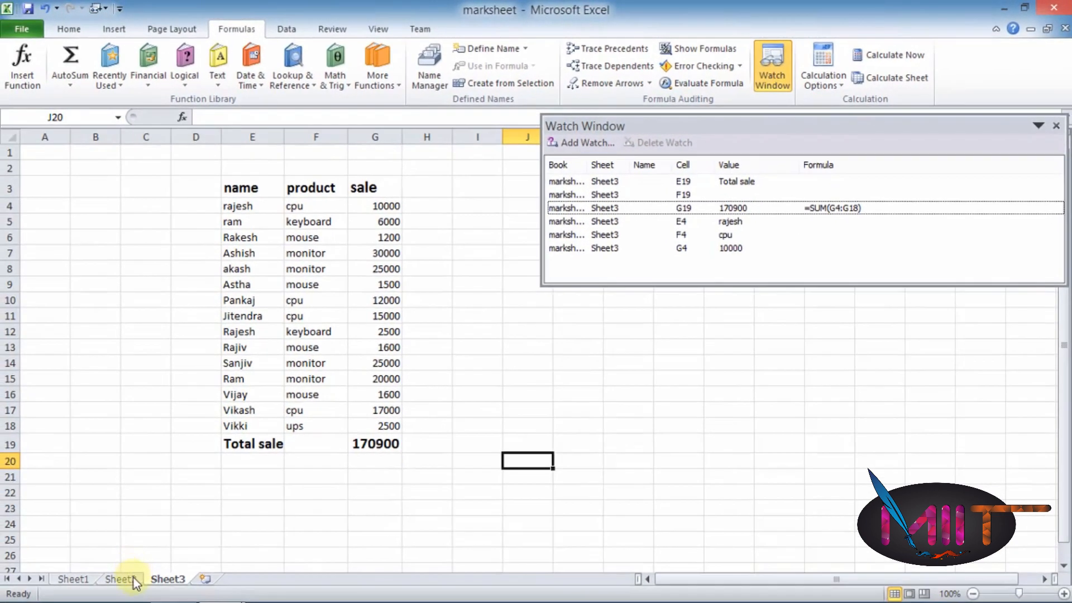
View the watched cells from Sheet2 and from the demo workbook, and return to Sheet3 of the marksheet workbook
{"action": "left_click", "coordinate": [135, 581]}
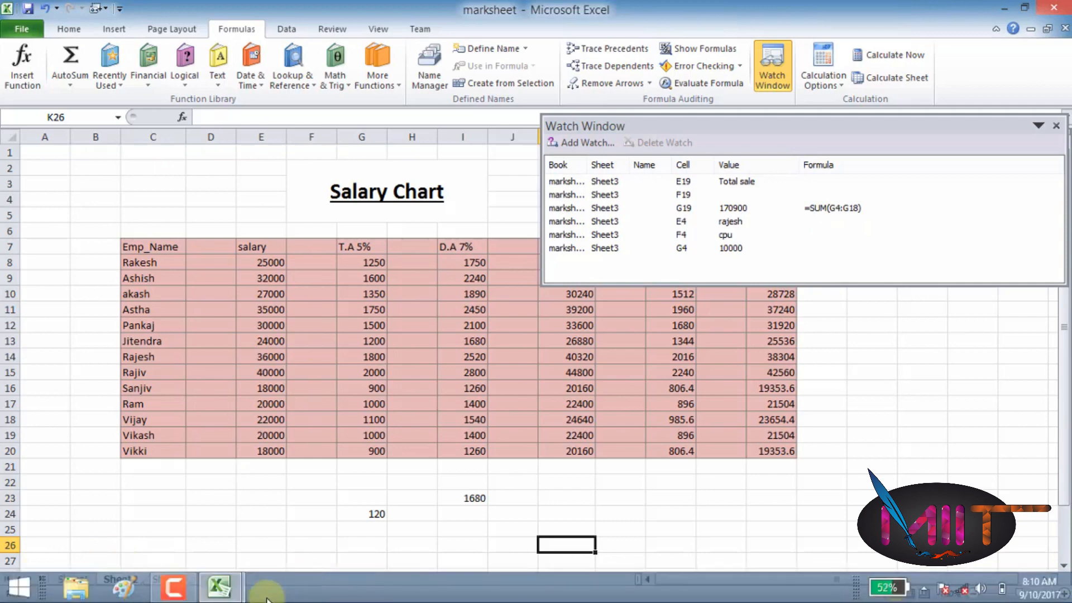
{"action": "left_click", "coordinate": [219, 586]}
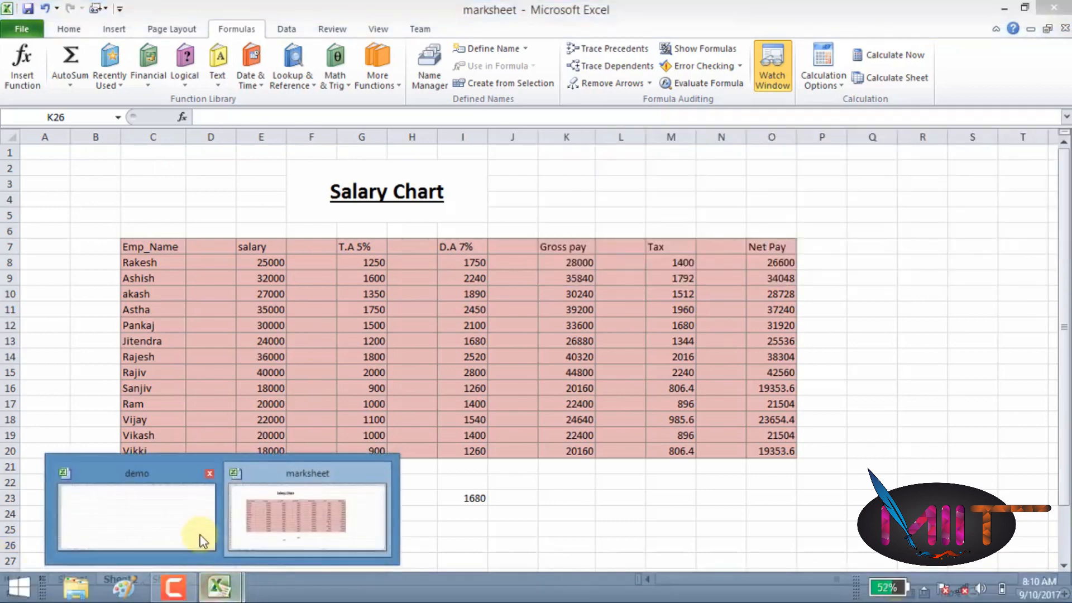
{"action": "left_click", "coordinate": [177, 523]}
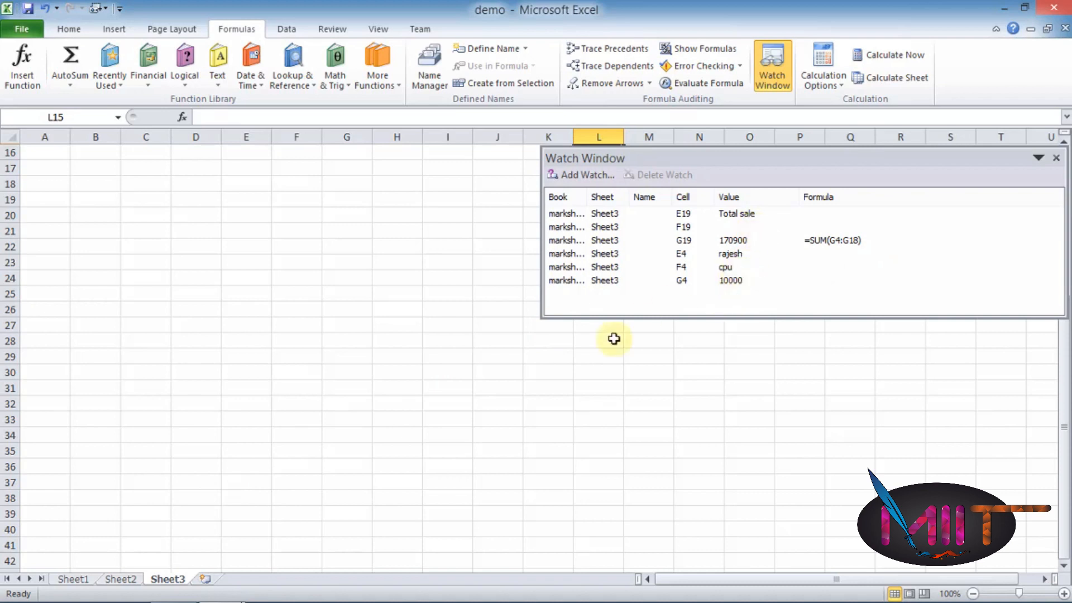
{"action": "mouse_move", "coordinate": [129, 602]}
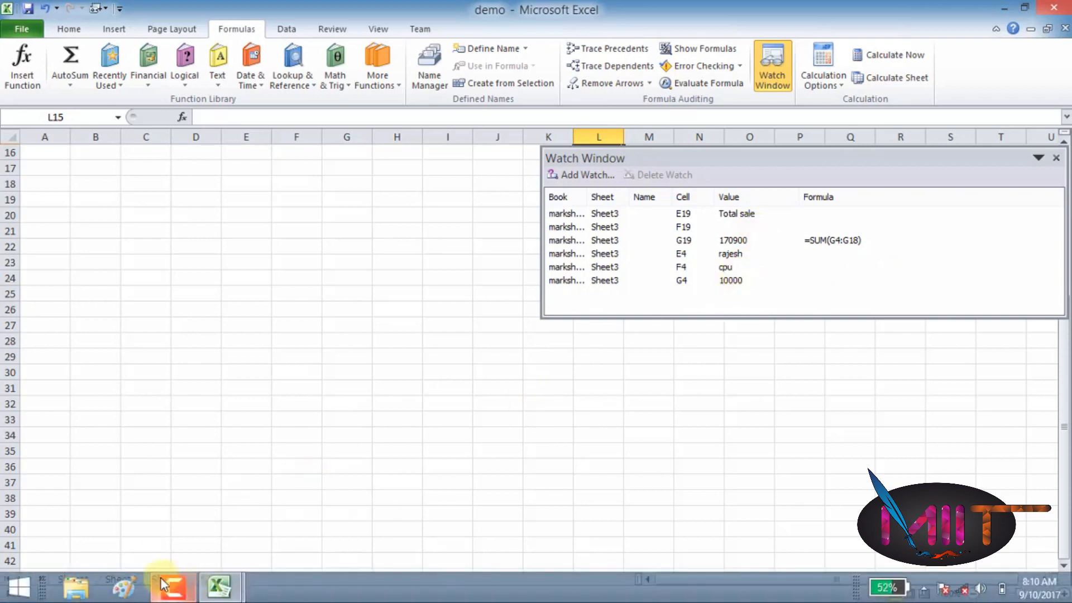
{"action": "mouse_move", "coordinate": [222, 578]}
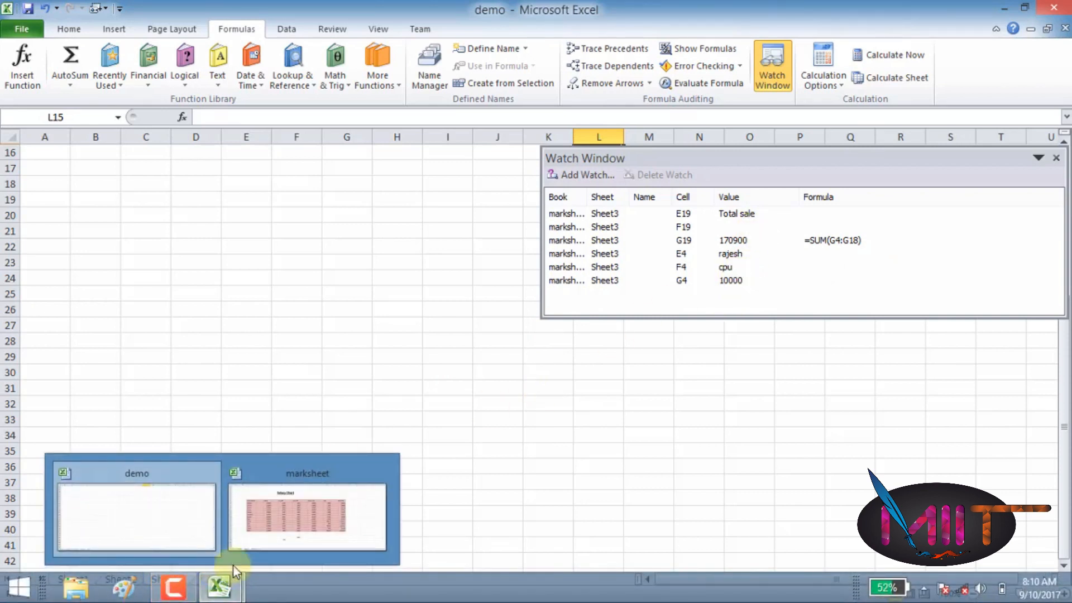
{"action": "left_click", "coordinate": [310, 526]}
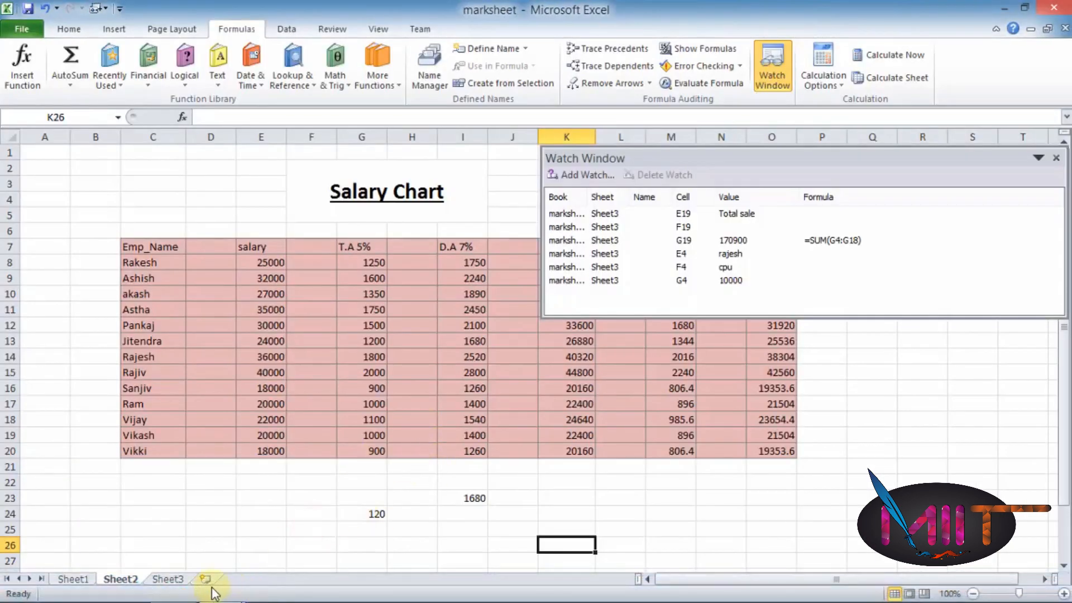
{"action": "left_click", "coordinate": [168, 579]}
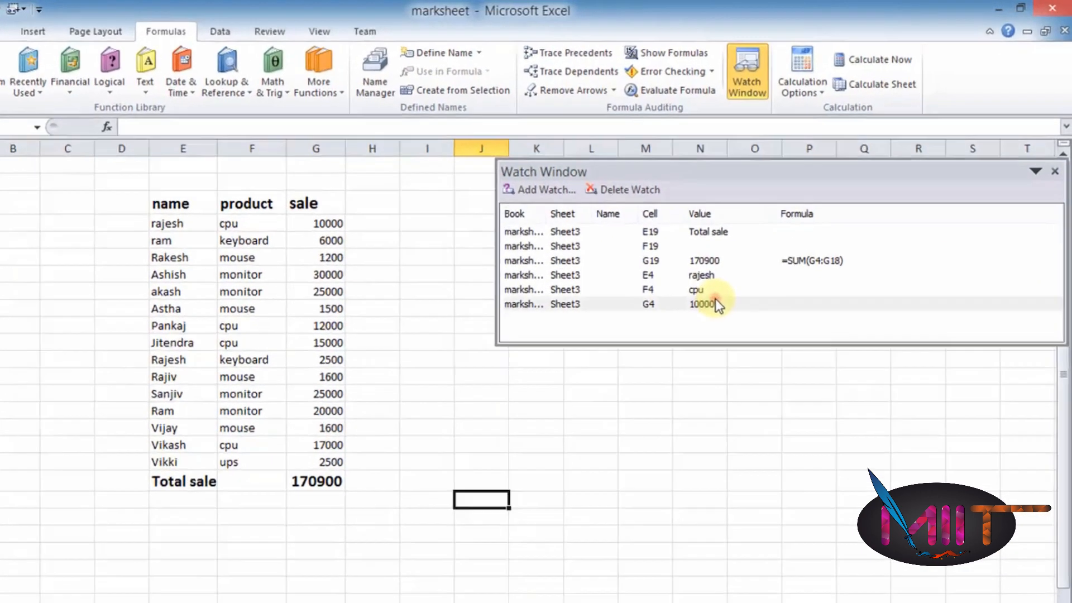
Delete all watches on the Sheet3 cells and close the Watch Window
{"action": "left_click", "coordinate": [731, 281]}
{"action": "left_click", "coordinate": [645, 172]}
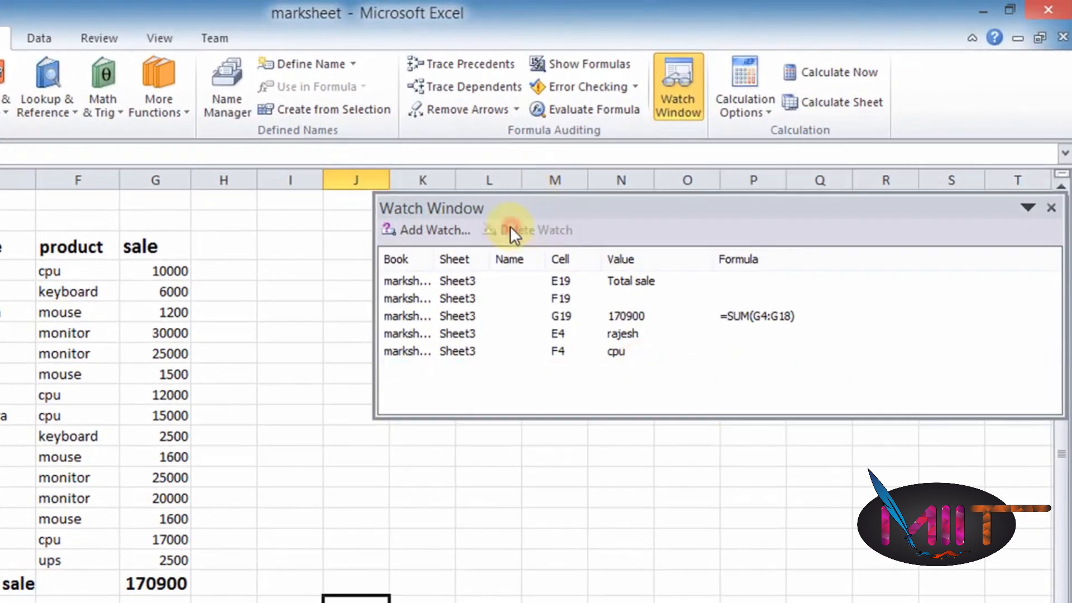
{"action": "left_click", "coordinate": [564, 335]}
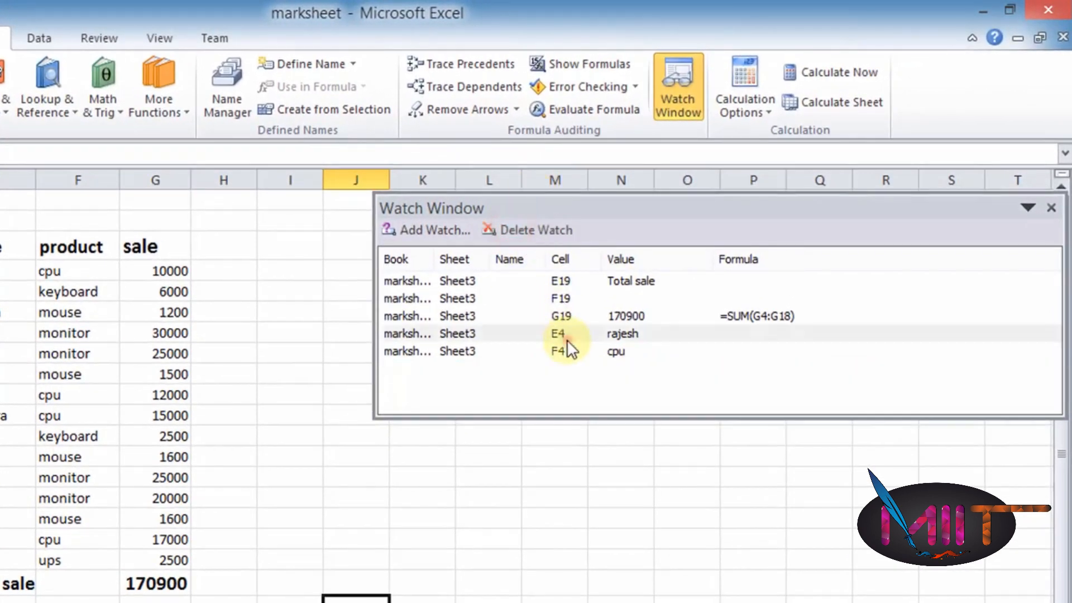
{"action": "left_click", "coordinate": [557, 278]}
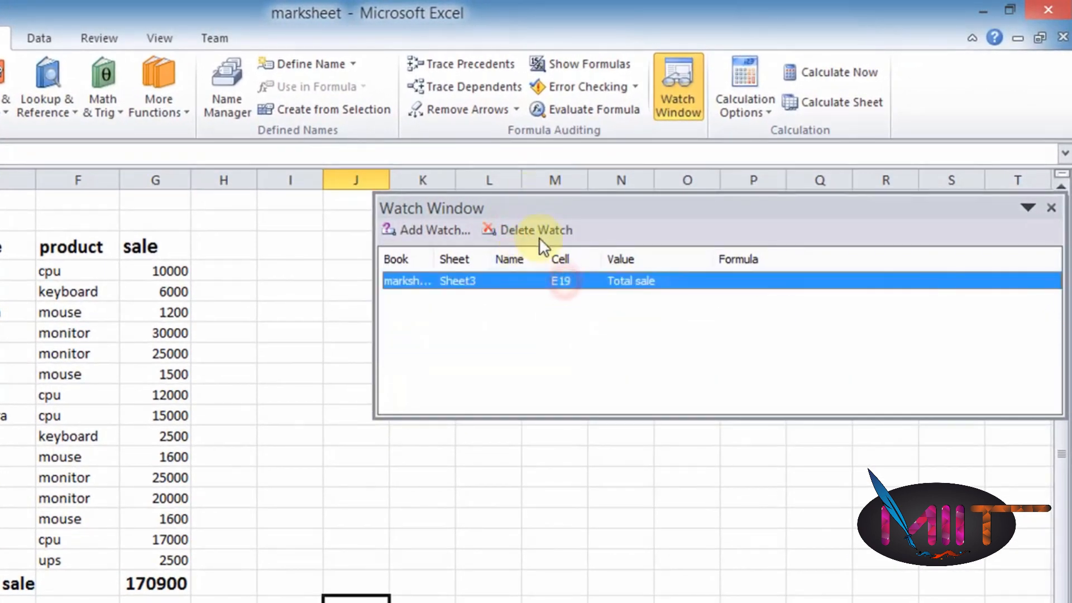
{"action": "left_click", "coordinate": [539, 241]}
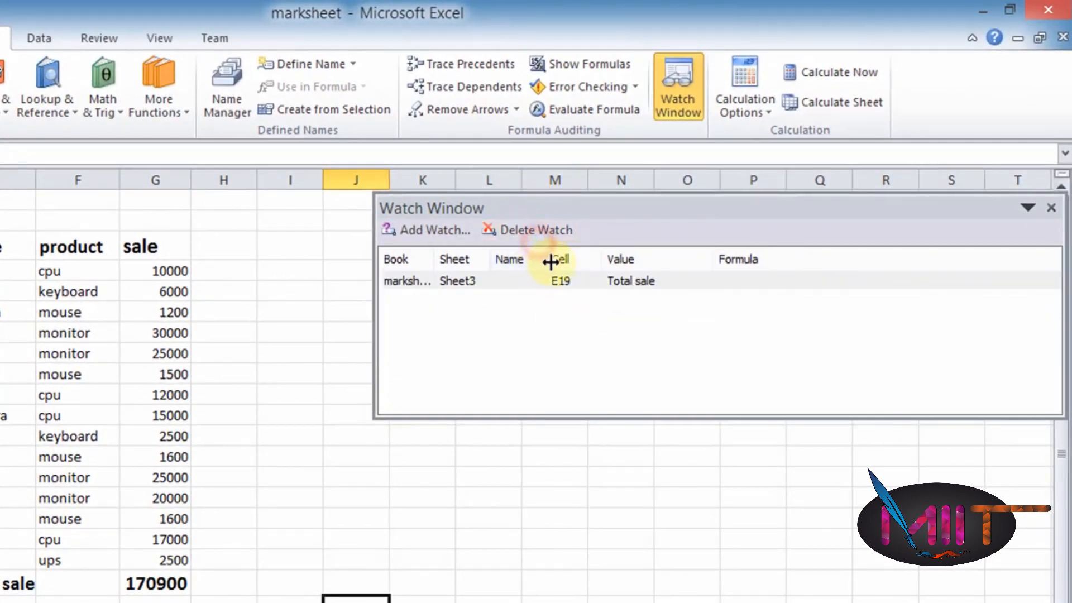
{"action": "left_click", "coordinate": [561, 284]}
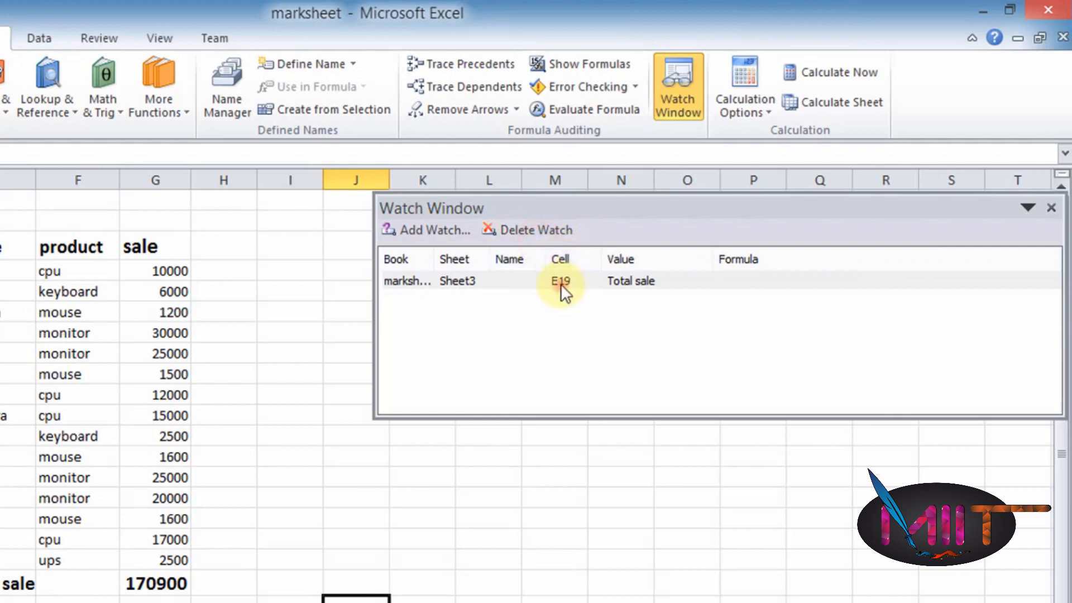
{"action": "left_click", "coordinate": [544, 235]}
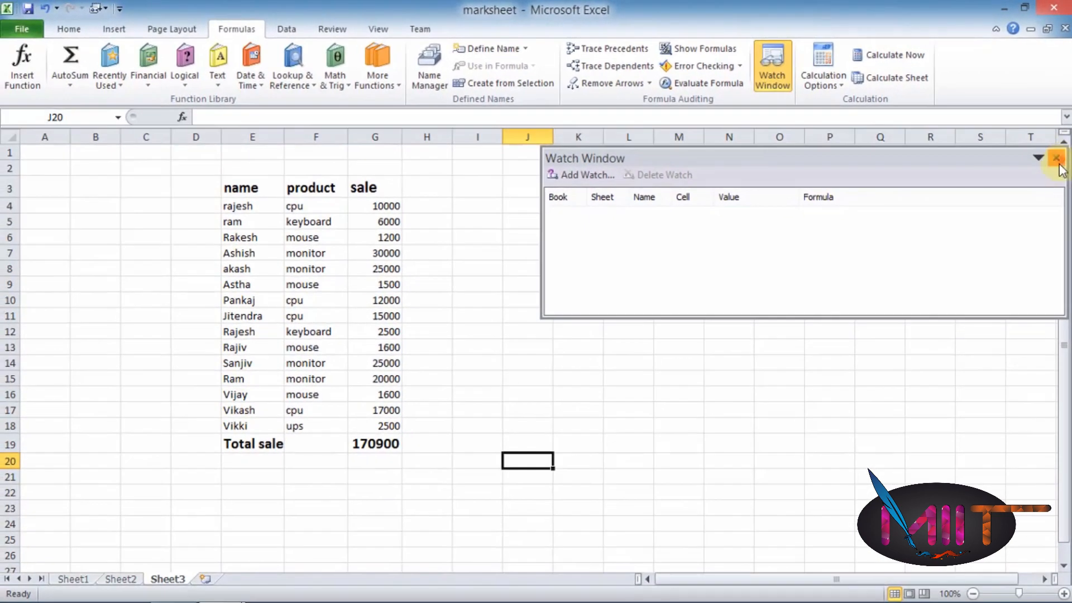
{"action": "left_click", "coordinate": [1056, 159]}
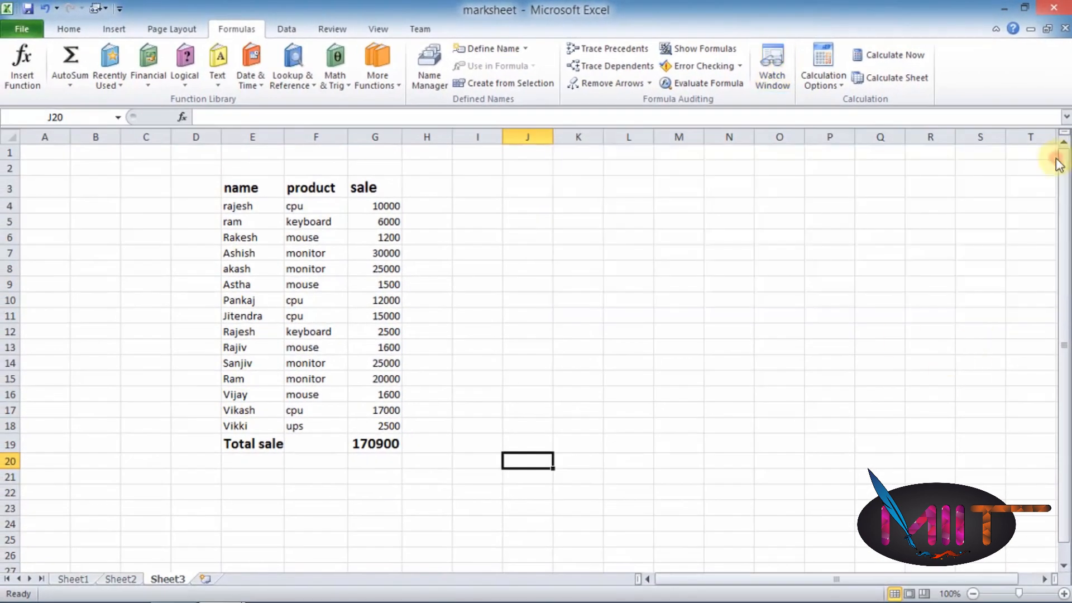
Look at the available Calculation Options modes and leave the calculation mode as it is
{"action": "left_click", "coordinate": [742, 327]}
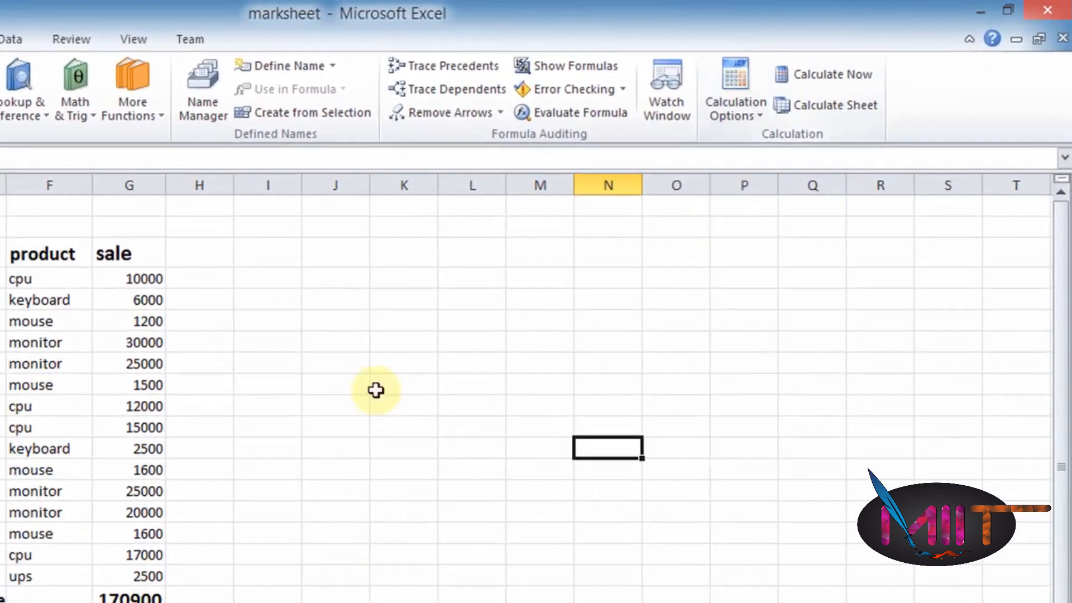
{"action": "left_click", "coordinate": [735, 117]}
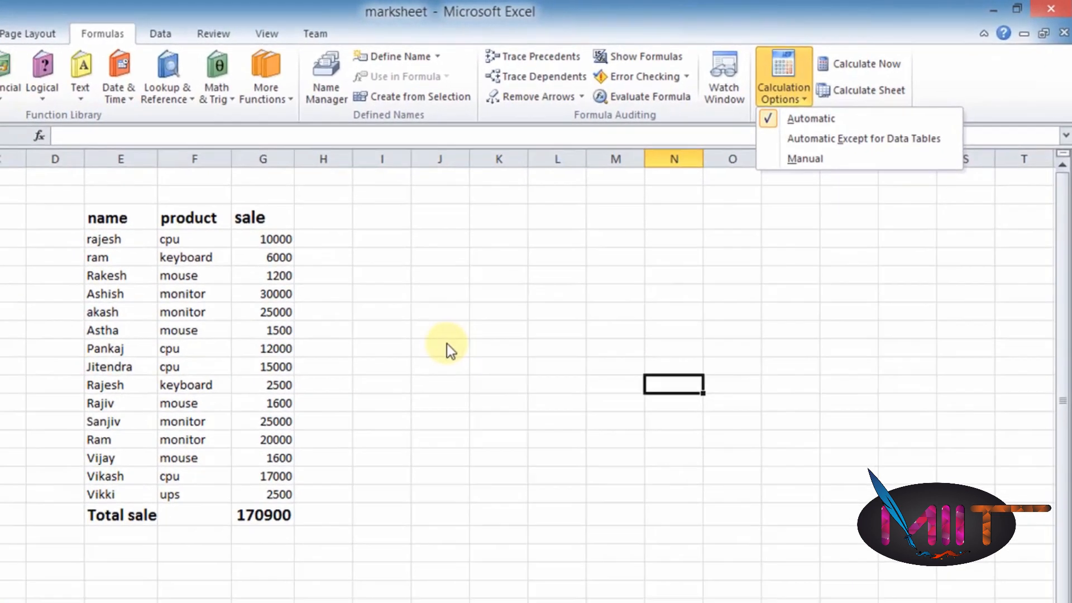
{"action": "left_click", "coordinate": [271, 423]}
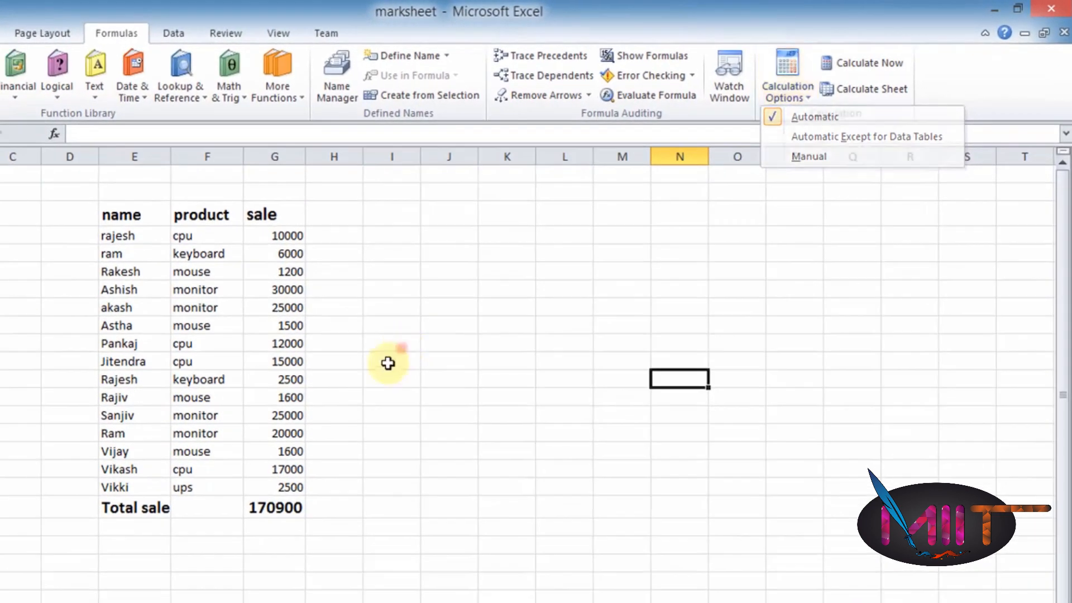
Set the sale amounts in G5 to 1000 and G6 to 0, checking the Total sale cell G19 between edits
{"action": "left_click", "coordinate": [277, 507]}
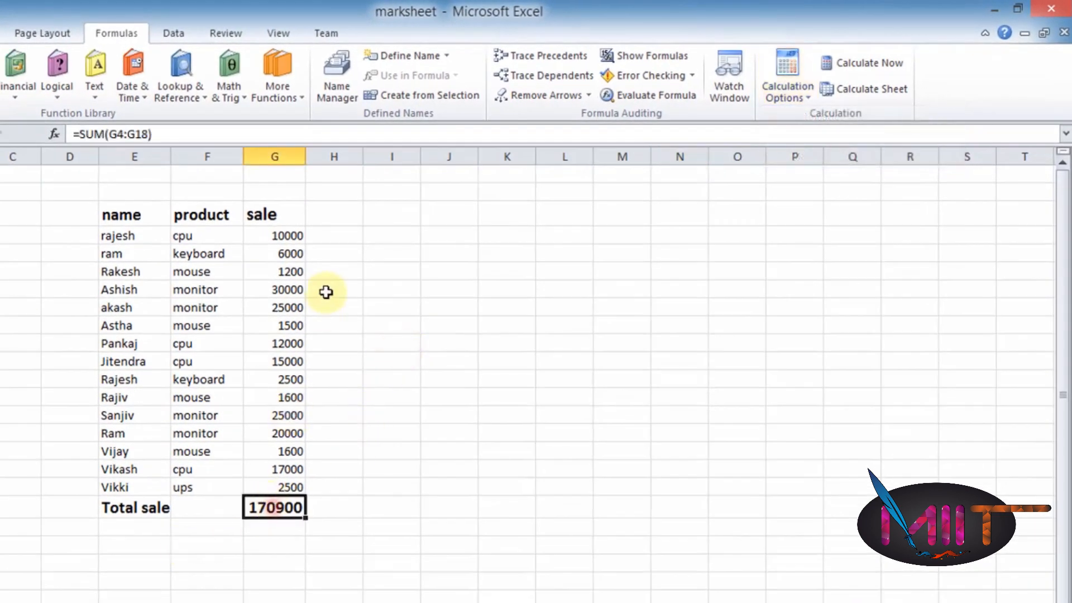
{"action": "left_click", "coordinate": [287, 256]}
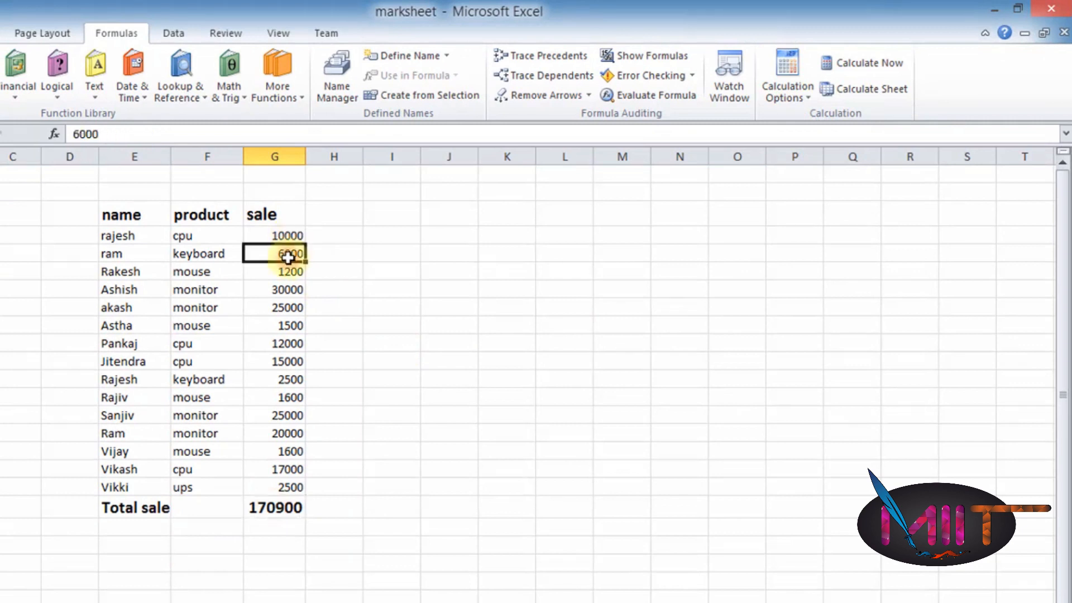
{"action": "type", "text": "1000"}
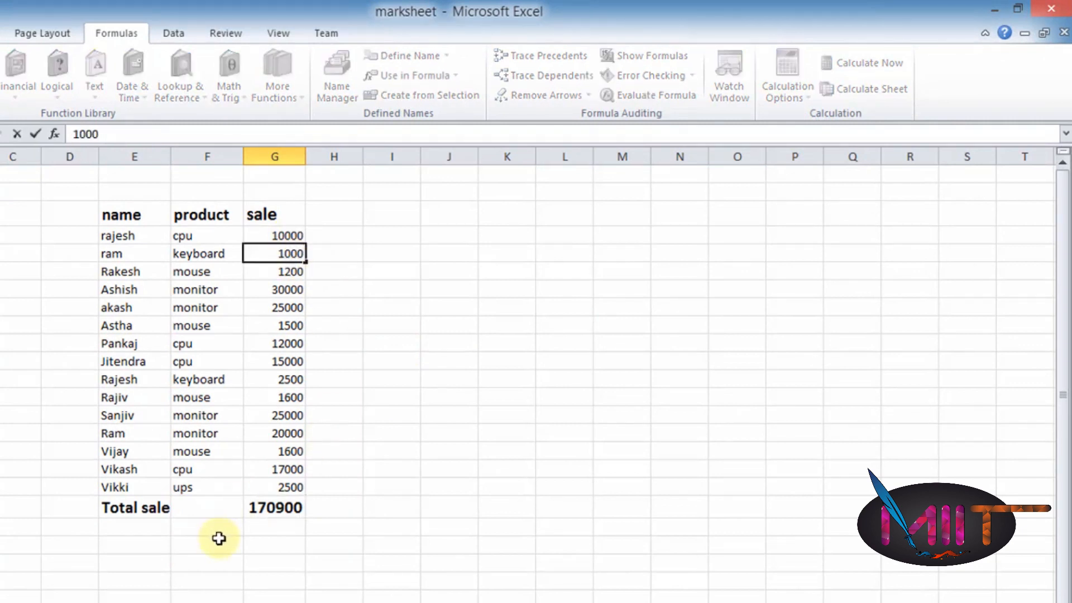
{"action": "left_click", "coordinate": [258, 551]}
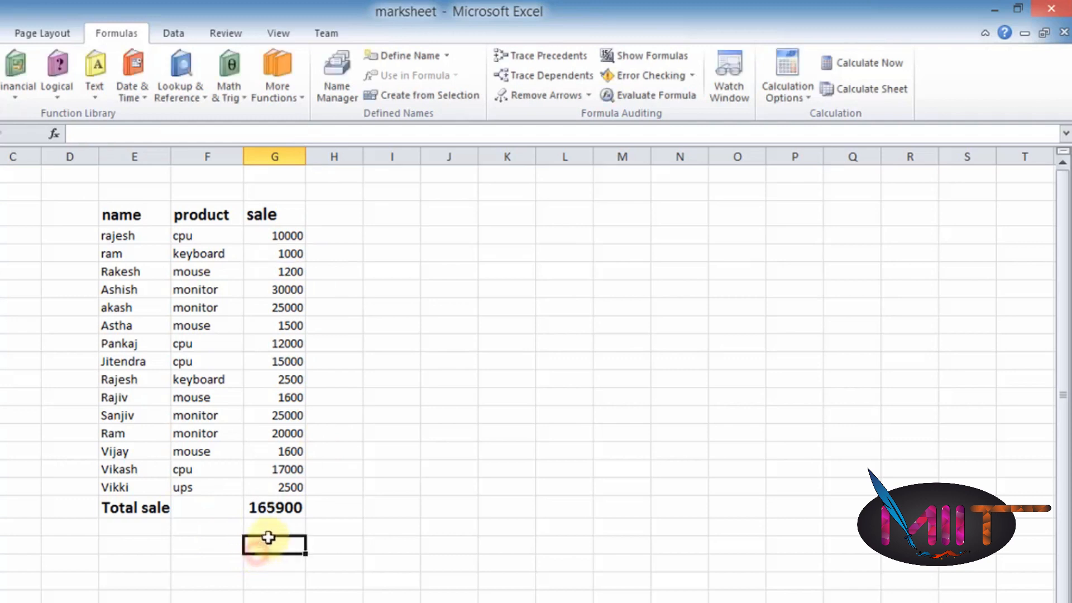
{"action": "left_click", "coordinate": [290, 508]}
{"action": "left_click", "coordinate": [291, 272]}
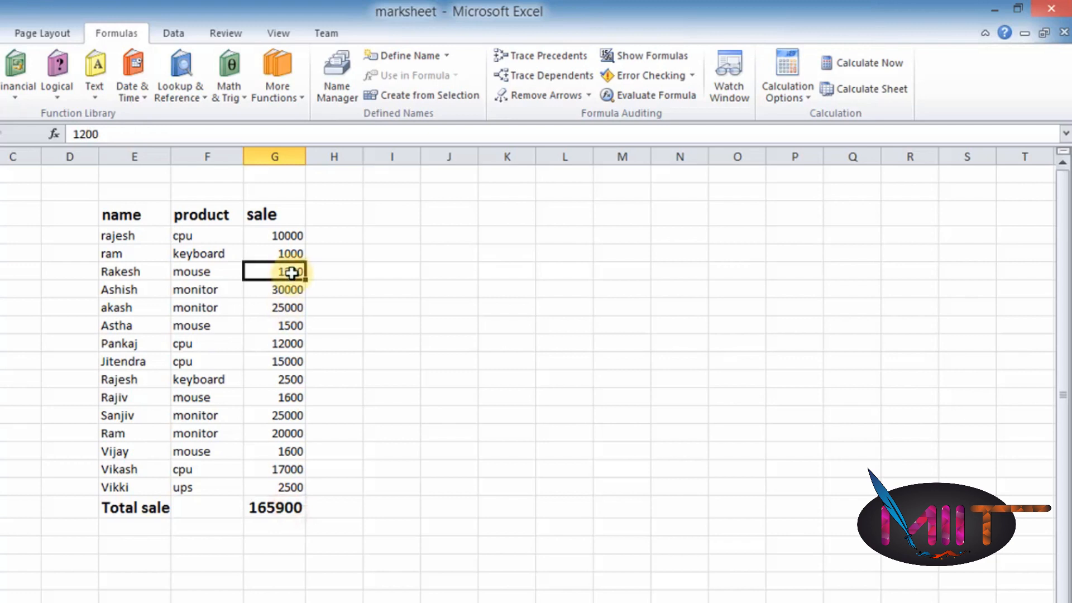
{"action": "type", "text": "0"}
{"action": "left_click", "coordinate": [287, 544]}
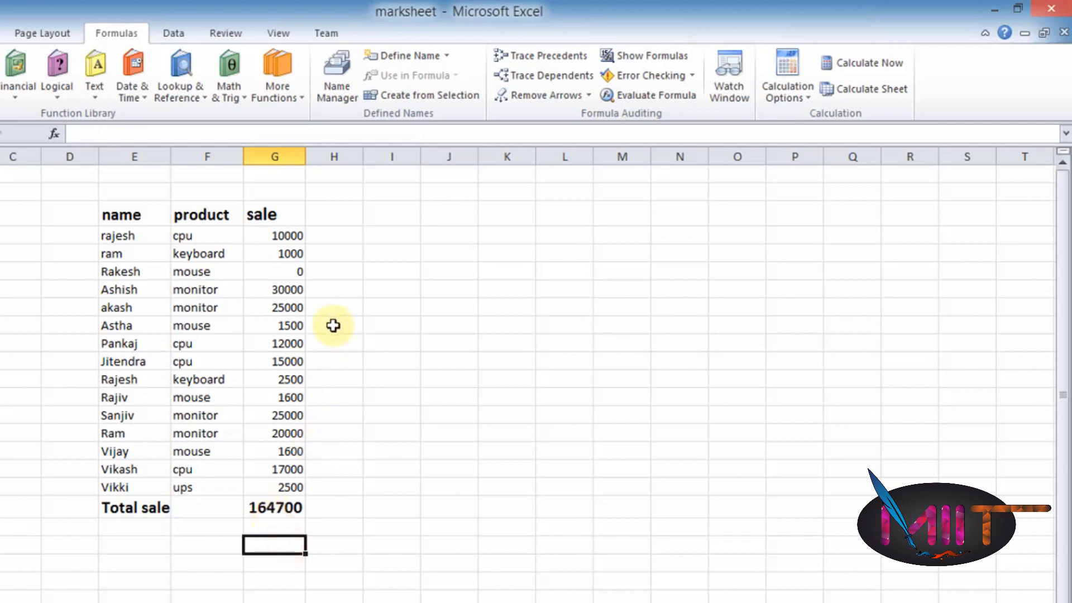
{"action": "left_click", "coordinate": [261, 513]}
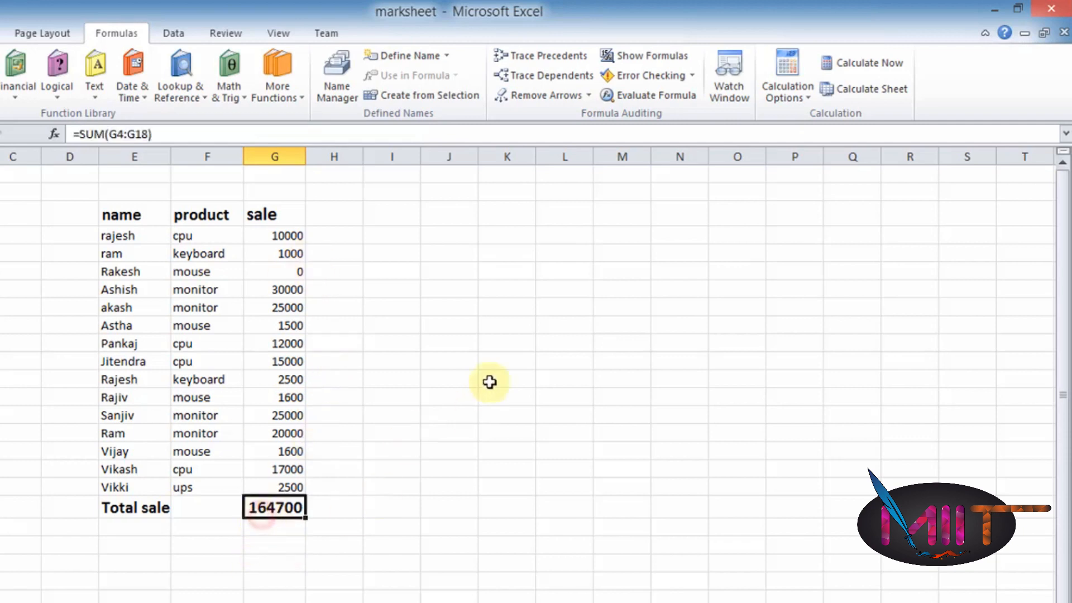
Run Calculate Now, and switch the workbook's calculation mode to Manual
{"action": "left_click", "coordinate": [850, 67]}
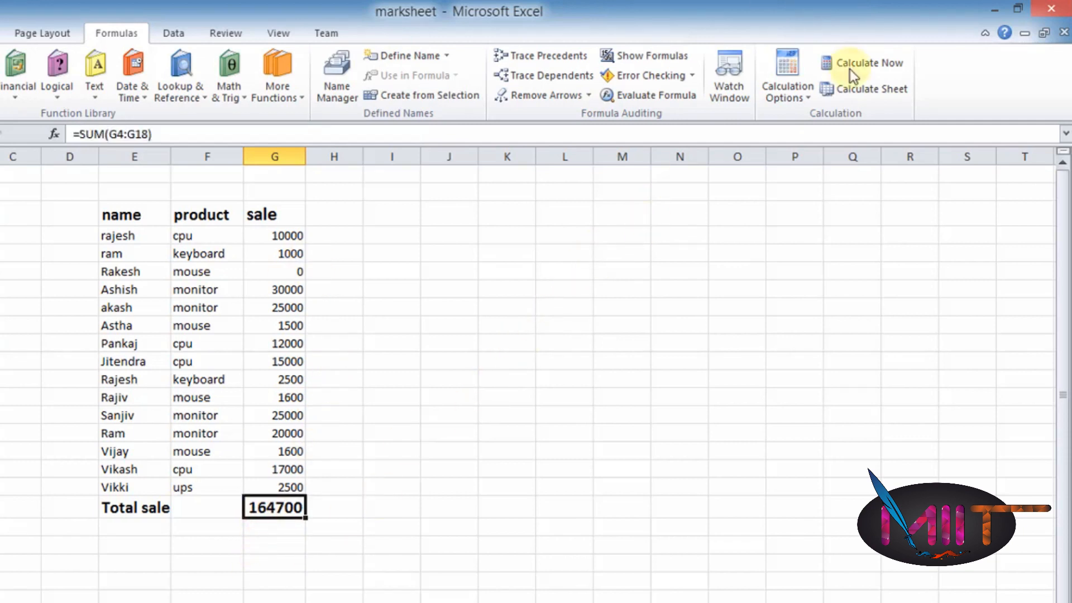
{"action": "left_click", "coordinate": [796, 89]}
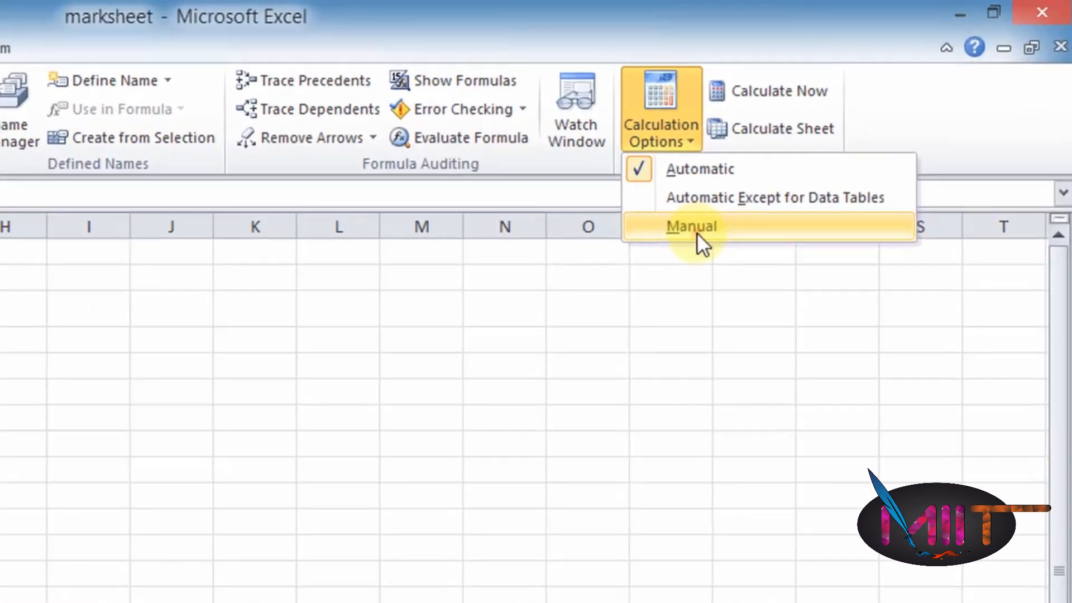
{"action": "left_click", "coordinate": [806, 162]}
{"action": "left_click", "coordinate": [604, 343]}
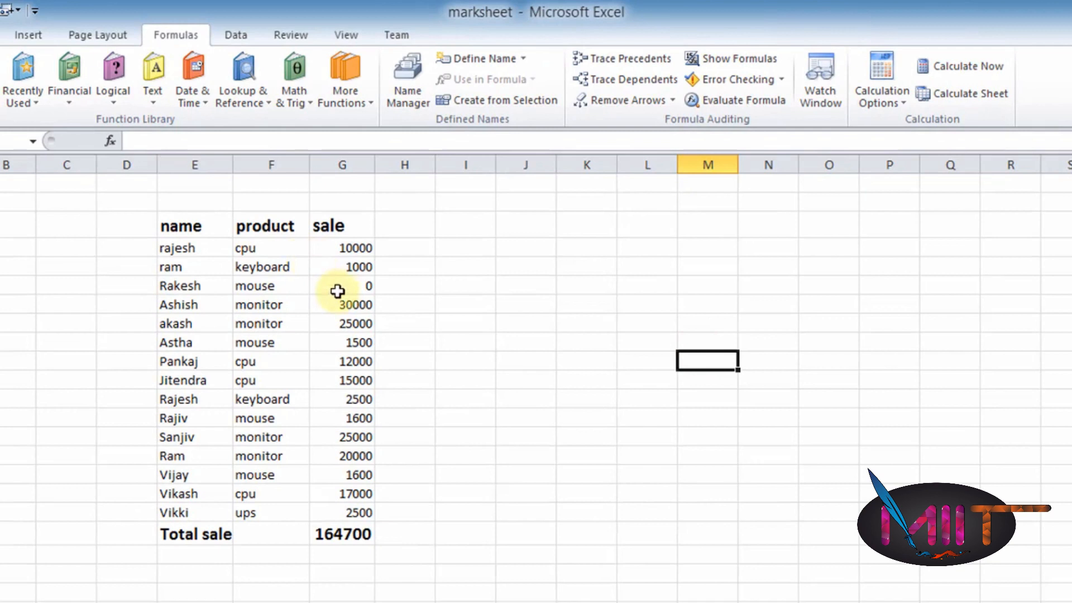
Set the sale amounts in G6 to 1000 and G7 to 2
{"action": "left_click", "coordinate": [337, 291]}
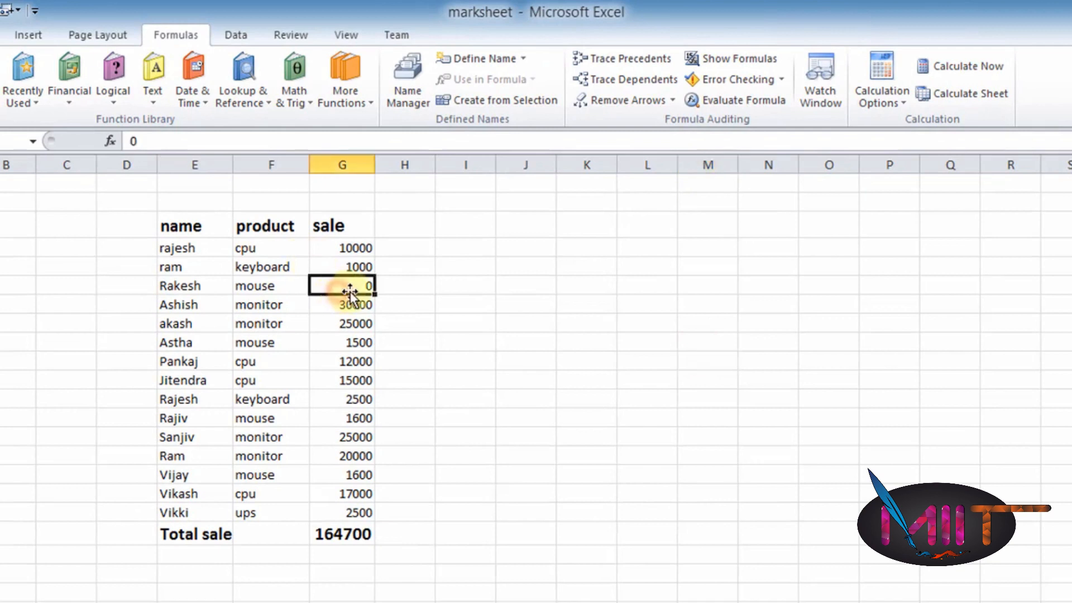
{"action": "type", "text": "1000"}
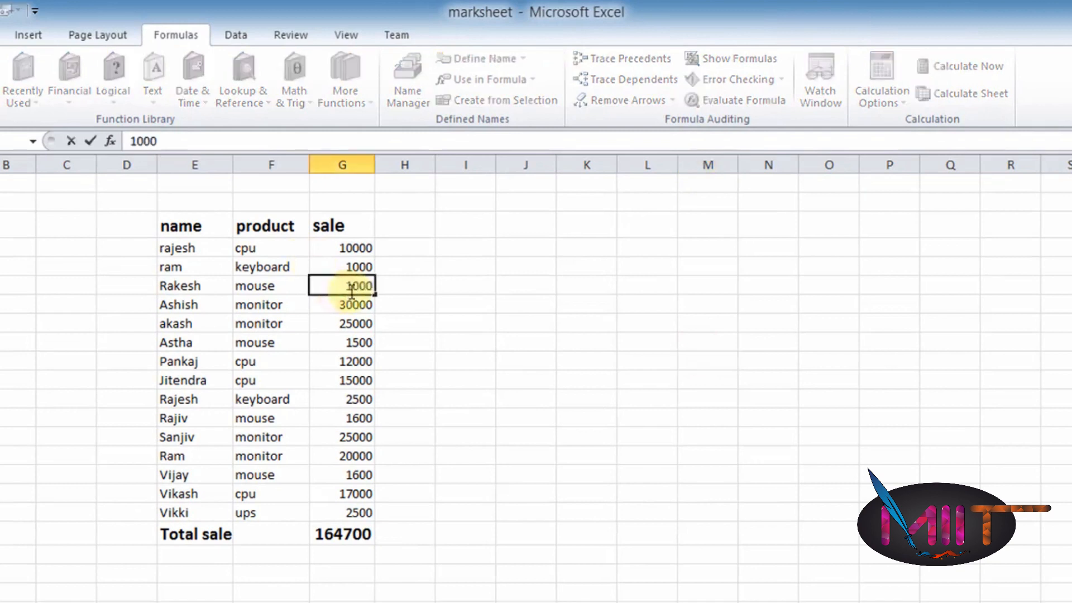
{"action": "left_click", "coordinate": [357, 399]}
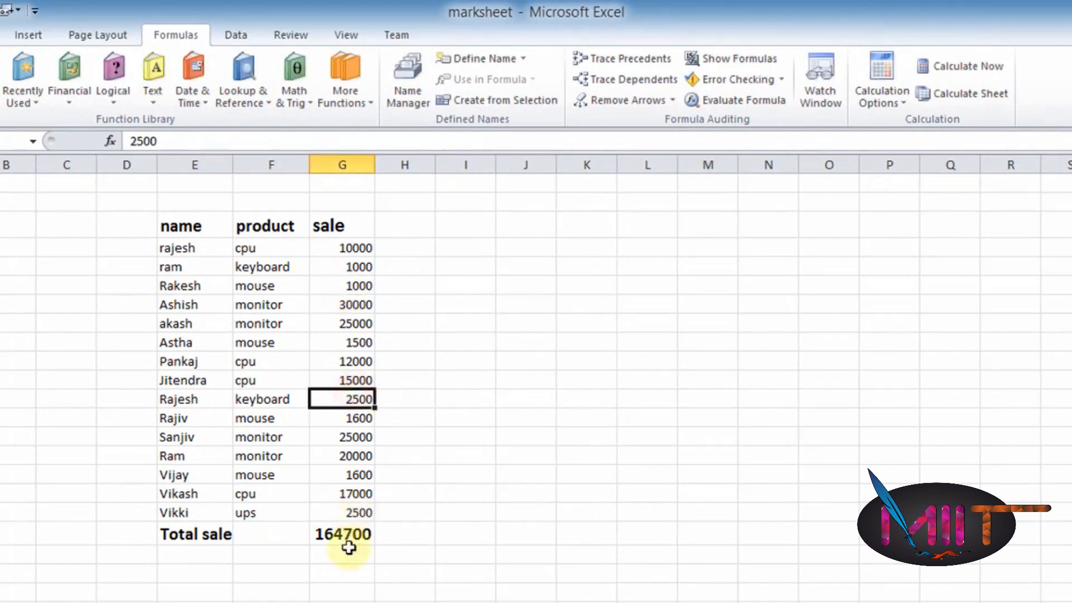
{"action": "left_click", "coordinate": [354, 307]}
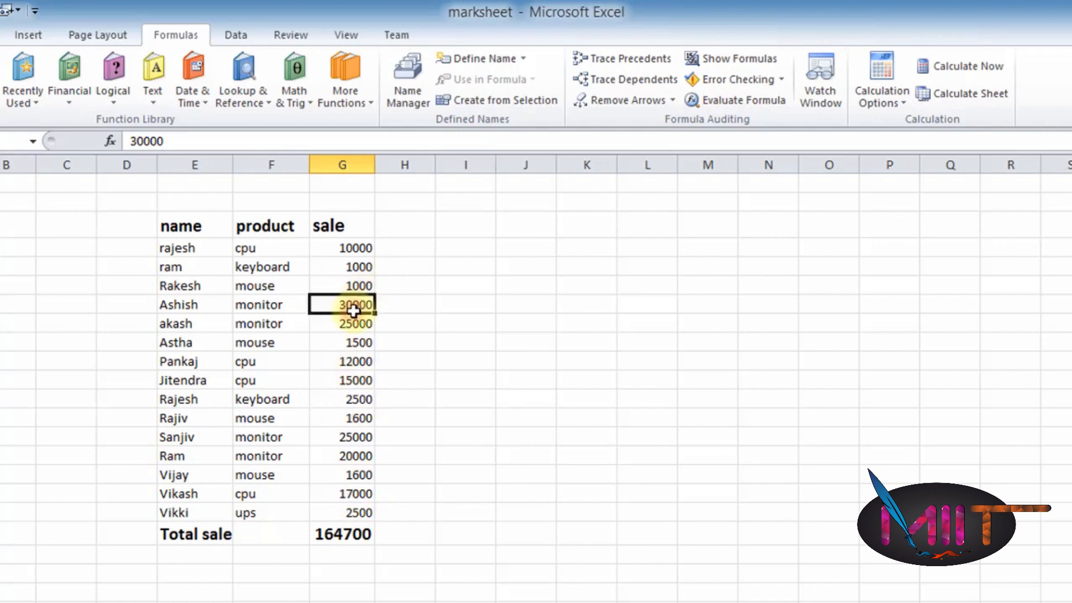
{"action": "type", "text": "2"}
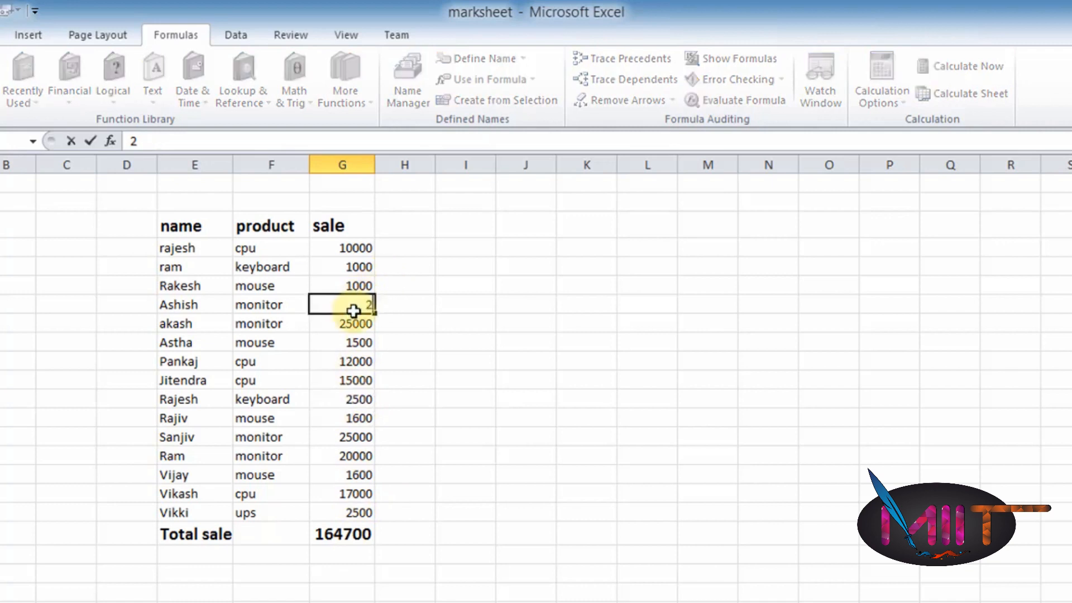
{"action": "left_click", "coordinate": [395, 571]}
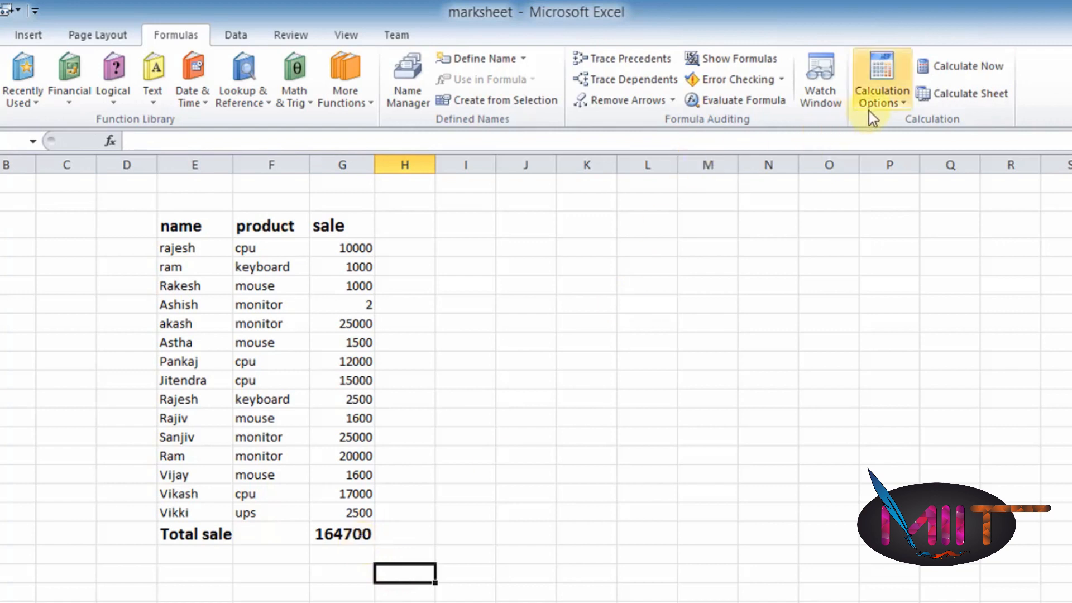
Recalculate the workbook with Calculate Now, and set the calculation mode back to Automatic
{"action": "left_click", "coordinate": [944, 68]}
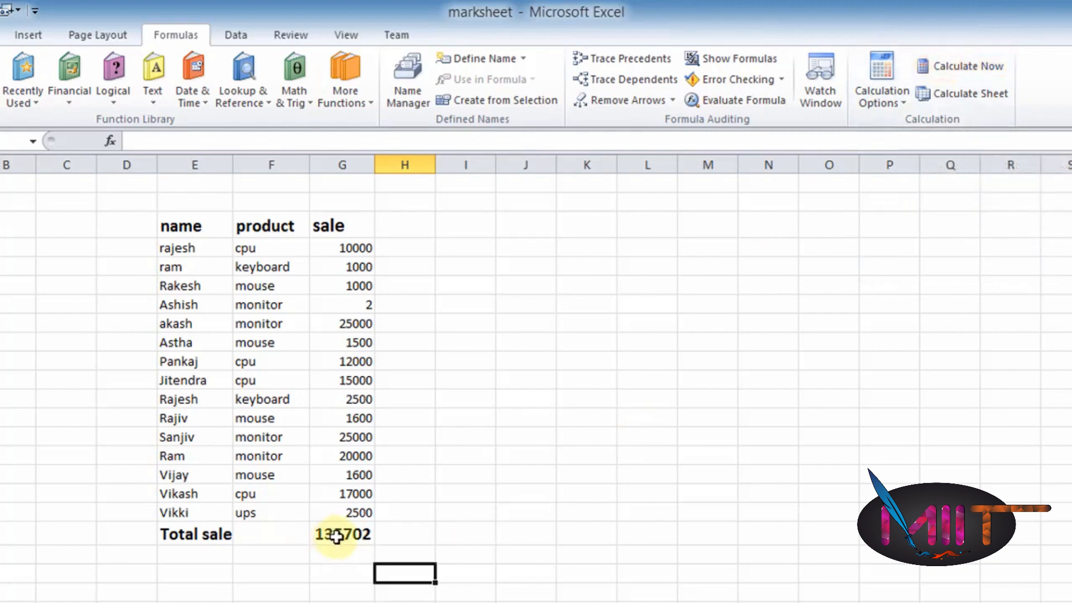
{"action": "left_click", "coordinate": [865, 105]}
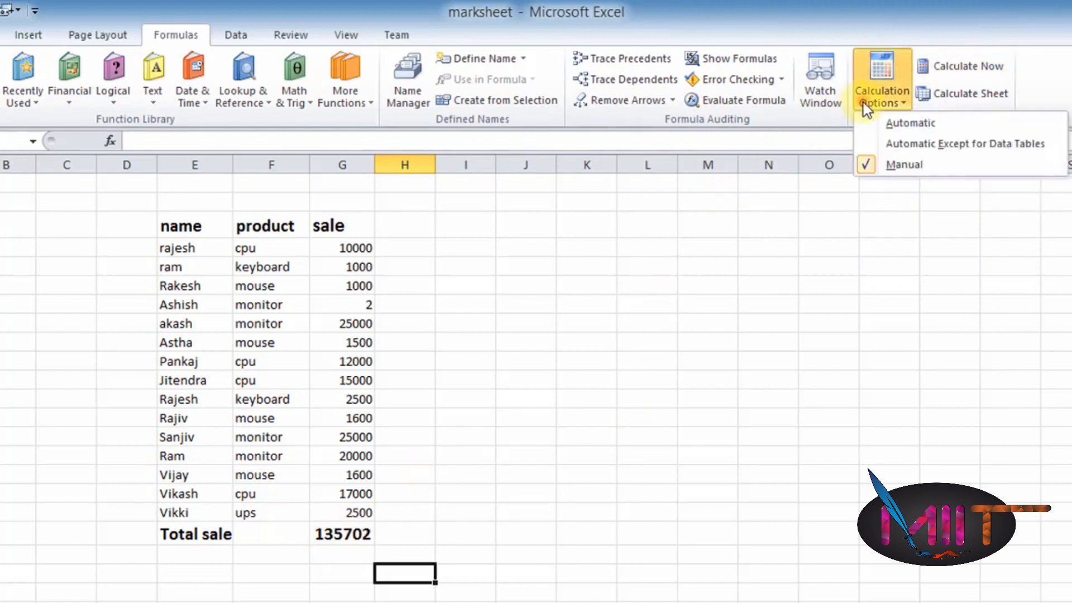
{"action": "left_click", "coordinate": [890, 126]}
Set the cpu sale amount in G11 to 500
{"action": "left_click", "coordinate": [341, 380]}
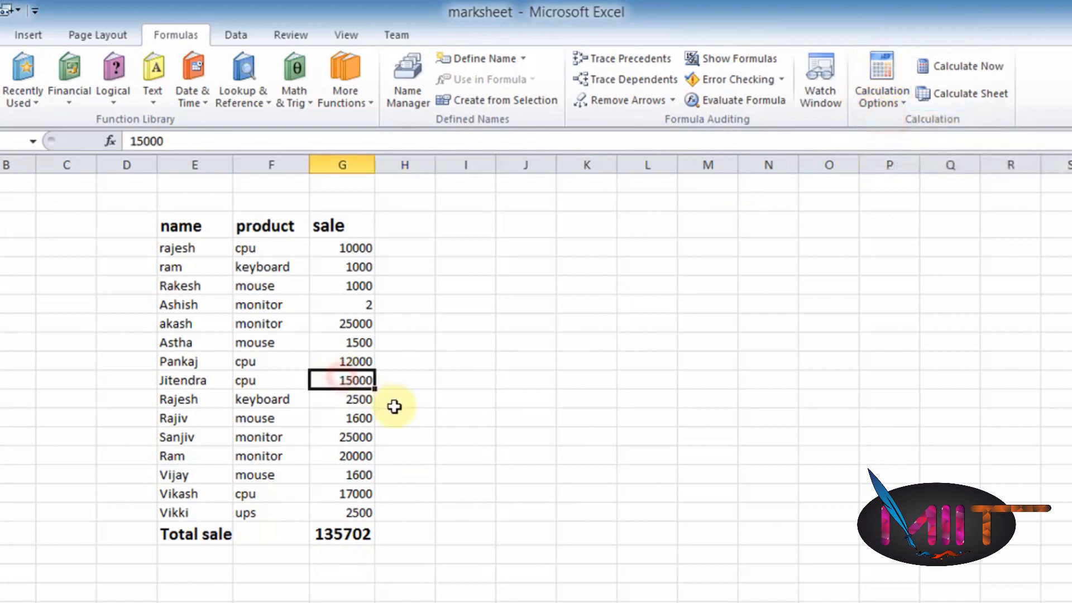
{"action": "type", "text": "50"}
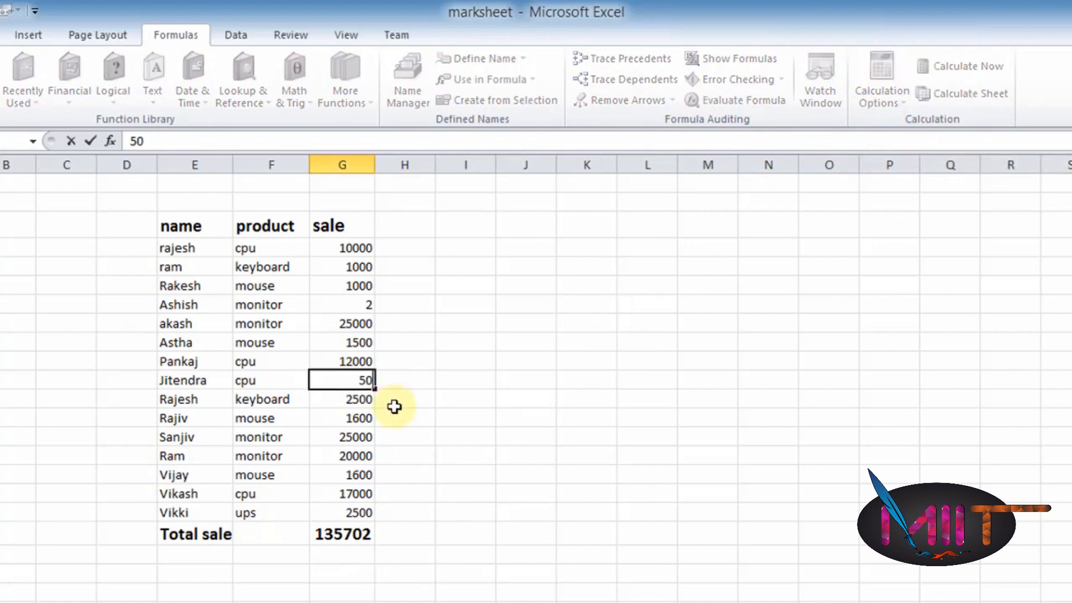
{"action": "type", "text": "0"}
{"action": "left_click", "coordinate": [360, 592]}
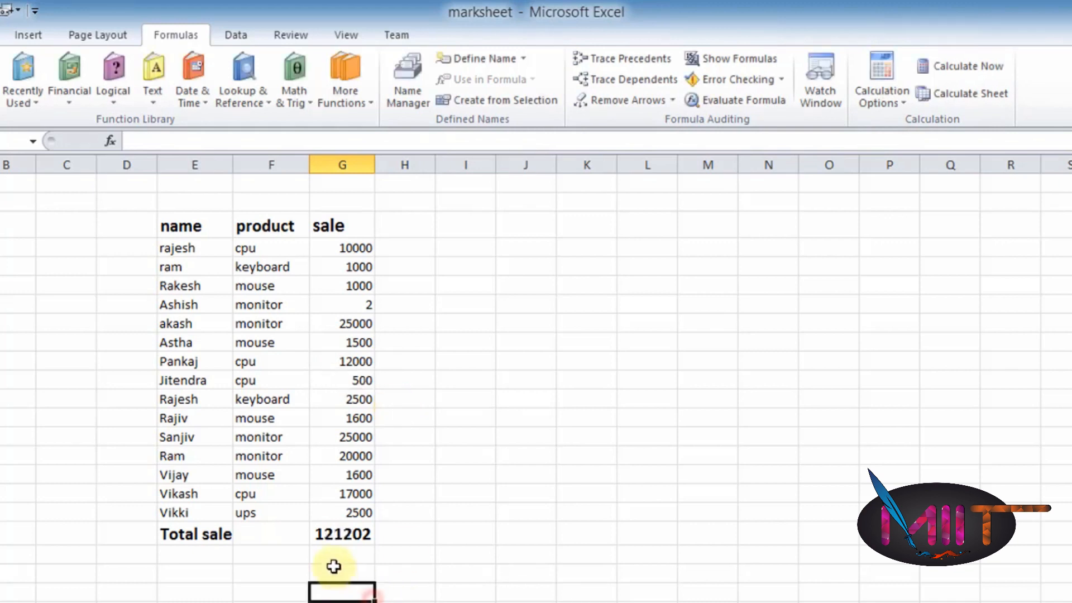